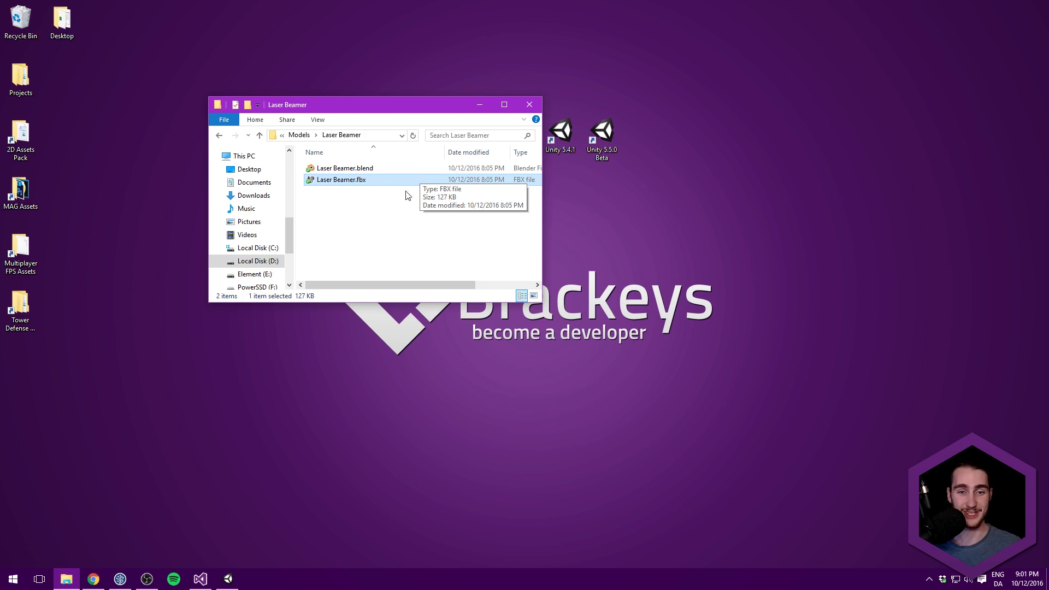
Create a subfolder named Laser Beamer inside the Imports folder of the Unity project.
{"action": "left_click", "coordinate": [351, 206]}
{"action": "left_click_drag", "start_coordinate": [334, 182], "coordinate": [3, 321]}
{"action": "left_click", "coordinate": [5, 322]}
{"action": "right_click", "coordinate": [39, 321]}
{"action": "mouse_move", "coordinate": [87, 331]}
{"action": "left_click", "coordinate": [225, 42]}
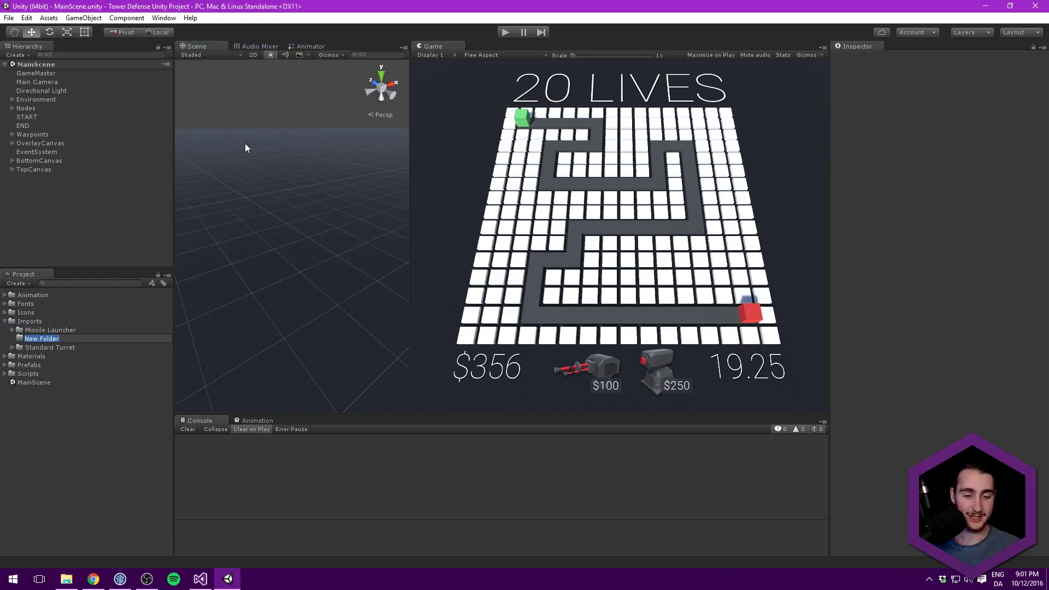
{"action": "type", "text": "Laser Beamer"}
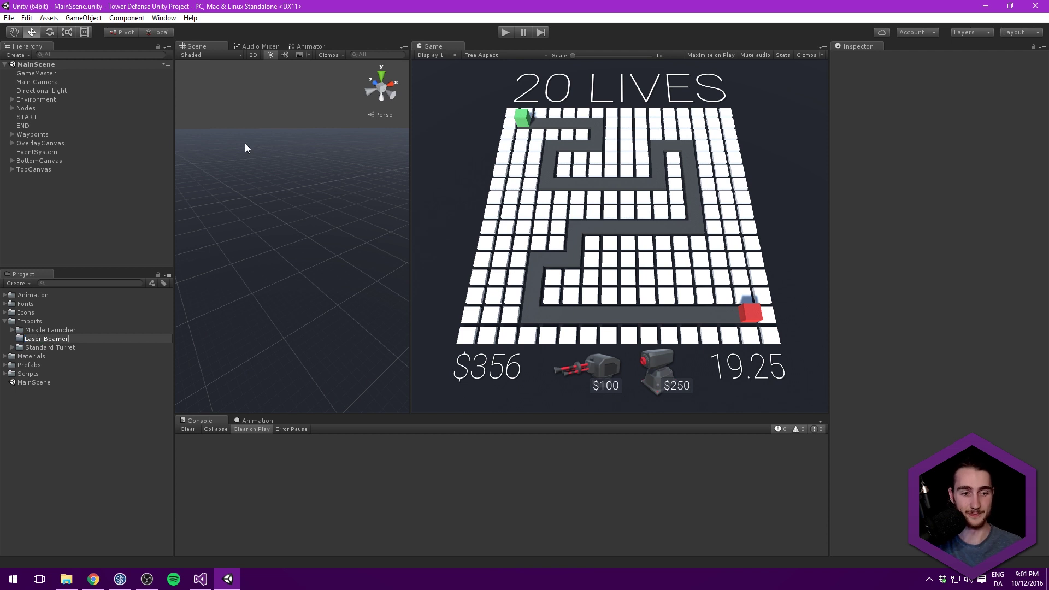
{"action": "key", "text": "Return"}
Import Laser Beamer.fbx from the file explorer into the new Laser Beamer folder and expand the folder's contents.
{"action": "key", "text": "alt+Tab"}
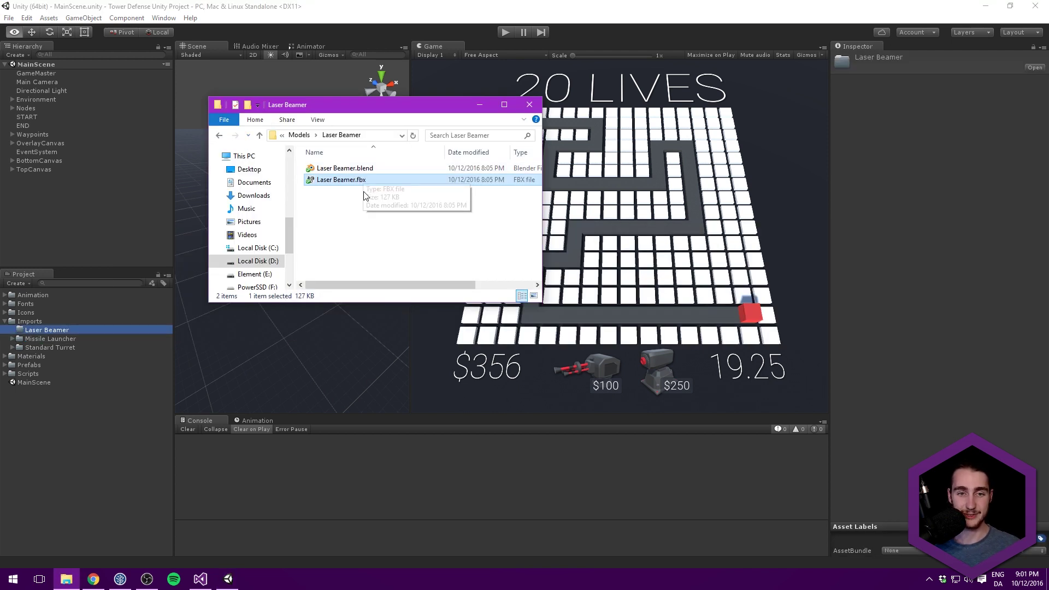
{"action": "left_click_drag", "start_coordinate": [366, 186], "coordinate": [49, 331]}
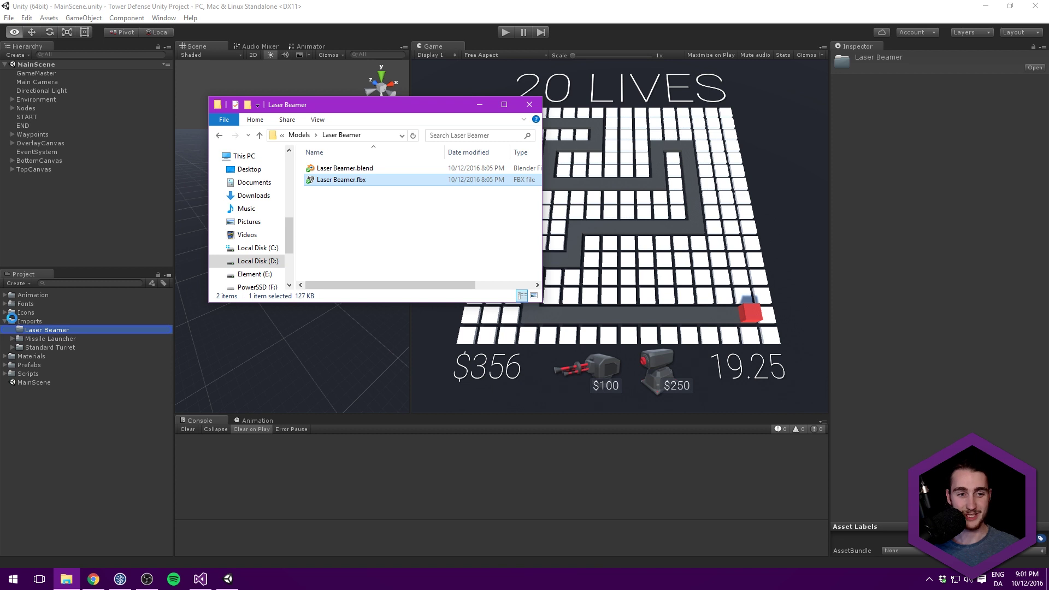
{"action": "left_click", "coordinate": [12, 330]}
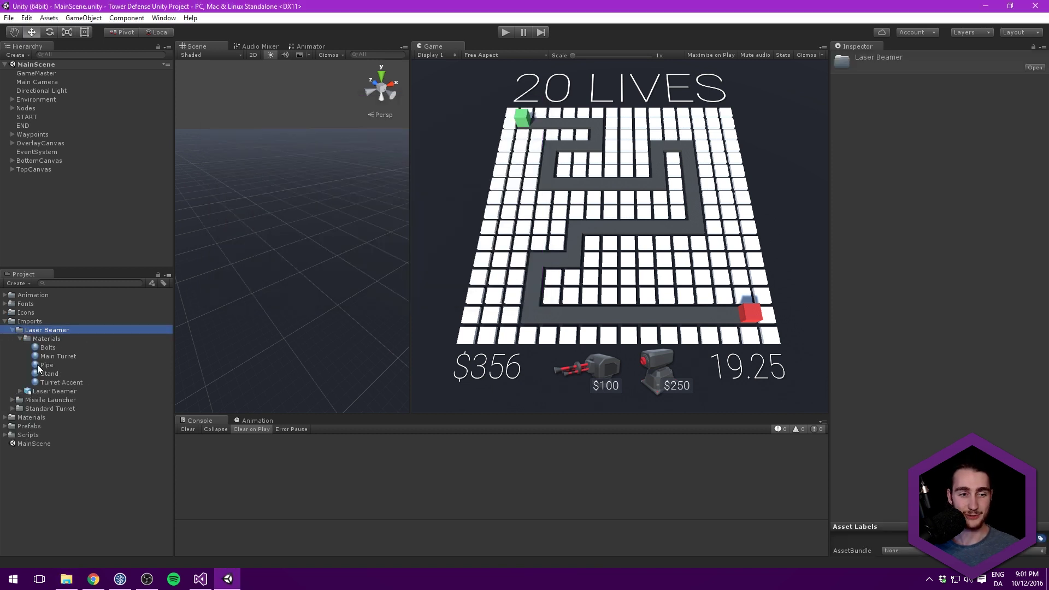
{"action": "left_click", "coordinate": [26, 340]}
{"action": "left_click", "coordinate": [20, 339]}
Set the Laser Beamer model's import scale factor to 0.5 and apply the import settings.
{"action": "left_click", "coordinate": [16, 347]}
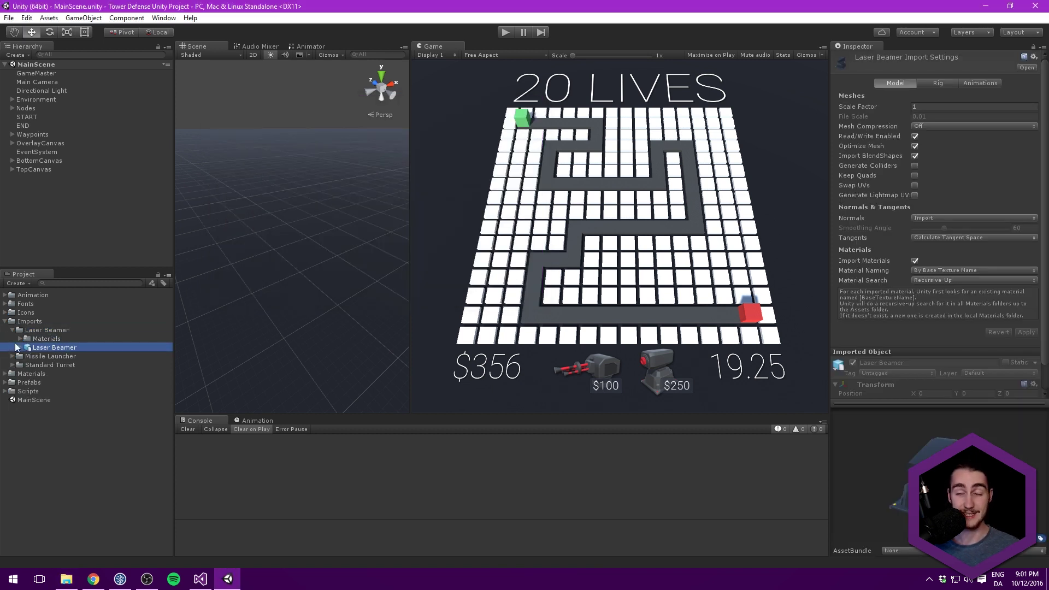
{"action": "left_click", "coordinate": [938, 106]}
{"action": "type", "text": ".5"}
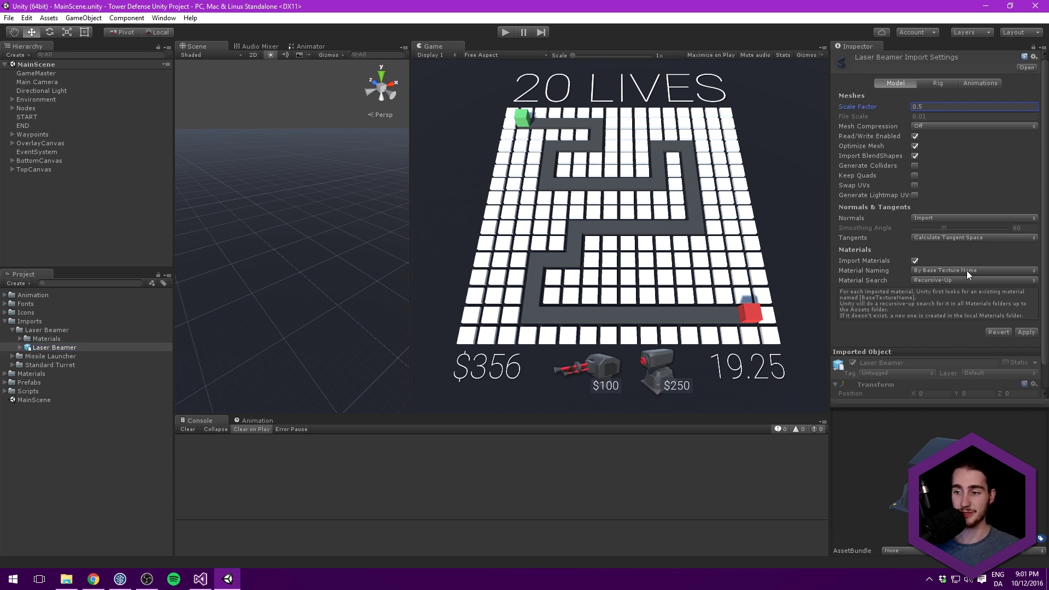
{"action": "left_click", "coordinate": [1025, 331]}
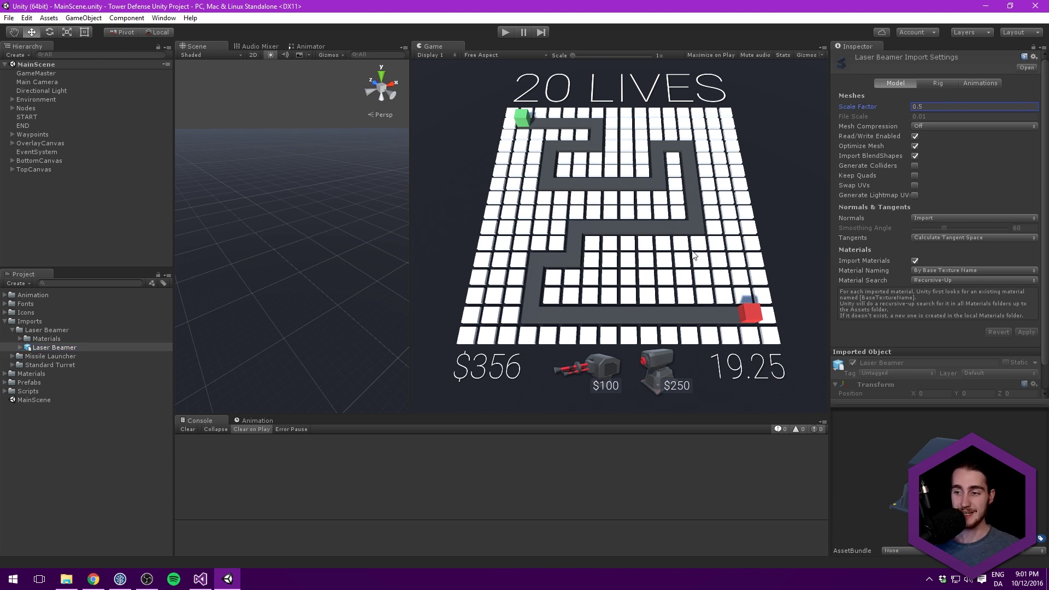
Add the Laser Beamer model to MainScene as a top-level object and reset its transform.
{"action": "left_click", "coordinate": [46, 338]}
{"action": "left_click", "coordinate": [20, 338]}
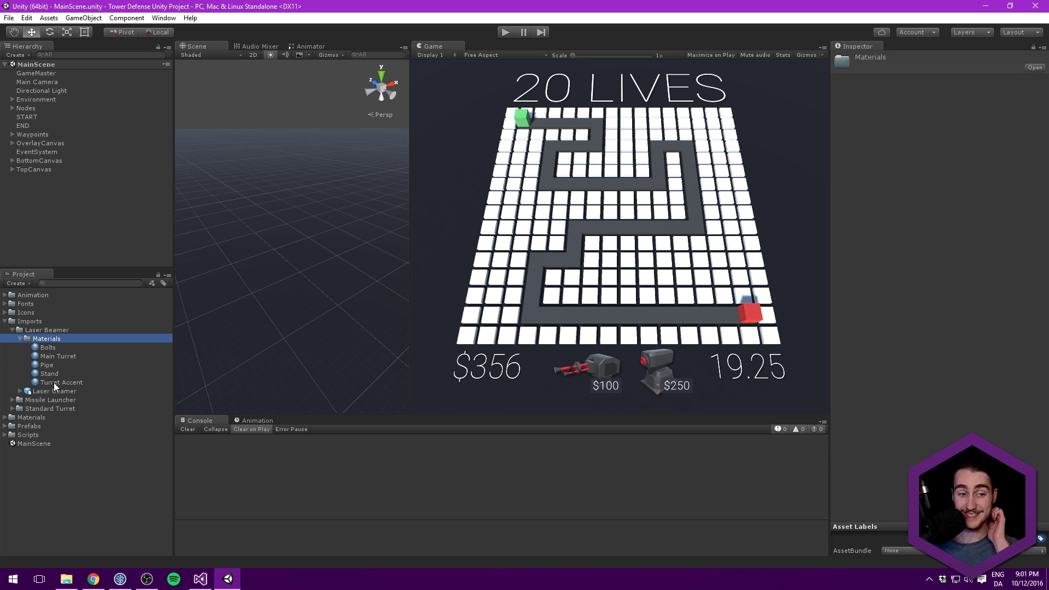
{"action": "left_click_drag", "start_coordinate": [54, 391], "coordinate": [67, 200]}
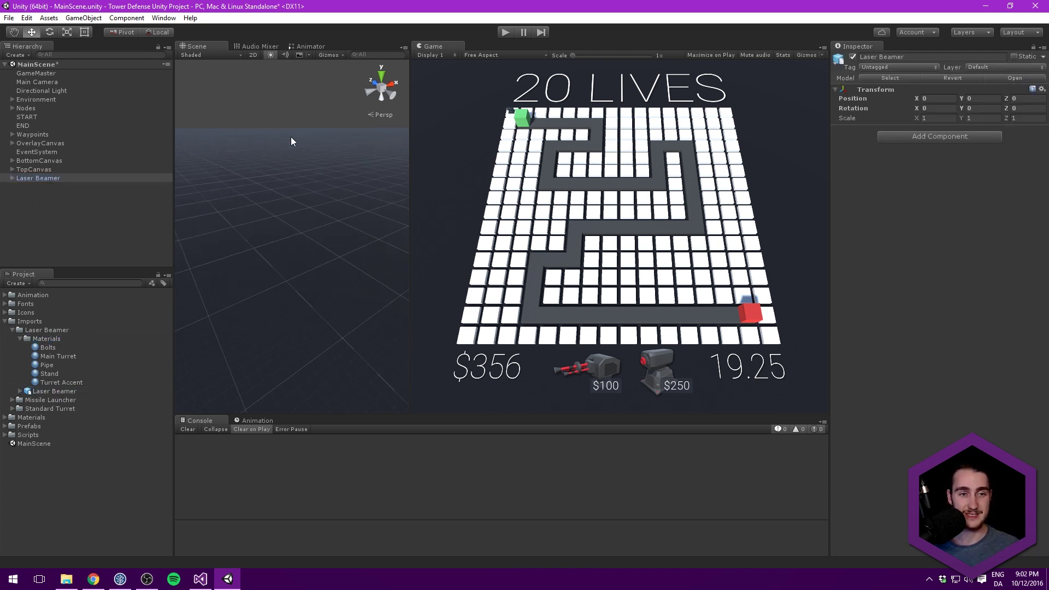
{"action": "right_click", "coordinate": [865, 95]}
{"action": "left_click", "coordinate": [890, 94]}
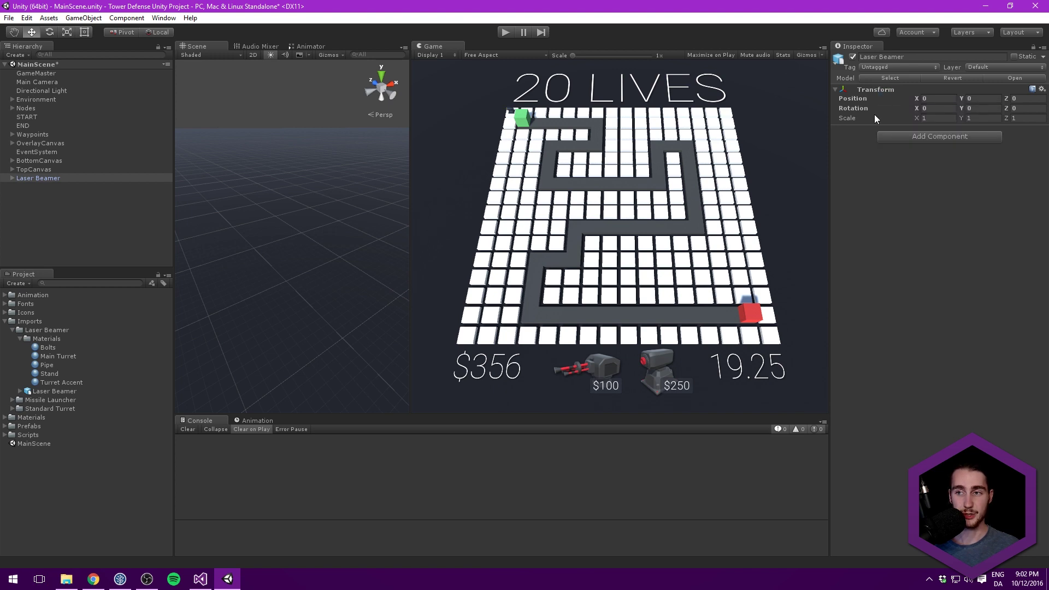
Frame the Laser Beamer in a widened perspective scene view and inspect the model from several angles.
{"action": "key", "text": "f"}
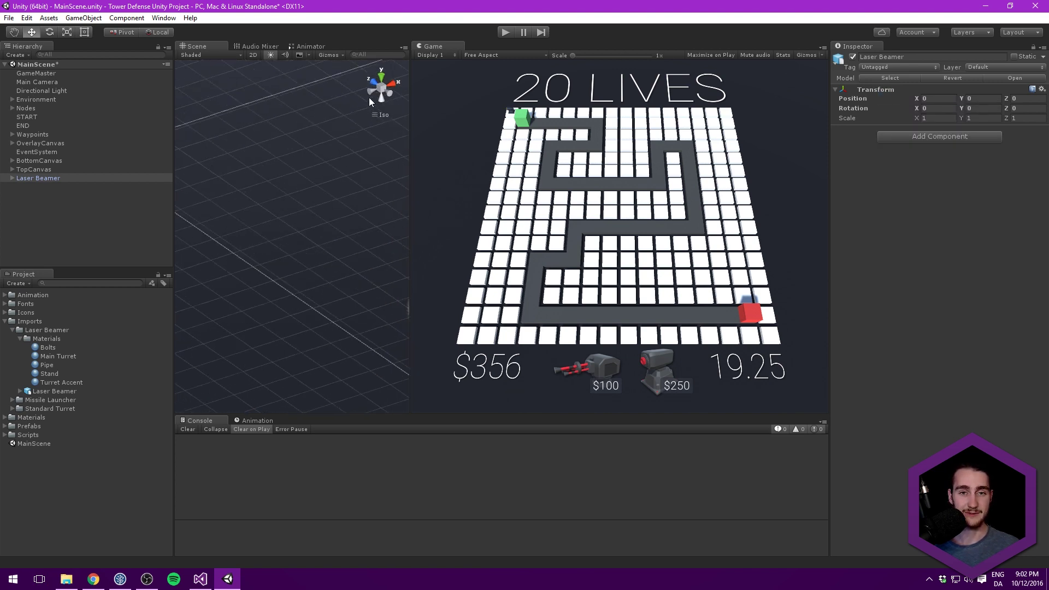
{"action": "left_click", "coordinate": [381, 87]}
{"action": "left_click", "coordinate": [379, 85]}
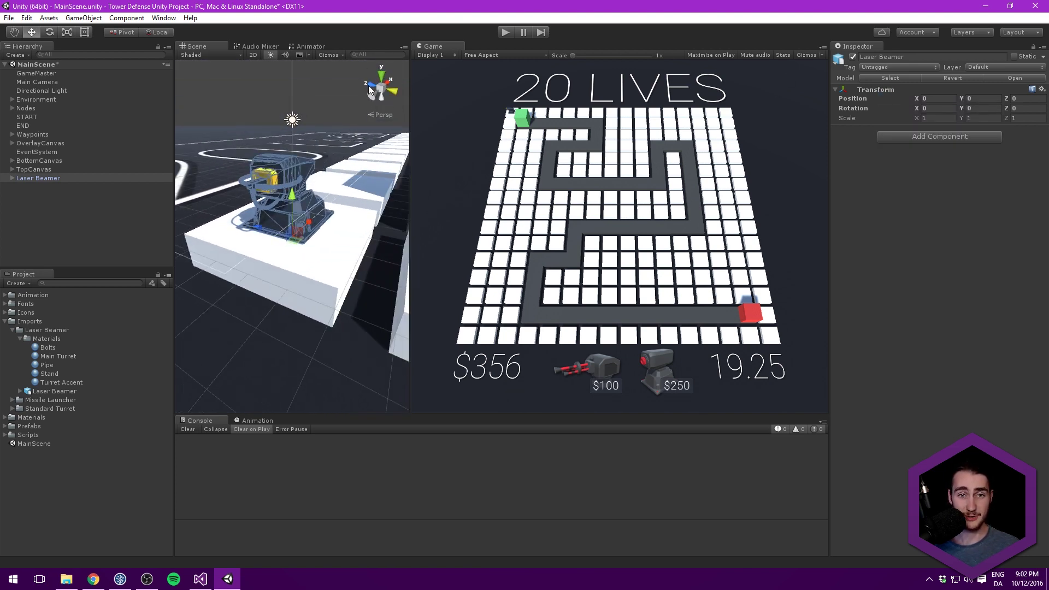
{"action": "middle_click_drag", "start_coordinate": [326, 123], "coordinate": [315, 127]}
{"action": "left_click_drag", "start_coordinate": [412, 159], "coordinate": [497, 160]}
{"action": "scroll", "coordinate": [289, 86], "scroll_direction": "up", "scroll_amount": 3}
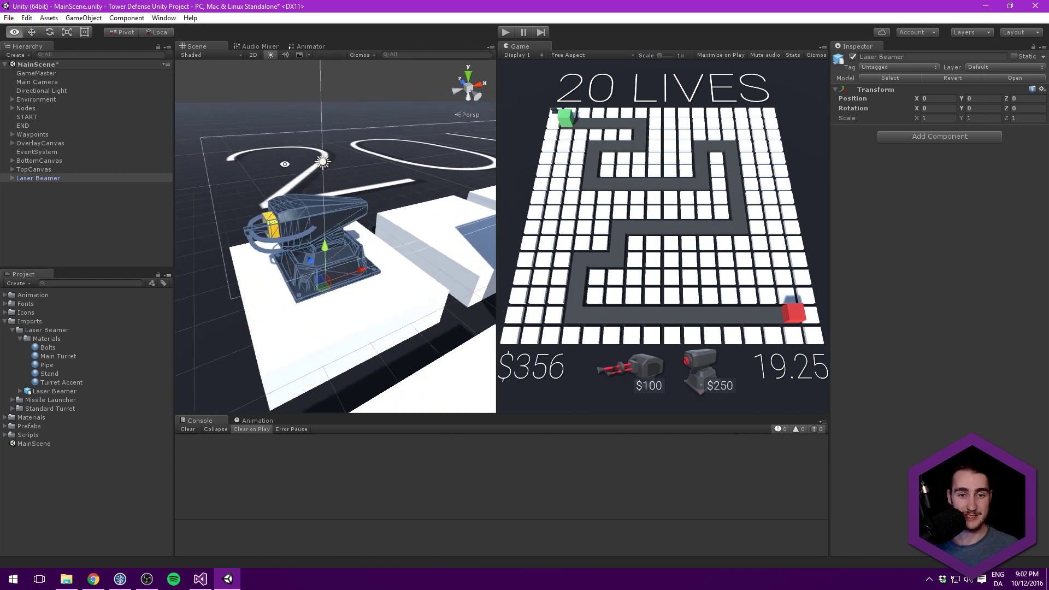
{"action": "left_click", "coordinate": [289, 86]}
{"action": "left_click_drag", "start_coordinate": [289, 85], "coordinate": [431, 175], "text": "alt"}
{"action": "middle_click_drag", "start_coordinate": [352, 192], "coordinate": [307, 200]}
{"action": "left_click_drag", "start_coordinate": [306, 205], "coordinate": [224, 229], "text": "alt"}
Rename the Laser Beamer object in the scene as LaserBeamer, without a space.
{"action": "left_click", "coordinate": [12, 178]}
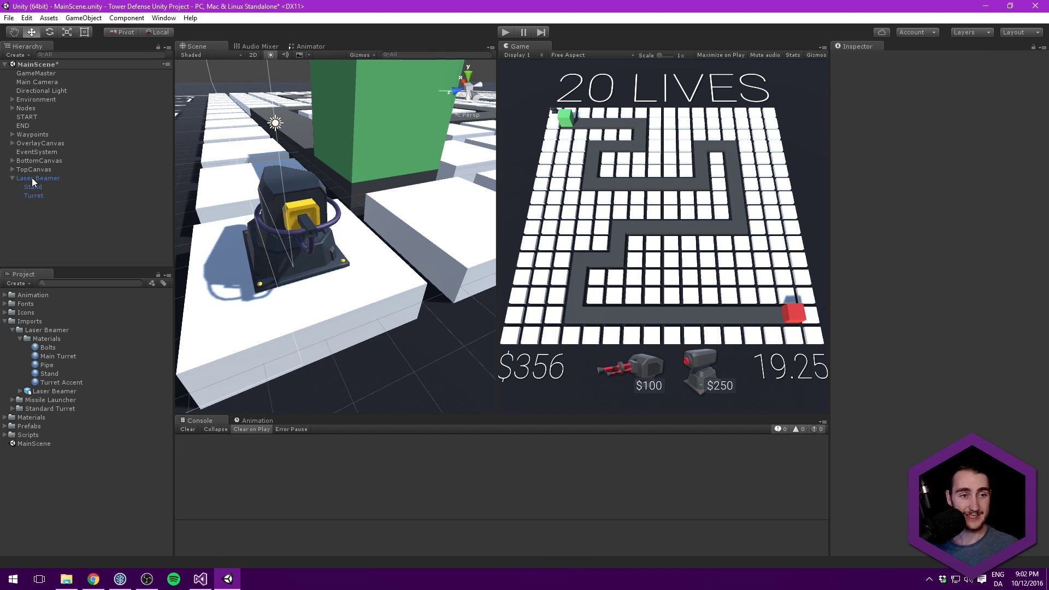
{"action": "left_click", "coordinate": [39, 178]}
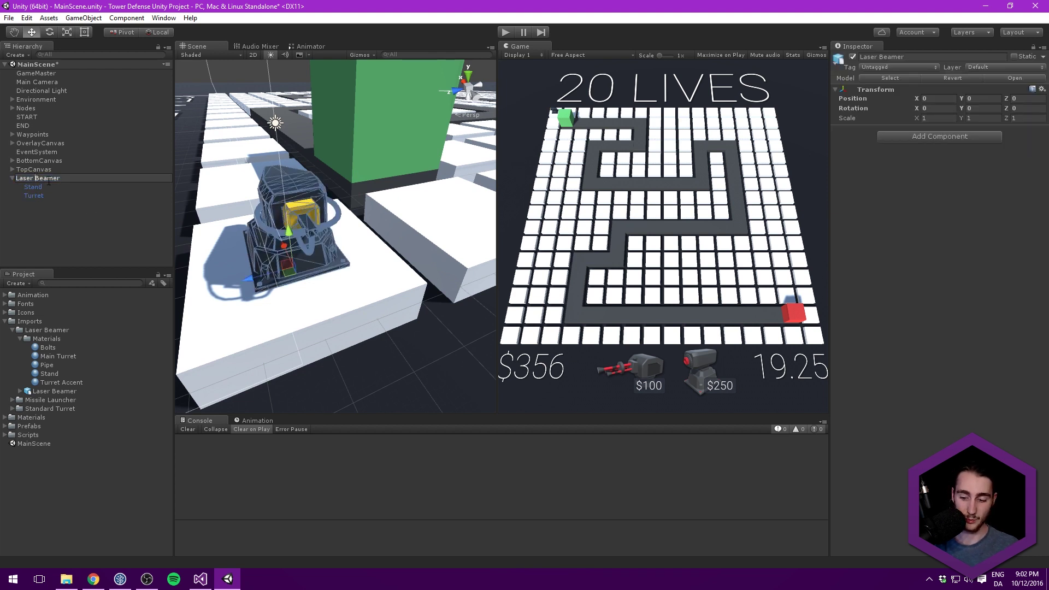
{"action": "key", "text": "Escape"}
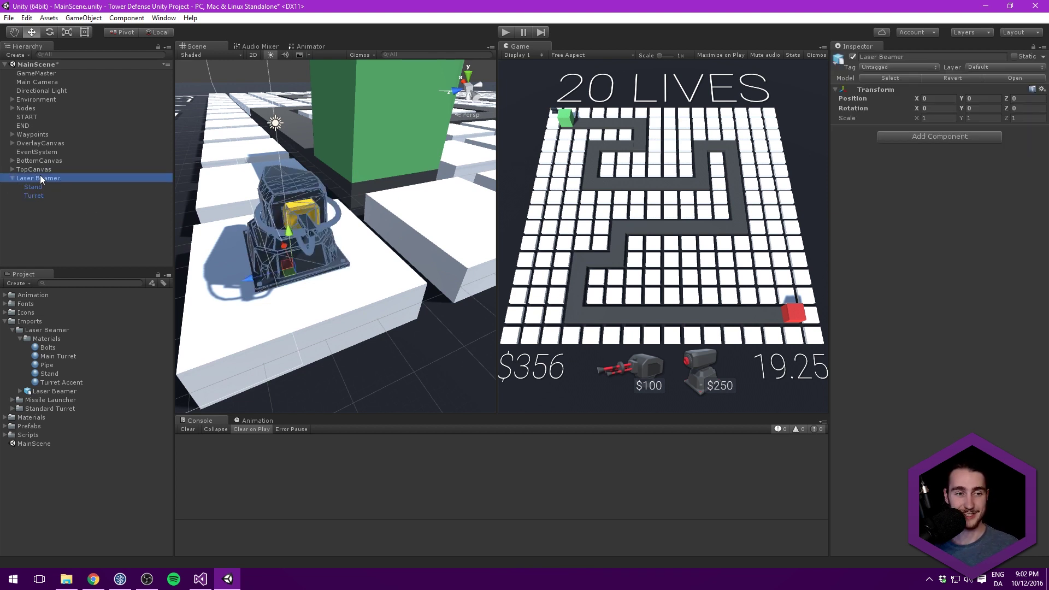
{"action": "left_click", "coordinate": [40, 178]}
{"action": "key", "text": "Return"}
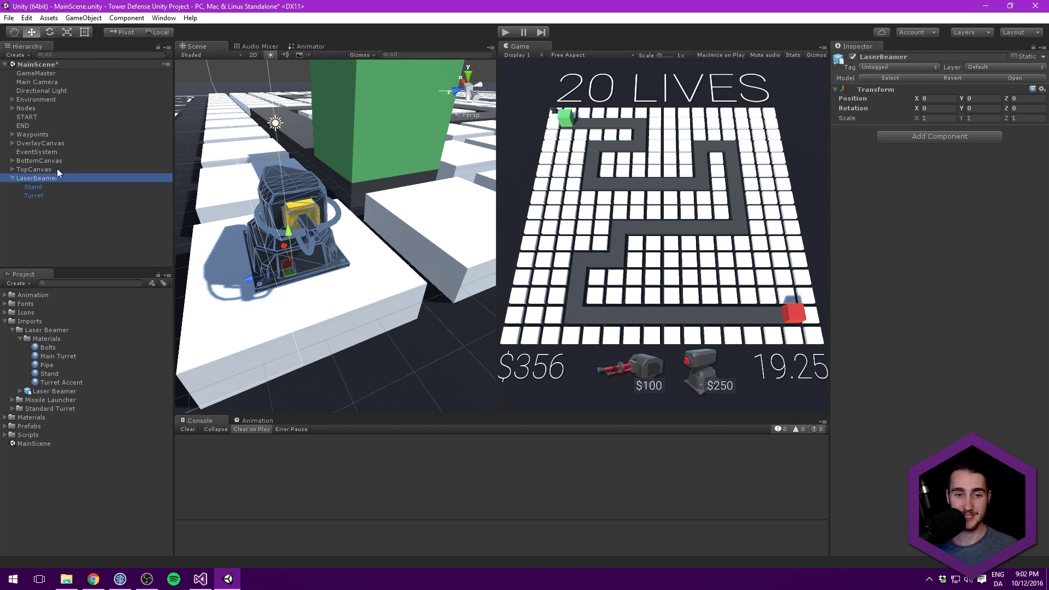
Rename the LaserBeamer's child objects: Stand as Base and Turret as Head.
{"action": "left_click", "coordinate": [64, 186]}
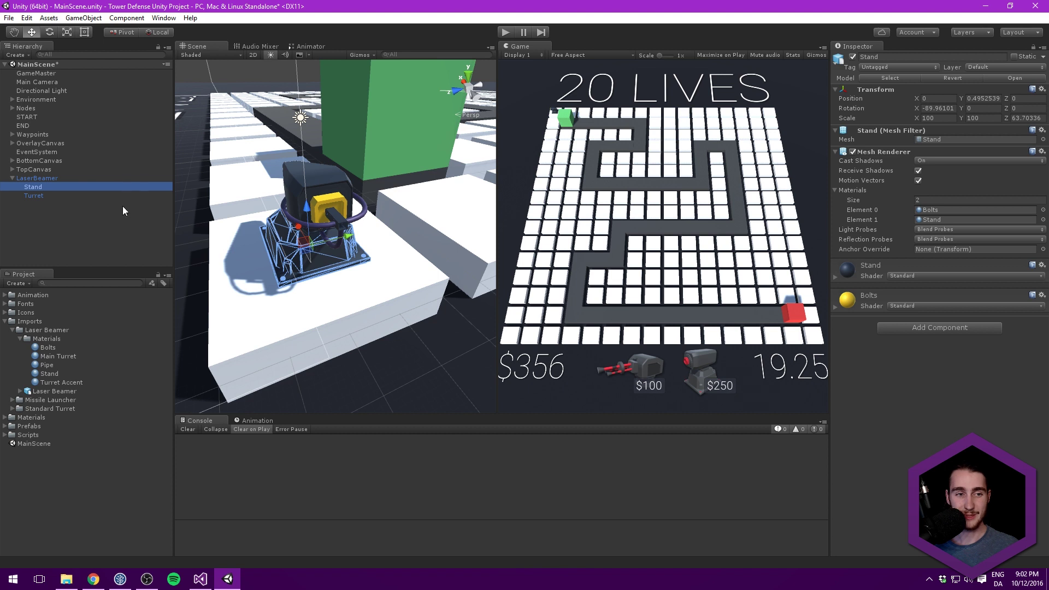
{"action": "left_click", "coordinate": [41, 185]}
{"action": "type", "text": "Base"}
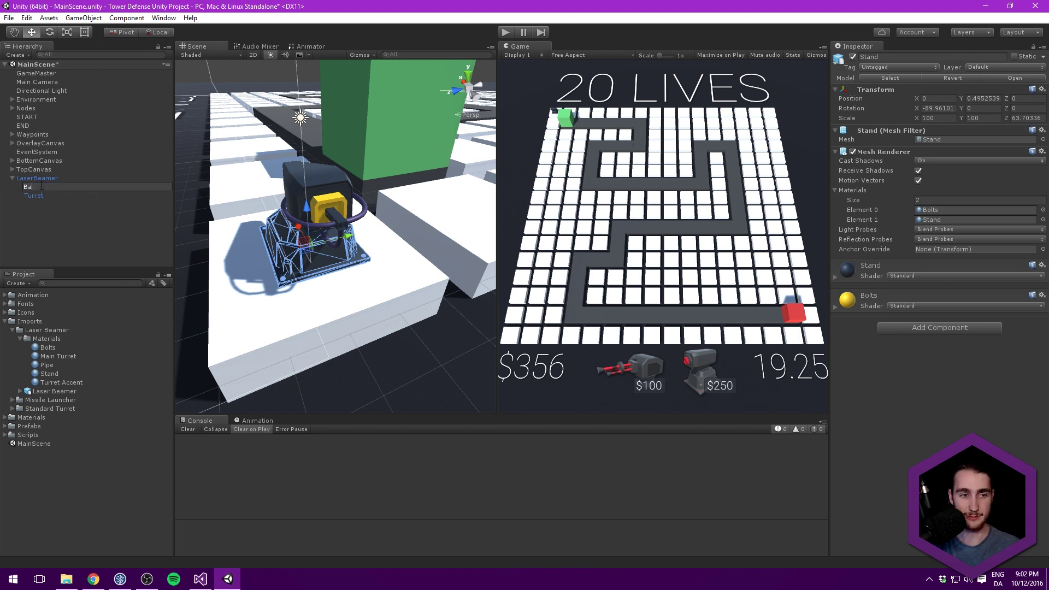
{"action": "key", "text": "Return"}
{"action": "left_click", "coordinate": [33, 195]}
{"action": "left_click", "coordinate": [33, 195]}
{"action": "type", "text": "Head"}
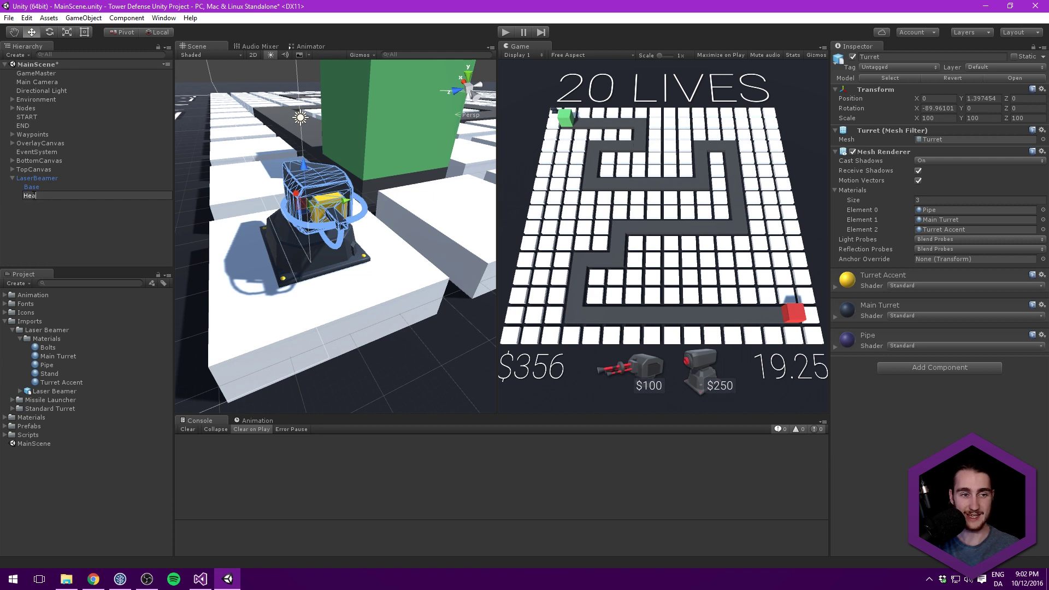
{"action": "key", "text": "Return"}
Change the Bolts material's albedo to a very dark grey.
{"action": "left_click_drag", "start_coordinate": [284, 79], "coordinate": [262, 98], "text": "alt"}
{"action": "left_click", "coordinate": [260, 66]}
{"action": "left_click_drag", "start_coordinate": [267, 142], "coordinate": [197, 197], "text": "alt"}
{"action": "left_click", "coordinate": [395, 103]}
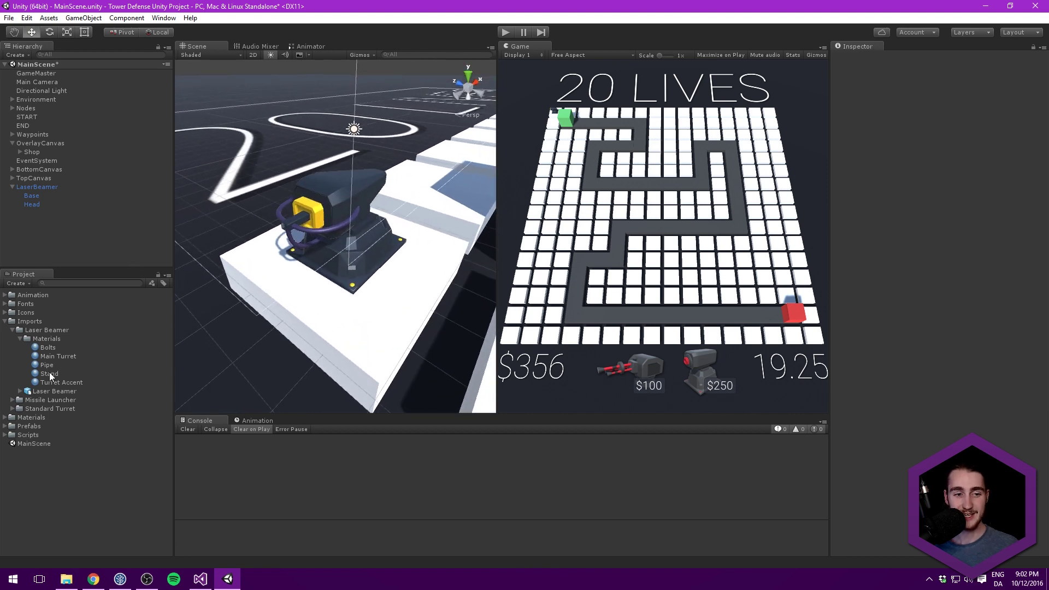
{"action": "left_click", "coordinate": [48, 348]}
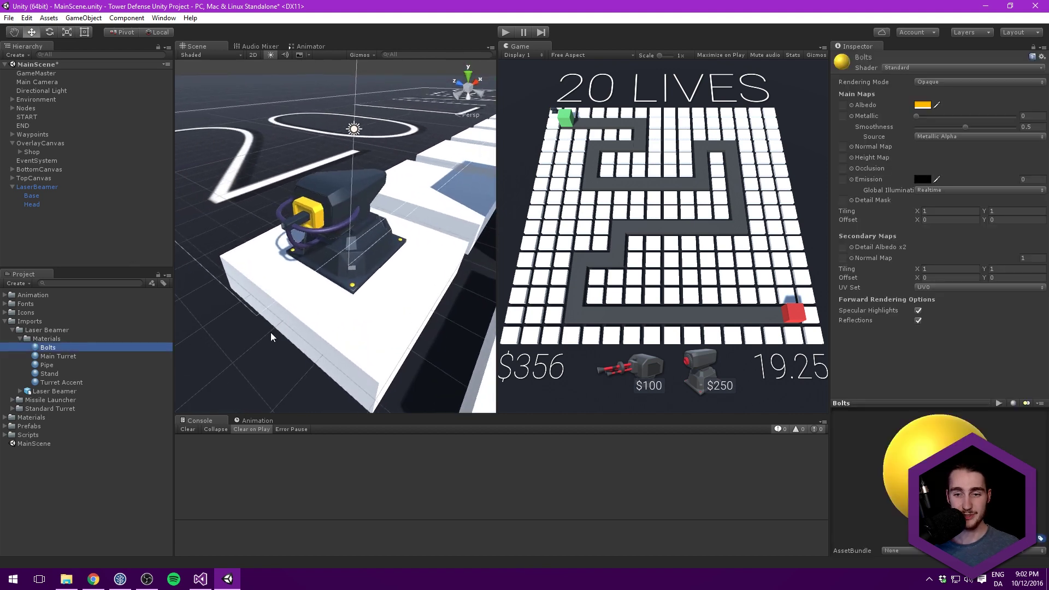
{"action": "left_click", "coordinate": [921, 108]}
{"action": "left_click_drag", "start_coordinate": [931, 276], "coordinate": [859, 312]}
{"action": "left_click", "coordinate": [1004, 195]}
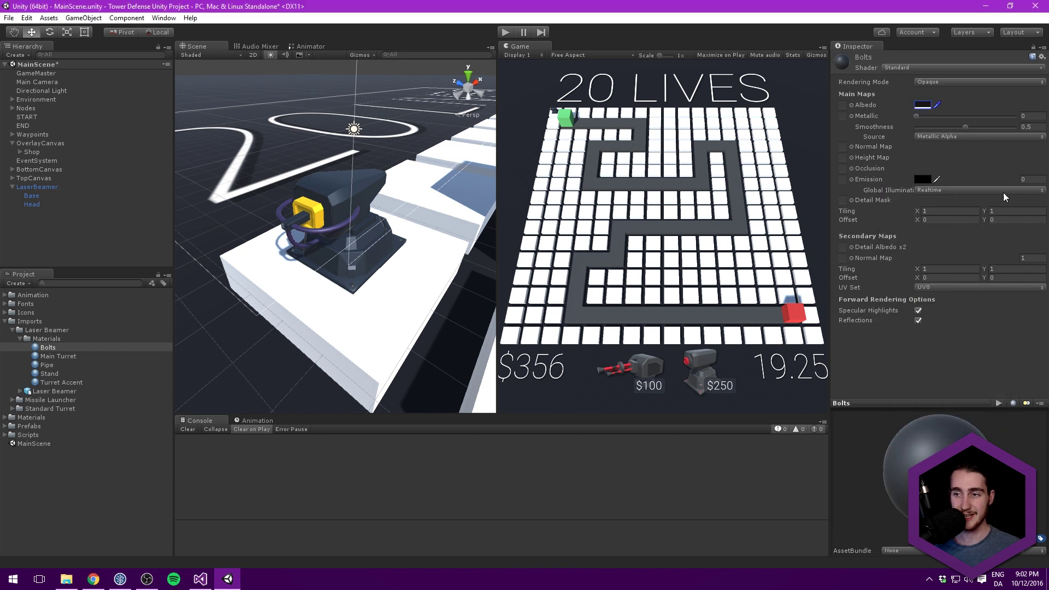
Set the Bolts material's metallic to about 0.783 and its smoothness to about 0.332.
{"action": "left_click_drag", "start_coordinate": [922, 118], "coordinate": [950, 133]}
{"action": "left_click_drag", "start_coordinate": [458, 183], "coordinate": [294, 201], "text": "alt"}
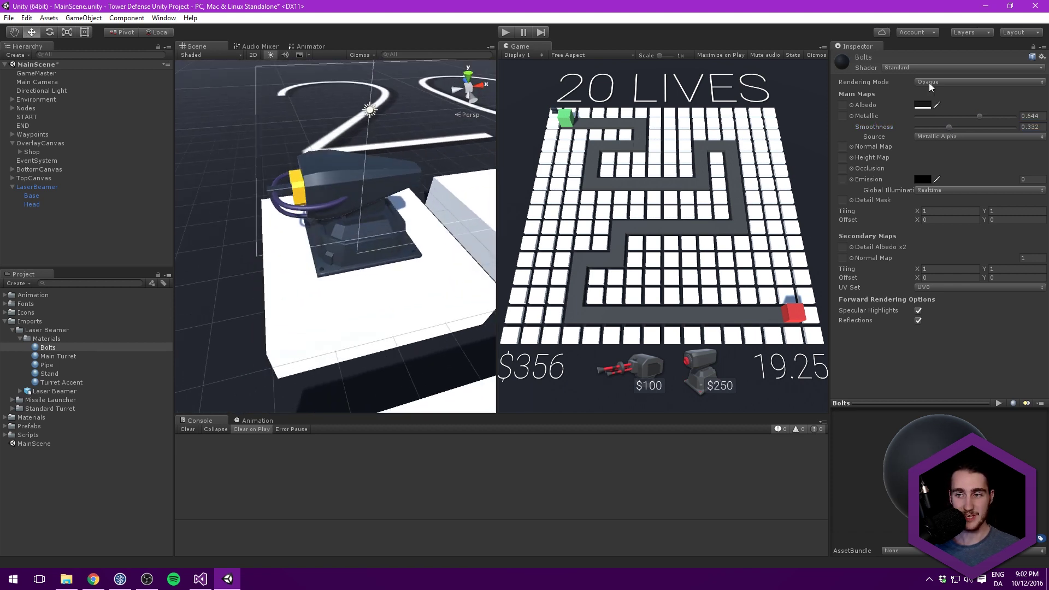
{"action": "left_click", "coordinate": [920, 105]}
{"action": "left_click_drag", "start_coordinate": [980, 117], "coordinate": [993, 117]}
{"action": "mouse_move", "coordinate": [360, 163]}
{"action": "left_mouse_down", "text": "alt"}
{"action": "mouse_move", "coordinate": [331, 166]}
{"action": "mouse_move", "coordinate": [383, 158]}
{"action": "mouse_move", "coordinate": [349, 153]}
{"action": "mouse_move", "coordinate": [359, 149]}
{"action": "left_mouse_up", "text": "alt"}
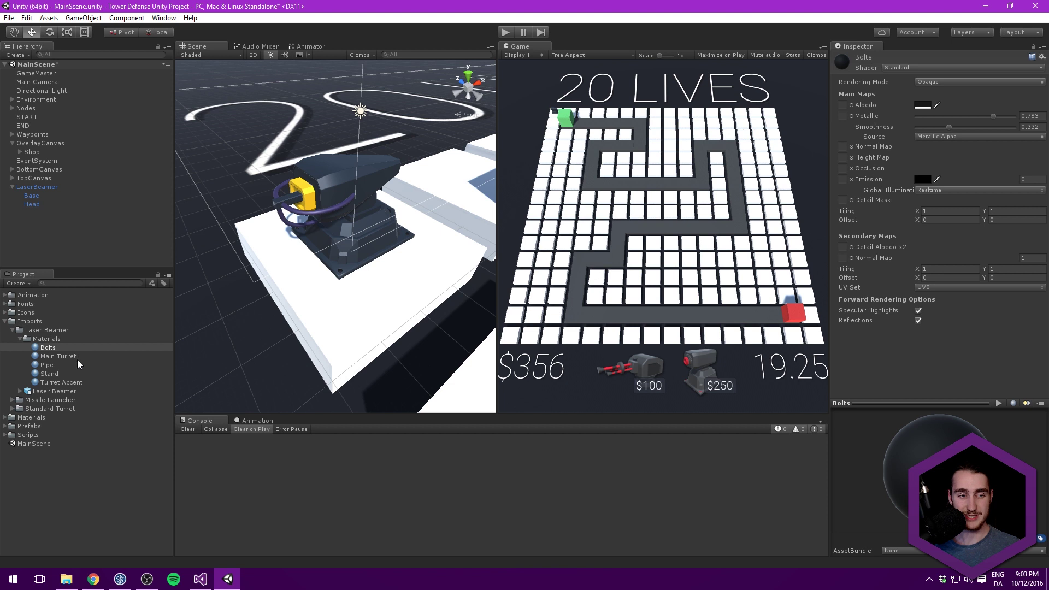
Rename the Stand material in the Laser Beamer materials folder as Base.
{"action": "left_click", "coordinate": [66, 356]}
{"action": "left_click", "coordinate": [69, 373]}
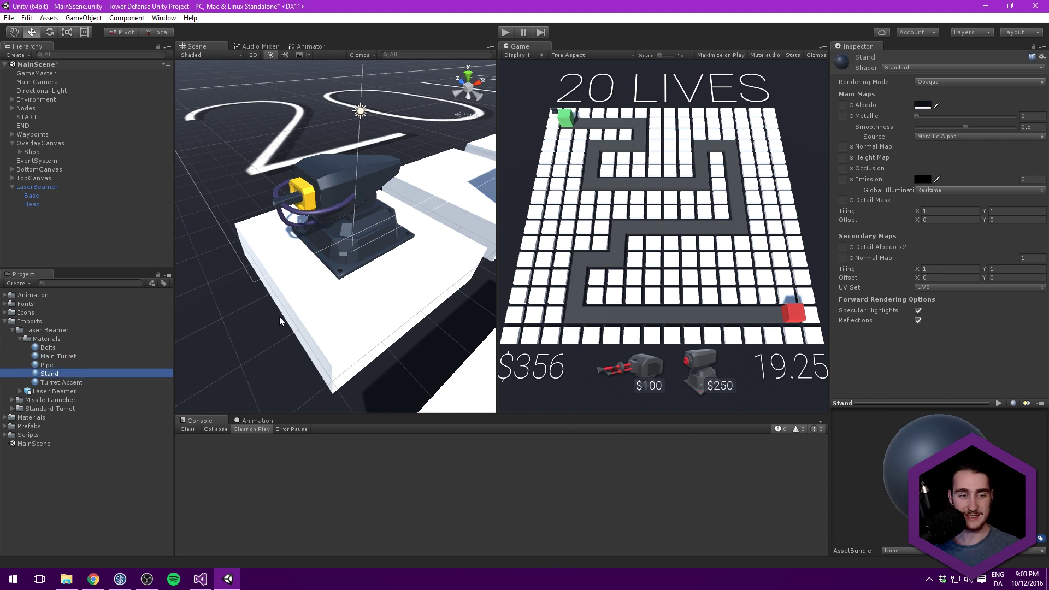
{"action": "left_click", "coordinate": [53, 373]}
{"action": "type", "text": "Base"}
{"action": "key", "text": "Return"}
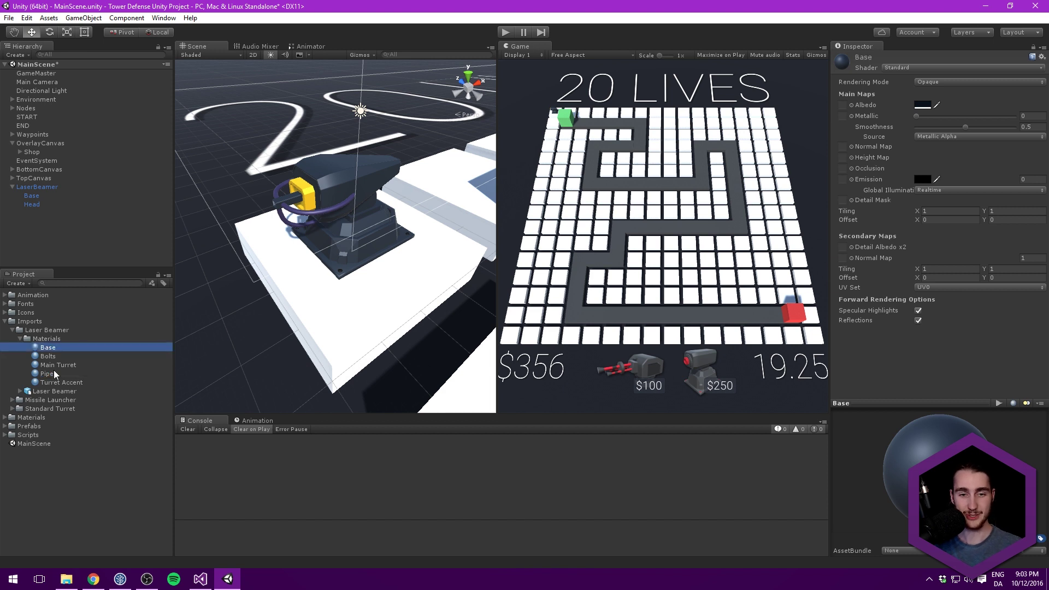
Give the Base material a dark grey albedo of about hex 23262B, with metallic about 0.465 and smoothness about 0.337.
{"action": "left_click", "coordinate": [923, 105]}
{"action": "left_click_drag", "start_coordinate": [947, 304], "coordinate": [922, 306]}
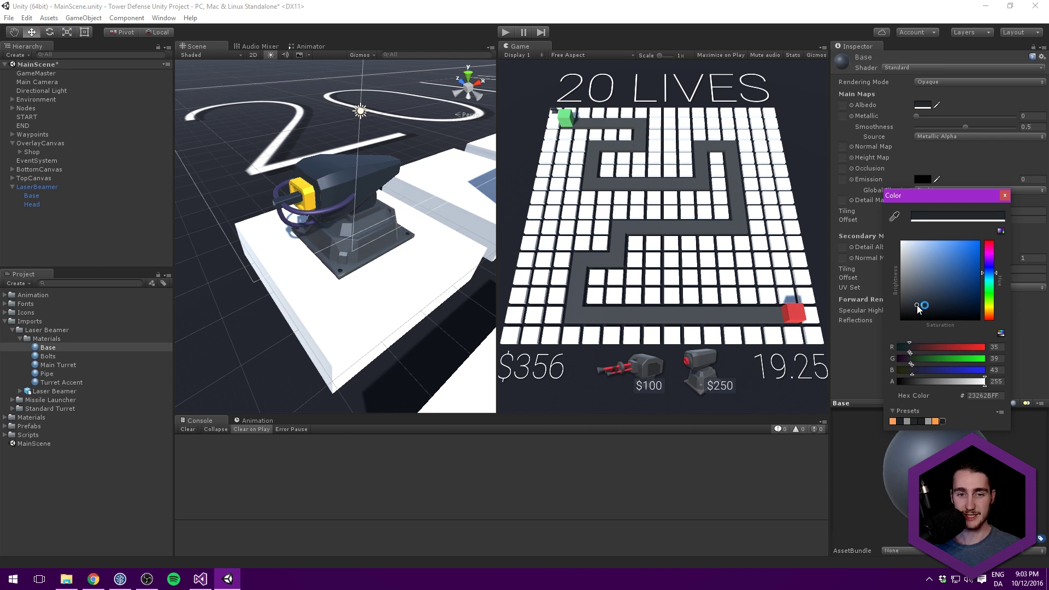
{"action": "left_click", "coordinate": [1004, 195]}
{"action": "left_click_drag", "start_coordinate": [931, 116], "coordinate": [949, 134]}
{"action": "left_click_drag", "start_coordinate": [462, 169], "coordinate": [508, 151], "text": "alt"}
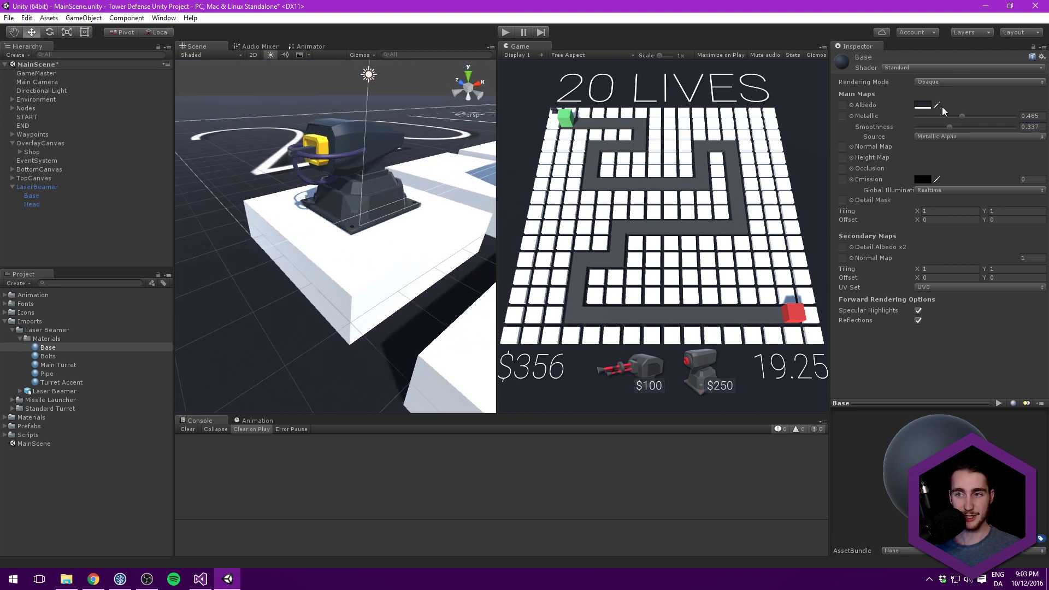
Adjust the Base material's albedo to a slightly lighter dark grey, about hex 2E3238, and check the stand from several angles.
{"action": "left_click", "coordinate": [923, 105]}
{"action": "left_click_drag", "start_coordinate": [918, 301], "coordinate": [917, 302]}
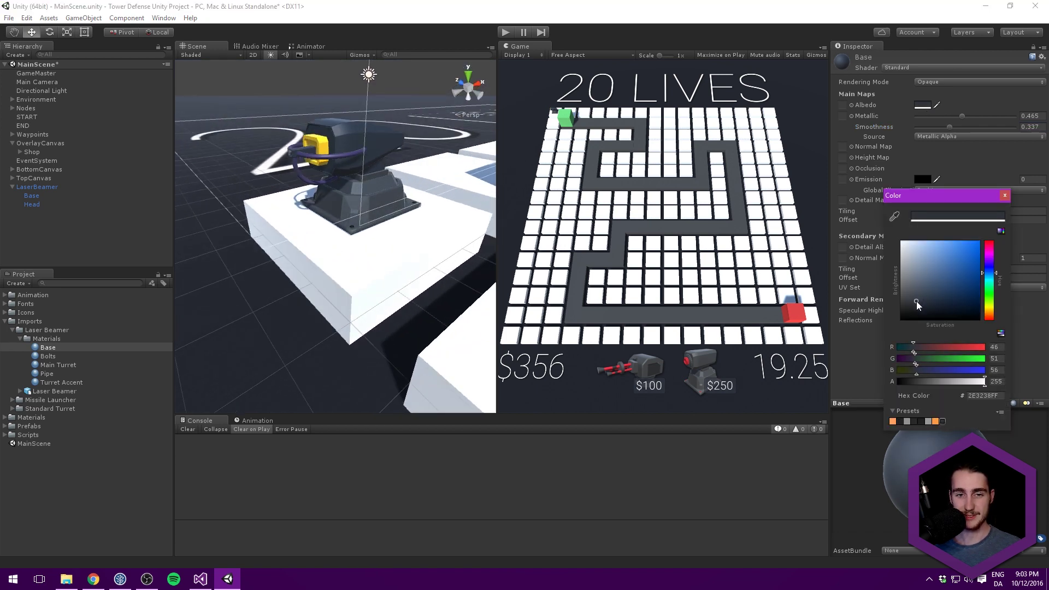
{"action": "left_click", "coordinate": [1004, 196]}
{"action": "left_click_drag", "start_coordinate": [394, 180], "coordinate": [370, 188], "text": "alt"}
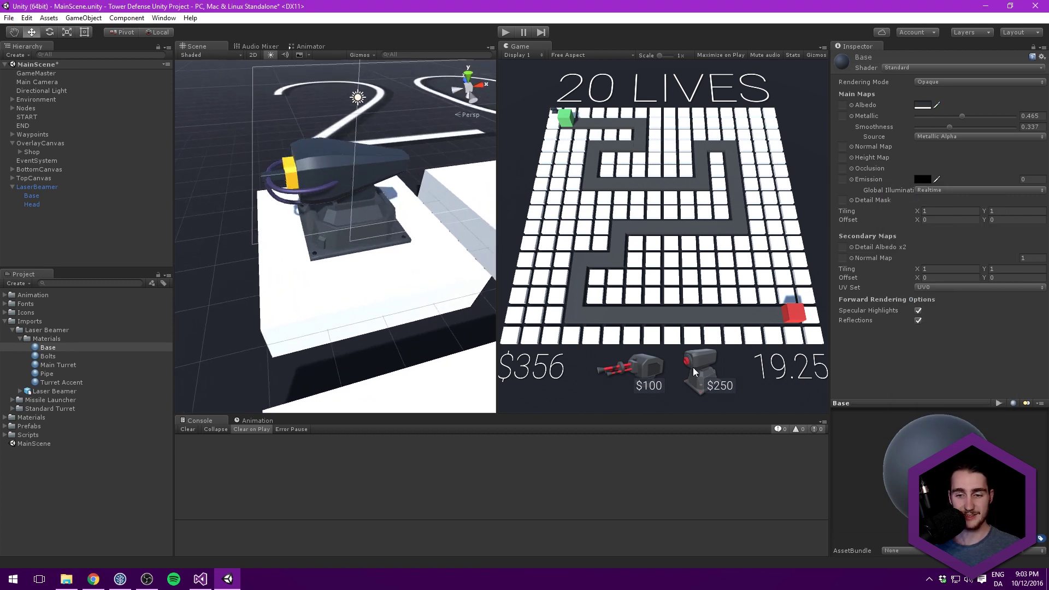
{"action": "left_click_drag", "start_coordinate": [352, 275], "coordinate": [341, 271], "text": "alt"}
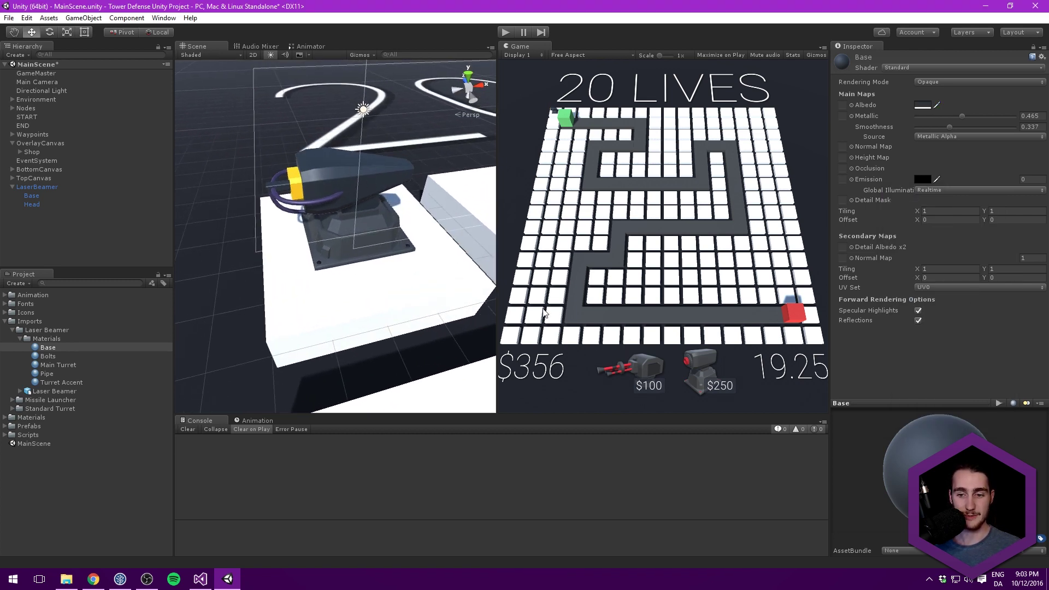
{"action": "left_click_drag", "start_coordinate": [329, 187], "coordinate": [404, 176], "text": "alt"}
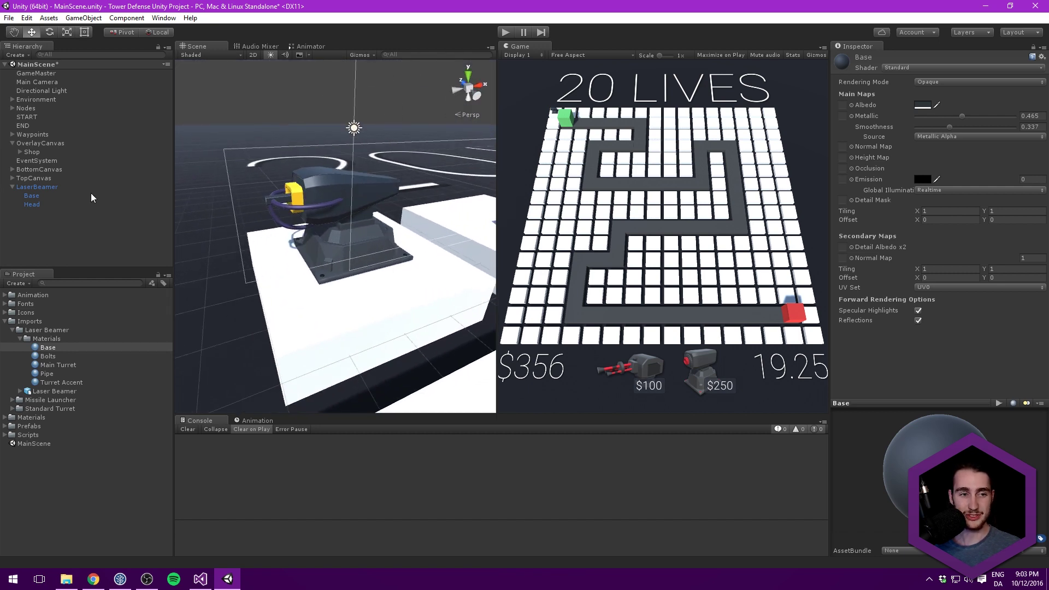
Set the Main Turret material's metallic to about 0.71 and its albedo to a dark blue, about hex 243245.
{"action": "left_click", "coordinate": [47, 356]}
{"action": "left_click", "coordinate": [61, 364]}
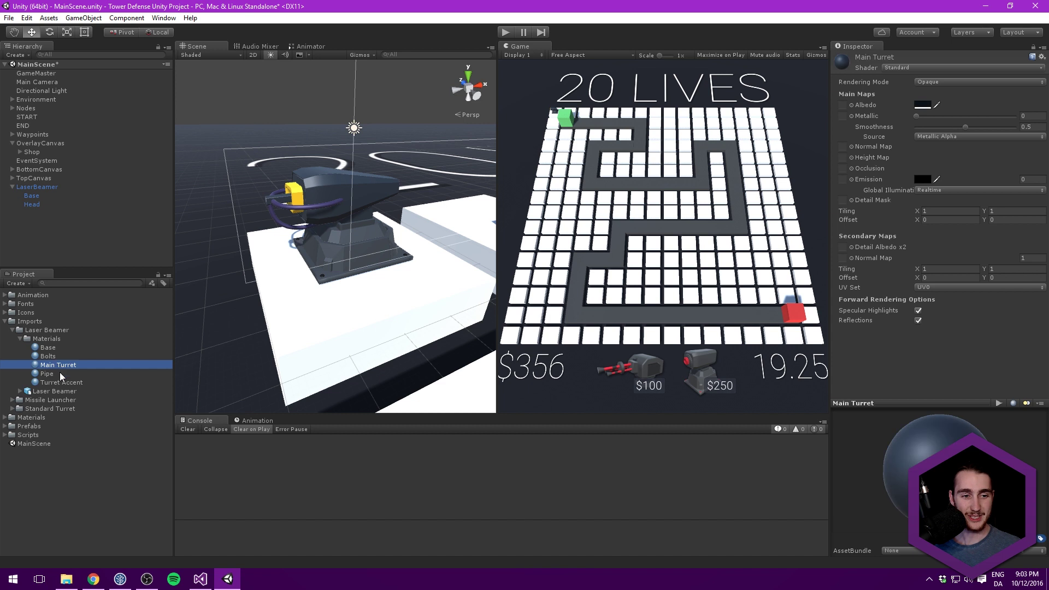
{"action": "left_click_drag", "start_coordinate": [344, 171], "coordinate": [459, 192], "text": "alt"}
{"action": "left_click_drag", "start_coordinate": [949, 116], "coordinate": [986, 118]}
{"action": "left_click", "coordinate": [921, 104]}
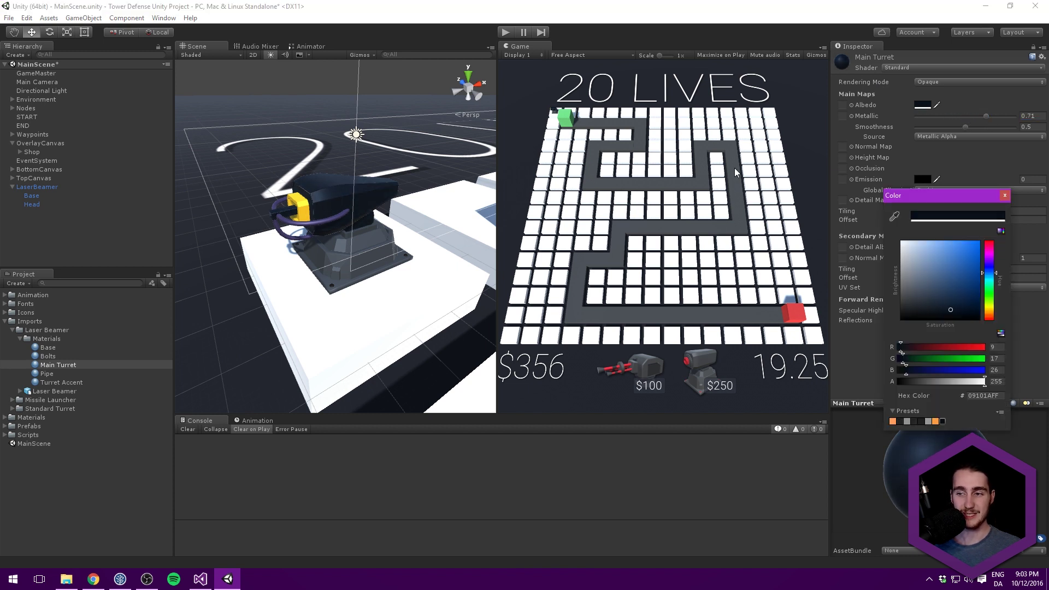
{"action": "left_click_drag", "start_coordinate": [945, 300], "coordinate": [939, 298]}
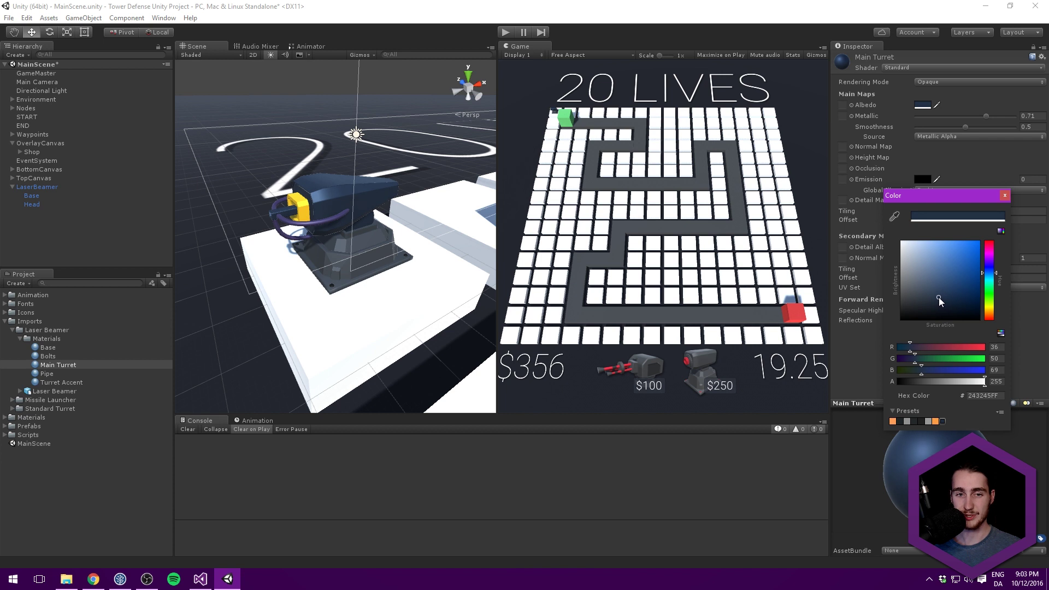
{"action": "left_click", "coordinate": [1004, 196]}
Lower the Main Turret material's smoothness to about 0.398 and check the turret from several angles.
{"action": "left_click_drag", "start_coordinate": [969, 126], "coordinate": [955, 133]}
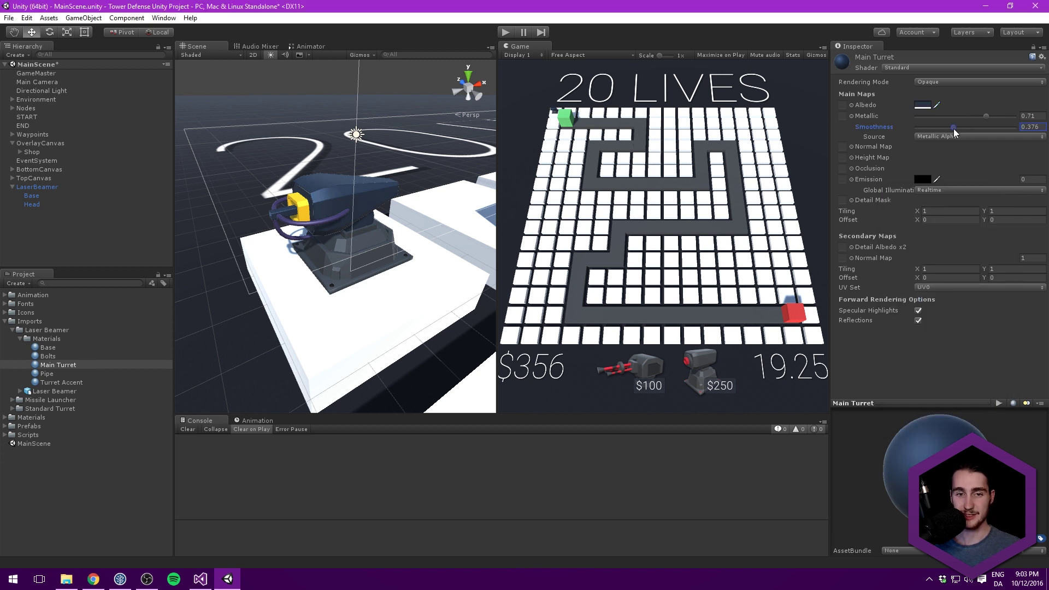
{"action": "middle_click_drag", "start_coordinate": [377, 195], "coordinate": [424, 201]}
{"action": "left_click_drag", "start_coordinate": [421, 193], "coordinate": [421, 224], "text": "alt"}
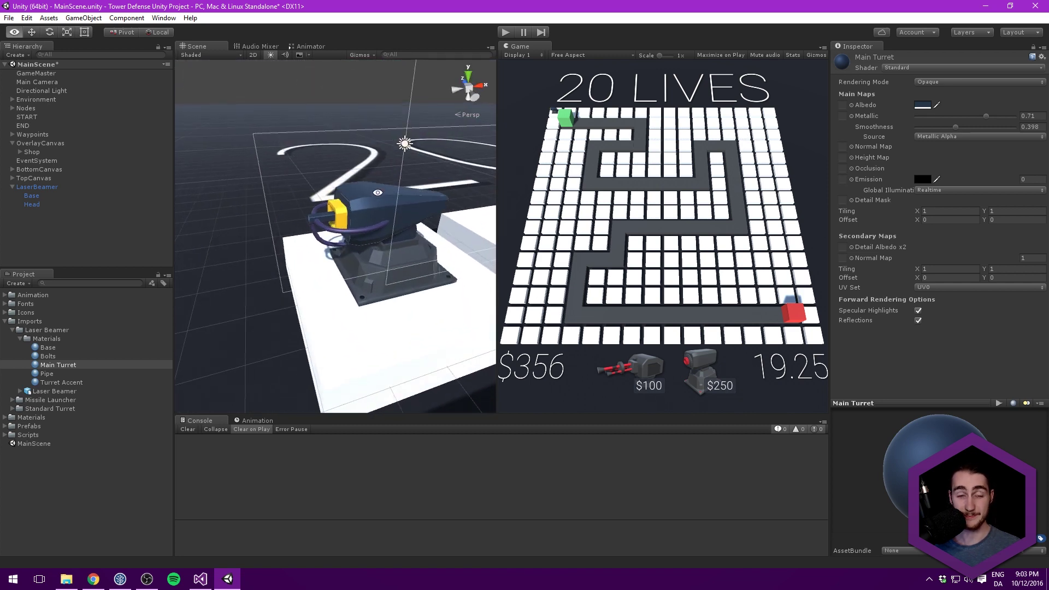
{"action": "middle_click_drag", "start_coordinate": [420, 224], "coordinate": [372, 214]}
{"action": "left_click_drag", "start_coordinate": [371, 214], "coordinate": [327, 196], "text": "alt"}
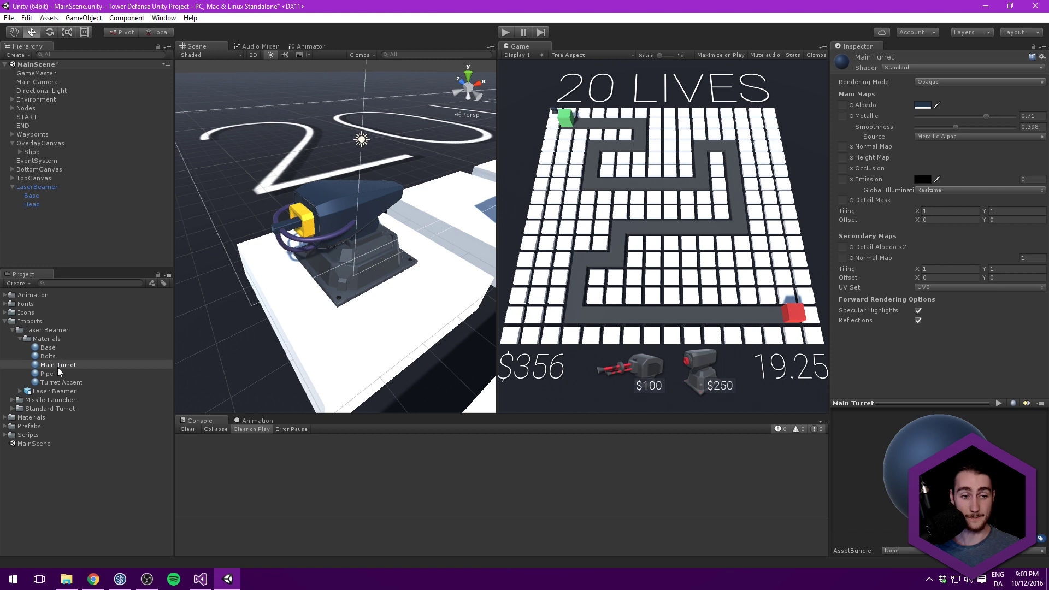
Set the Turret Accent material's metallic to about 0.126 and smoothness to about 0.387, keeping its yellow albedo.
{"action": "left_click", "coordinate": [59, 382]}
{"action": "mouse_move", "coordinate": [336, 233]}
{"action": "left_mouse_down", "text": "alt"}
{"action": "mouse_move", "coordinate": [331, 239]}
{"action": "mouse_move", "coordinate": [350, 234]}
{"action": "left_mouse_up", "text": "alt"}
{"action": "left_click_drag", "start_coordinate": [465, 168], "coordinate": [398, 196], "text": "alt"}
{"action": "scroll", "coordinate": [398, 196], "scroll_direction": "up", "scroll_amount": 3}
{"action": "left_click_drag", "start_coordinate": [384, 161], "coordinate": [413, 158], "text": "alt"}
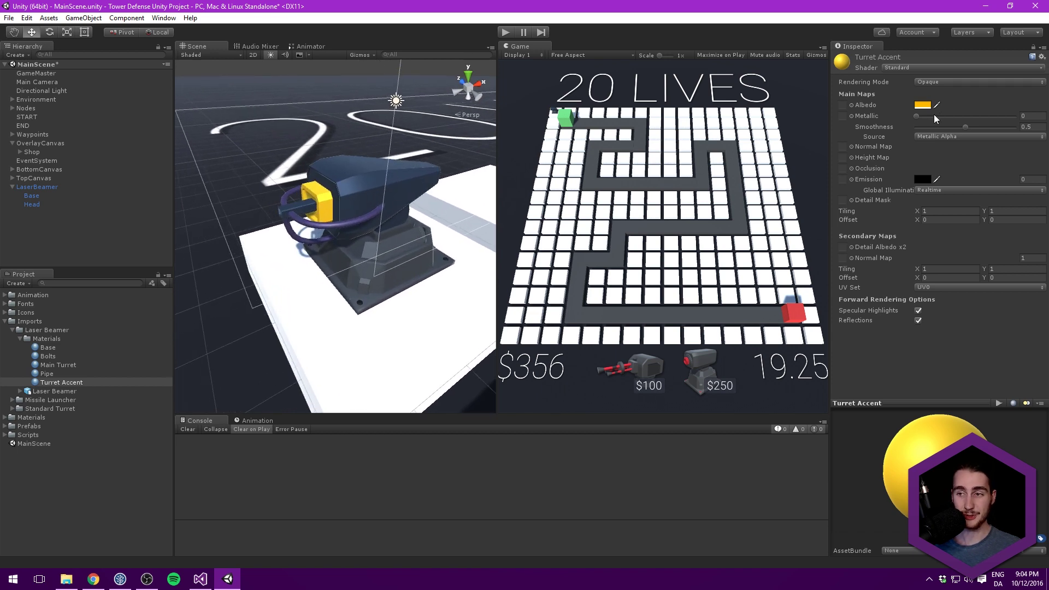
{"action": "left_click", "coordinate": [922, 106]}
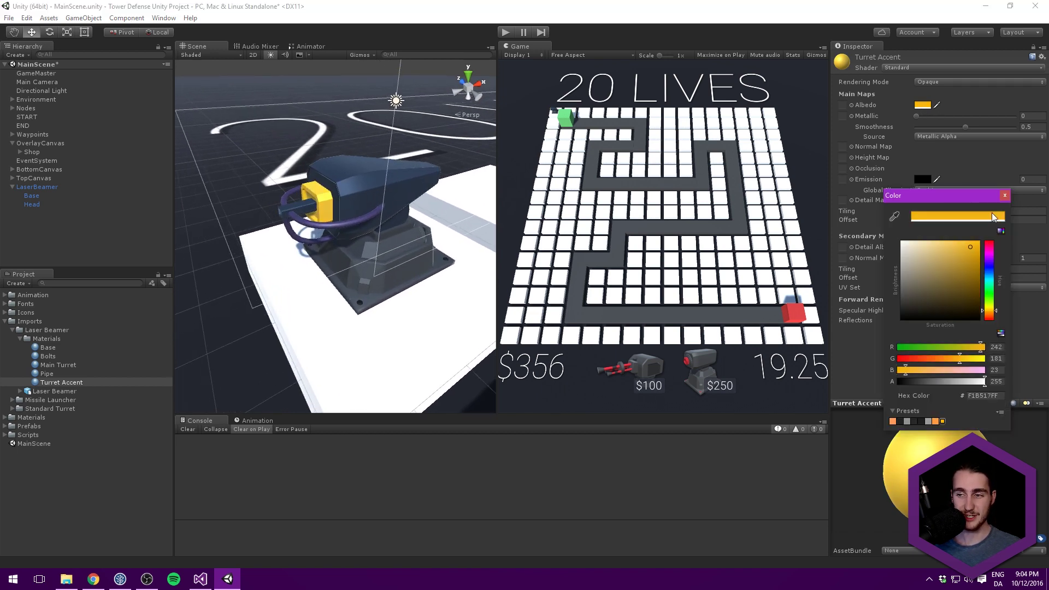
{"action": "left_click", "coordinate": [1004, 195]}
{"action": "left_click", "coordinate": [935, 116]}
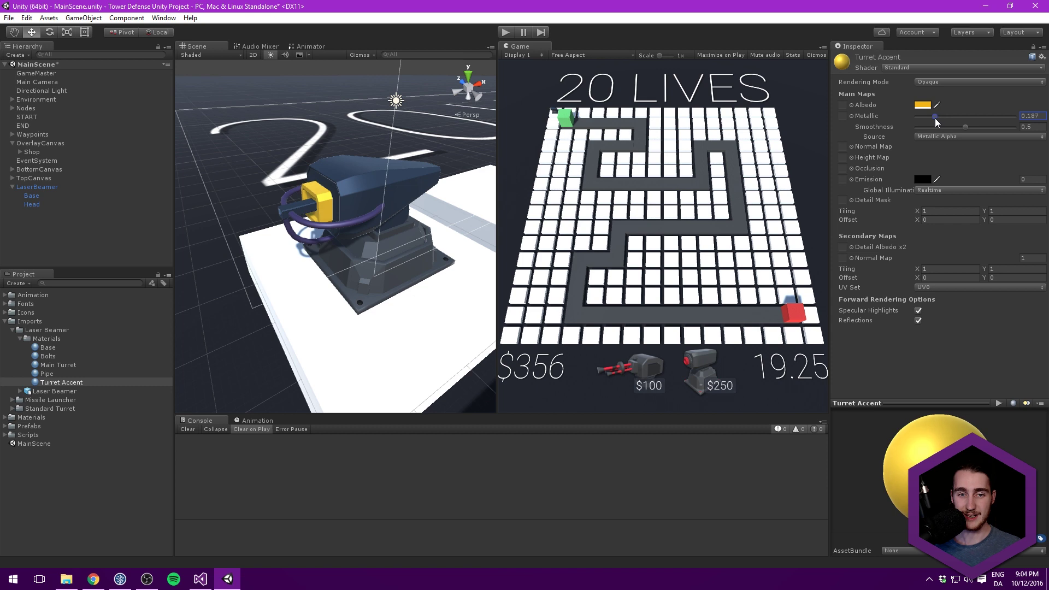
{"action": "left_click_drag", "start_coordinate": [932, 119], "coordinate": [955, 132]}
{"action": "left_click_drag", "start_coordinate": [349, 185], "coordinate": [309, 191], "text": "alt"}
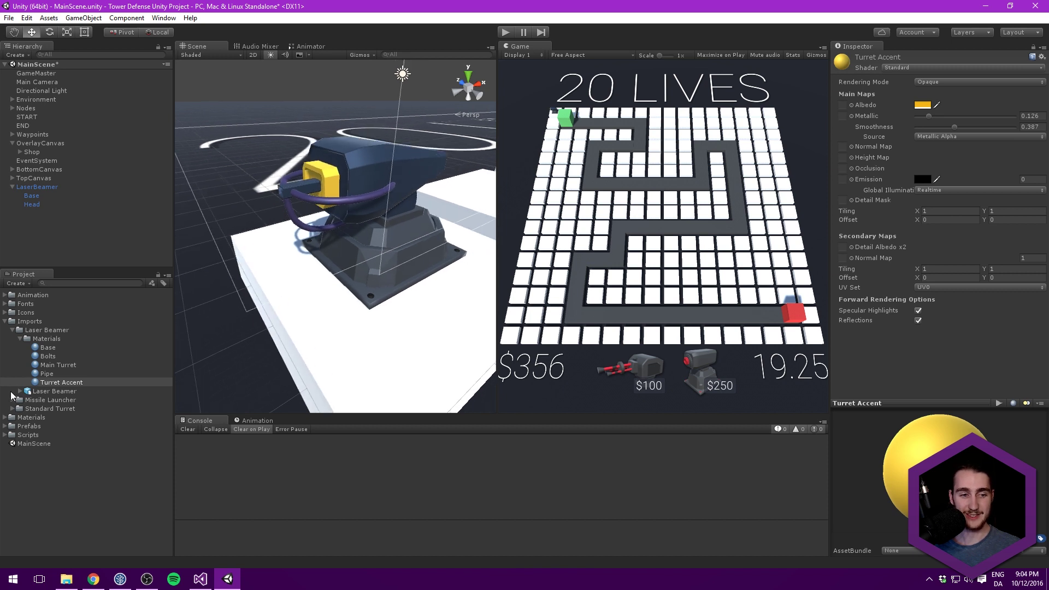
Give the Pipe material a brighter purple albedo of about hex 26175B, with metallic about 0.17 and smoothness about 0.321.
{"action": "left_click", "coordinate": [62, 375]}
{"action": "left_click", "coordinate": [922, 104]}
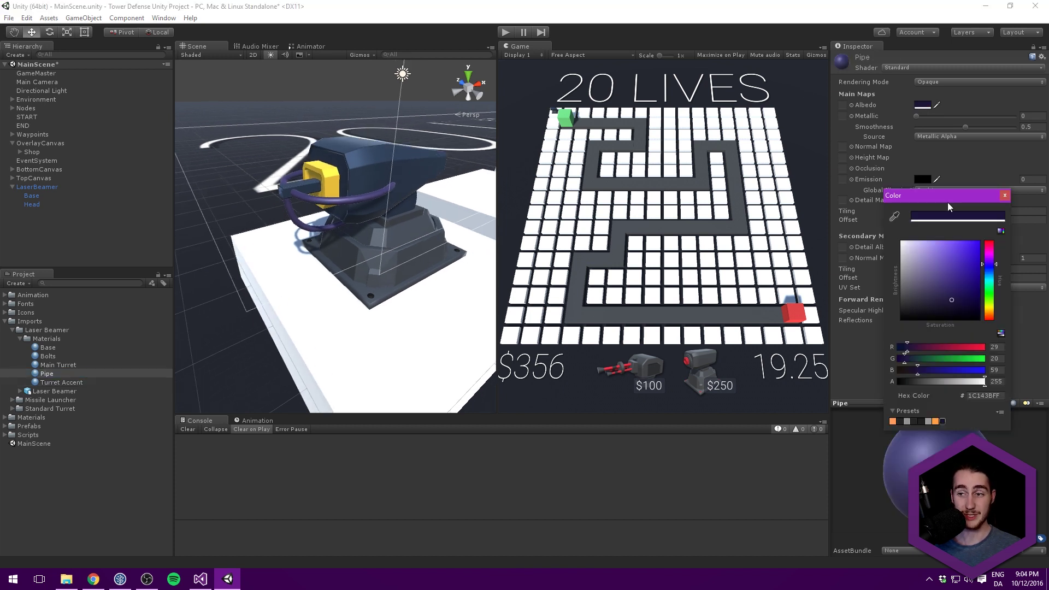
{"action": "left_click_drag", "start_coordinate": [952, 291], "coordinate": [955, 294]}
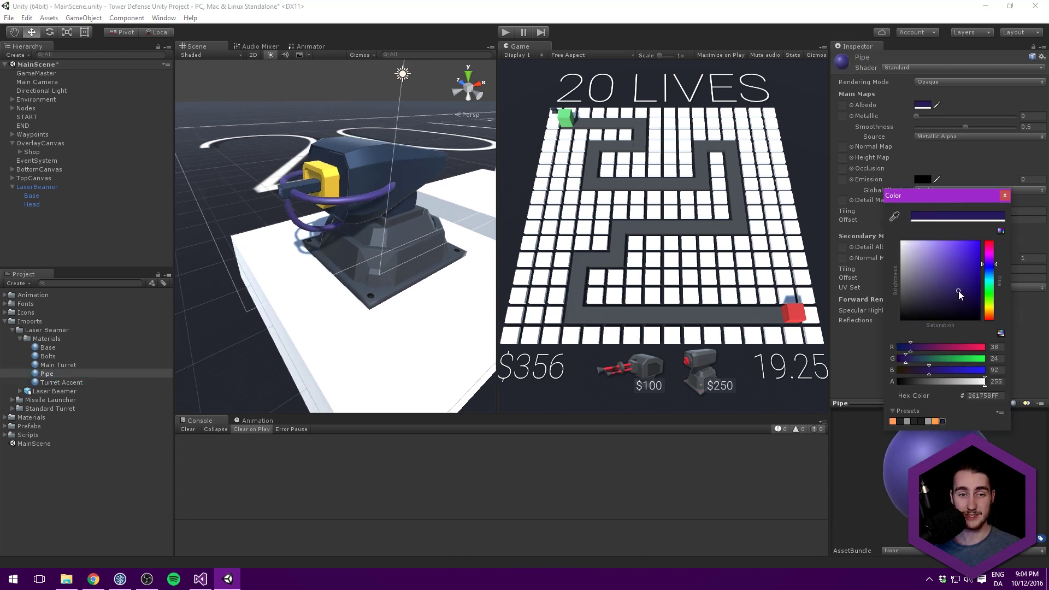
{"action": "left_click", "coordinate": [1004, 194]}
{"action": "left_click_drag", "start_coordinate": [926, 115], "coordinate": [949, 134]}
{"action": "left_click_drag", "start_coordinate": [415, 180], "coordinate": [377, 150], "text": "alt"}
{"action": "scroll", "coordinate": [392, 254], "scroll_direction": "down", "scroll_amount": 5}
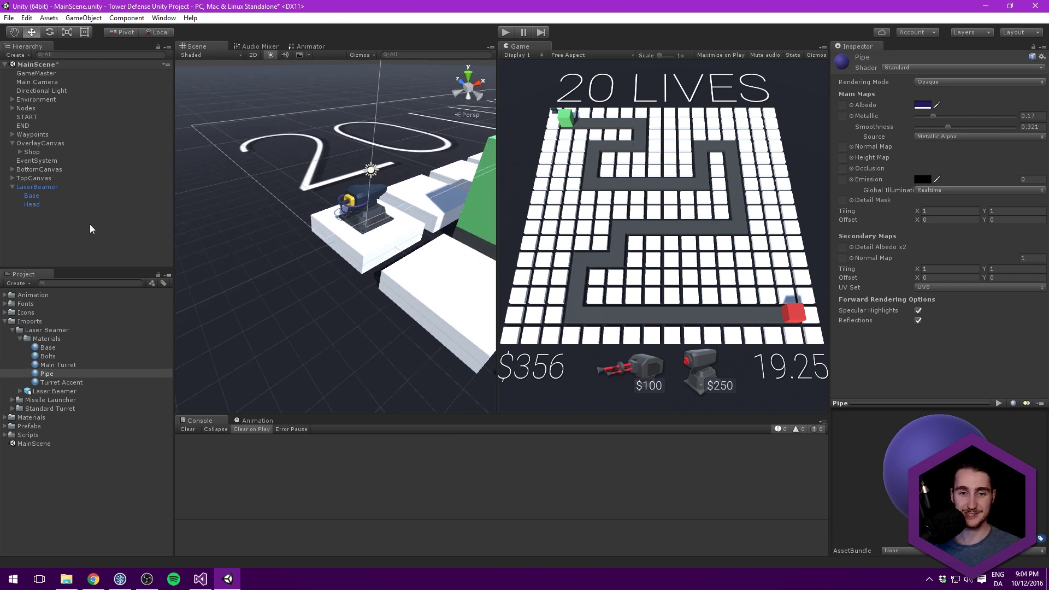
Add the Turret script to the LaserBeamer object and set its range to 20.
{"action": "left_click", "coordinate": [24, 188]}
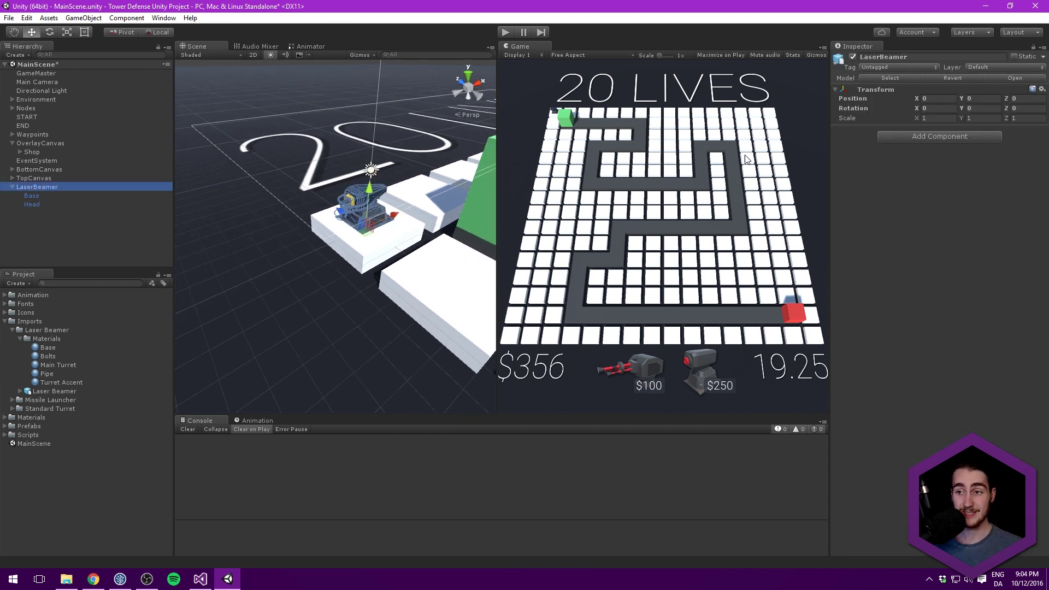
{"action": "left_click", "coordinate": [916, 138]}
{"action": "type", "text": "Turr"}
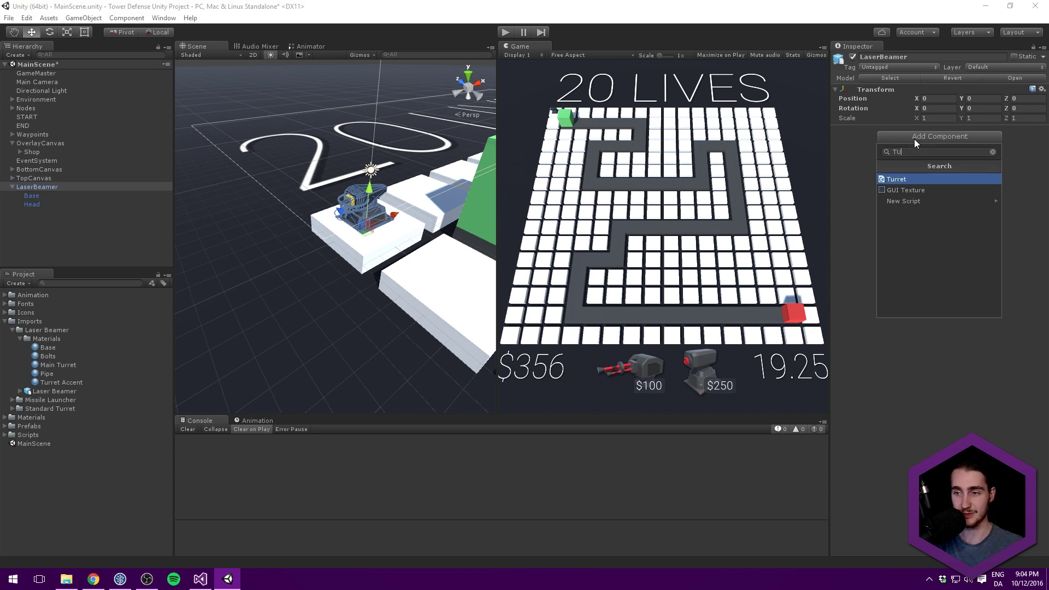
{"action": "key", "text": "Return"}
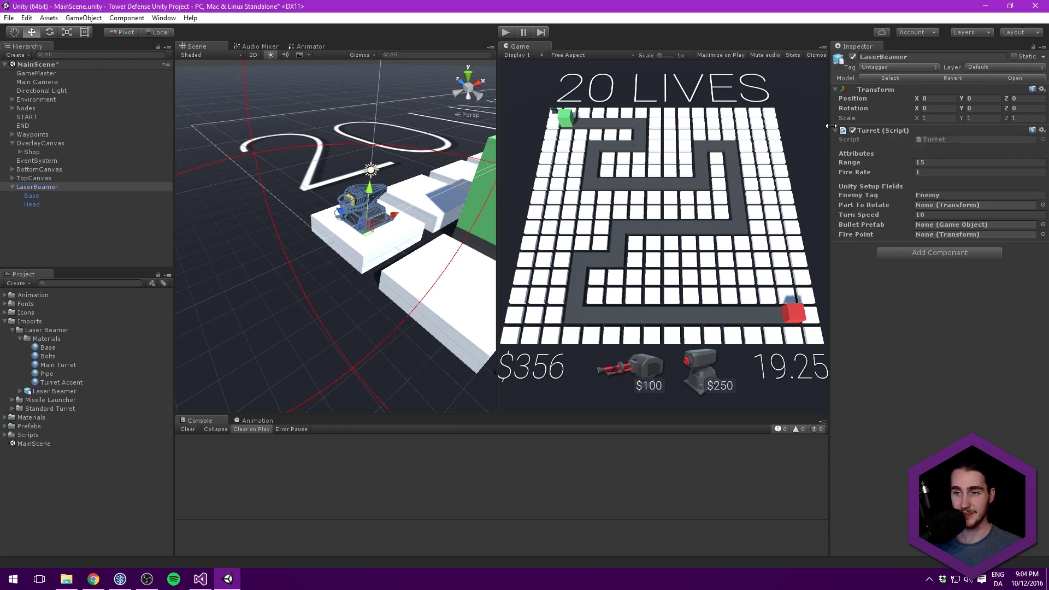
{"action": "left_click", "coordinate": [931, 162]}
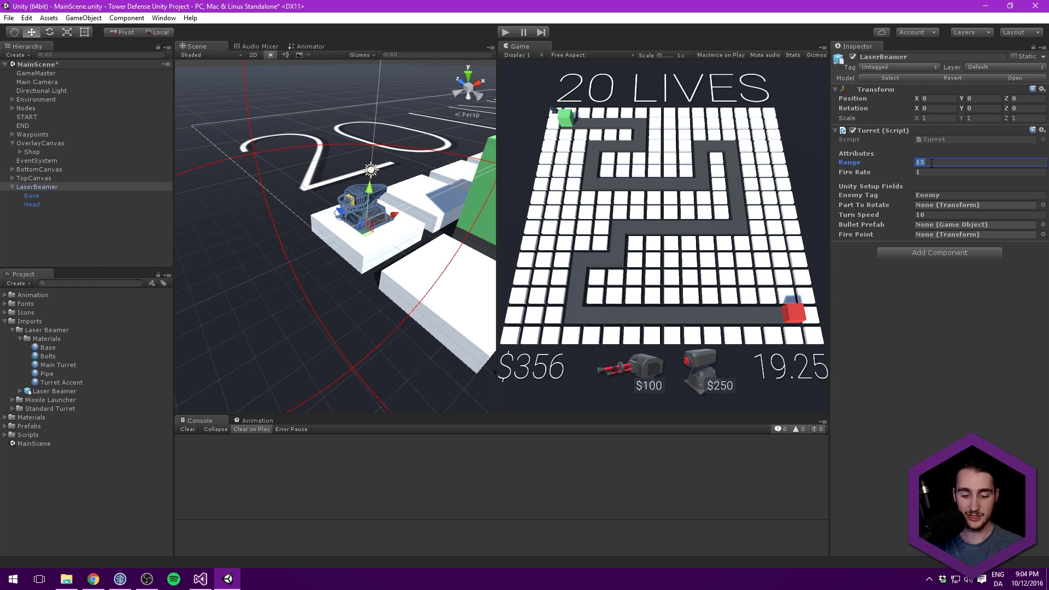
{"action": "type", "text": "20"}
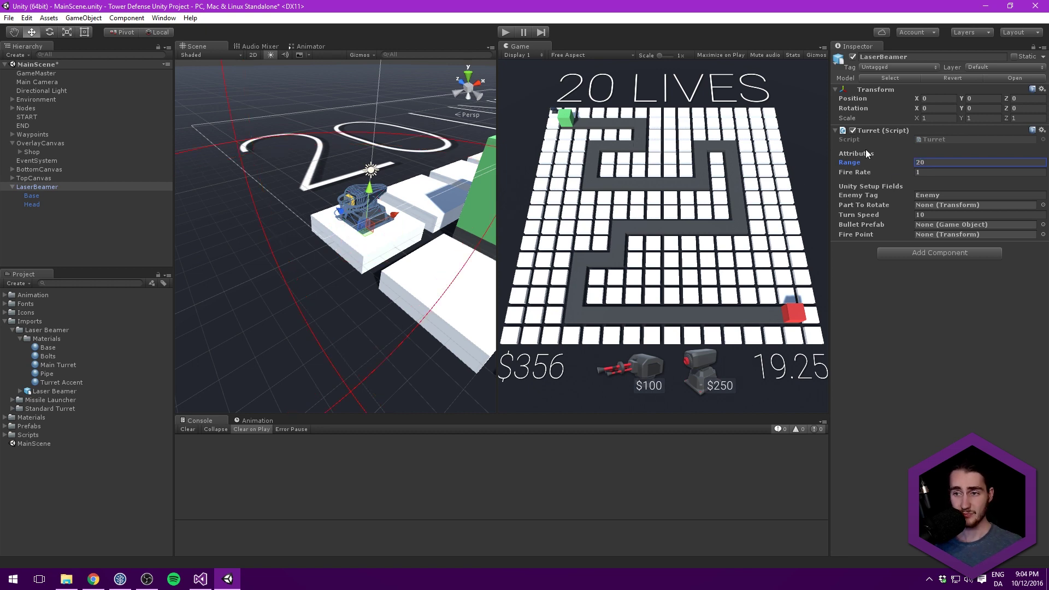
{"action": "left_click_drag", "start_coordinate": [278, 205], "coordinate": [301, 153], "text": "alt"}
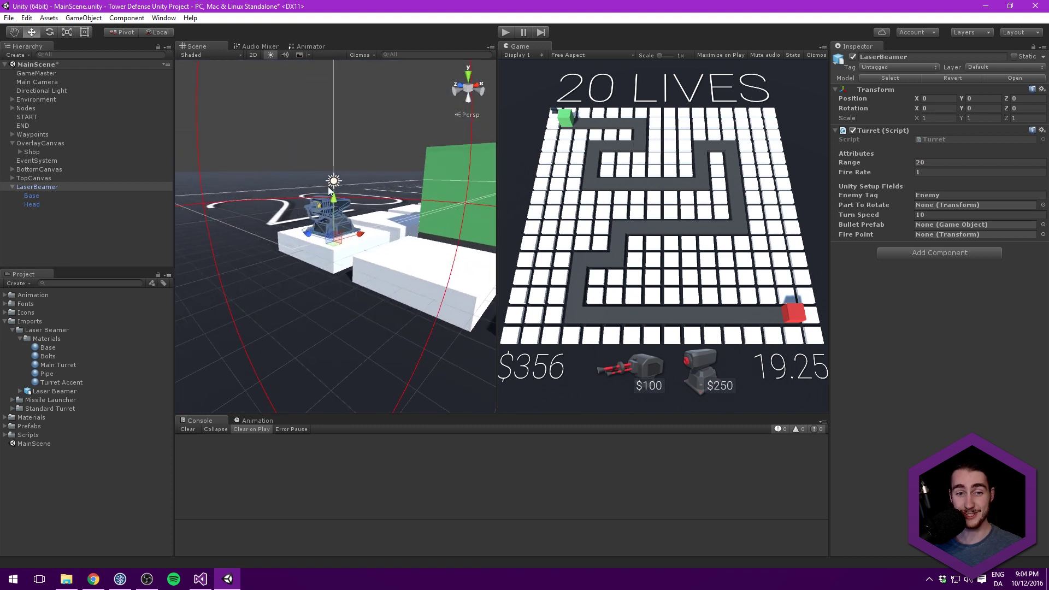
{"action": "left_click_drag", "start_coordinate": [329, 189], "coordinate": [342, 212], "text": "alt"}
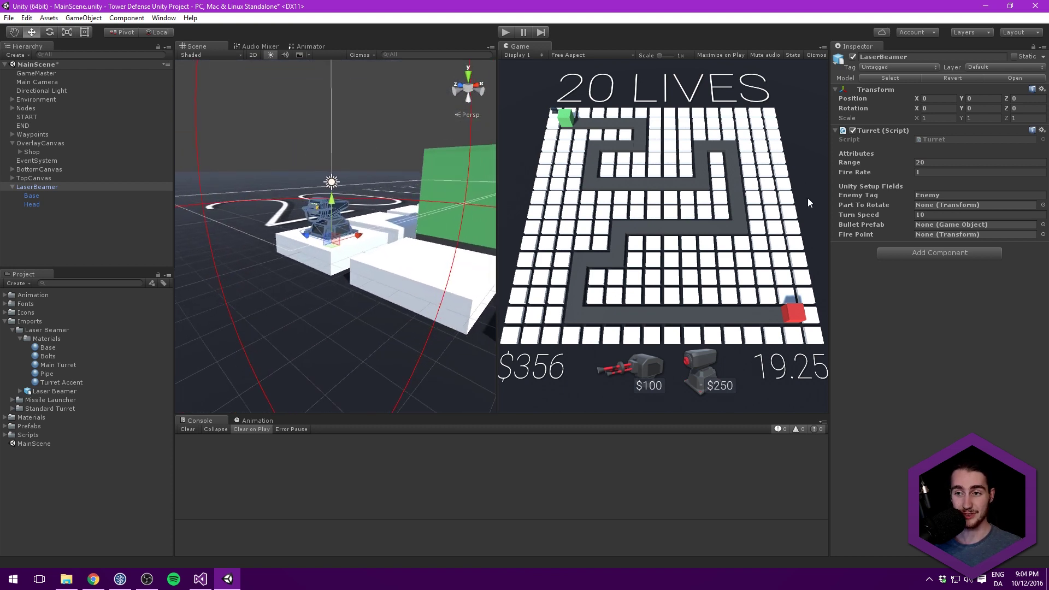
{"action": "middle_click_drag", "start_coordinate": [339, 188], "coordinate": [353, 194]}
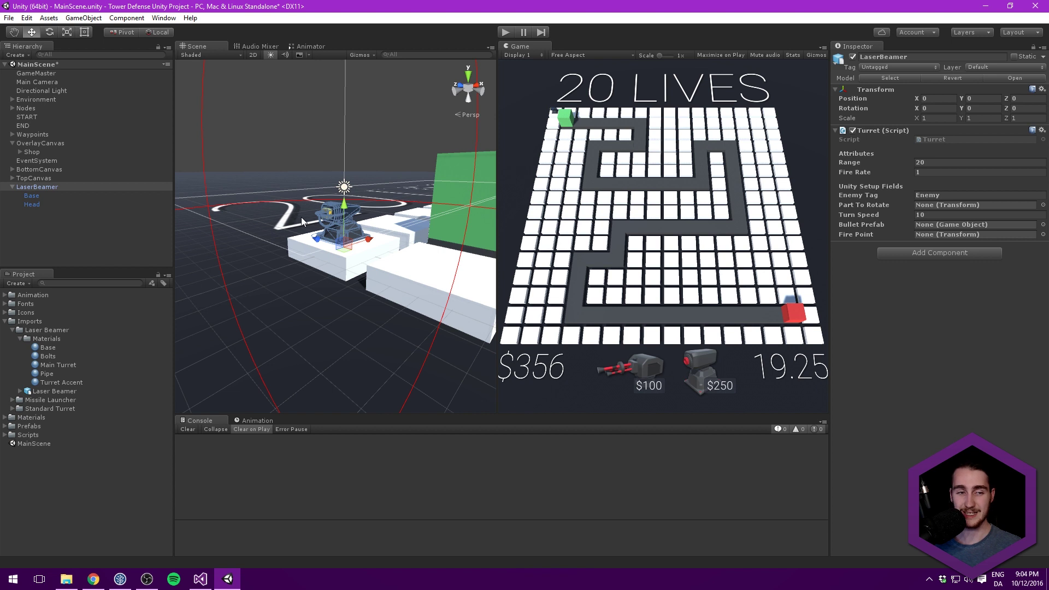
Create an empty child object under LaserBeamer, reset its transform and name it PartToRotate.
{"action": "right_click", "coordinate": [52, 187]}
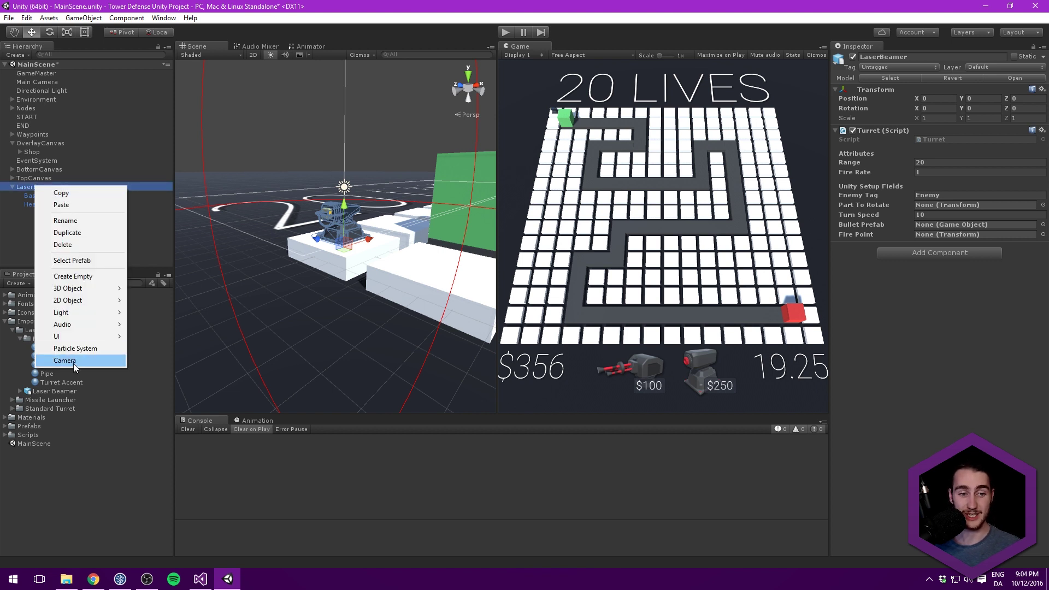
{"action": "left_click", "coordinate": [89, 275]}
{"action": "right_click", "coordinate": [889, 80]}
{"action": "left_click", "coordinate": [915, 85]}
{"action": "left_click", "coordinate": [884, 57]}
{"action": "type", "text": "PartToRotate"}
{"action": "key", "text": "Return"}
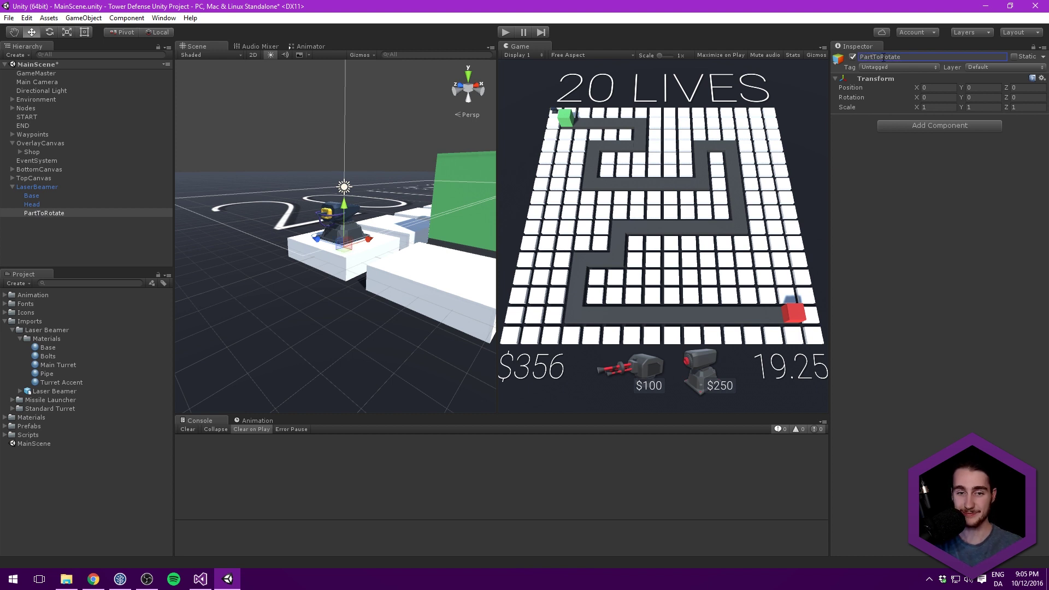
Align PartToRotate with the Head's pivot by parenting it to Head, resetting its transform and moving it back directly under LaserBeamer.
{"action": "left_click_drag", "start_coordinate": [65, 214], "coordinate": [51, 202]}
{"action": "right_click", "coordinate": [892, 87]}
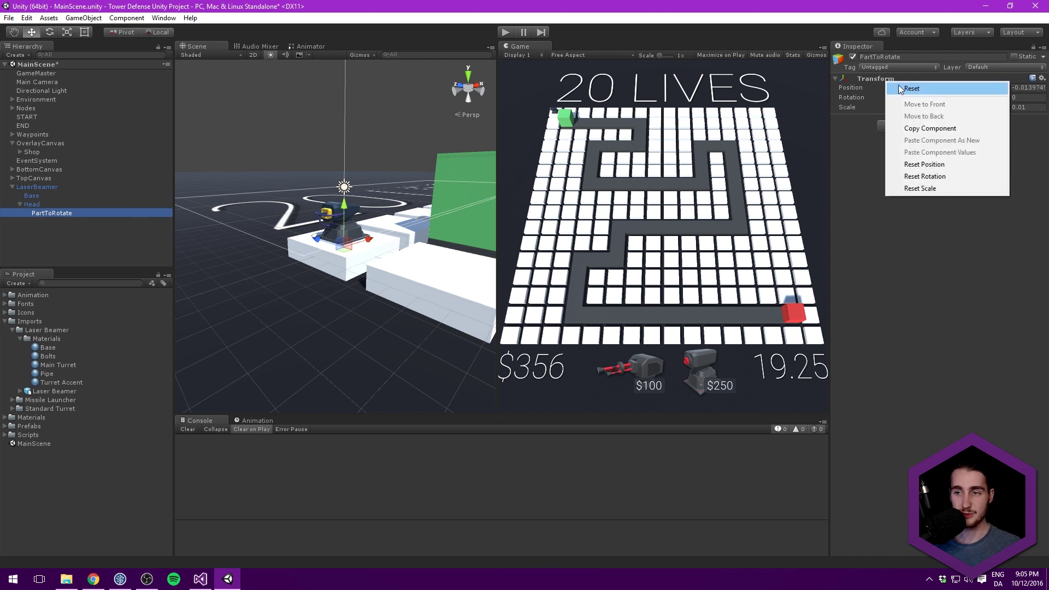
{"action": "left_click", "coordinate": [910, 89]}
{"action": "left_click_drag", "start_coordinate": [44, 213], "coordinate": [43, 199]}
{"action": "right_click_drag", "start_coordinate": [304, 151], "coordinate": [404, 218]}
{"action": "key", "text": "w"}
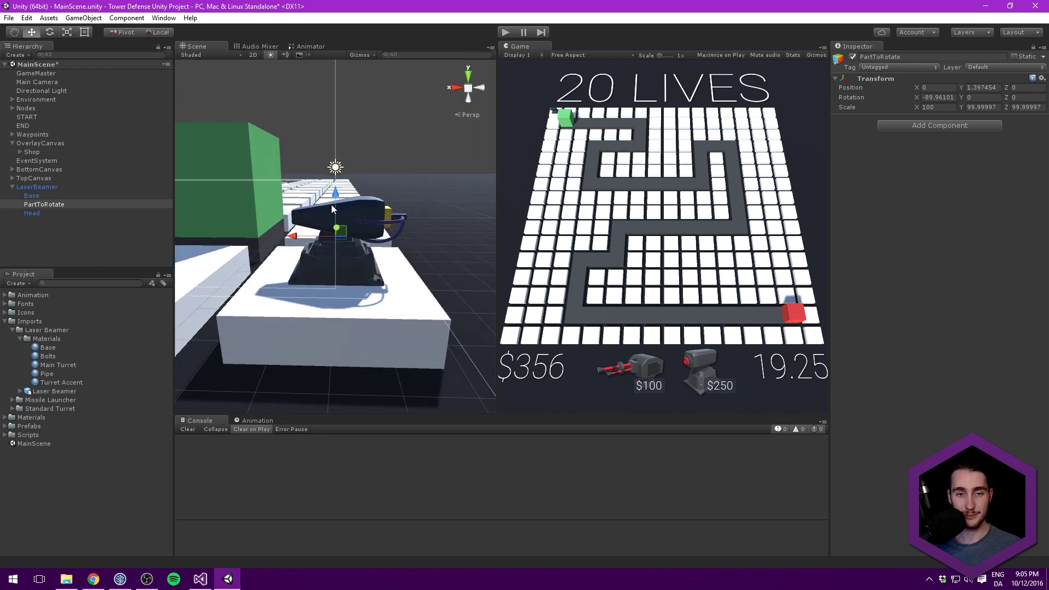
{"action": "right_click_drag", "start_coordinate": [457, 219], "coordinate": [330, 208]}
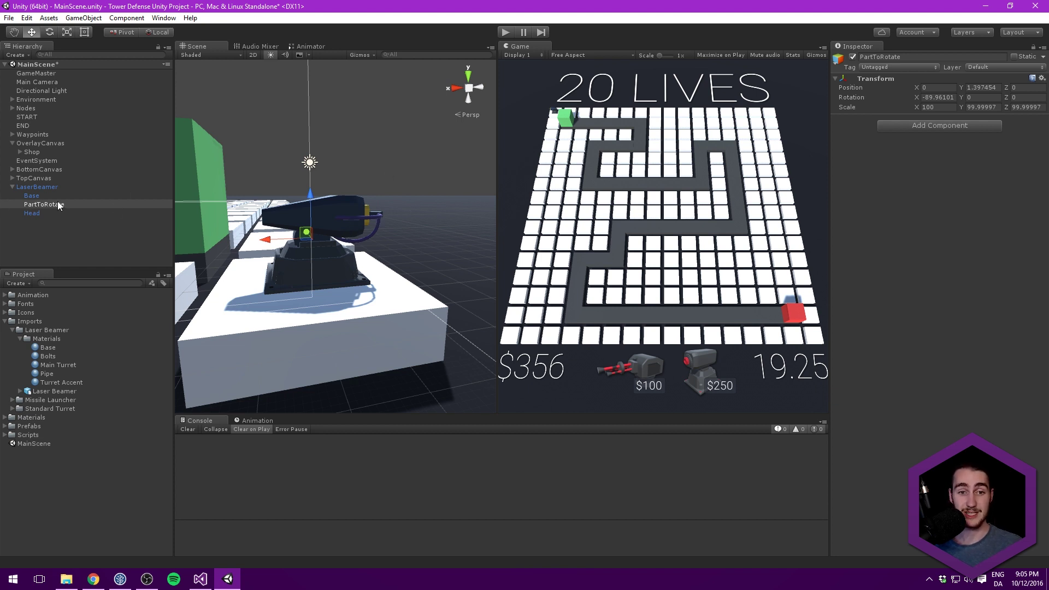
{"action": "left_click_drag", "start_coordinate": [319, 193], "coordinate": [433, 181], "text": "alt"}
{"action": "left_click_drag", "start_coordinate": [363, 181], "coordinate": [312, 183], "text": "alt"}
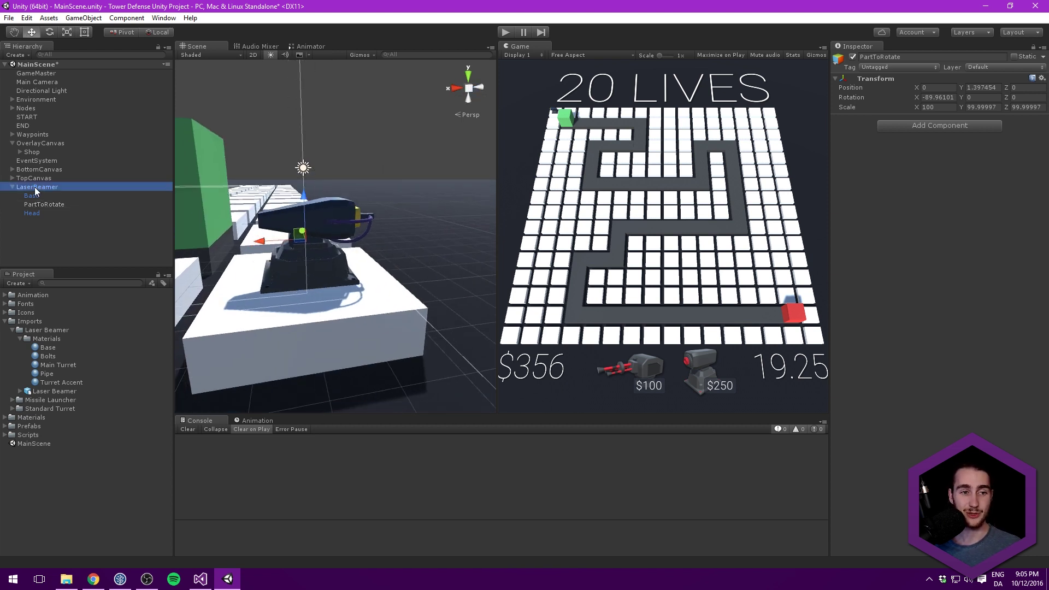
Set PartToRotate's rotation to X 0 and Y -90 so its forward axis points along the turret's barrel.
{"action": "left_click", "coordinate": [36, 187]}
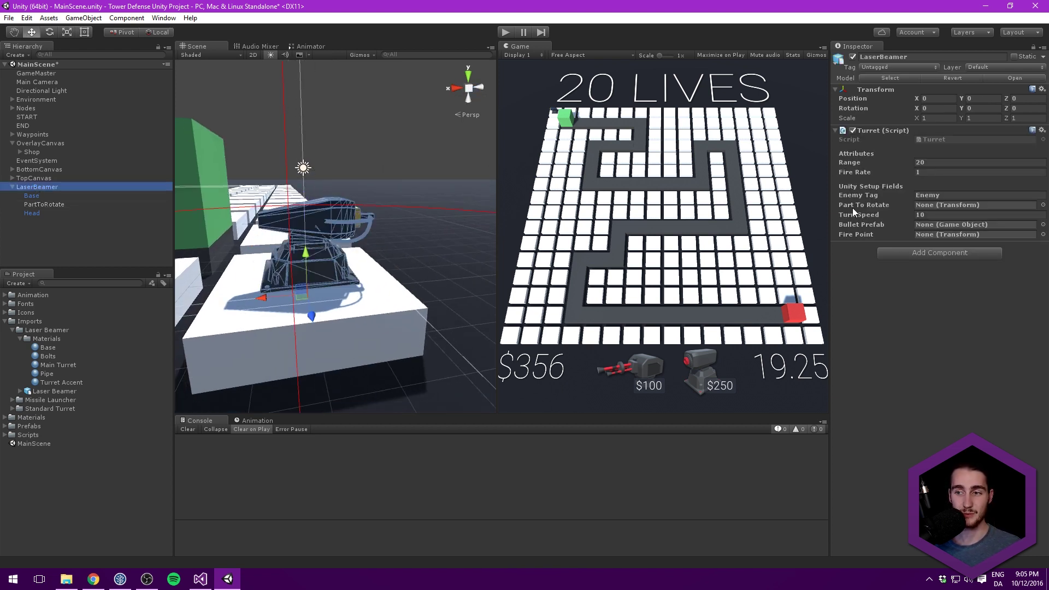
{"action": "left_click", "coordinate": [44, 204]}
{"action": "left_click_drag", "start_coordinate": [246, 197], "coordinate": [213, 186], "text": "alt"}
{"action": "scroll", "coordinate": [335, 86], "scroll_direction": "up", "scroll_amount": 4}
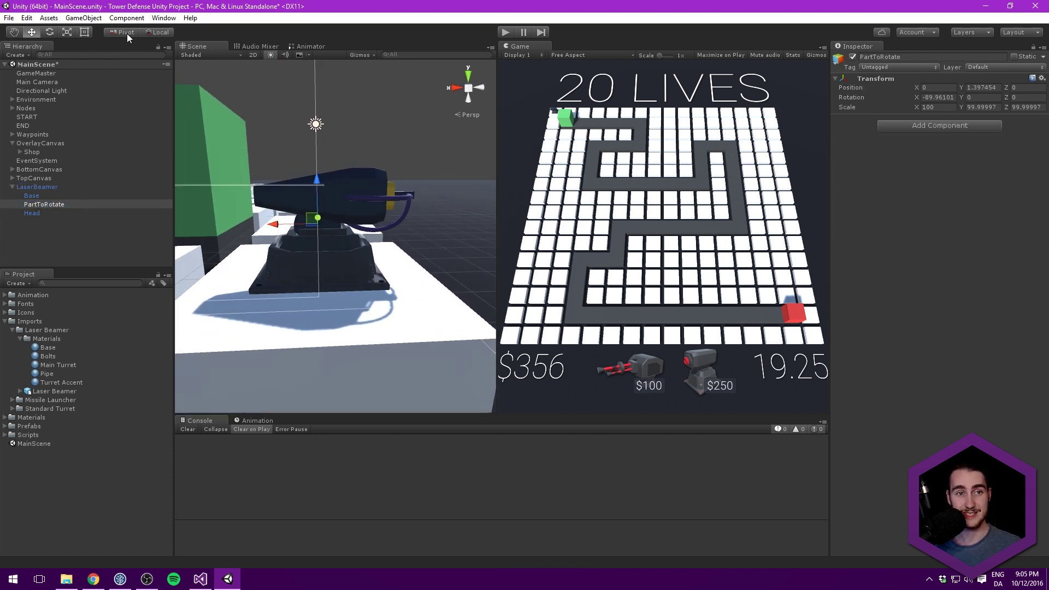
{"action": "middle_click_drag", "start_coordinate": [286, 94], "coordinate": [293, 100]}
{"action": "left_click", "coordinate": [937, 98]}
{"action": "type", "text": "0"}
{"action": "key", "text": "Tab"}
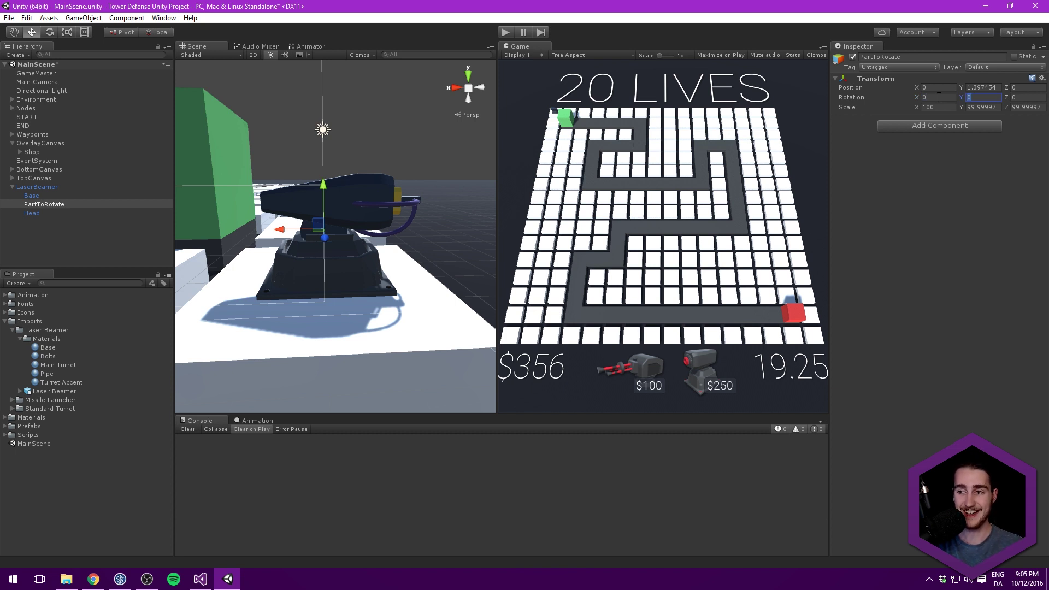
{"action": "key", "text": "BackSpace"}
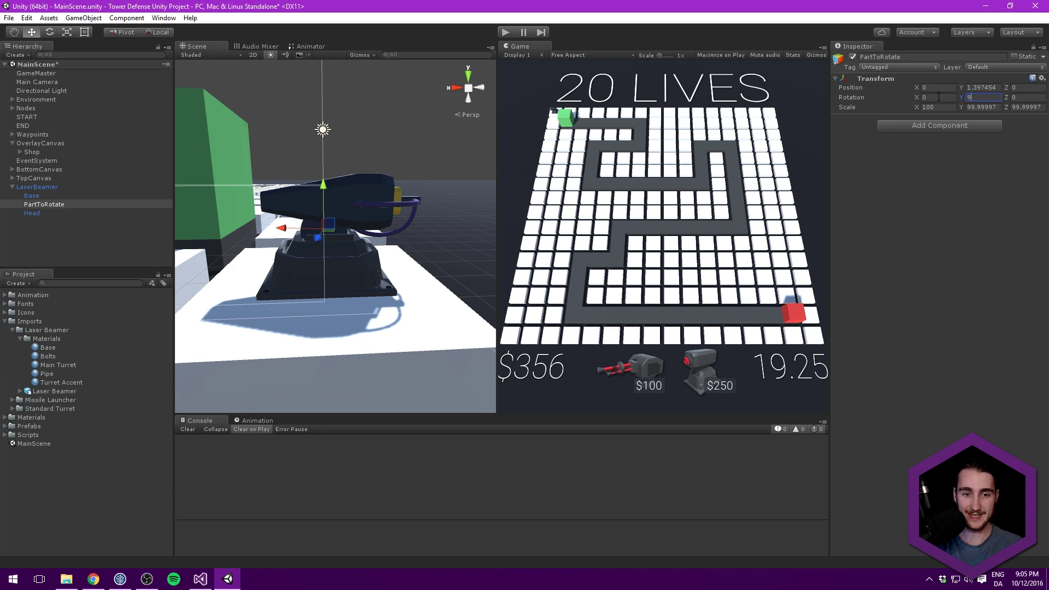
{"action": "type", "text": "-90"}
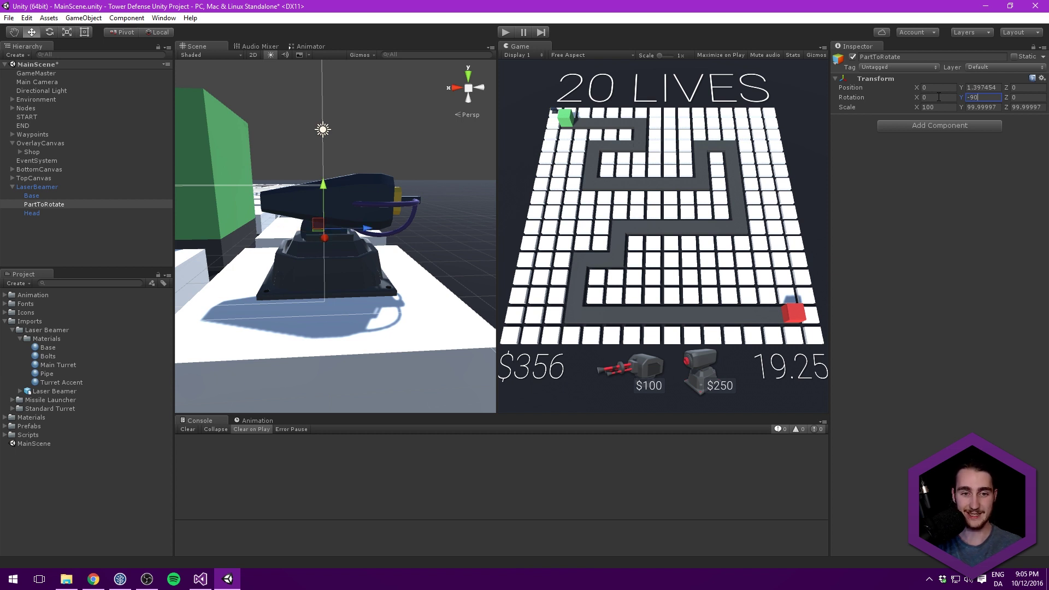
{"action": "middle_click_drag", "start_coordinate": [403, 133], "coordinate": [404, 145]}
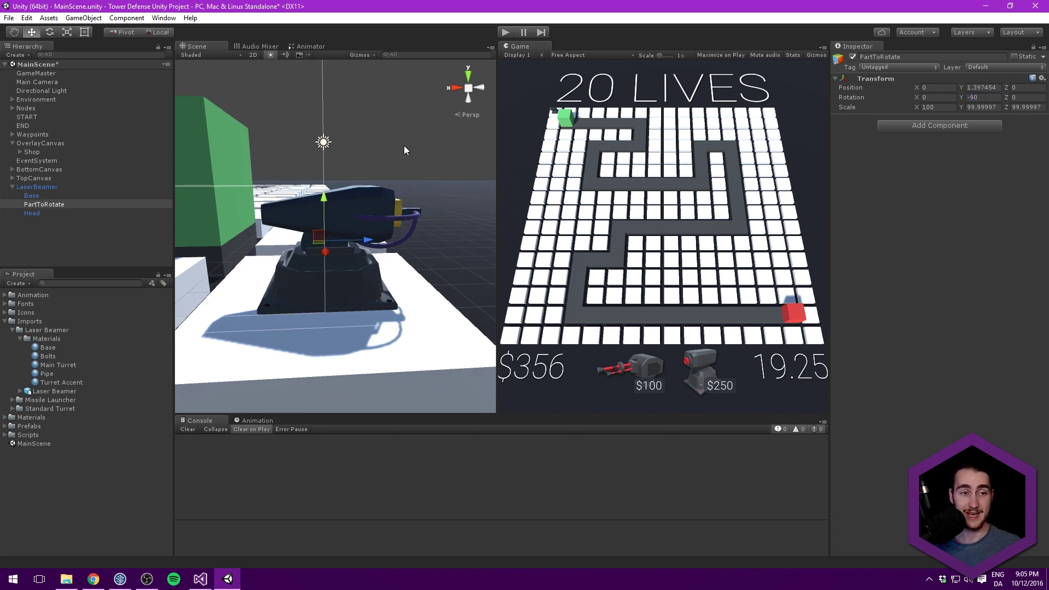
Set PartToRotate's scale to 1 on all three axes.
{"action": "left_click", "coordinate": [945, 105]}
{"action": "type", "text": "1"}
{"action": "key", "text": "Tab"}
{"action": "type", "text": "1"}
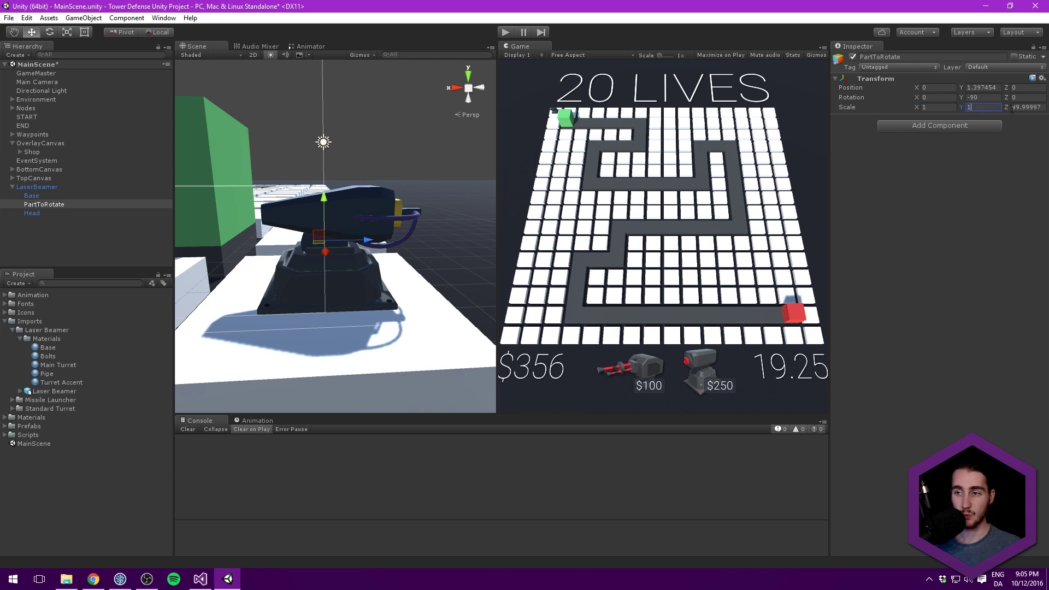
Make Head a child of PartToRotate, accepting that the prefab instance is broken.
{"action": "left_click_drag", "start_coordinate": [333, 210], "coordinate": [358, 203], "text": "alt"}
{"action": "left_click", "coordinate": [38, 214]}
{"action": "left_click_drag", "start_coordinate": [38, 215], "coordinate": [49, 204]}
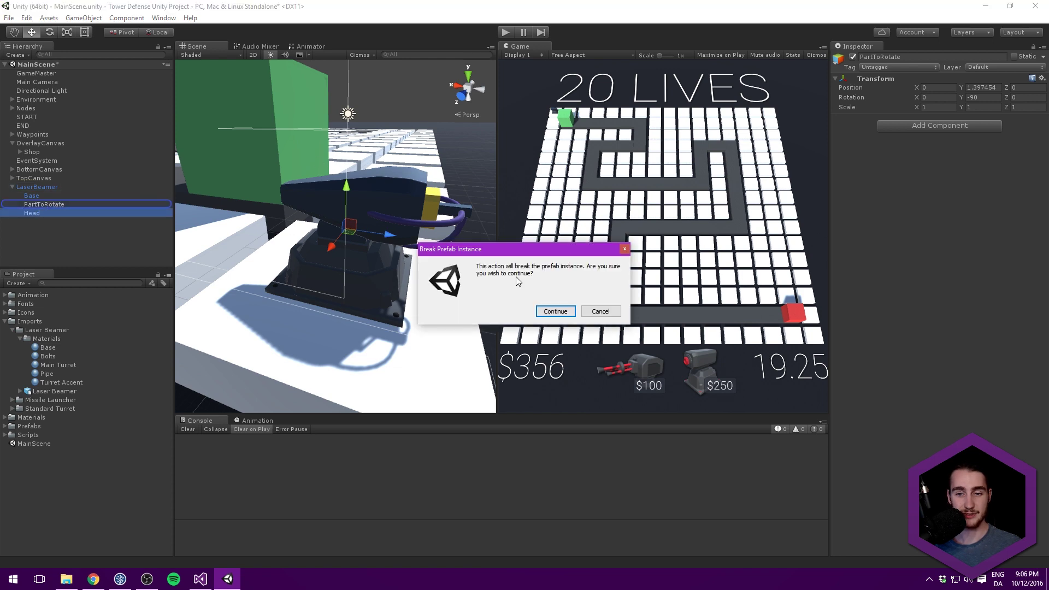
{"action": "left_click", "coordinate": [554, 311]}
{"action": "left_click_drag", "start_coordinate": [382, 137], "coordinate": [257, 219]}
Try rotating PartToRotate in the scene to check that Head turns with it.
{"action": "left_click", "coordinate": [74, 205]}
{"action": "key", "text": "e"}
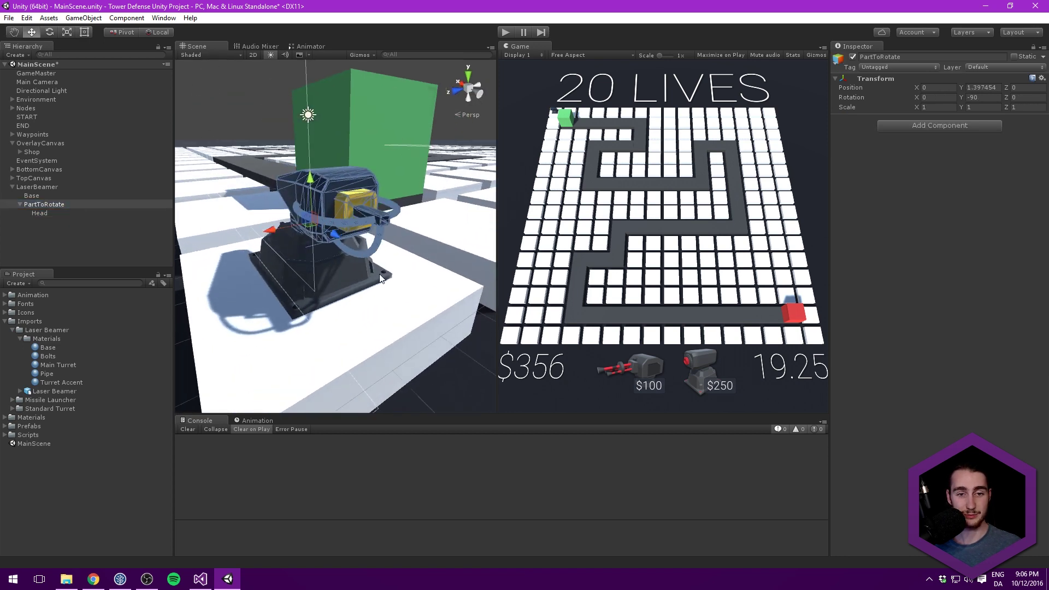
{"action": "left_click_drag", "start_coordinate": [326, 236], "coordinate": [299, 224]}
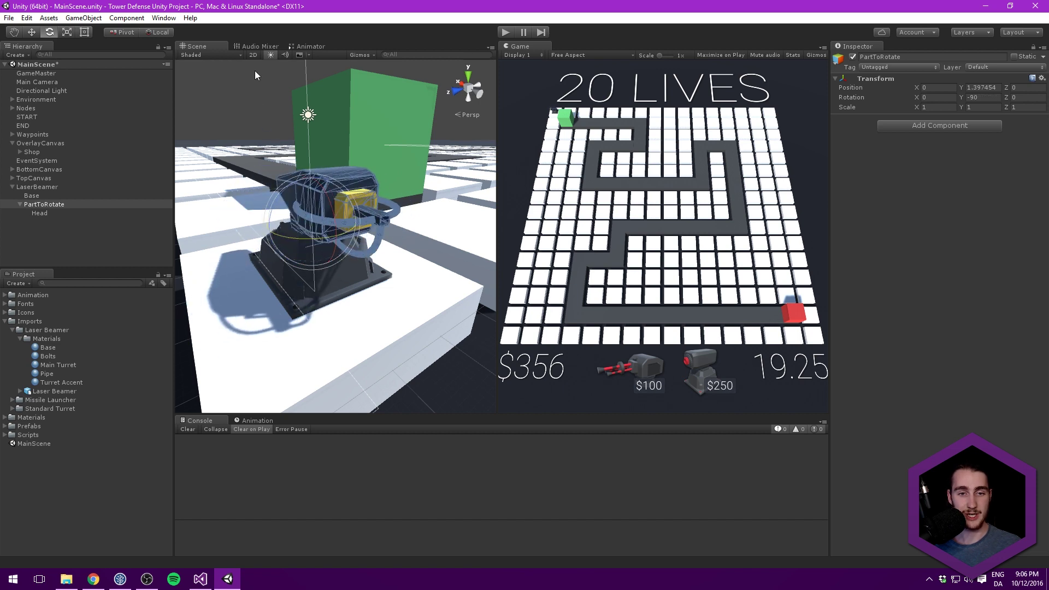
Assign PartToRotate to the Part To Rotate field of LaserBeamer's Turret script.
{"action": "left_click", "coordinate": [271, 107]}
{"action": "left_click_drag", "start_coordinate": [271, 107], "coordinate": [235, 142], "text": "alt"}
{"action": "left_click", "coordinate": [38, 187]}
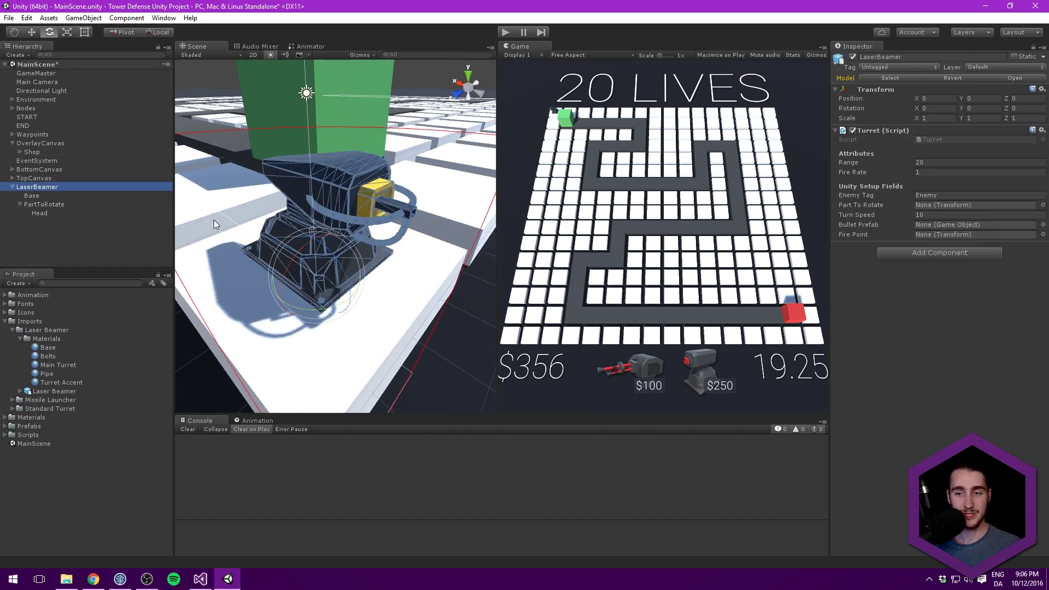
{"action": "left_click_drag", "start_coordinate": [53, 205], "coordinate": [962, 205]}
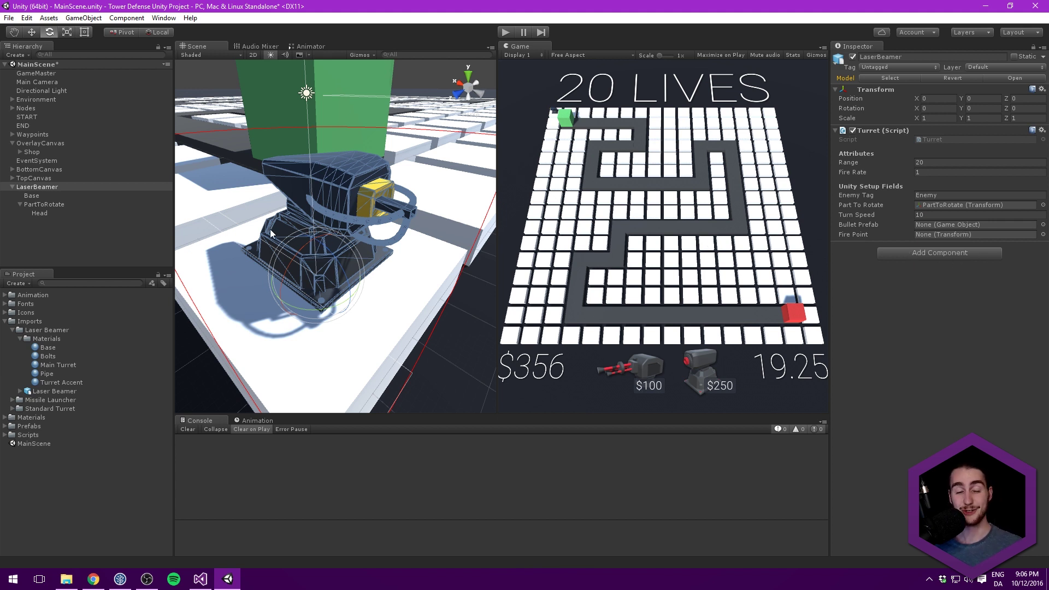
{"action": "mouse_move", "coordinate": [353, 169]}
{"action": "left_mouse_down", "text": "alt"}
{"action": "mouse_move", "coordinate": [329, 165]}
{"action": "mouse_move", "coordinate": [330, 154]}
{"action": "mouse_move", "coordinate": [363, 162]}
{"action": "left_mouse_up", "text": "alt"}
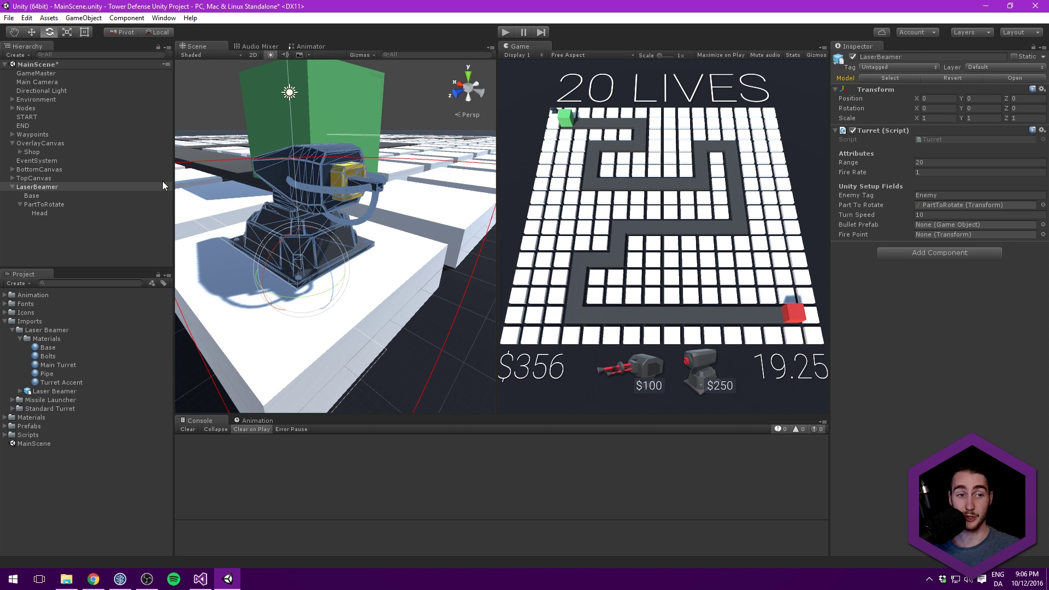
Create an empty child object under PartToRotate, reset its transform and name it FirePoint.
{"action": "left_click", "coordinate": [44, 204]}
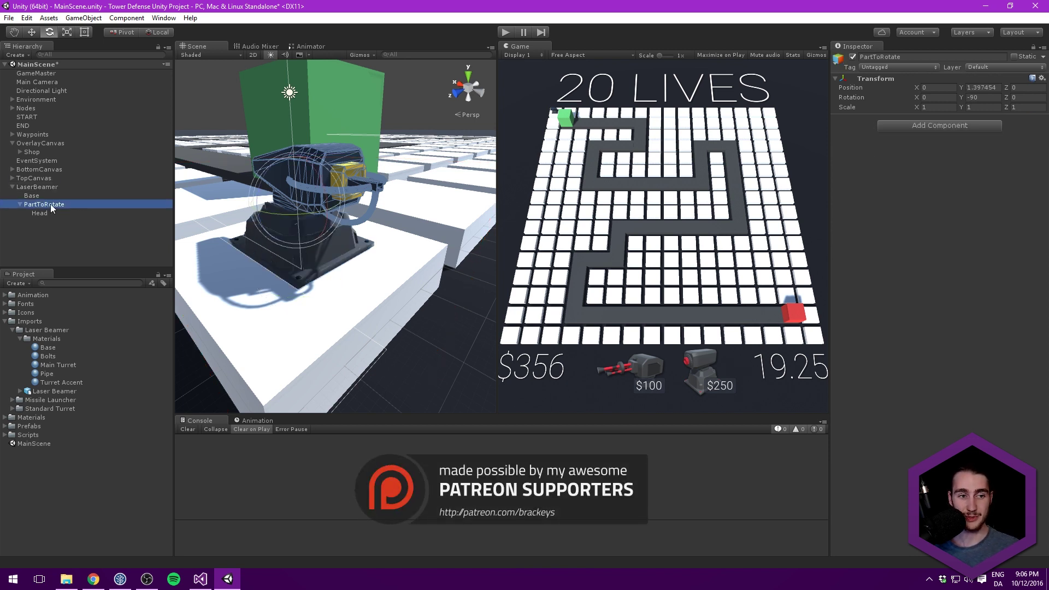
{"action": "right_click", "coordinate": [57, 204]}
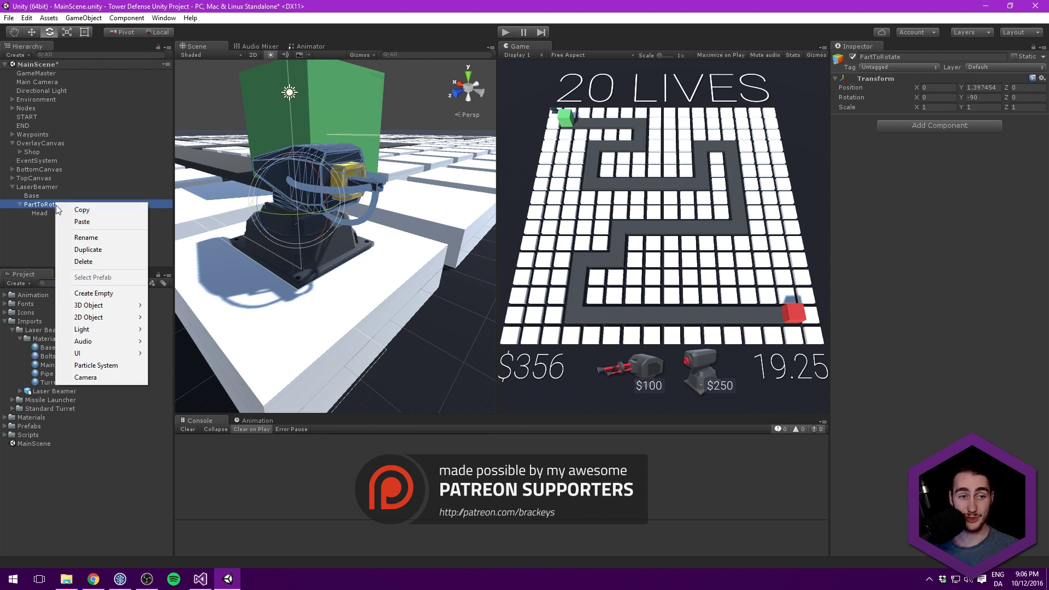
{"action": "left_click", "coordinate": [102, 298]}
{"action": "right_click", "coordinate": [871, 81]}
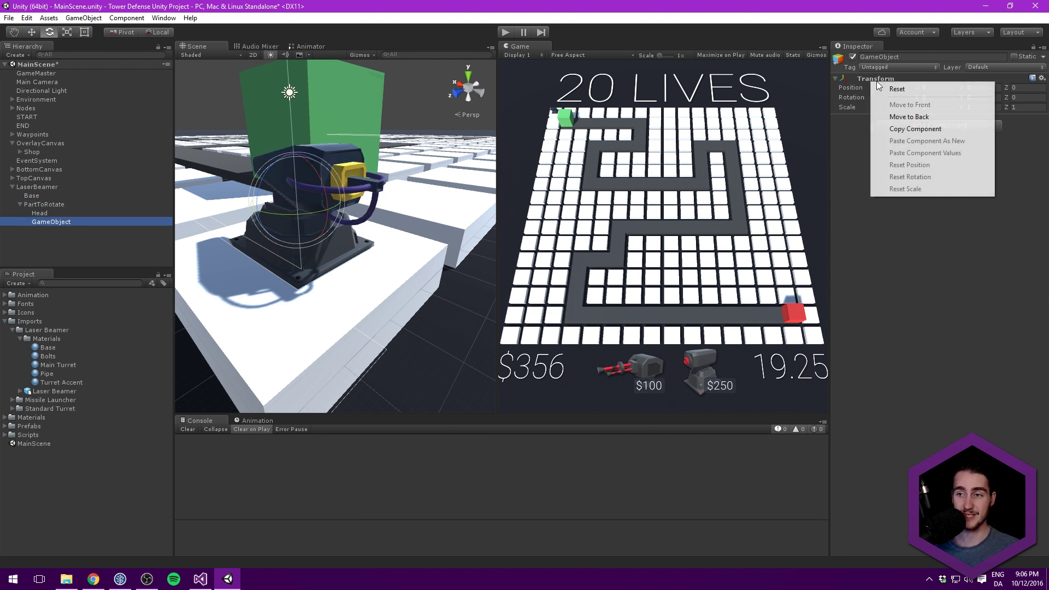
{"action": "left_click", "coordinate": [893, 88]}
{"action": "left_click", "coordinate": [911, 56]}
{"action": "key", "text": "BackSpace"}
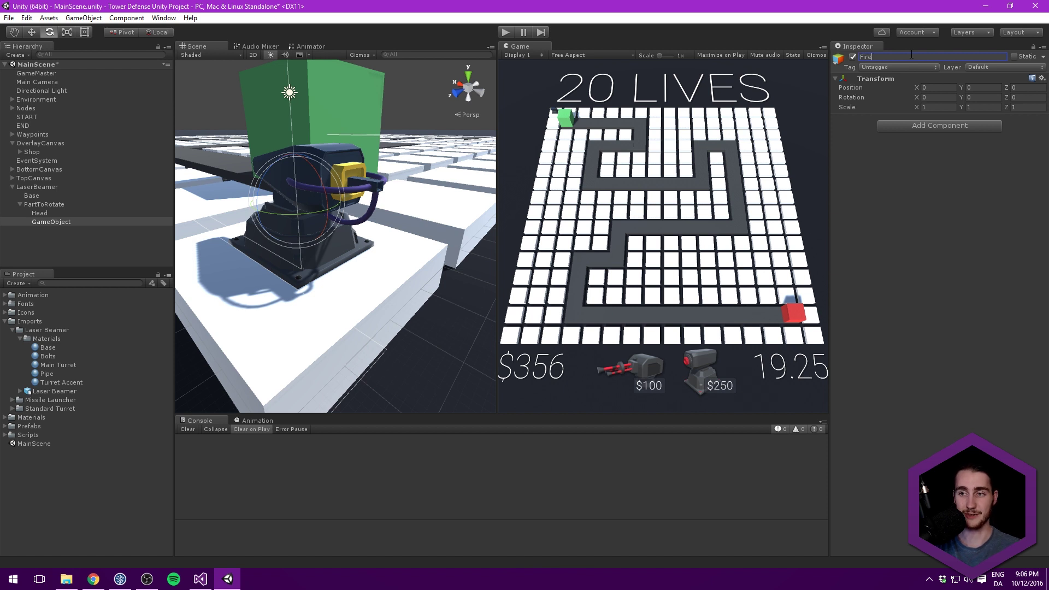
{"action": "type", "text": "FirePoint"}
{"action": "key", "text": "Return"}
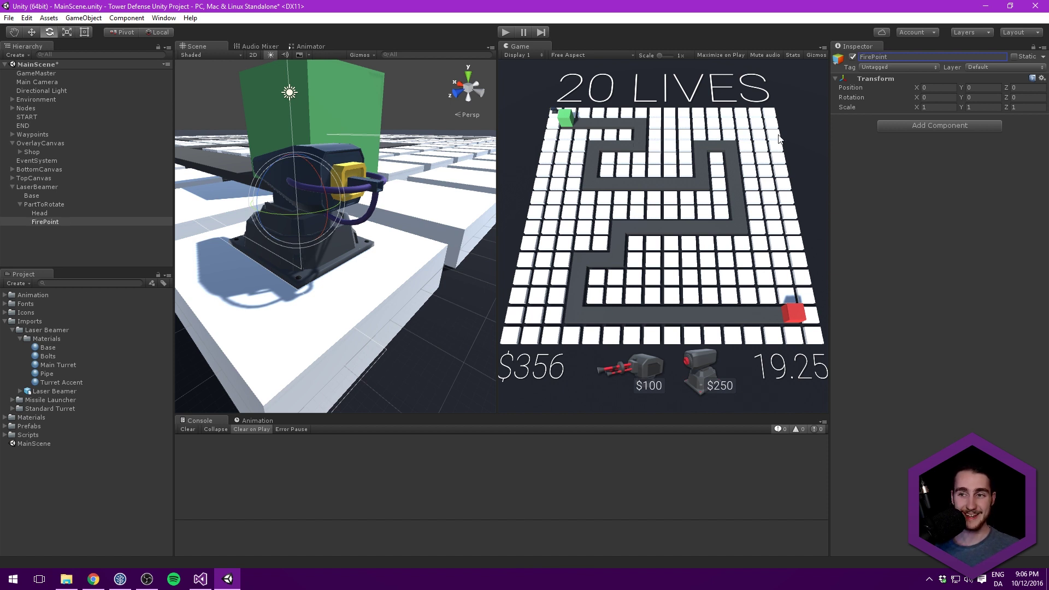
Move FirePoint to the tip of the turret's barrel, at about Y 0.484 and Z 1.659.
{"action": "left_click", "coordinate": [46, 203]}
{"action": "left_click", "coordinate": [45, 221]}
{"action": "key", "text": "w"}
{"action": "key", "text": "f"}
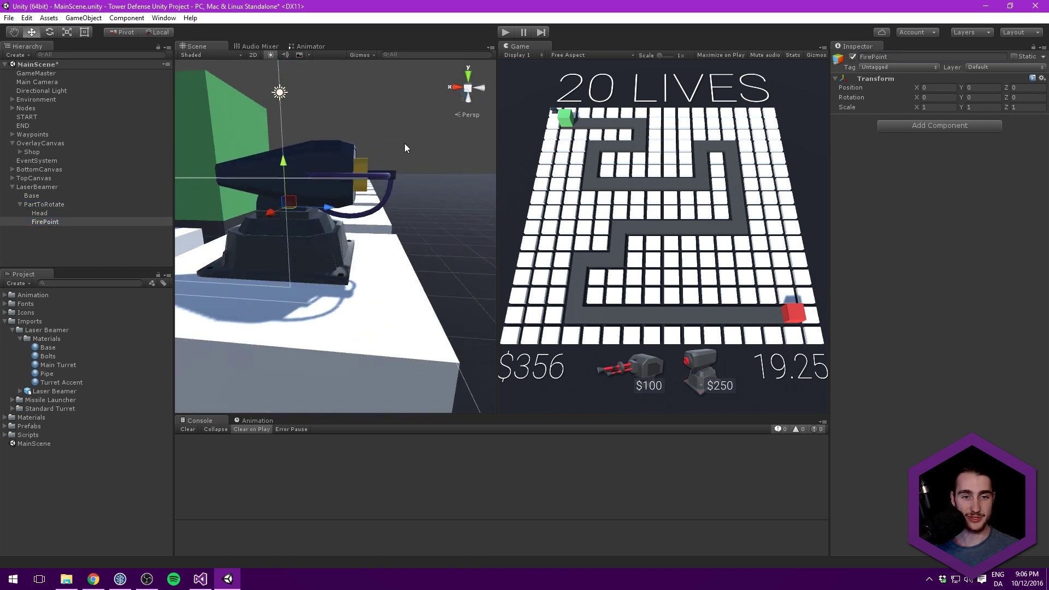
{"action": "left_click", "coordinate": [458, 86]}
{"action": "left_click", "coordinate": [481, 88]}
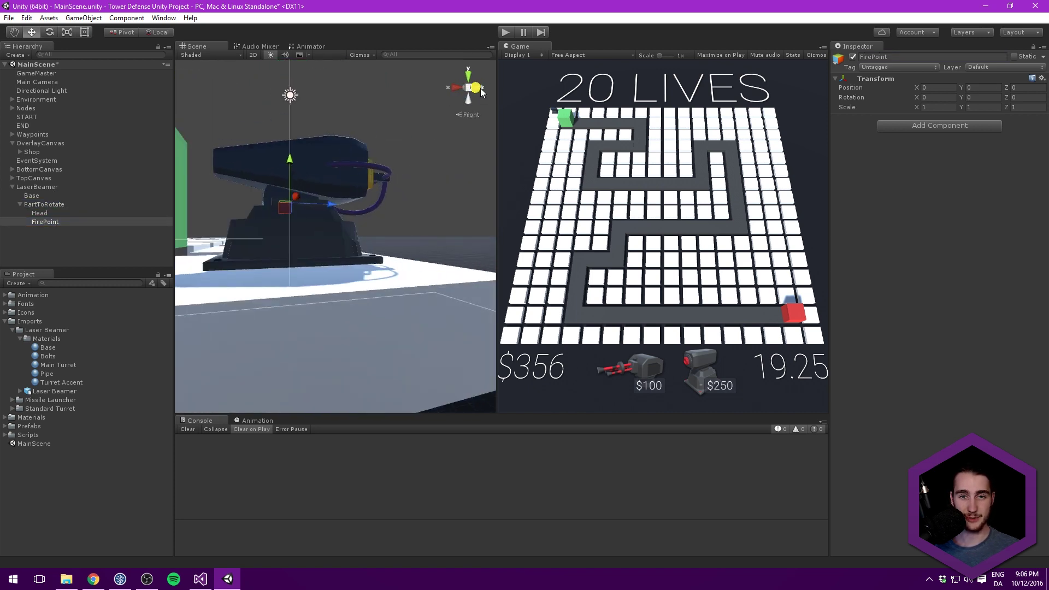
{"action": "left_click", "coordinate": [468, 88]}
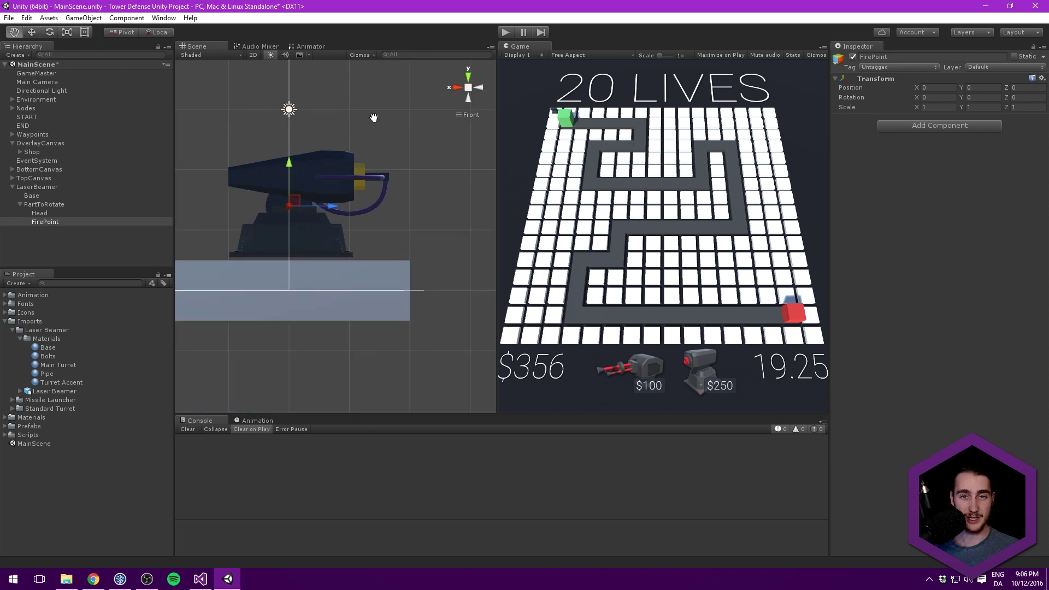
{"action": "scroll", "coordinate": [343, 180], "scroll_direction": "up", "scroll_amount": 3}
{"action": "left_click_drag", "start_coordinate": [278, 234], "coordinate": [410, 197]}
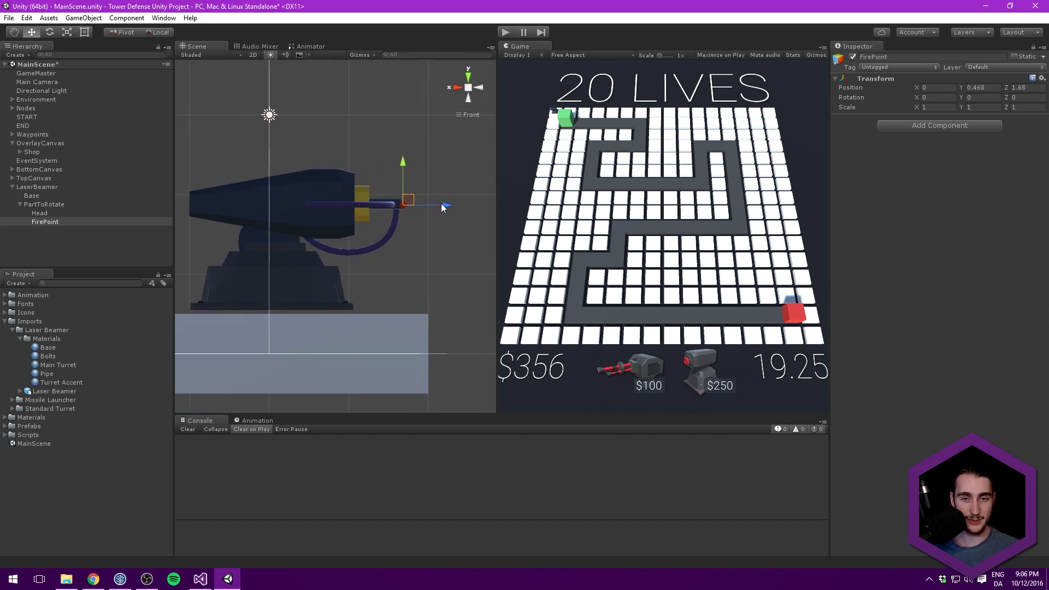
{"action": "middle_click_drag", "start_coordinate": [430, 183], "coordinate": [343, 212]}
{"action": "scroll", "coordinate": [389, 184], "scroll_direction": "up", "scroll_amount": 6}
{"action": "left_click_drag", "start_coordinate": [321, 179], "coordinate": [323, 177]}
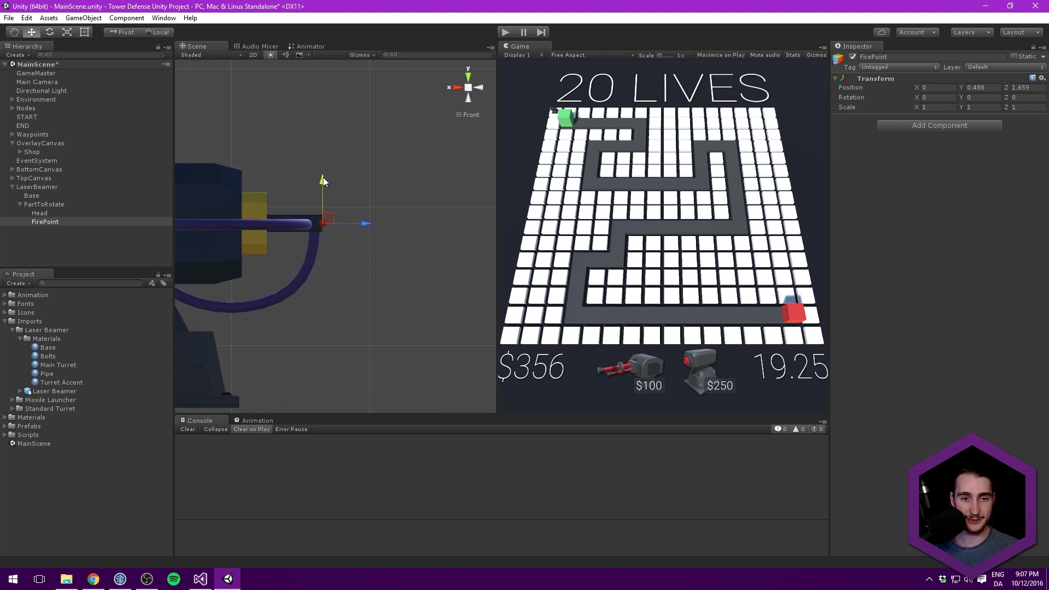
{"action": "middle_click_drag", "start_coordinate": [366, 169], "coordinate": [376, 180]}
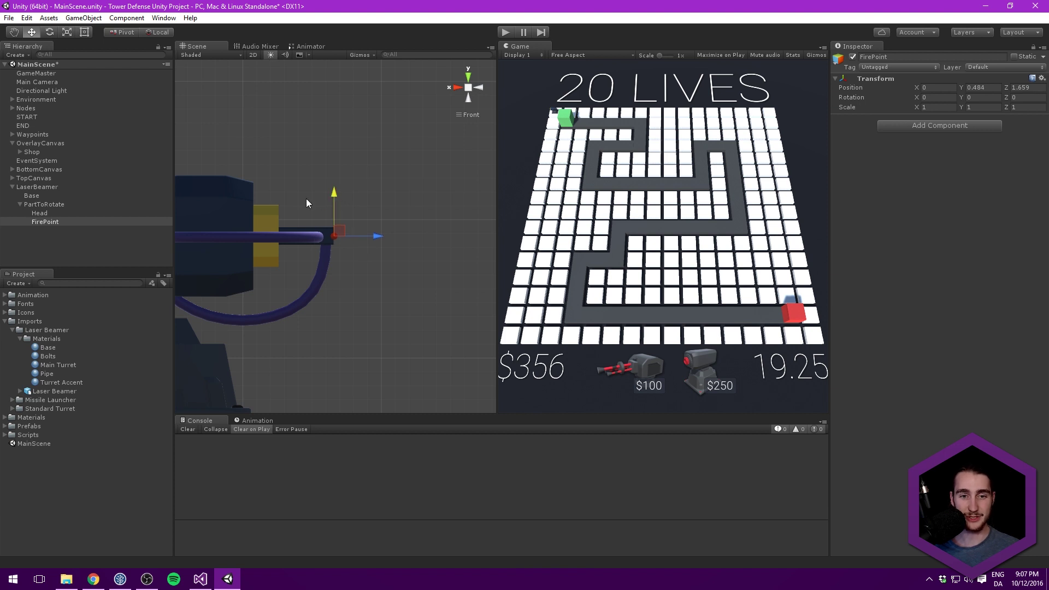
Examine FirePoint's alignment with the barrel from head-on and in perspective.
{"action": "left_click", "coordinate": [468, 89]}
{"action": "left_click_drag", "start_coordinate": [409, 155], "coordinate": [140, 107], "text": "alt"}
{"action": "left_click", "coordinate": [457, 85]}
{"action": "left_click", "coordinate": [480, 86]}
{"action": "left_click", "coordinate": [469, 88]}
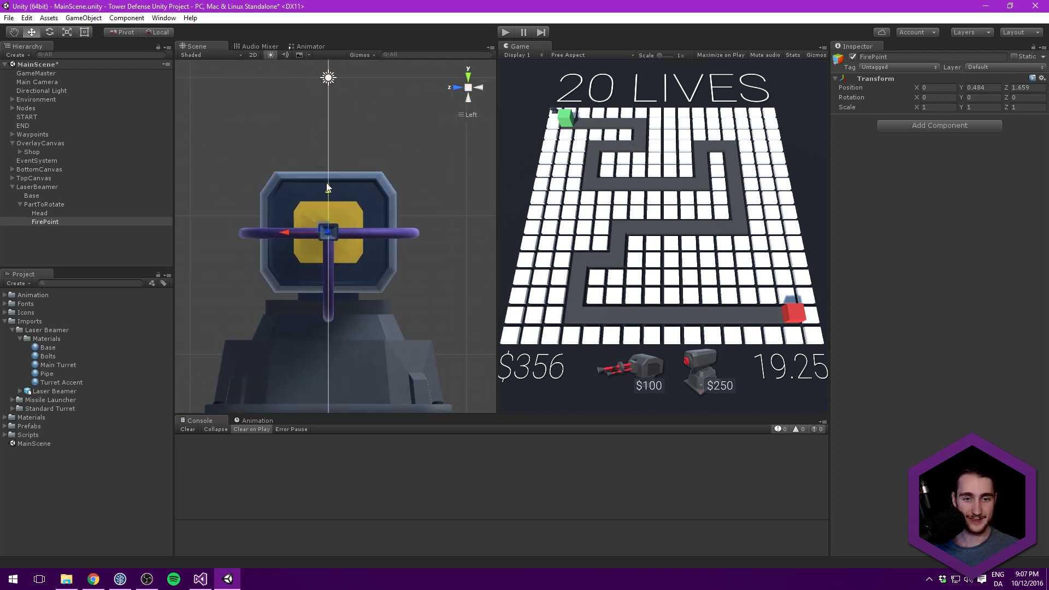
{"action": "left_click", "coordinate": [468, 88]}
{"action": "left_click_drag", "start_coordinate": [338, 152], "coordinate": [437, 189], "text": "alt"}
{"action": "scroll", "coordinate": [302, 168], "scroll_direction": "down", "scroll_amount": 5}
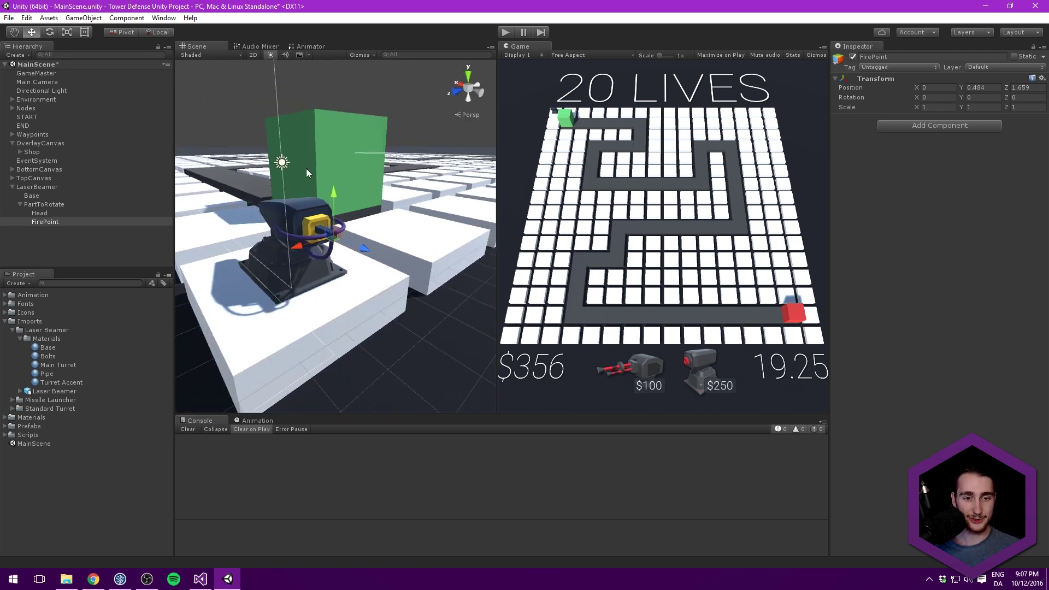
Assign FirePoint to the Fire Point field of LaserBeamer's Turret script.
{"action": "left_click", "coordinate": [57, 187]}
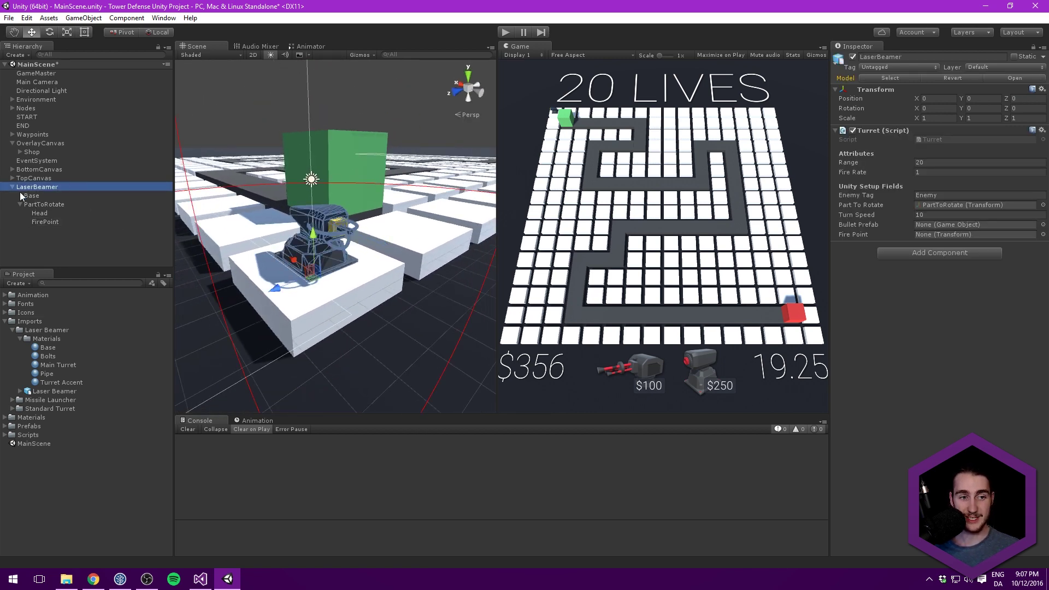
{"action": "left_click_drag", "start_coordinate": [41, 221], "coordinate": [957, 240]}
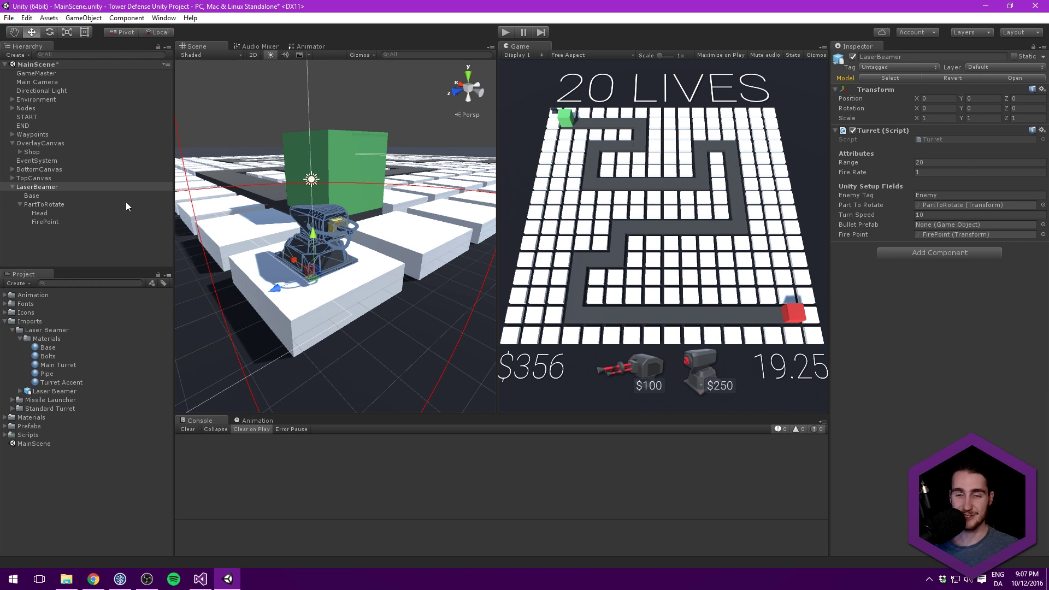
{"action": "left_click_drag", "start_coordinate": [290, 229], "coordinate": [241, 276], "text": "alt"}
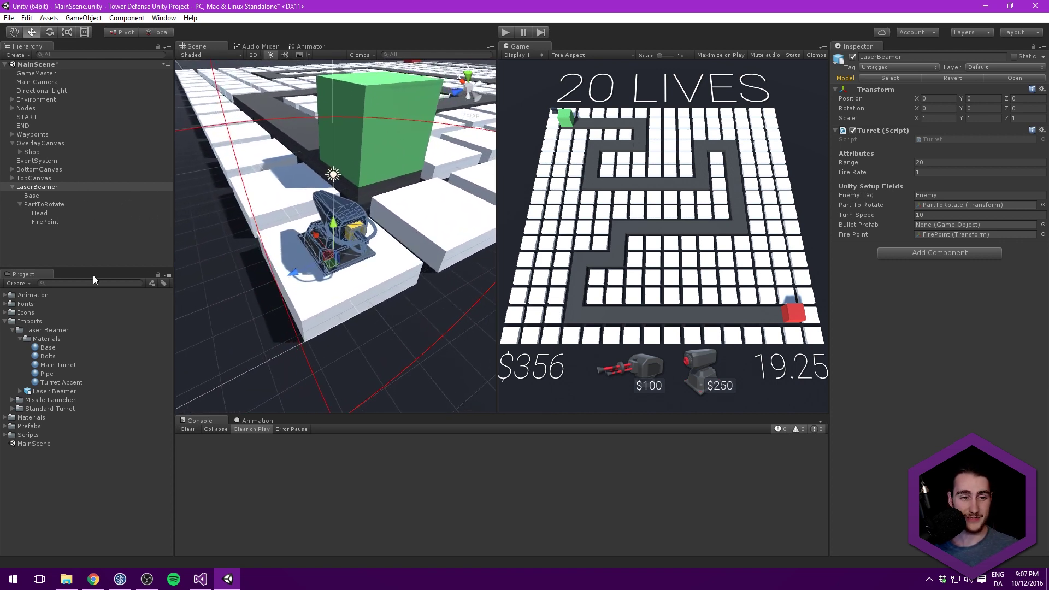
Collapse the Laser Beamer import folder and create a prefab of LaserBeamer in the Prefabs folder.
{"action": "left_click", "coordinate": [20, 339]}
{"action": "left_click", "coordinate": [12, 330]}
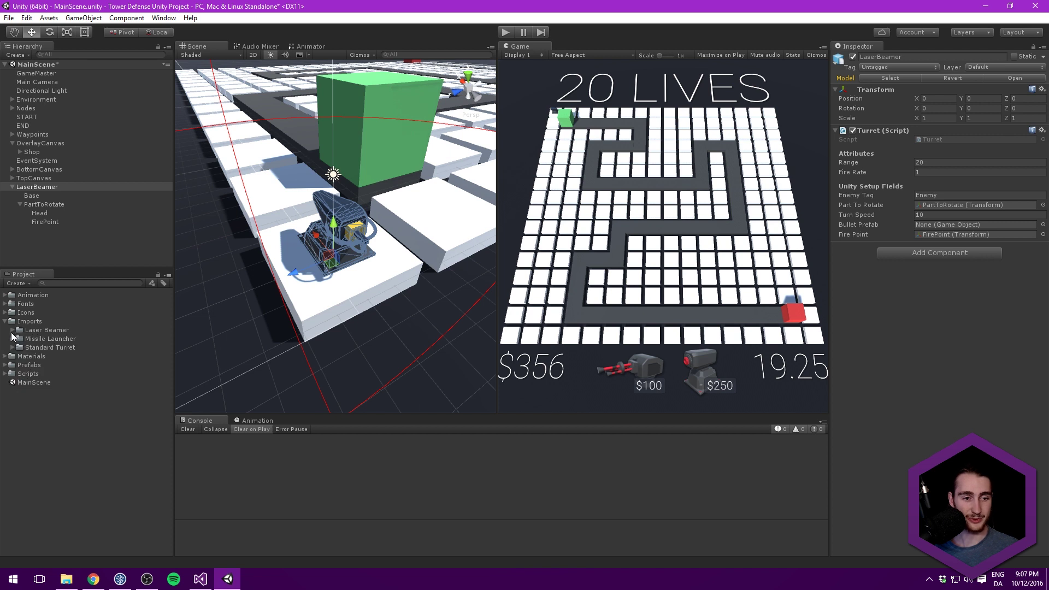
{"action": "left_click", "coordinate": [6, 365]}
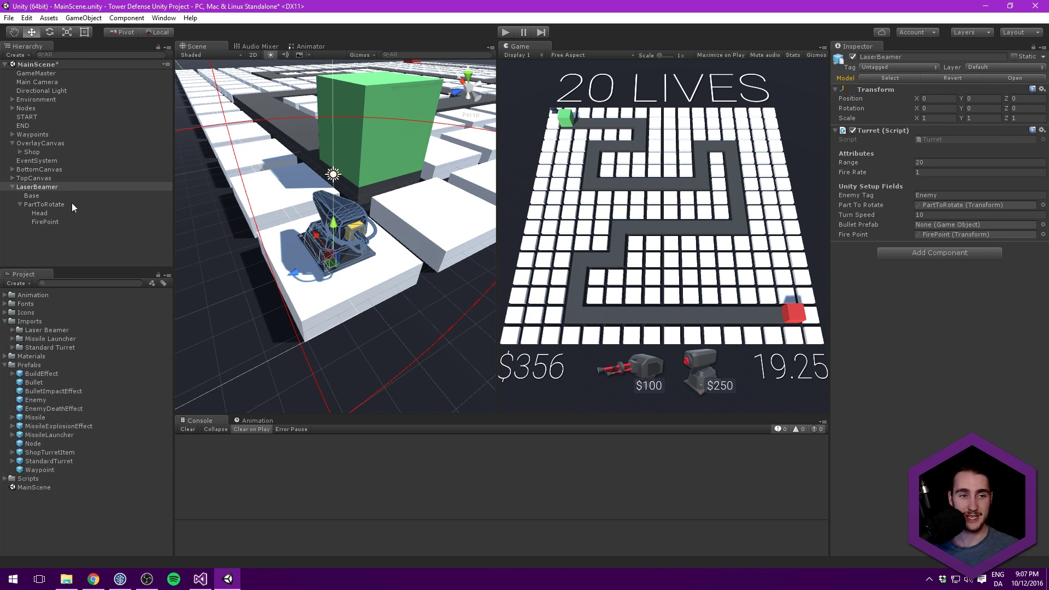
{"action": "left_click_drag", "start_coordinate": [44, 187], "coordinate": [32, 365]}
Collapse PartToRotate's children in the hierarchy and save the scene.
{"action": "left_click", "coordinate": [33, 205]}
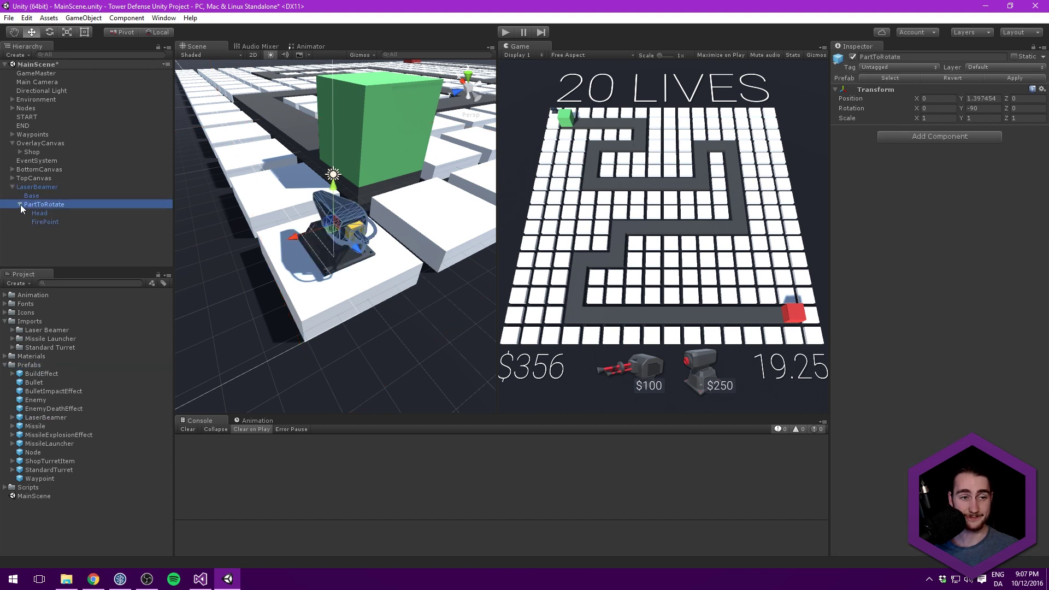
{"action": "left_click", "coordinate": [20, 204]}
{"action": "left_click", "coordinate": [34, 186]}
{"action": "middle_click_drag", "start_coordinate": [265, 201], "coordinate": [243, 222]}
{"action": "left_click", "coordinate": [103, 241]}
{"action": "key", "text": "ctrl+s"}
{"action": "scroll", "coordinate": [349, 196], "scroll_direction": "down", "scroll_amount": 3}
{"action": "middle_click_drag", "start_coordinate": [383, 173], "coordinate": [315, 189]}
{"action": "left_click_drag", "start_coordinate": [315, 189], "coordinate": [247, 218], "text": "alt"}
{"action": "left_click_drag", "start_coordinate": [407, 144], "coordinate": [369, 188], "text": "alt"}
{"action": "scroll", "coordinate": [350, 156], "scroll_direction": "down", "scroll_amount": 3}
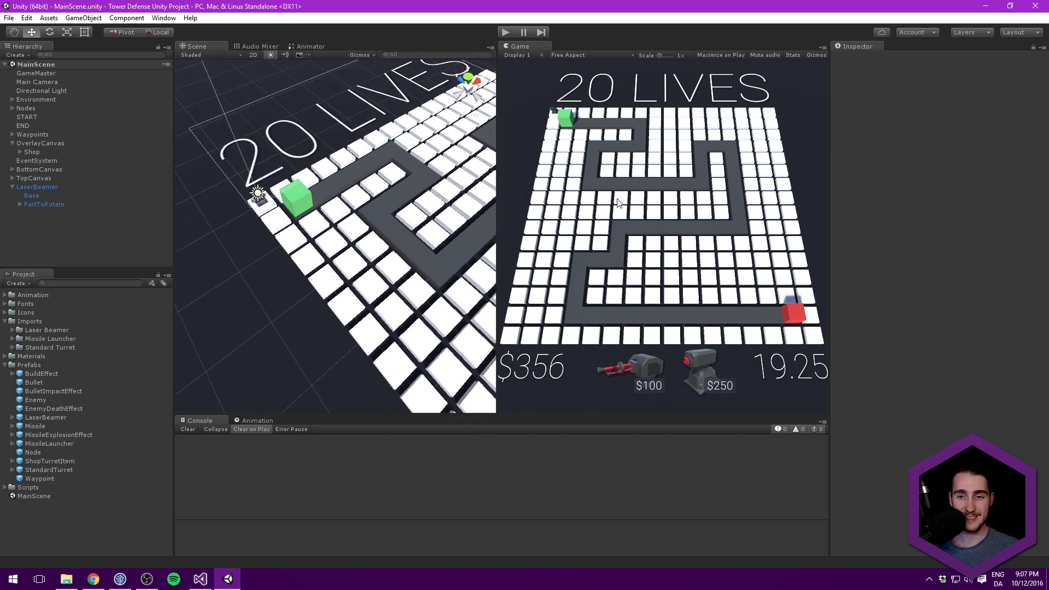
{"action": "key", "text": "shift+space"}
{"action": "key", "text": "shift+space"}
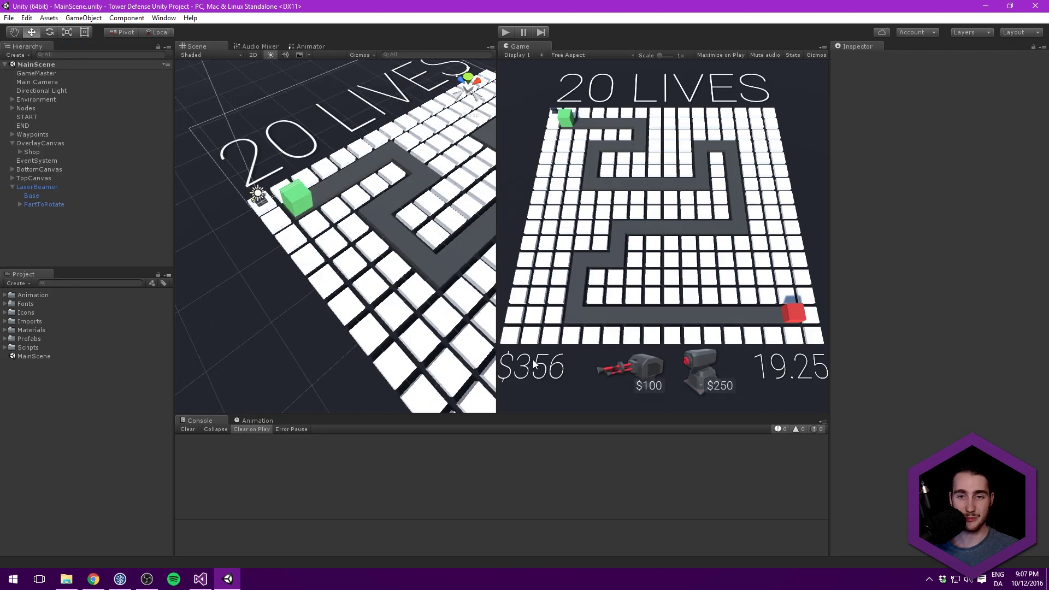
{"action": "left_click_drag", "start_coordinate": [350, 159], "coordinate": [329, 172], "text": "alt"}
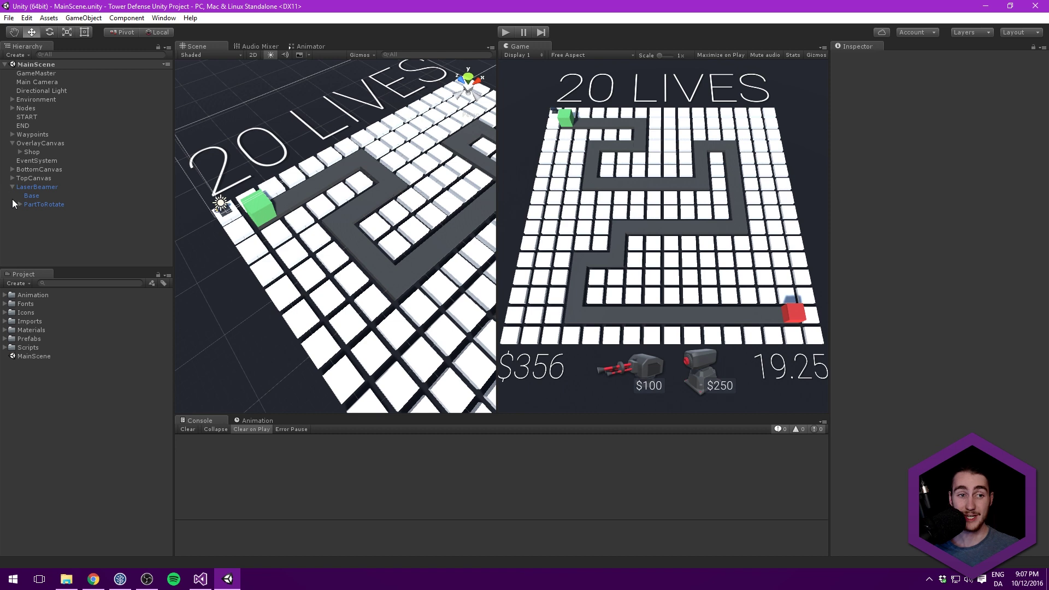
Expand Shop under OverlayCanvas and compare the StandardTurretItem and MissileLauncherItem settings, dismissing the iCloud notification.
{"action": "left_click", "coordinate": [55, 143]}
{"action": "right_click", "coordinate": [19, 153]}
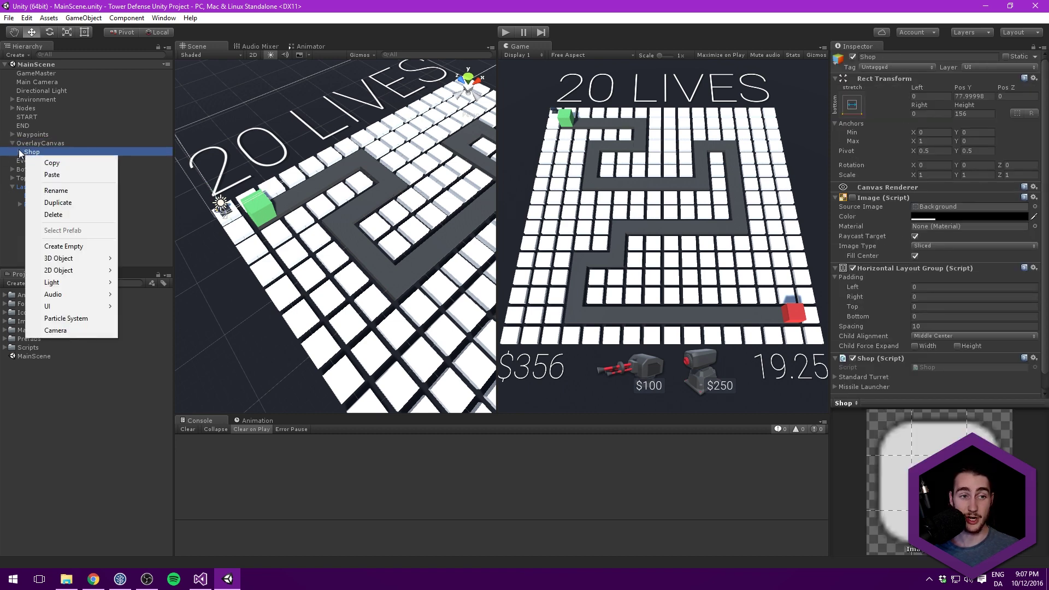
{"action": "left_click", "coordinate": [19, 152]}
{"action": "left_click", "coordinate": [60, 161]}
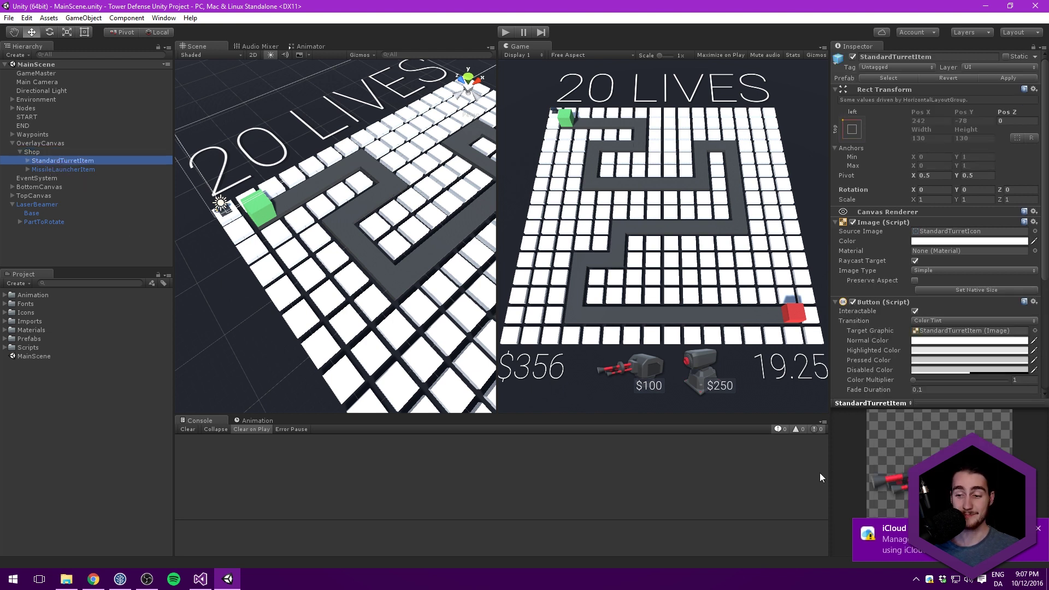
{"action": "left_click", "coordinate": [1040, 530]}
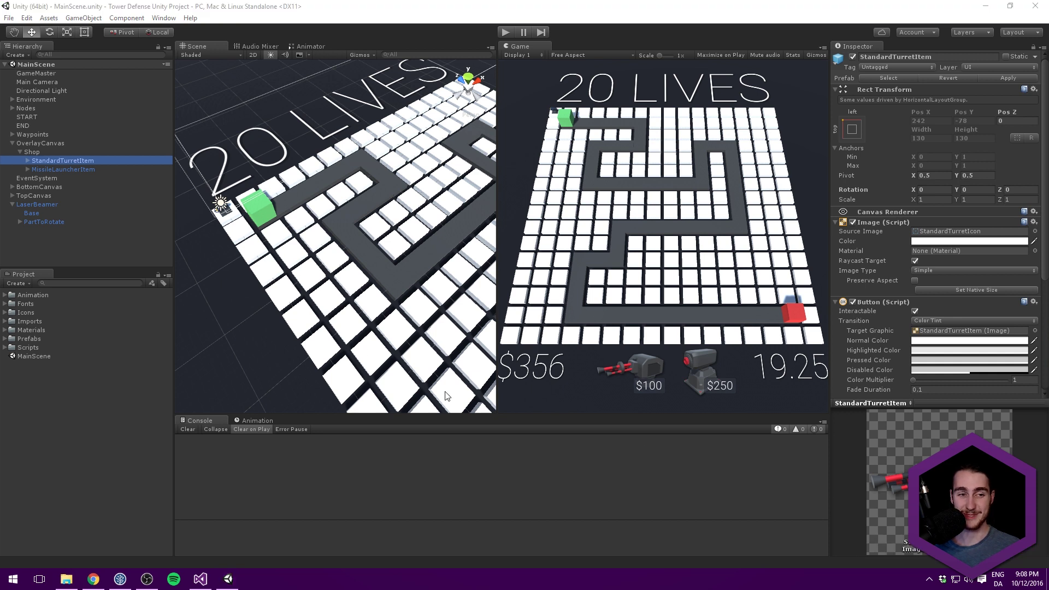
{"action": "left_click", "coordinate": [96, 169]}
{"action": "left_click", "coordinate": [539, 421]}
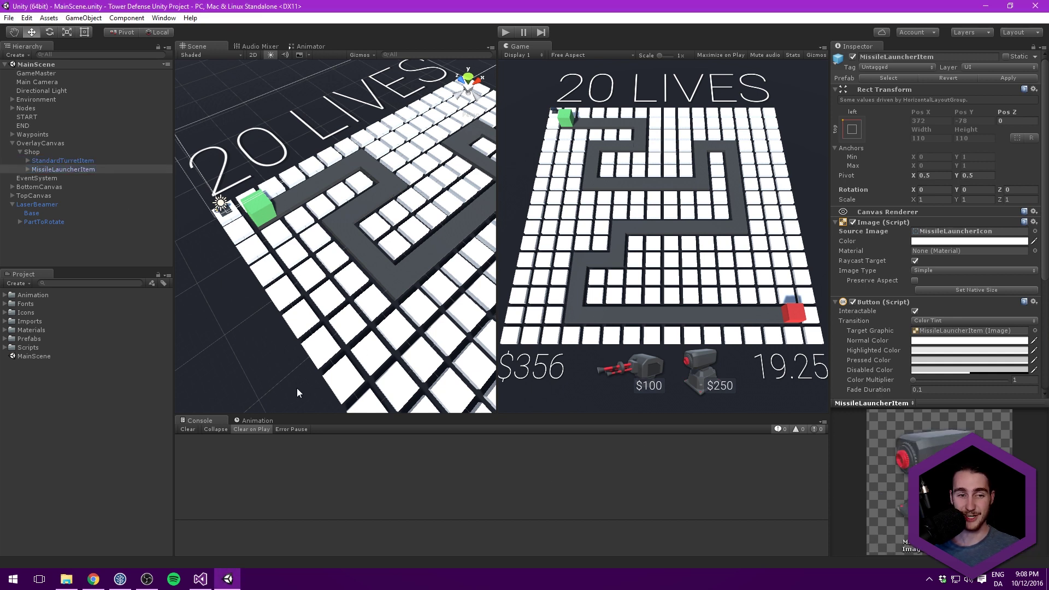
{"action": "left_click", "coordinate": [72, 162]}
{"action": "left_click", "coordinate": [67, 169]}
{"action": "left_click", "coordinate": [63, 161]}
Duplicate MissileLauncherItem under Shop and rename the copy LaserBeamerItem.
{"action": "left_click", "coordinate": [64, 169]}
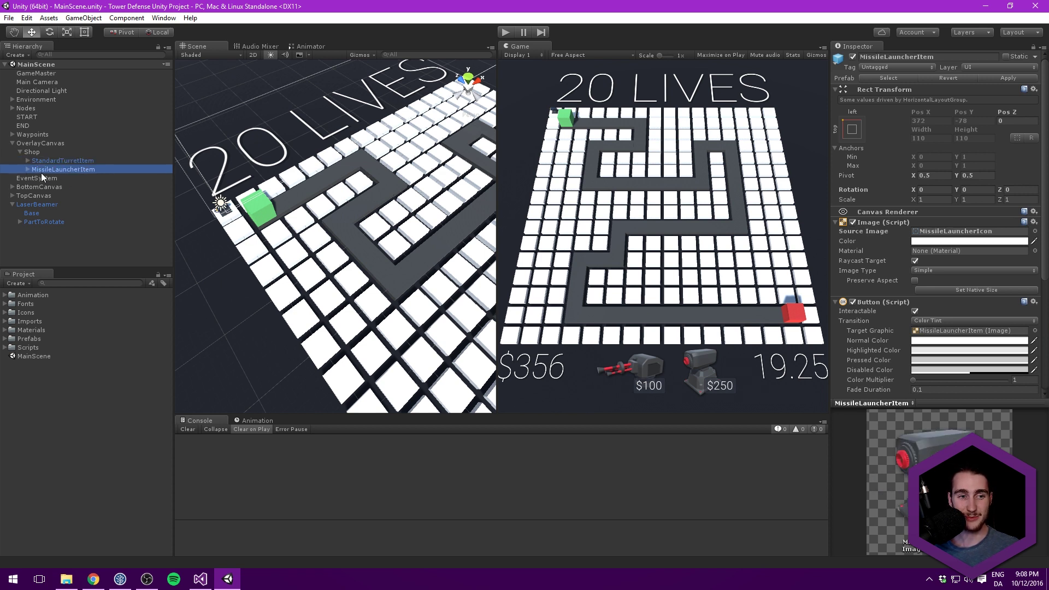
{"action": "key", "text": "ctrl+d"}
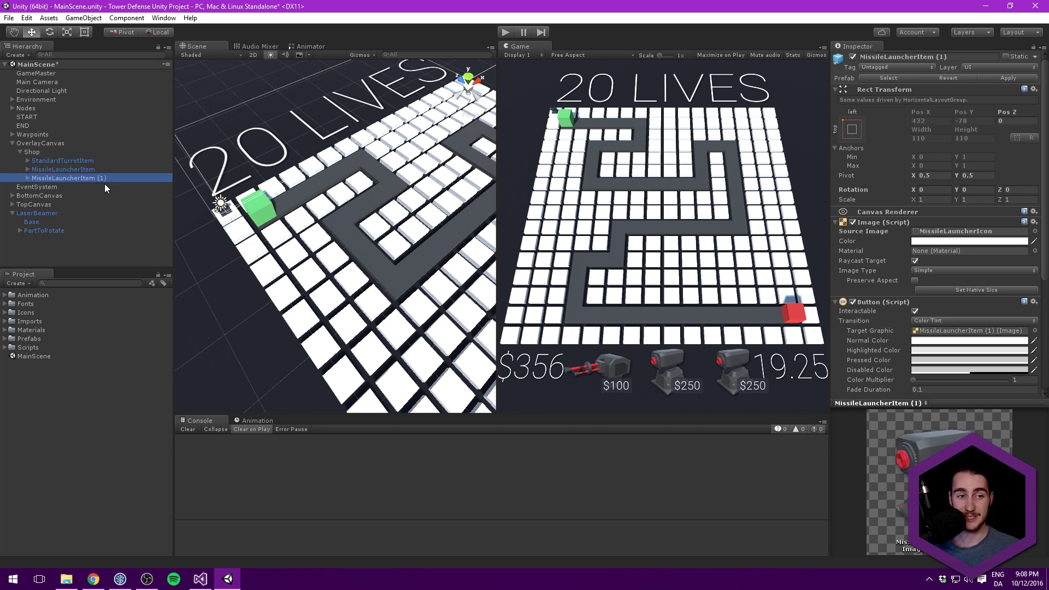
{"action": "key", "text": "F2"}
{"action": "key", "text": "BackSpace"}
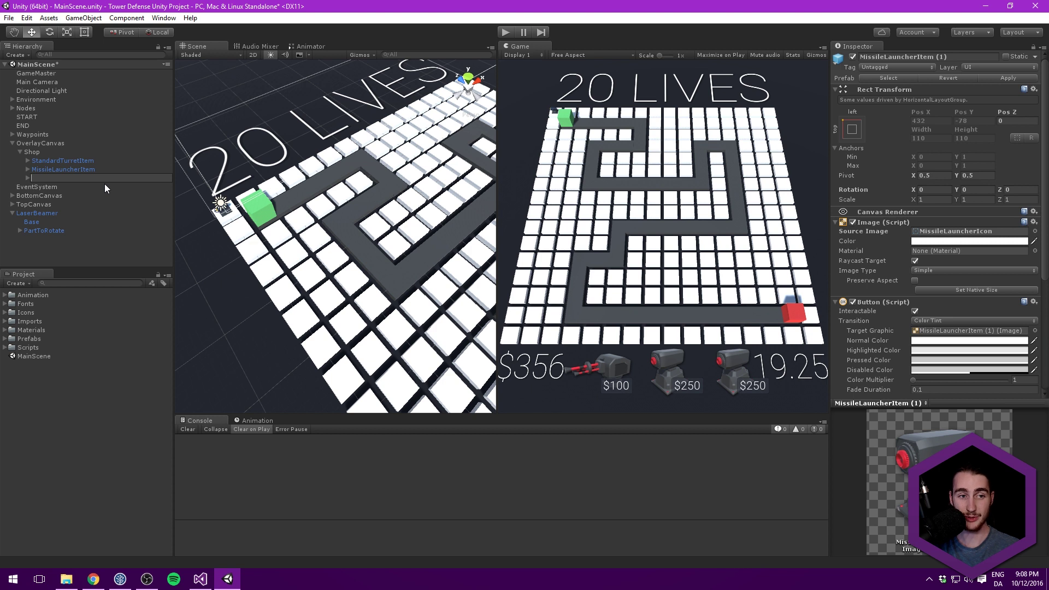
{"action": "type", "text": "LaserBeamer"}
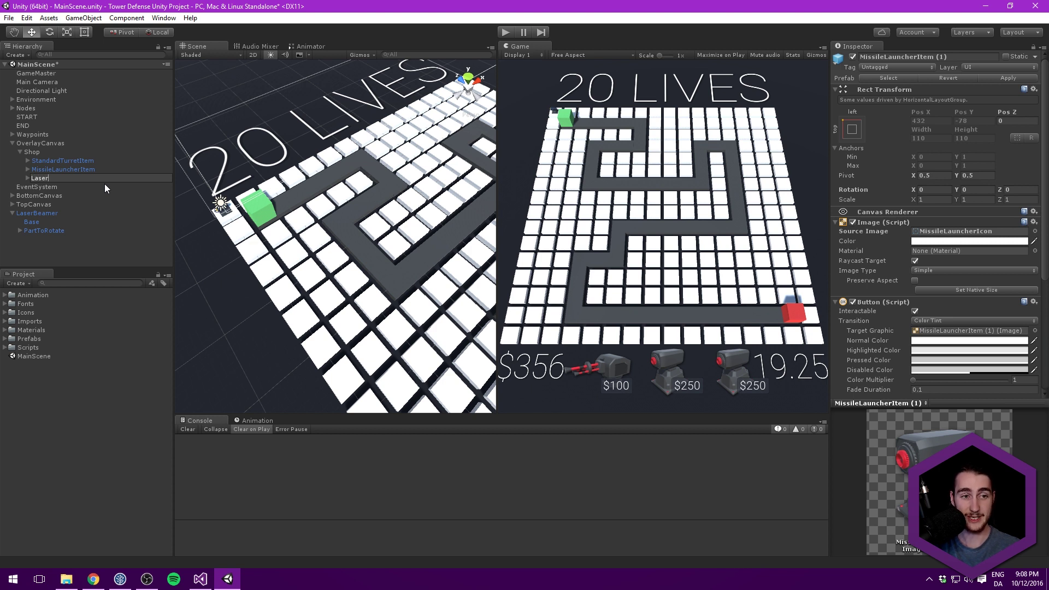
{"action": "key", "text": "Return"}
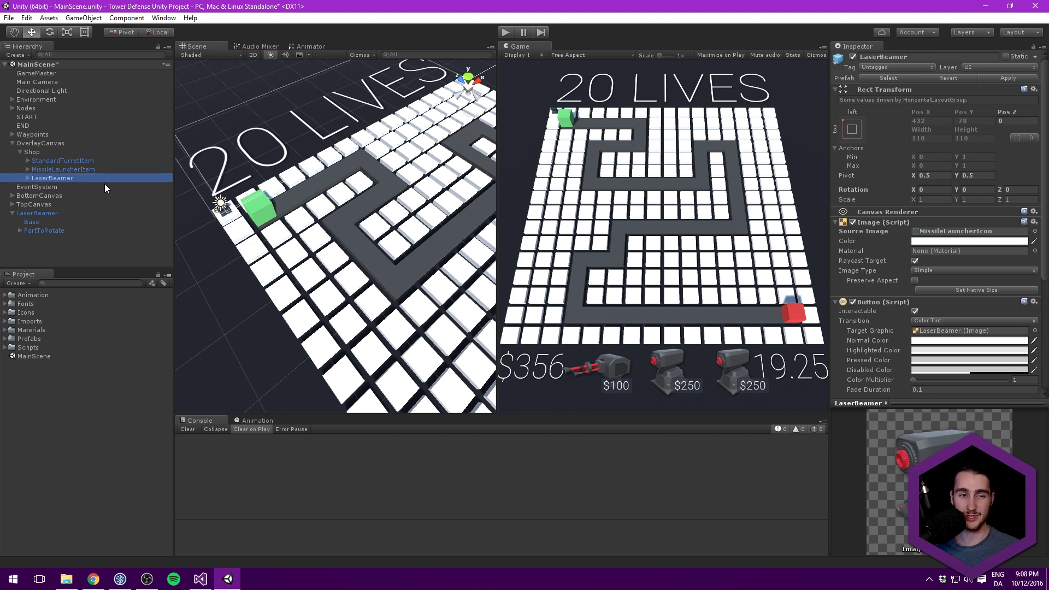
{"action": "left_click", "coordinate": [74, 179]}
{"action": "type", "text": "Item"}
{"action": "key", "text": "Return"}
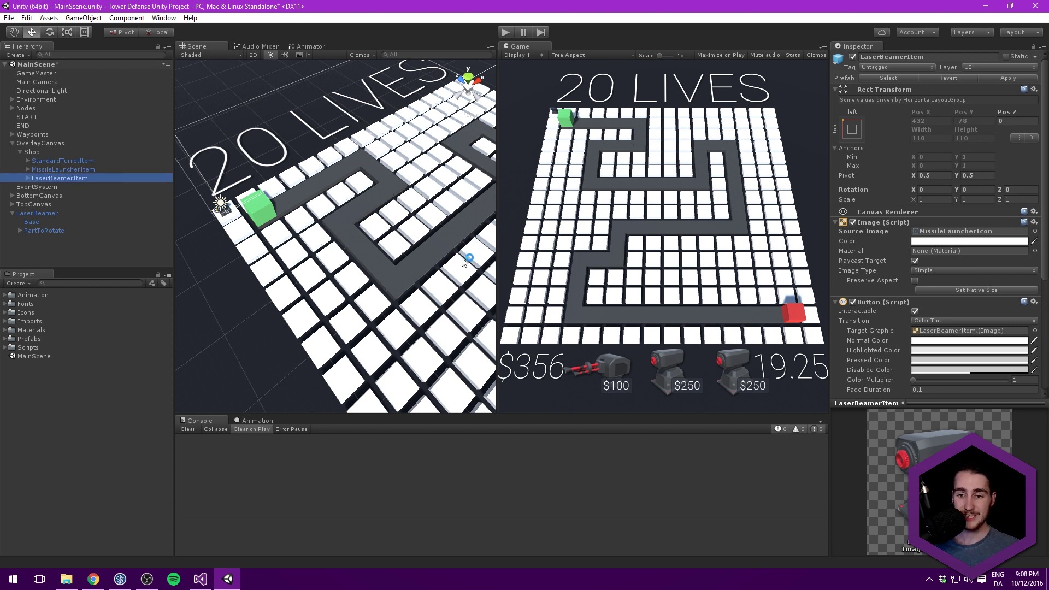
Set the Cost text under LaserBeamerItem's CostBG to $350 and collapse CostBG.
{"action": "left_click", "coordinate": [28, 178]}
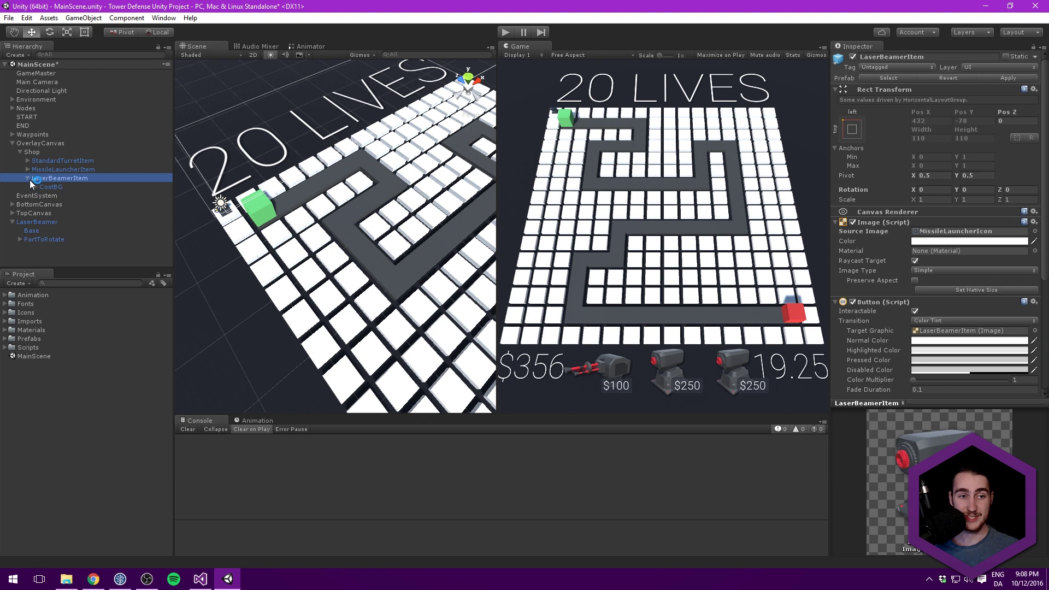
{"action": "left_click", "coordinate": [55, 188]}
{"action": "left_click", "coordinate": [36, 187]}
{"action": "left_click", "coordinate": [55, 196]}
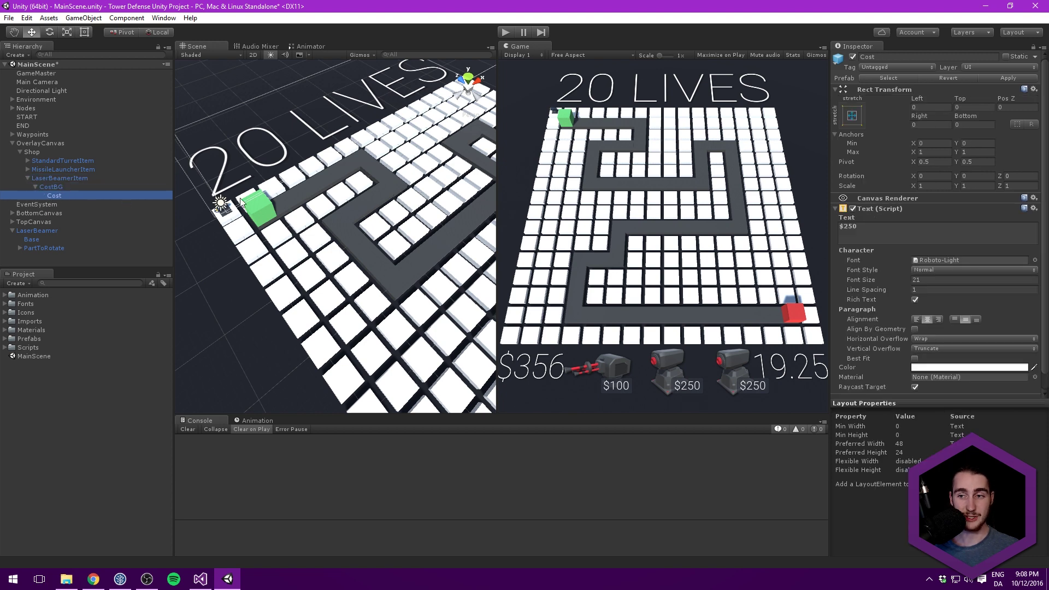
{"action": "left_click_drag", "start_coordinate": [872, 225], "coordinate": [850, 226]}
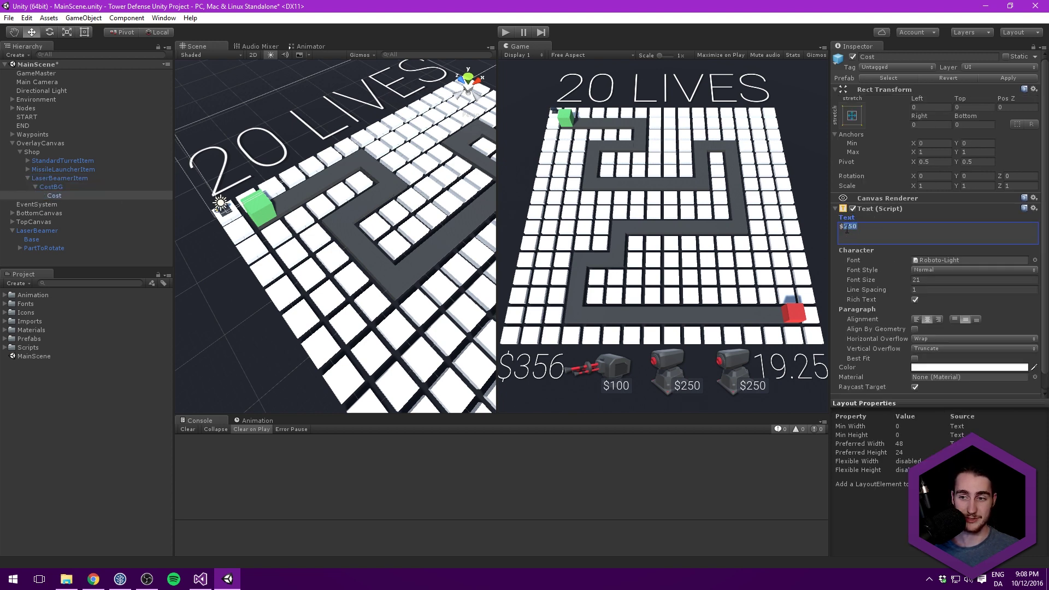
{"action": "type", "text": "350"}
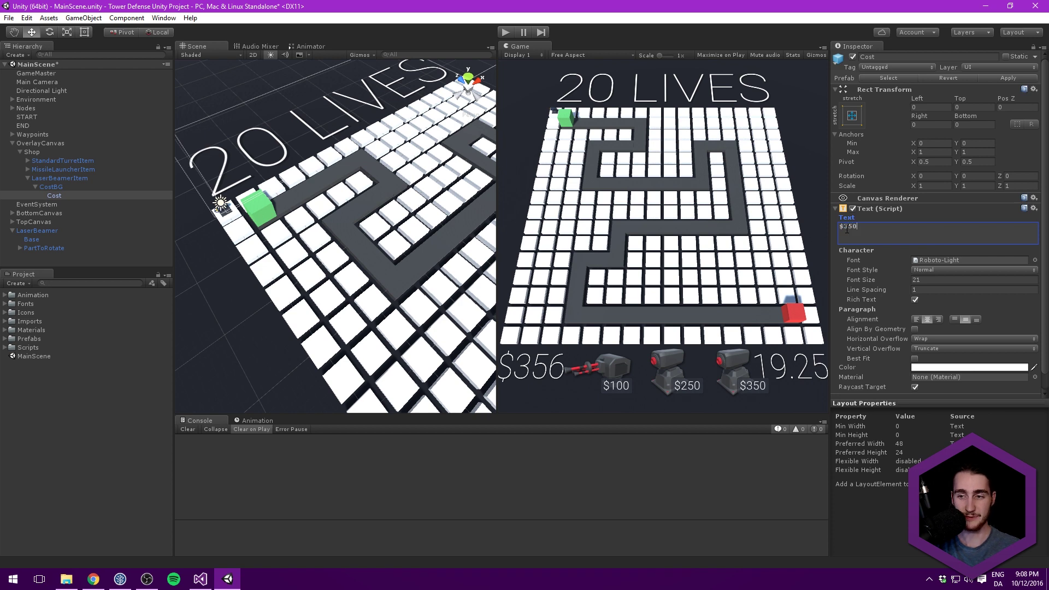
{"action": "left_click", "coordinate": [55, 187]}
{"action": "left_click", "coordinate": [35, 186]}
Review LaserBeamerItem's On Click event, locate its Shop object and open the Shop script in Visual Studio.
{"action": "left_click", "coordinate": [48, 178]}
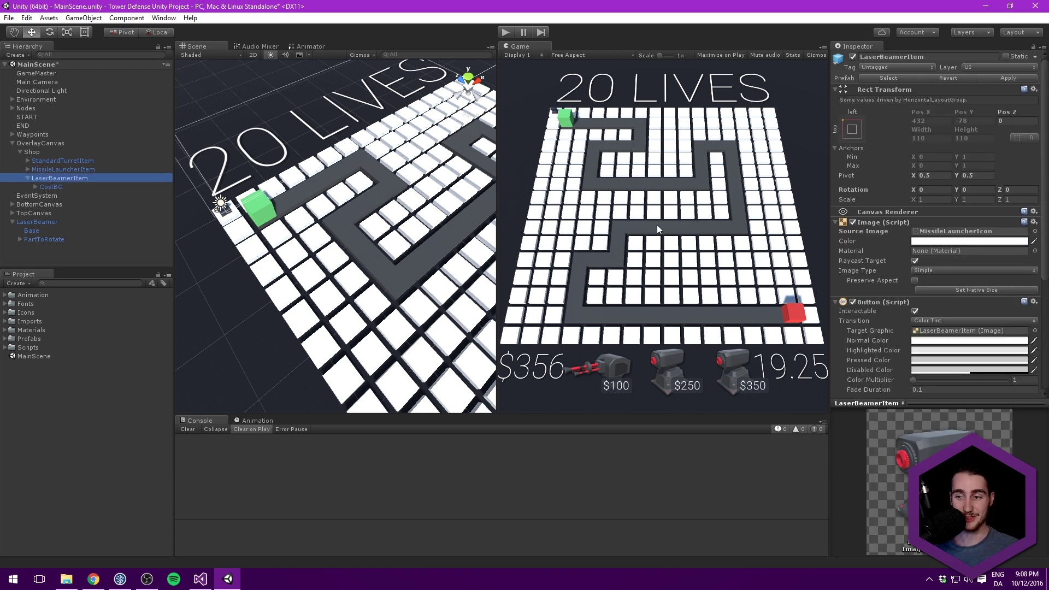
{"action": "scroll", "coordinate": [881, 237], "scroll_direction": "down", "scroll_amount": 3}
{"action": "scroll", "coordinate": [885, 246], "scroll_direction": "down", "scroll_amount": 2}
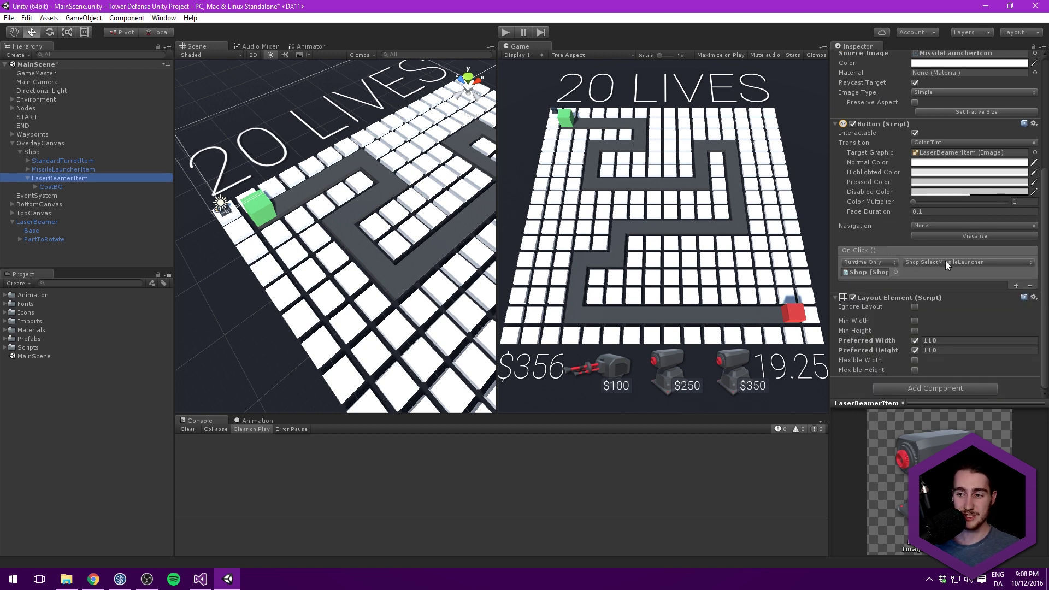
{"action": "scroll", "coordinate": [886, 270], "scroll_direction": "up", "scroll_amount": 4}
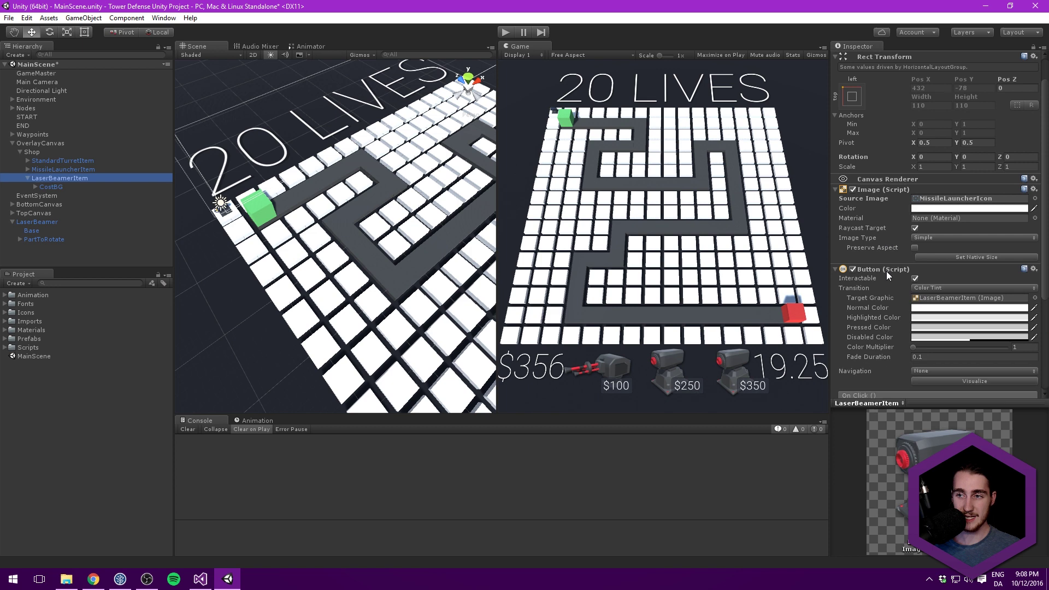
{"action": "scroll", "coordinate": [886, 271], "scroll_direction": "down", "scroll_amount": 2}
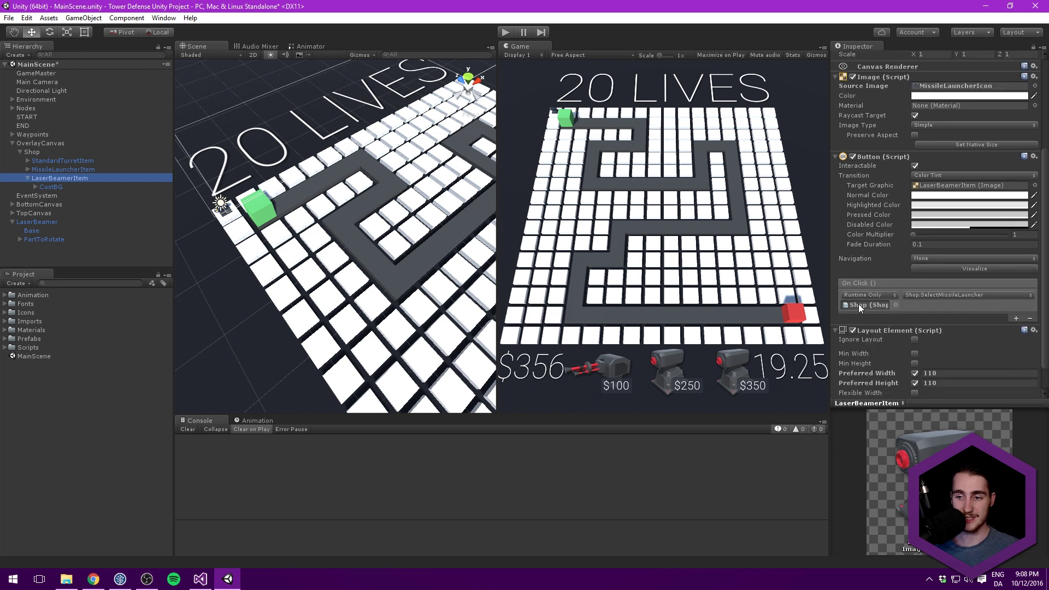
{"action": "double_click", "coordinate": [857, 303]}
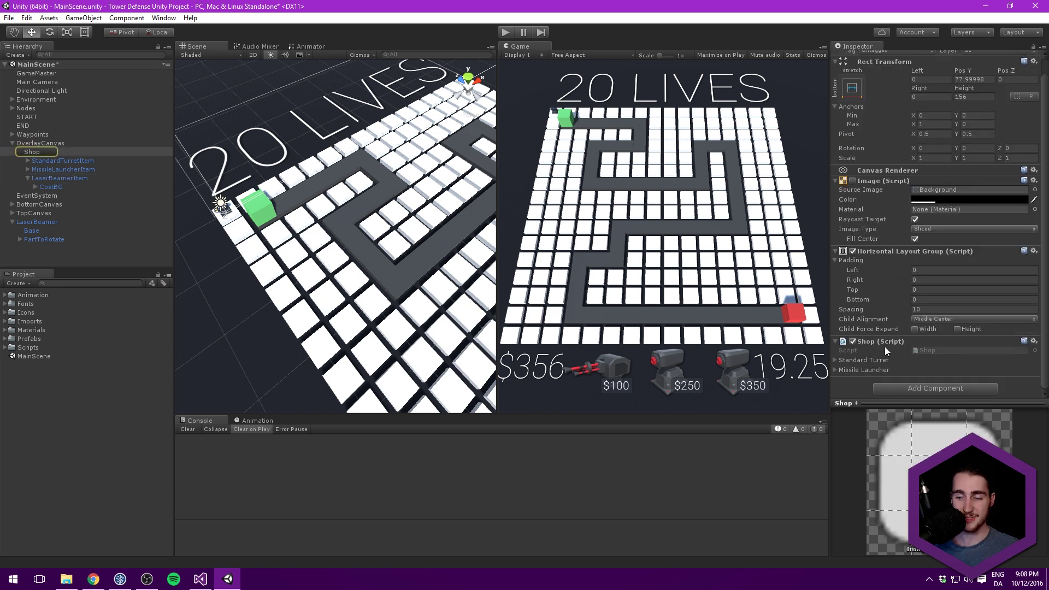
{"action": "double_click", "coordinate": [938, 352]}
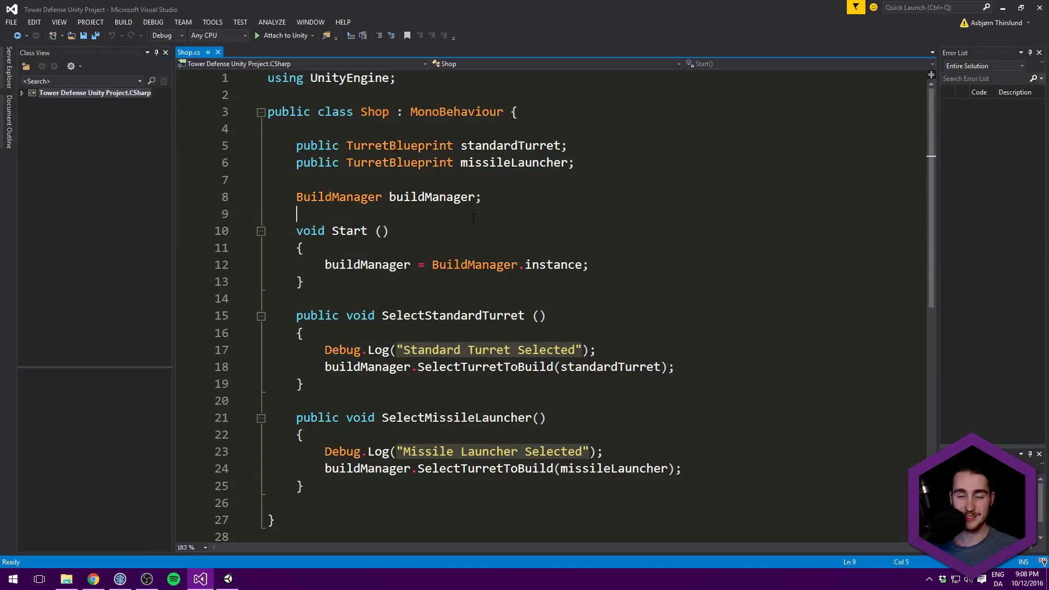
Declare a public TurretBlueprint field named laserBeamer below missileLauncher in the Shop class.
{"action": "left_click", "coordinate": [587, 159]}
{"action": "key", "text": "Return"}
{"action": "key", "text": "Return"}
{"action": "key", "text": "BackSpace"}
{"action": "key", "text": "BackSpace"}
{"action": "key", "text": "Return"}
{"action": "type", "text": "publ"}
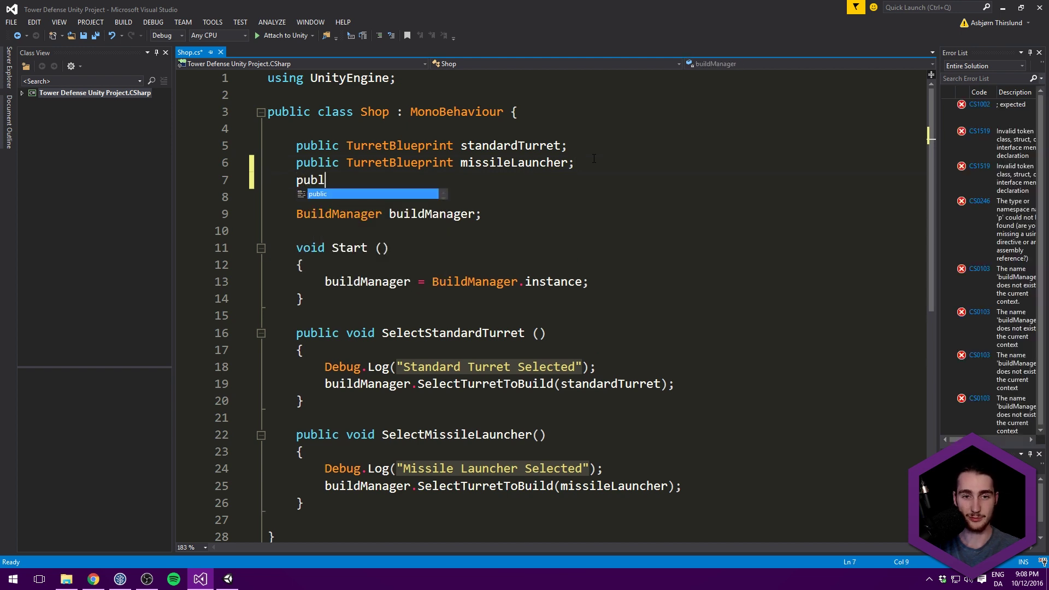
{"action": "type", "text": "ic TurretBlueprint "}
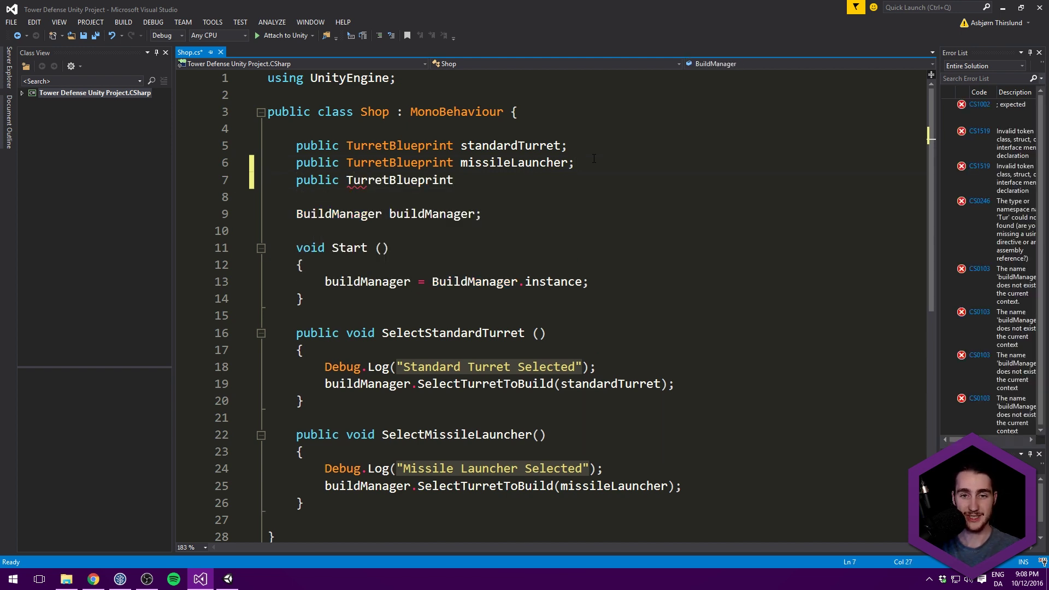
{"action": "type", "text": "laserBeamer;"}
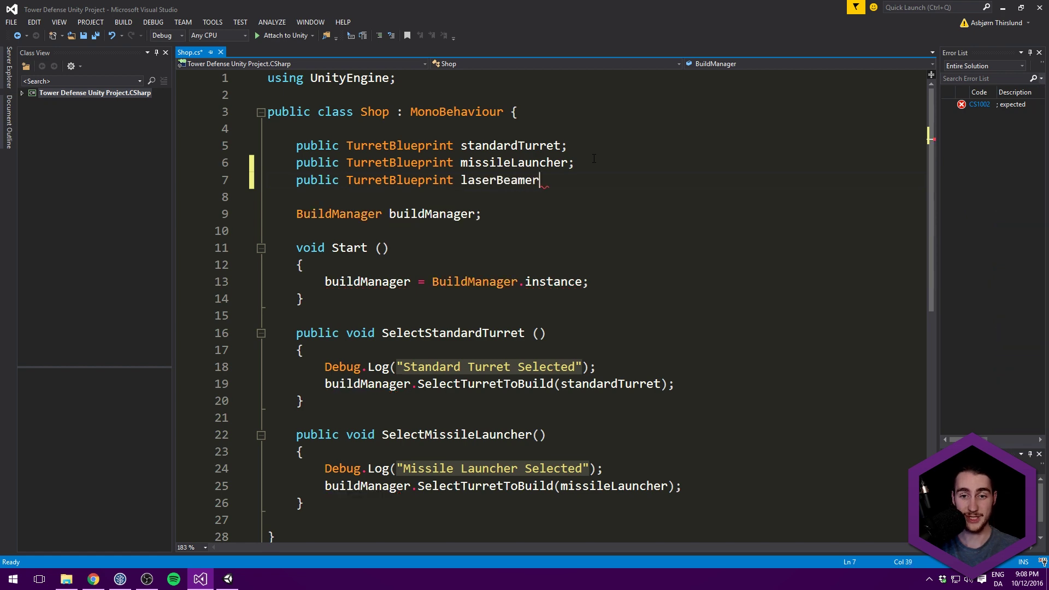
Copy the SelectMissileLauncher method below itself and rename the copy SelectLaserBeamer.
{"action": "scroll", "coordinate": [439, 254], "scroll_direction": "down", "scroll_amount": 2}
{"action": "left_click_drag", "start_coordinate": [303, 402], "coordinate": [296, 333]}
{"action": "key", "text": "ctrl+c"}
{"action": "left_click", "coordinate": [312, 402]}
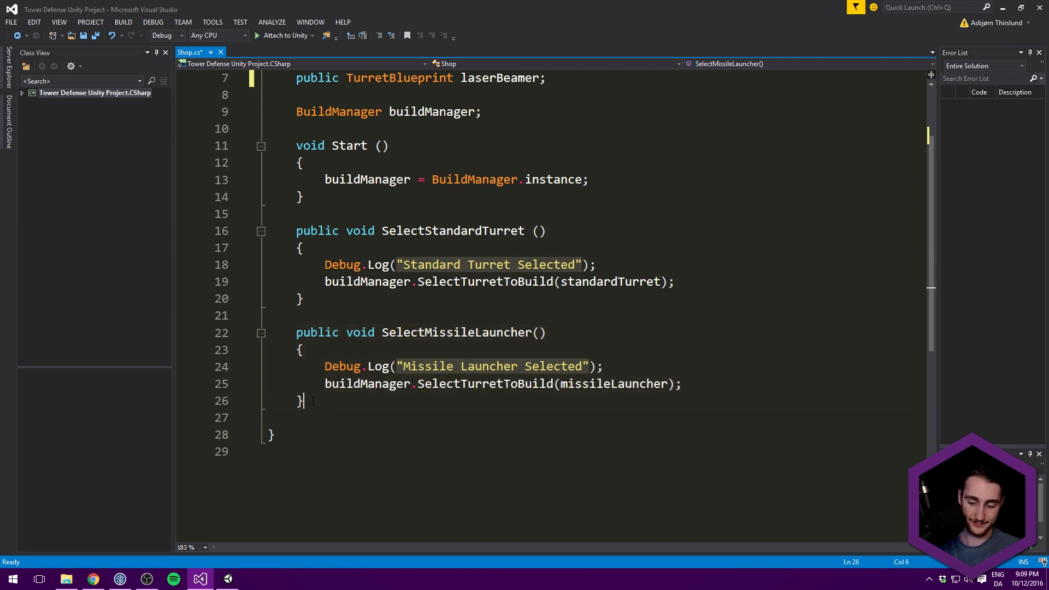
{"action": "key", "text": "Return"}
{"action": "key", "text": "Return"}
{"action": "key", "text": "ctrl+v"}
{"action": "scroll", "coordinate": [432, 358], "scroll_direction": "down", "scroll_amount": 3}
{"action": "double_click", "coordinate": [433, 282]}
{"action": "type", "text": "SelectLaserBeamer"}
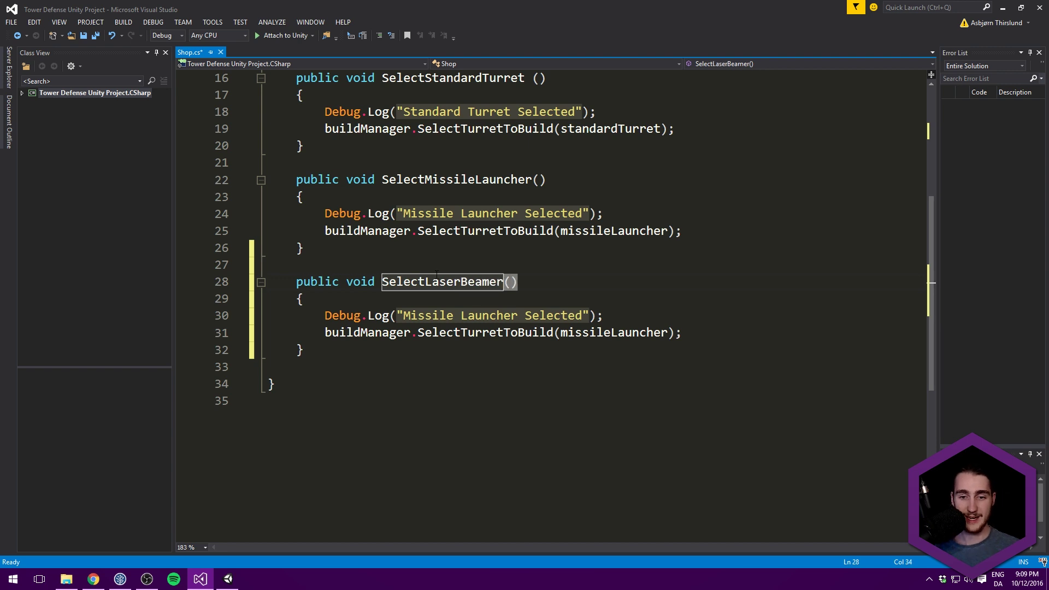
Make SelectLaserBeamer log "Laser Beamer Selected" and pass laserBeamer to SelectTurretToBuild, save the script and return to Unity.
{"action": "left_click", "coordinate": [405, 316]}
{"action": "key", "text": "ctrl+shift+Right"}
{"action": "key", "text": "ctrl+shift+Right"}
{"action": "key", "text": "shift+Left"}
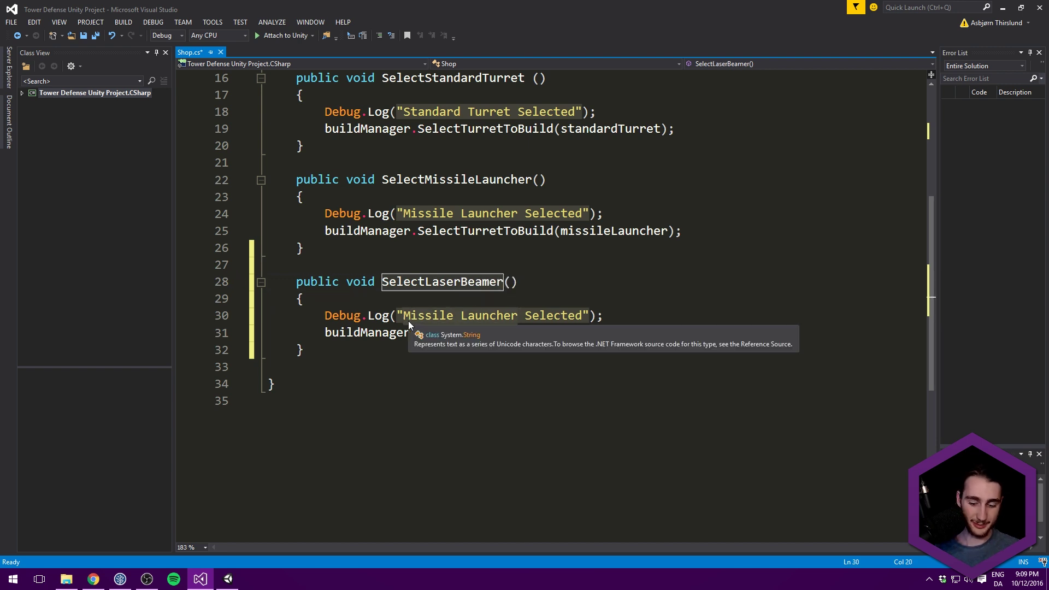
{"action": "type", "text": "Laser Beamer"}
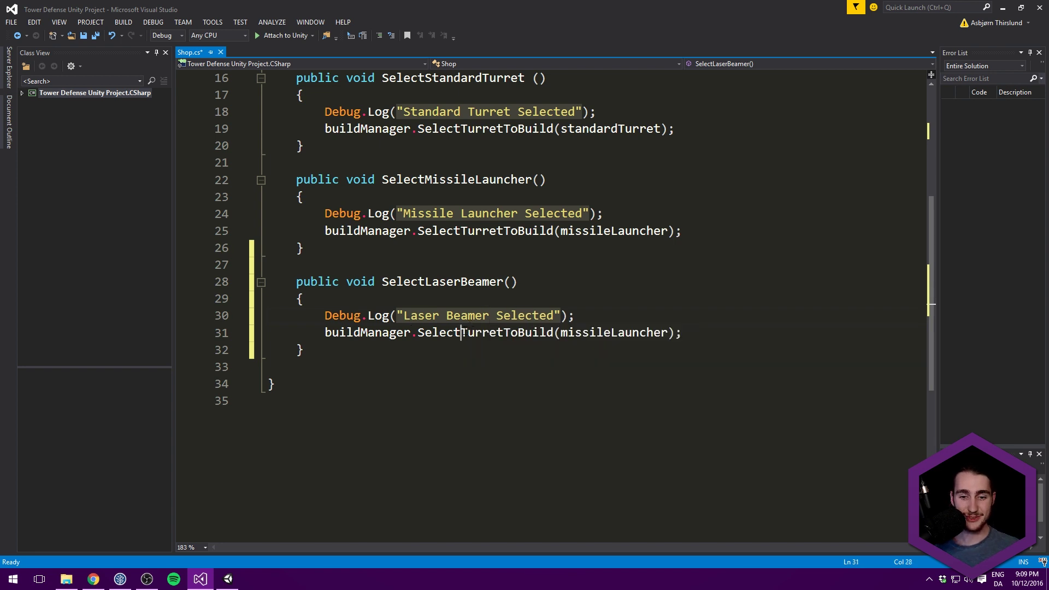
{"action": "double_click", "coordinate": [462, 332]}
{"action": "double_click", "coordinate": [613, 327]}
{"action": "type", "text": "laserBeamer)"}
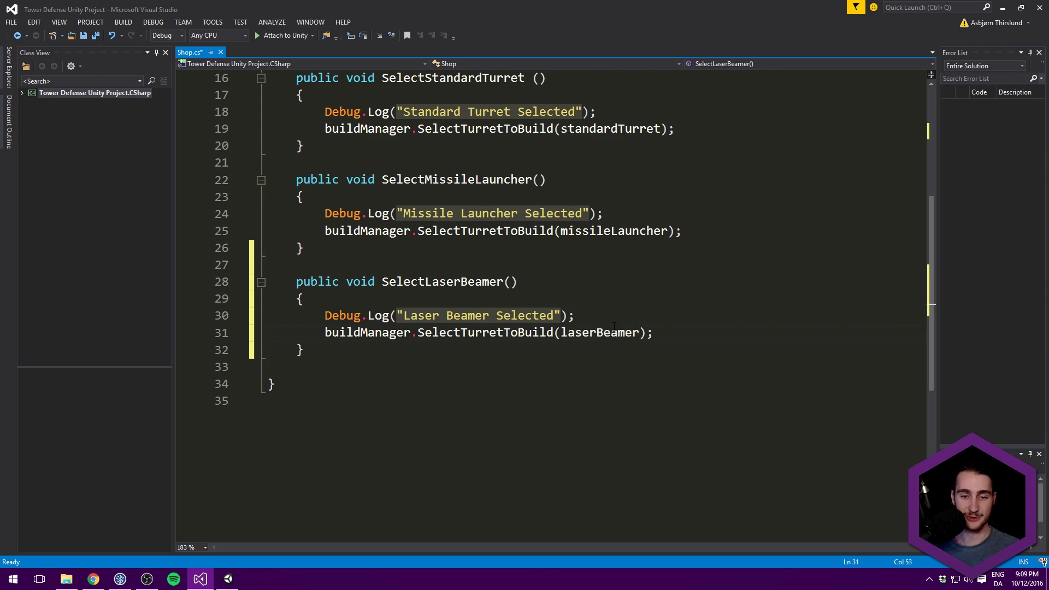
{"action": "key", "text": "ctrl+s"}
{"action": "scroll", "coordinate": [579, 193], "scroll_direction": "up", "scroll_amount": 5}
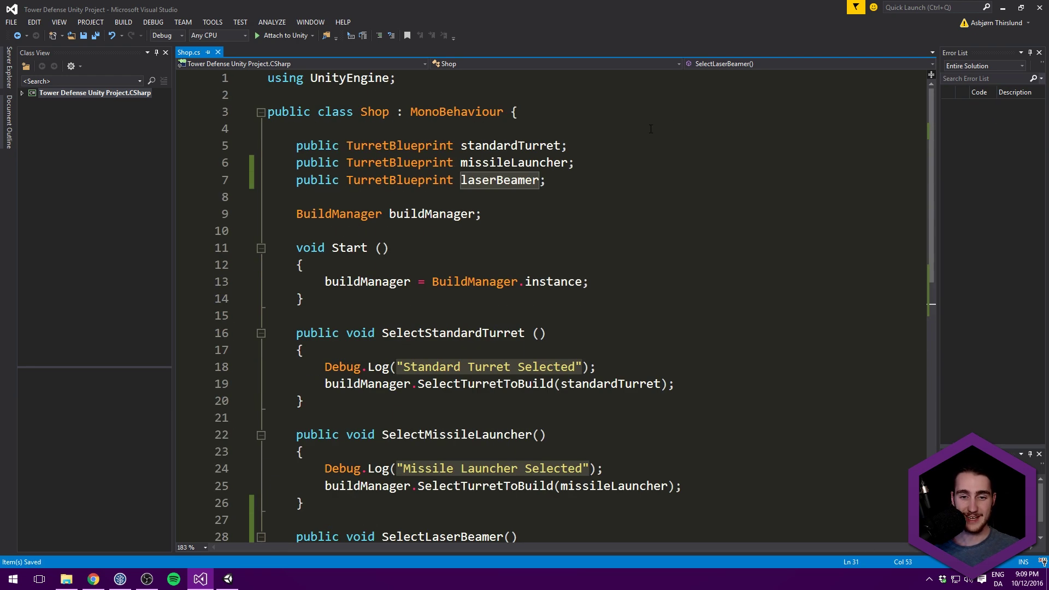
{"action": "left_click", "coordinate": [1004, 9]}
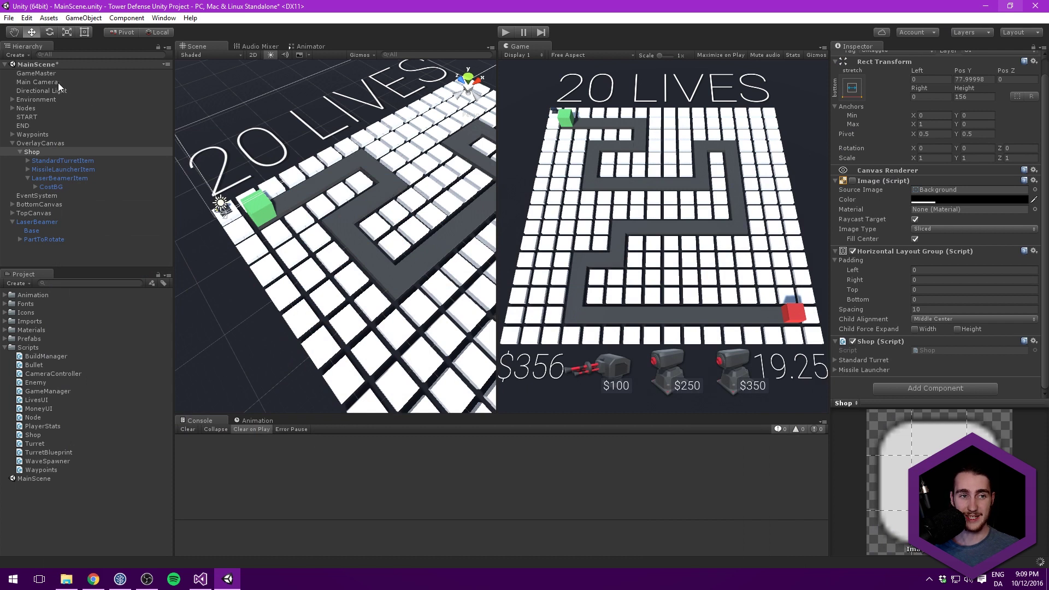
Open GameMaster's BuildManager script, delete the standardTurretPrefab and missileLauncherPrefab fields, and save it.
{"action": "left_click", "coordinate": [41, 74]}
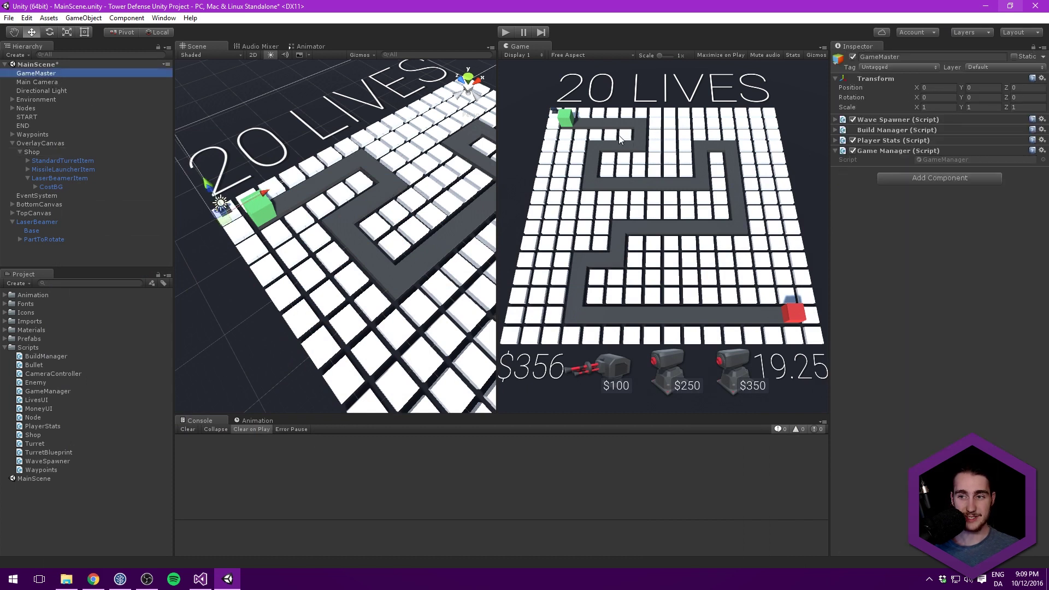
{"action": "left_click", "coordinate": [889, 130]}
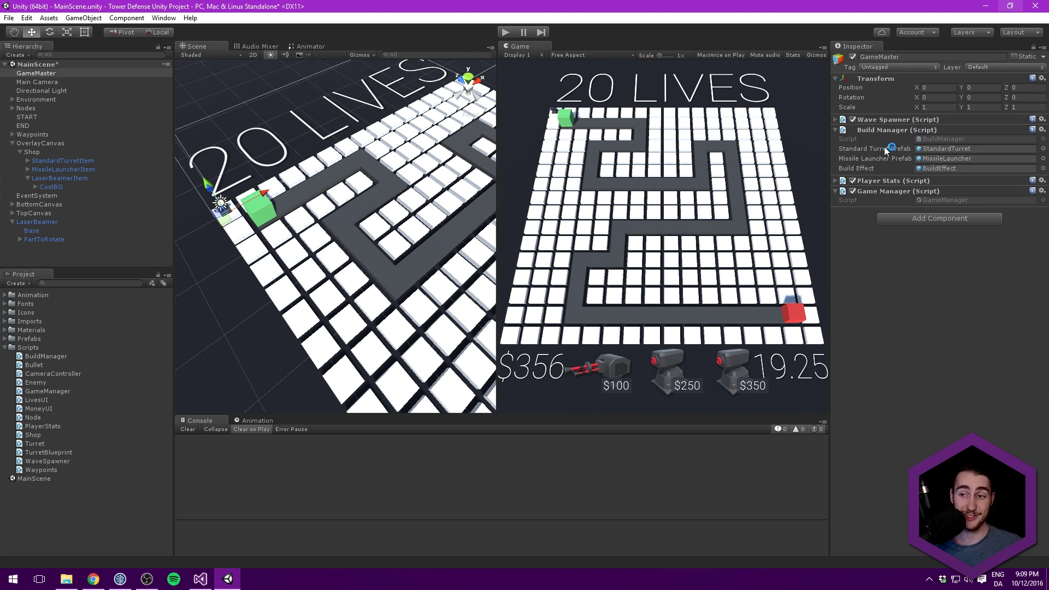
{"action": "double_click", "coordinate": [939, 138]}
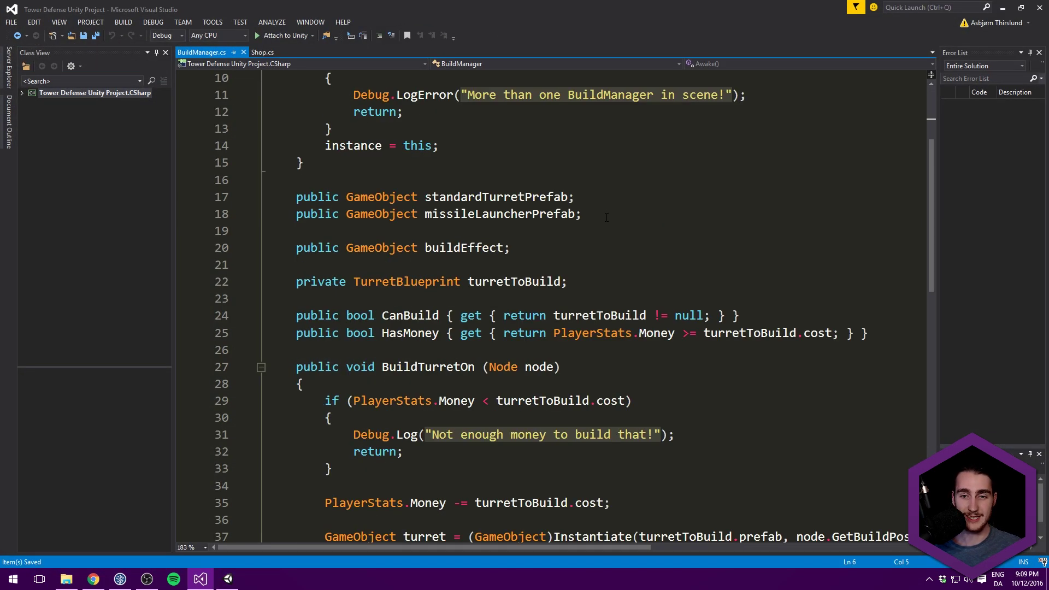
{"action": "left_click_drag", "start_coordinate": [606, 232], "coordinate": [266, 180]}
{"action": "key", "text": "Delete"}
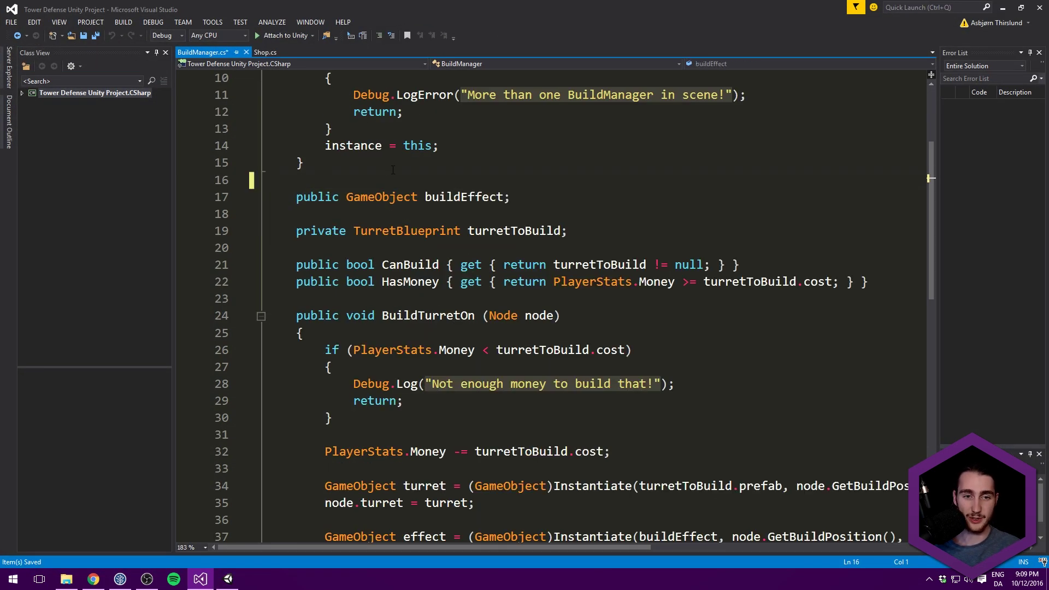
{"action": "key", "text": "ctrl+s"}
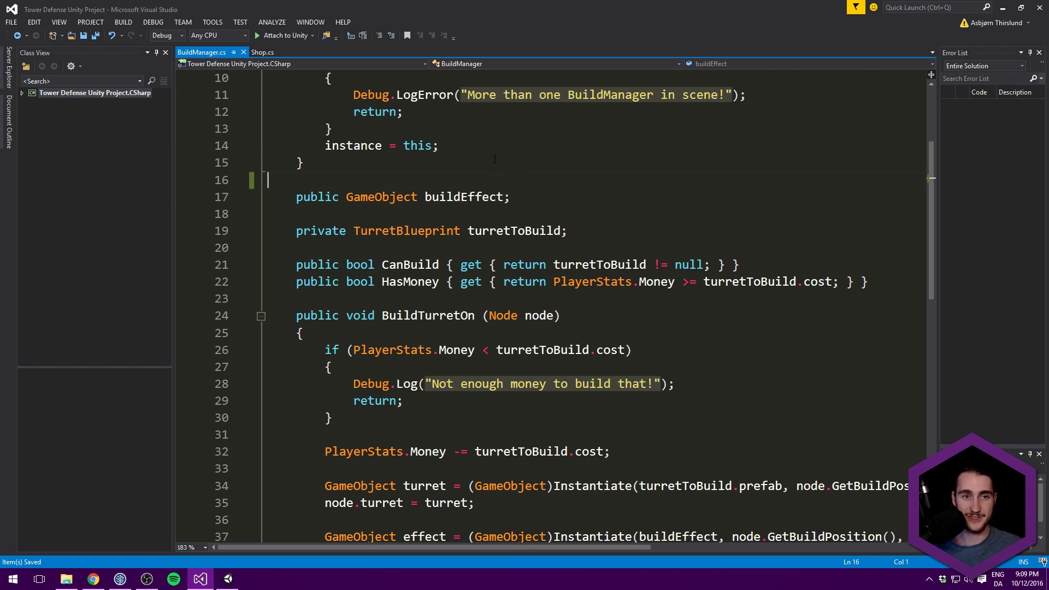
Close BuildManager.cs, review Shop's blueprint fields, and return to Unity to collapse GameMaster's Build Manager component.
{"action": "left_click", "coordinate": [243, 52]}
{"action": "left_click_drag", "start_coordinate": [295, 146], "coordinate": [545, 180]}
{"action": "left_click", "coordinate": [361, 146]}
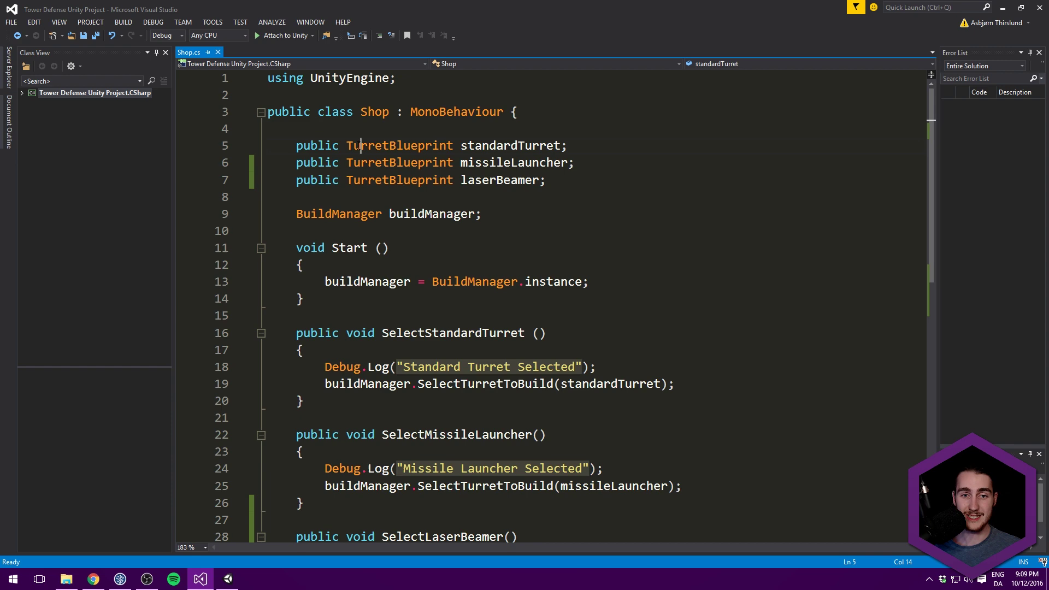
{"action": "left_click", "coordinate": [539, 162]}
{"action": "left_click", "coordinate": [1002, 8]}
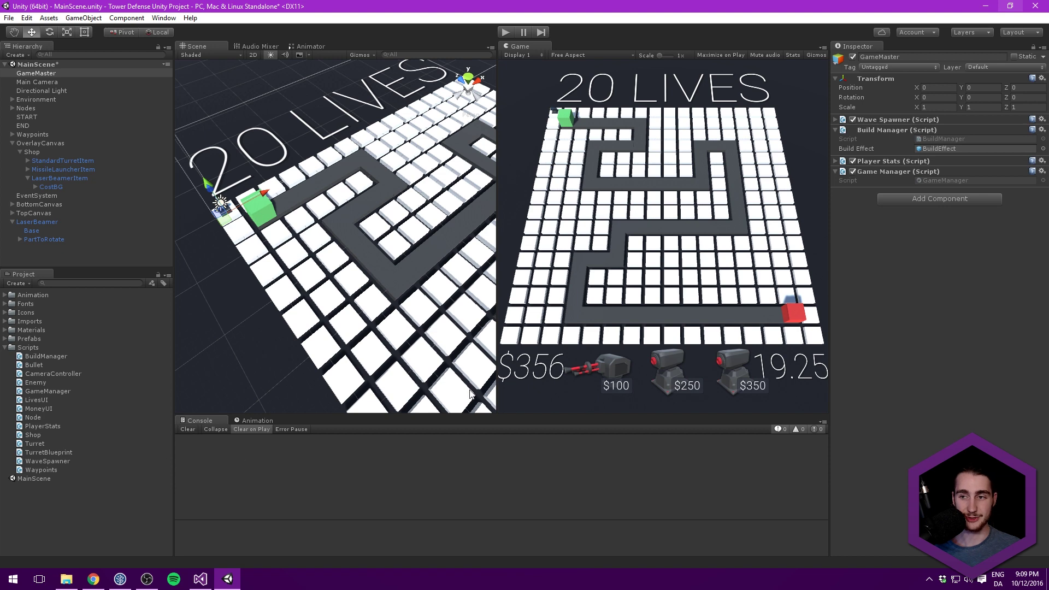
{"action": "left_click", "coordinate": [883, 130]}
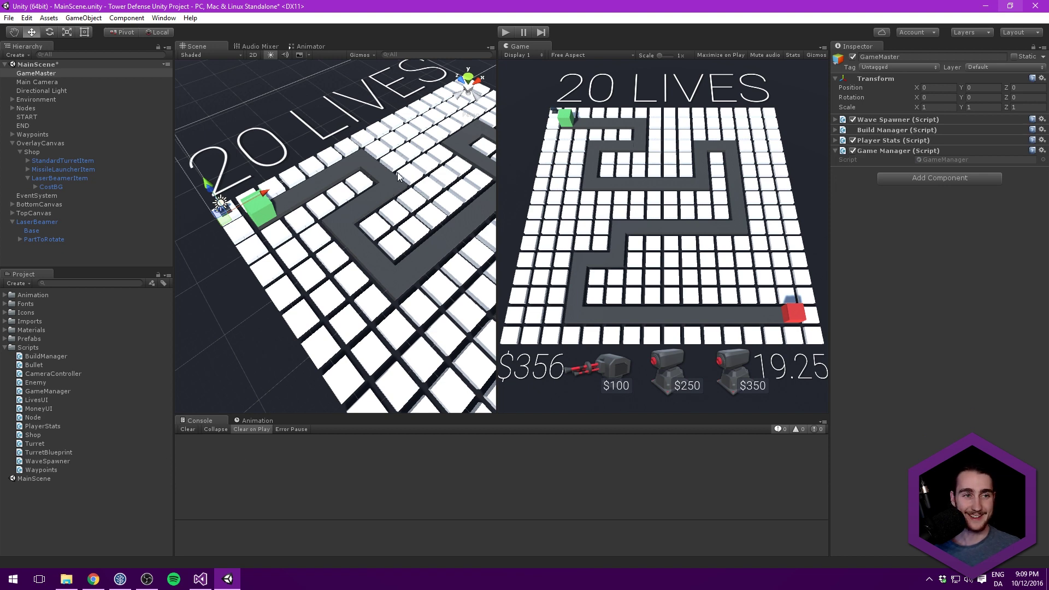
{"action": "middle_click_drag", "start_coordinate": [345, 114], "coordinate": [315, 102]}
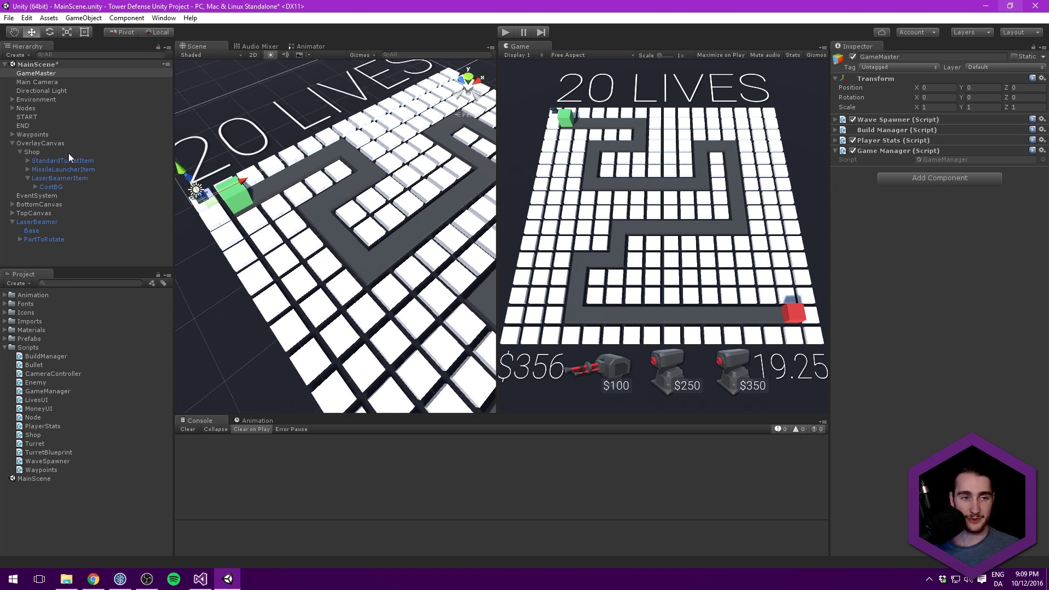
Set the Laser Beamer cost in Shop's script to 350, assign the LaserBeamer prefab to it, and save the scene.
{"action": "left_click", "coordinate": [31, 152]}
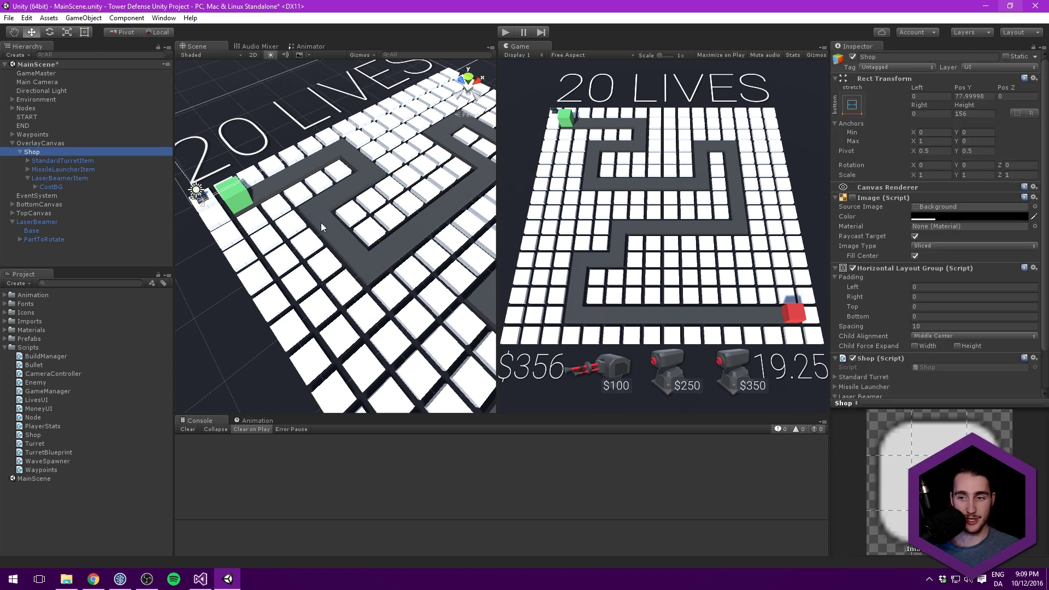
{"action": "scroll", "coordinate": [855, 313], "scroll_direction": "down", "scroll_amount": 2}
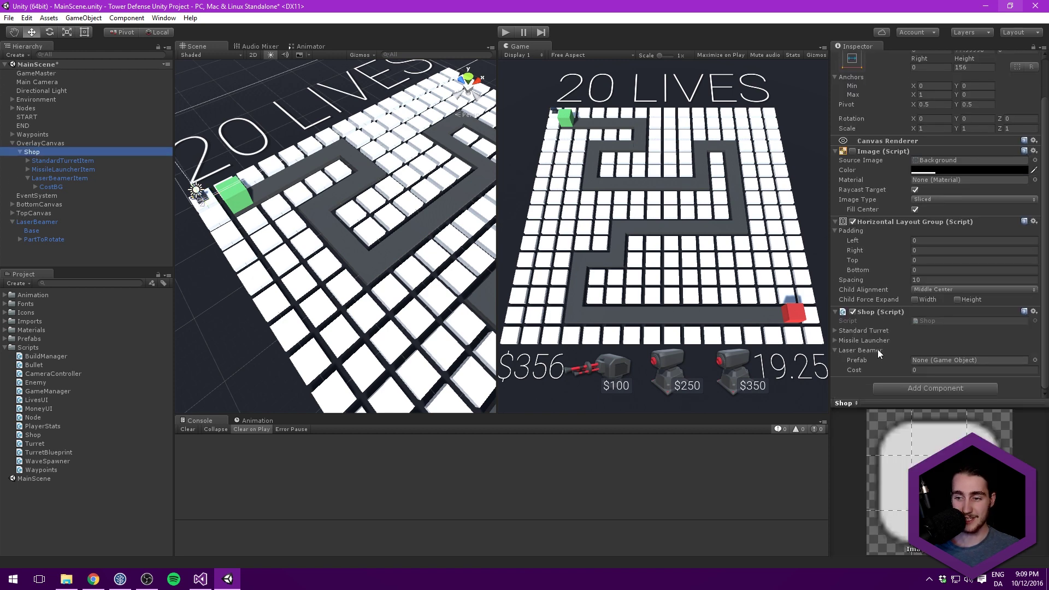
{"action": "left_click", "coordinate": [932, 370]}
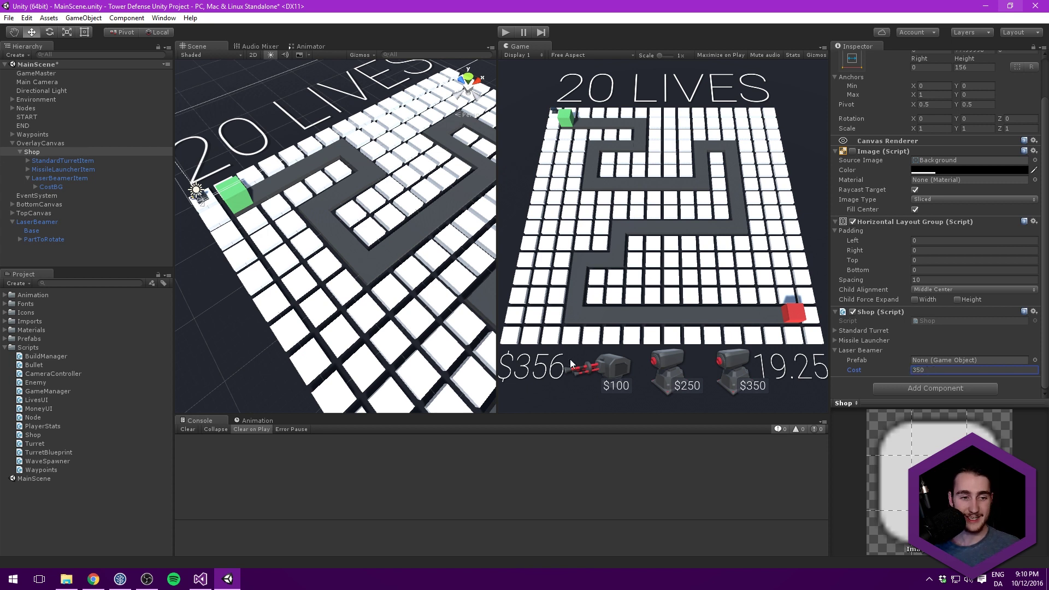
{"action": "left_click", "coordinate": [6, 339]}
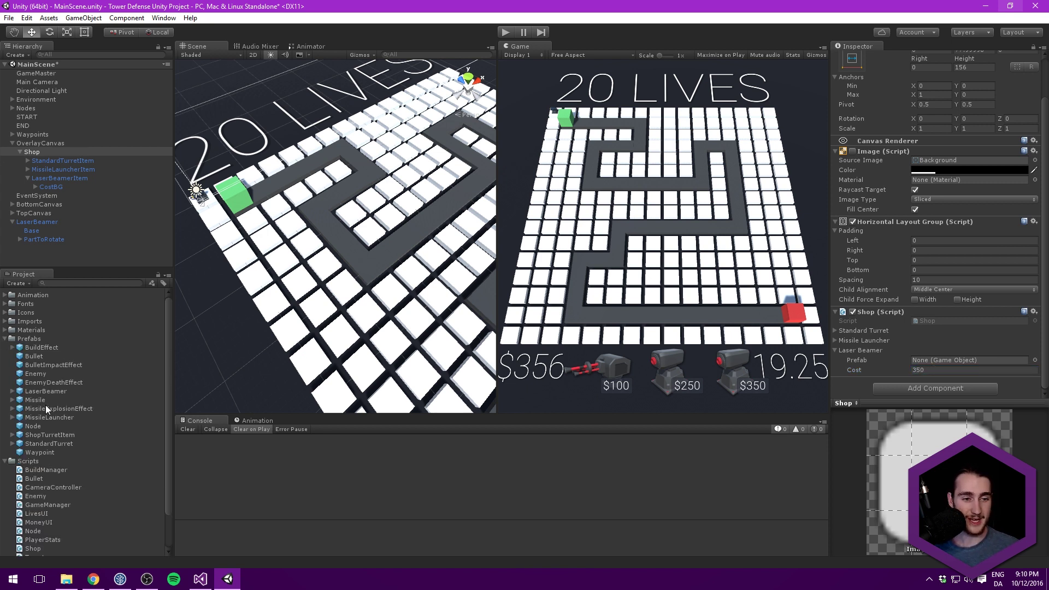
{"action": "left_click_drag", "start_coordinate": [47, 390], "coordinate": [951, 361]}
{"action": "scroll", "coordinate": [877, 332], "scroll_direction": "up", "scroll_amount": 1}
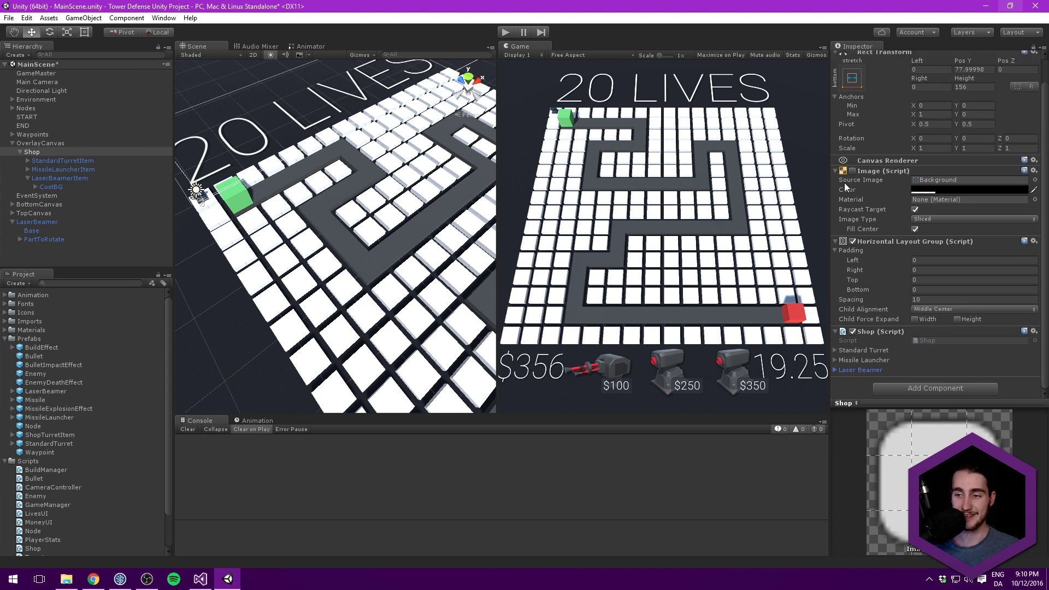
{"action": "scroll", "coordinate": [884, 227], "scroll_direction": "up", "scroll_amount": 2}
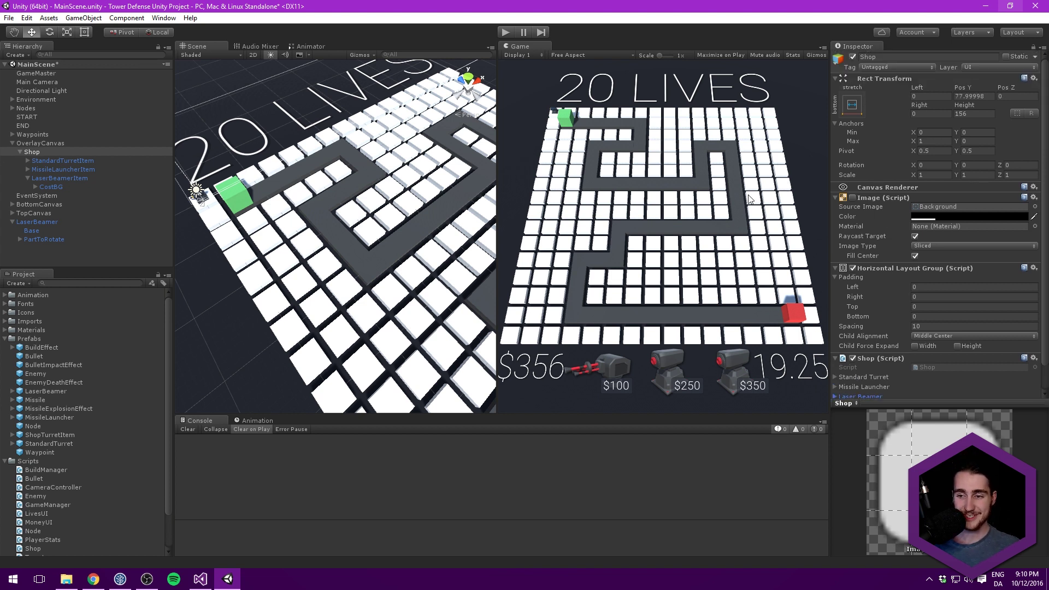
{"action": "left_click", "coordinate": [50, 179]}
{"action": "key", "text": "ctrl+s"}
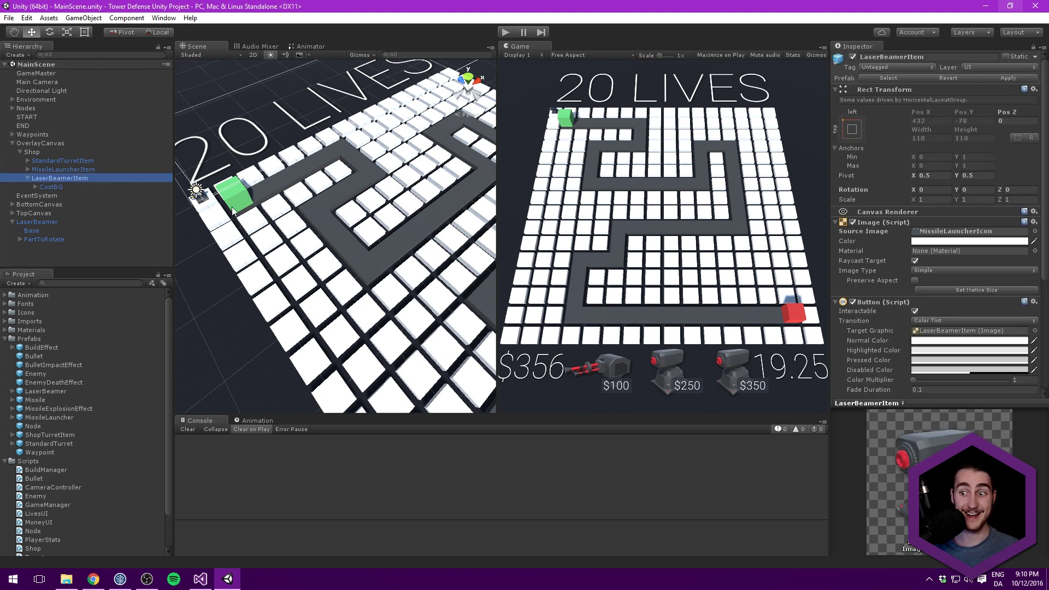
Switch to File Explorer, open the Sprites folder of the Tower Defense assets and select LaserBeamerIcon.png.
{"action": "scroll", "coordinate": [860, 245], "scroll_direction": "down", "scroll_amount": 5}
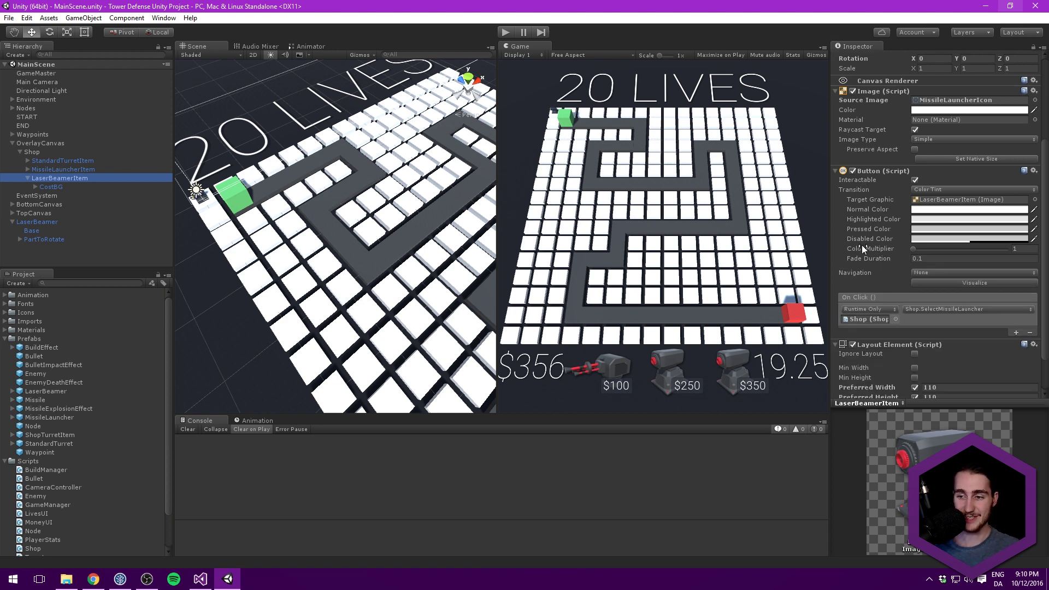
{"action": "scroll", "coordinate": [526, 350], "scroll_direction": "up", "scroll_amount": 1}
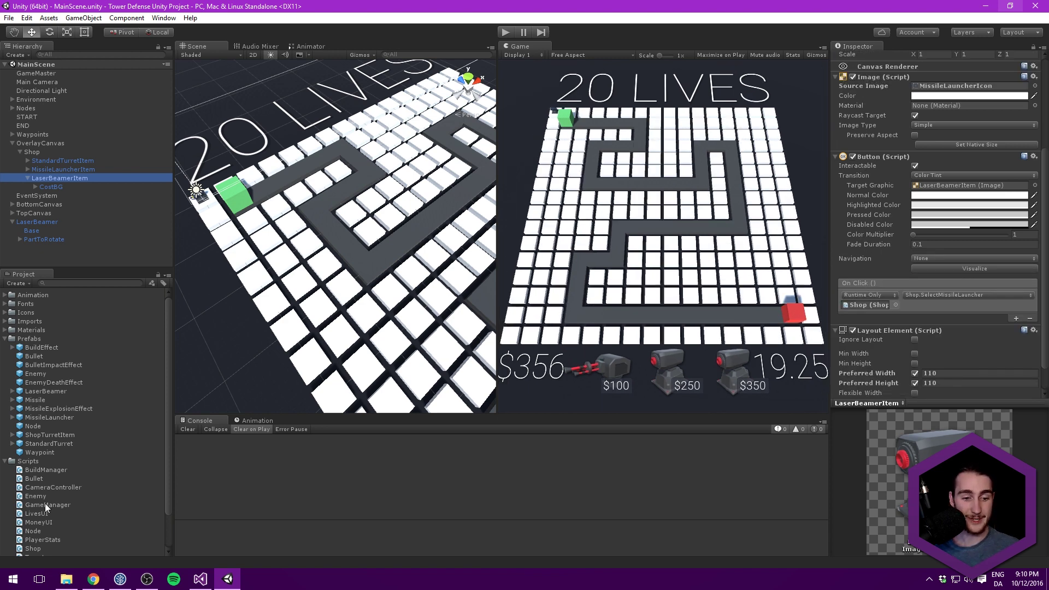
{"action": "left_click", "coordinate": [228, 578]}
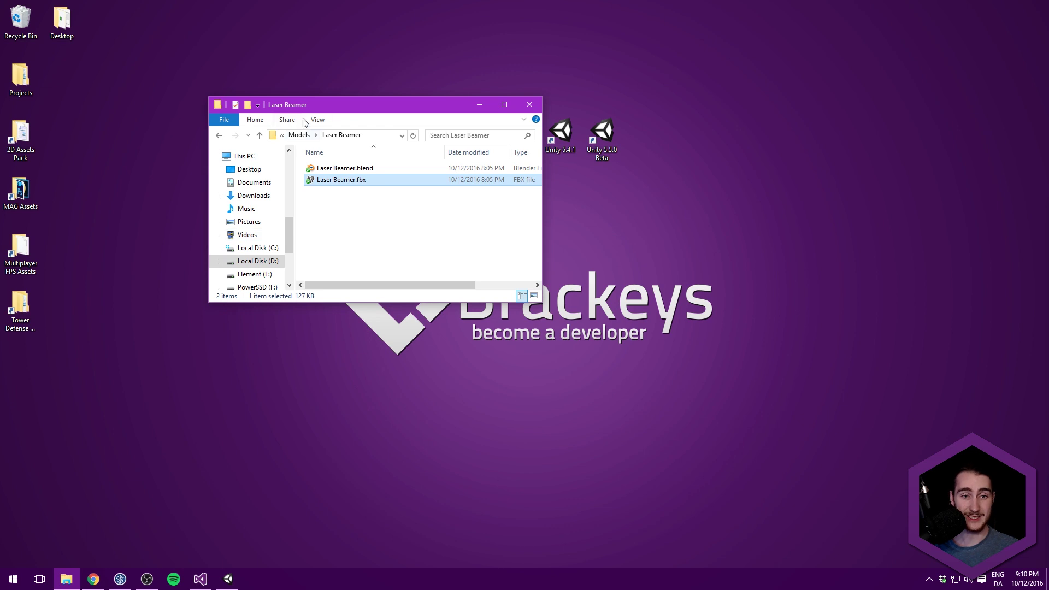
{"action": "left_click_drag", "start_coordinate": [302, 110], "coordinate": [306, 121]}
{"action": "left_click", "coordinate": [534, 116]}
{"action": "double_click", "coordinate": [21, 306]}
{"action": "double_click", "coordinate": [331, 192]}
{"action": "left_click", "coordinate": [339, 191]}
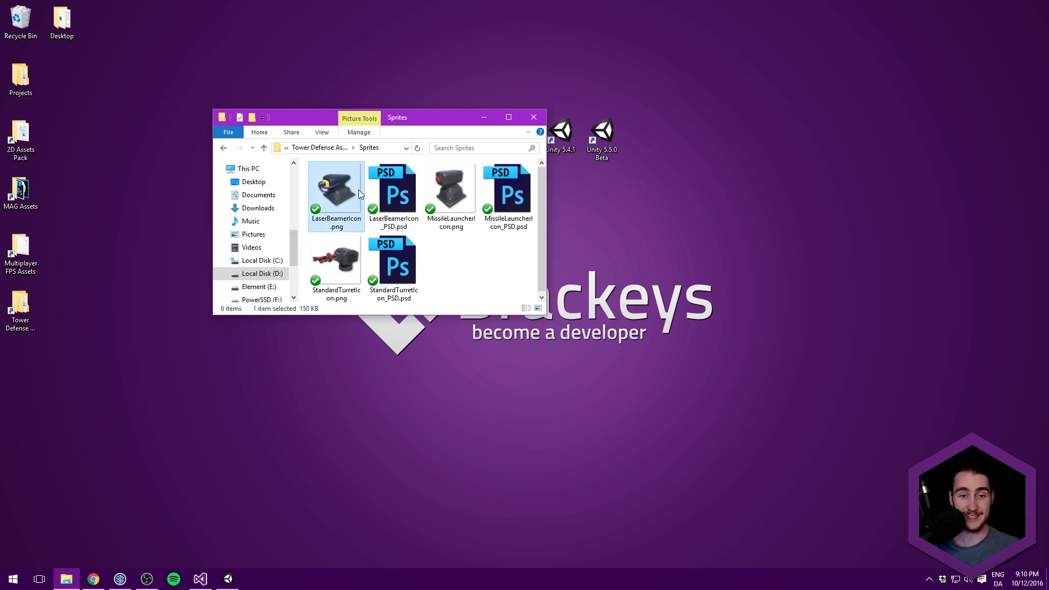
Return to Unity and import LaserBeamerIcon.png from the Sprites folder into the project's Icons folder.
{"action": "key", "text": "alt+Tab"}
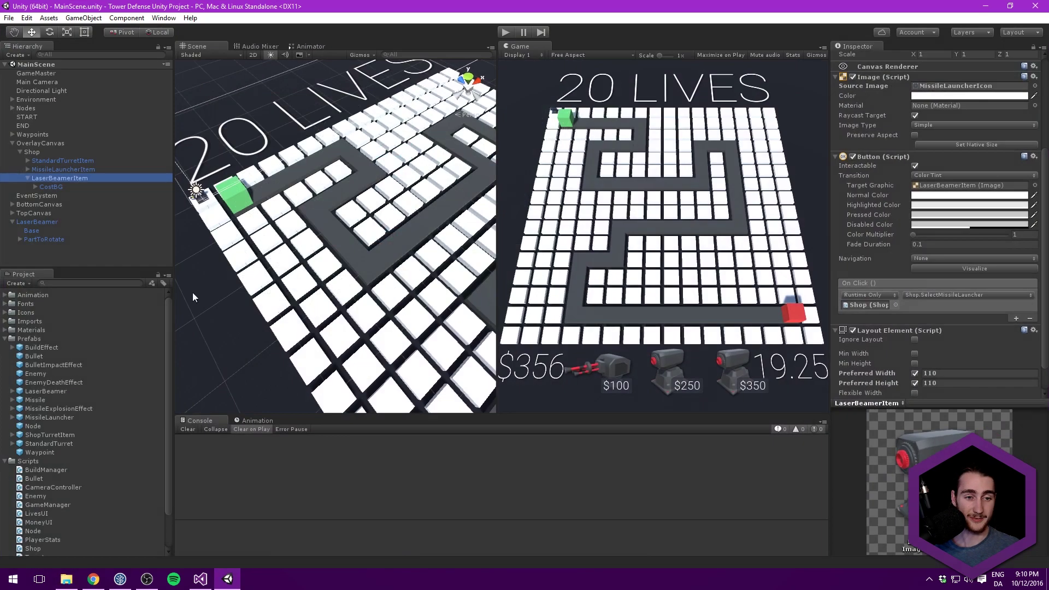
{"action": "left_click", "coordinate": [5, 339]}
{"action": "left_click", "coordinate": [4, 347]}
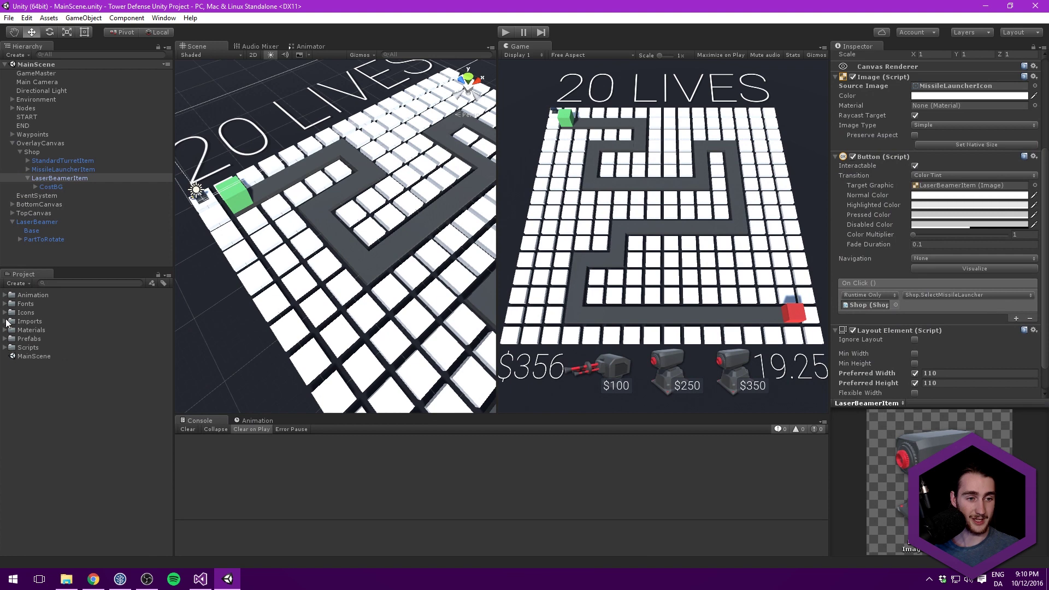
{"action": "left_click", "coordinate": [6, 313]}
{"action": "key", "text": "alt+Tab"}
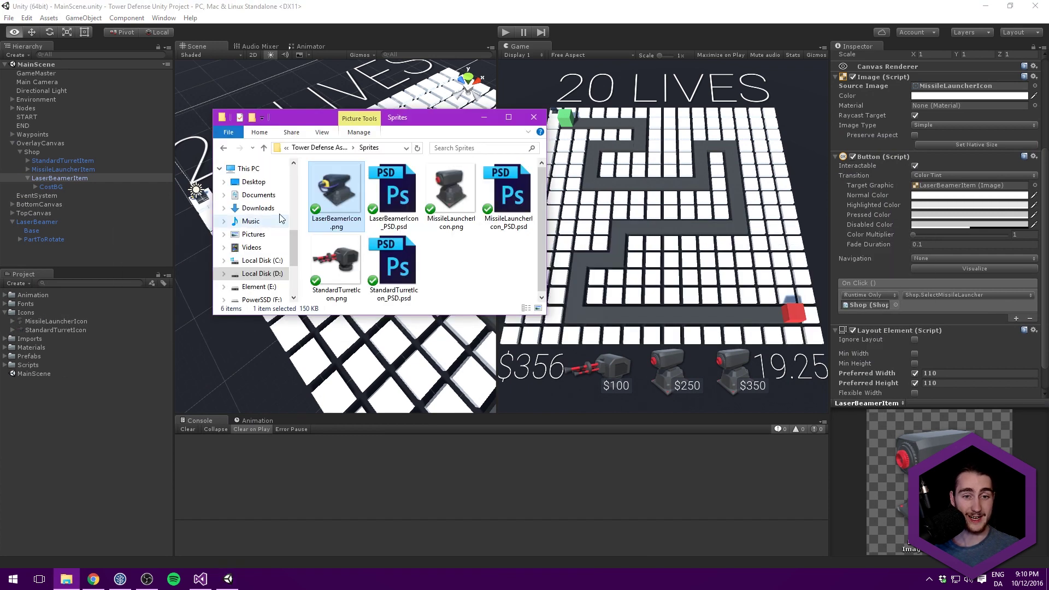
{"action": "left_click_drag", "start_coordinate": [329, 199], "coordinate": [36, 310]}
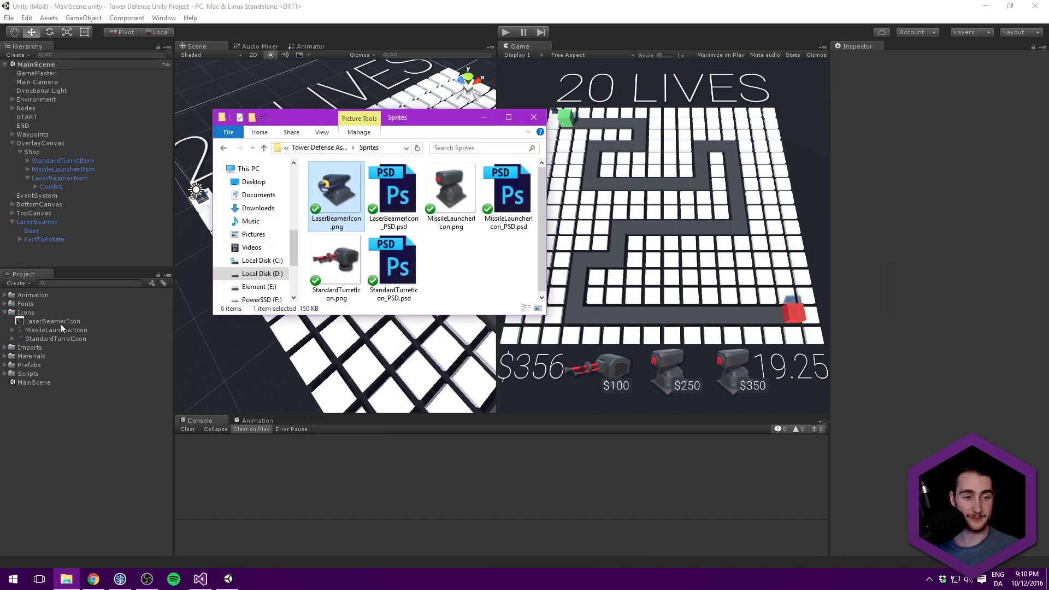
Examine the existing turret icons' import settings and their file formats in the Icons folder on disk.
{"action": "left_click", "coordinate": [60, 323]}
{"action": "left_click", "coordinate": [60, 329]}
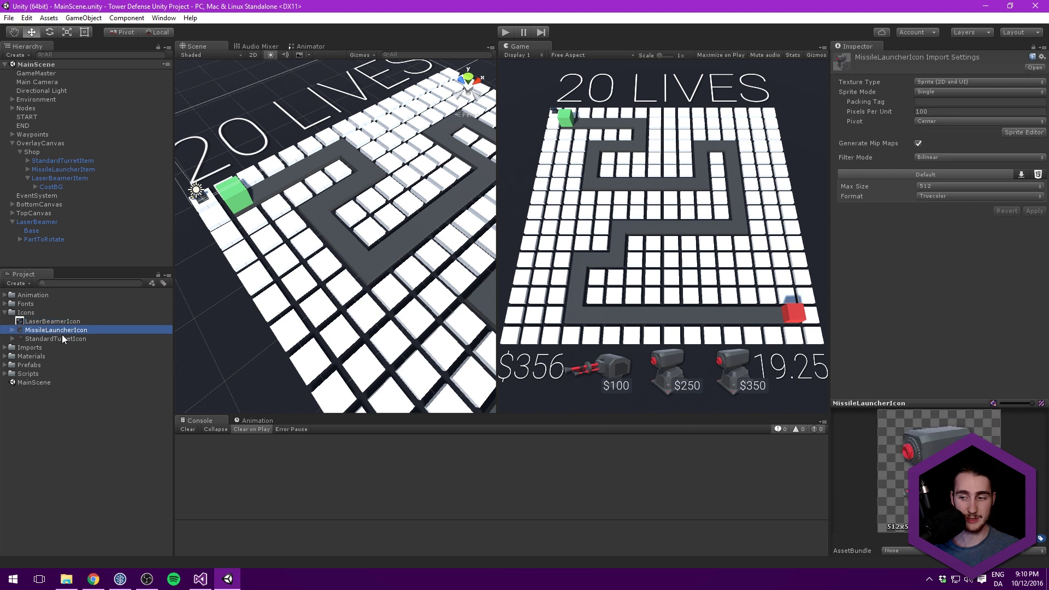
{"action": "left_click", "coordinate": [64, 336]}
{"action": "left_click", "coordinate": [66, 329]}
{"action": "right_click", "coordinate": [66, 327]}
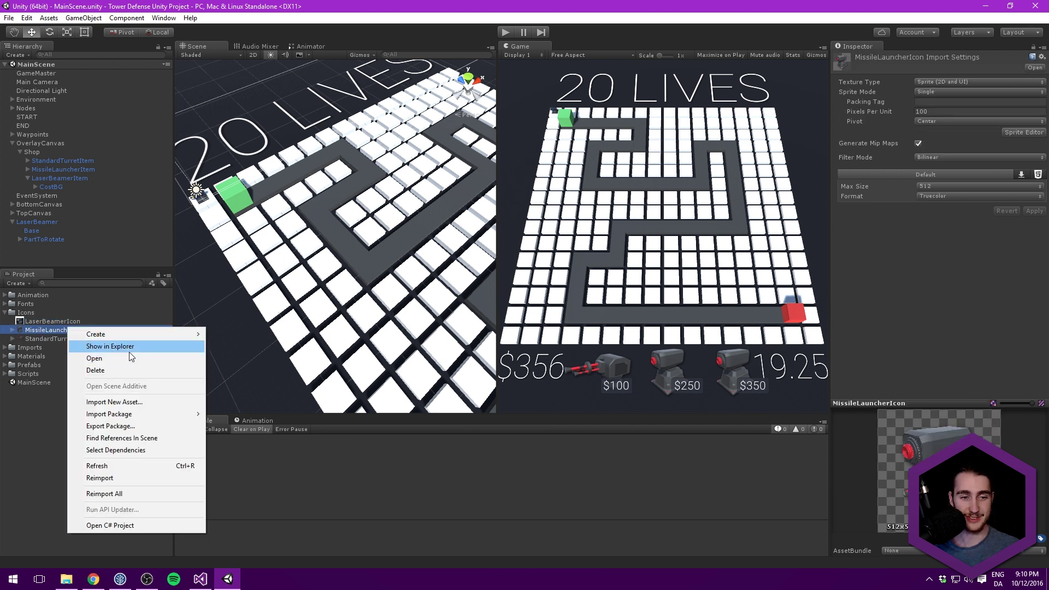
{"action": "left_click", "coordinate": [129, 347]}
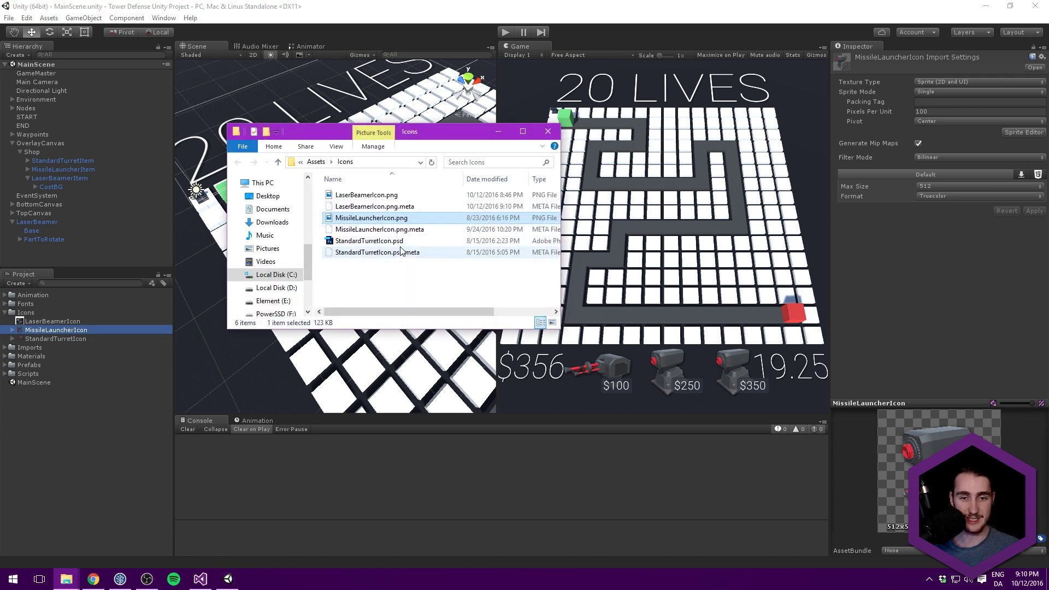
{"action": "left_click", "coordinate": [336, 236]}
{"action": "left_click", "coordinate": [132, 316]}
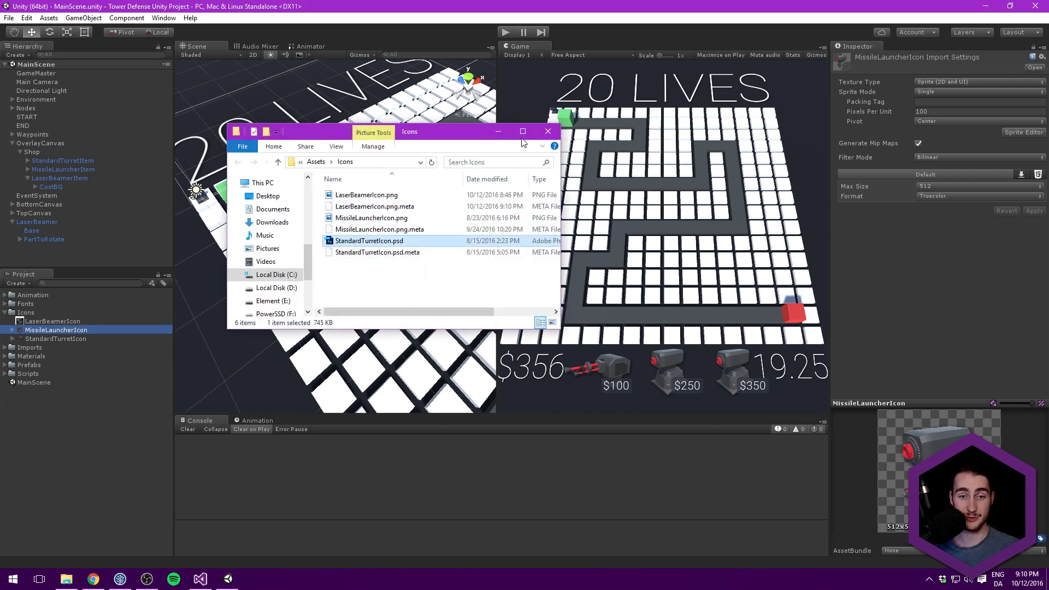
Set LaserBeamerIcon's texture type to Sprite (2D and UI) and apply the import settings.
{"action": "left_click", "coordinate": [131, 320]}
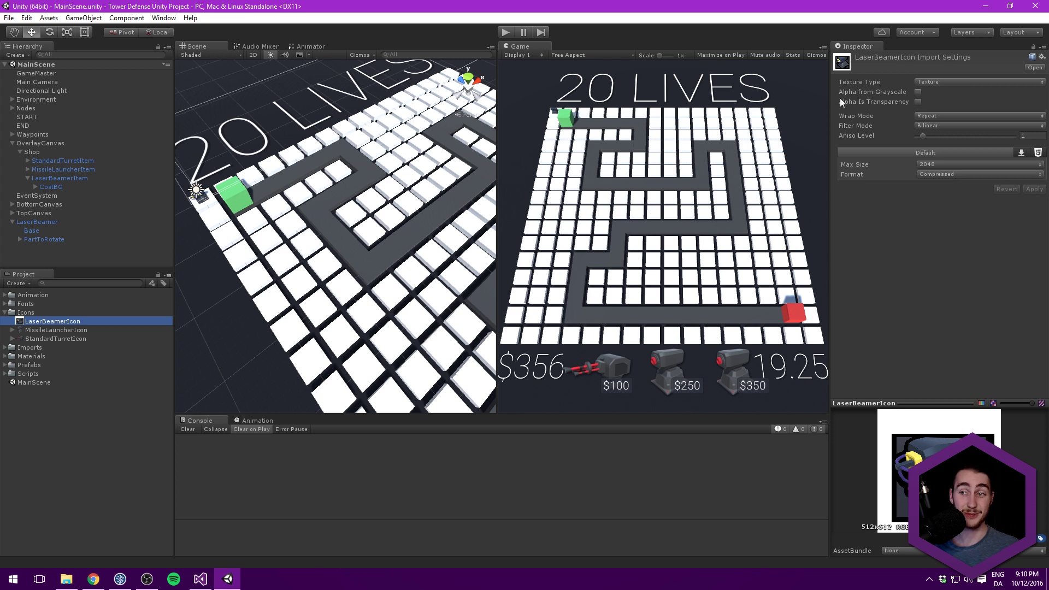
{"action": "left_click", "coordinate": [943, 81]}
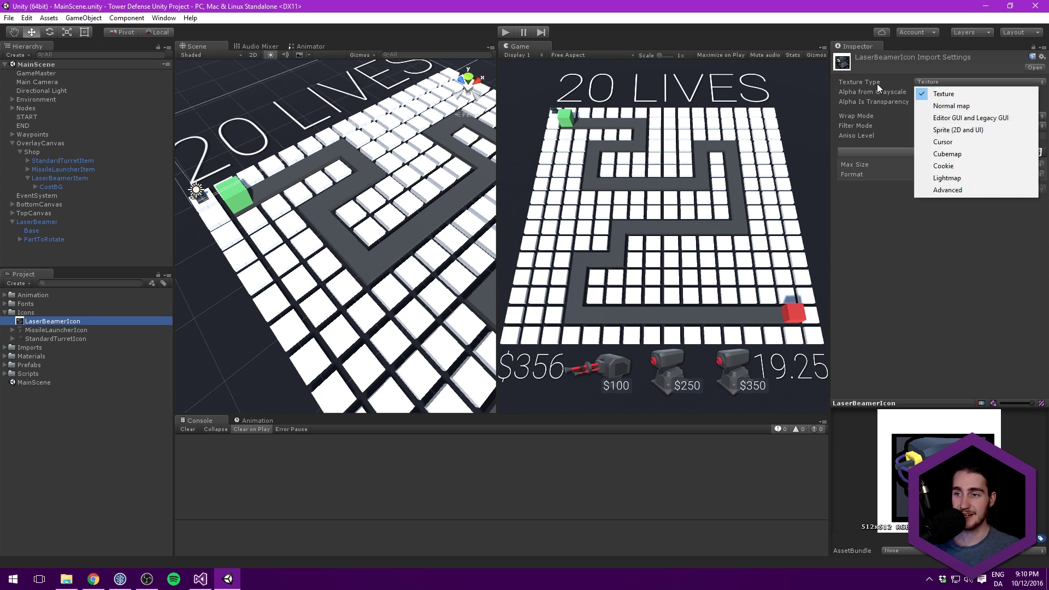
{"action": "left_click", "coordinate": [968, 131]}
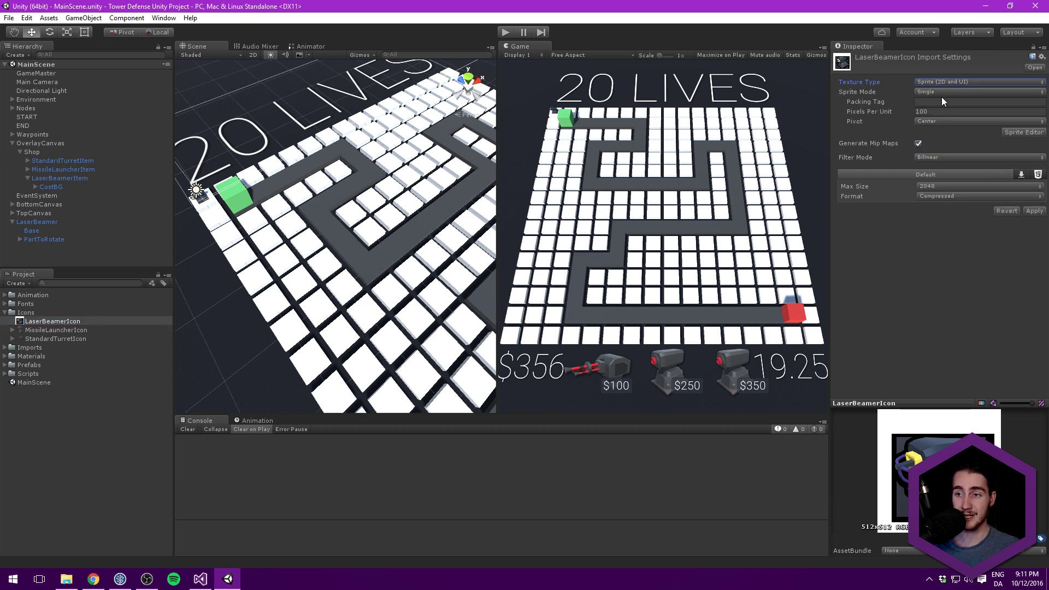
{"action": "left_click", "coordinate": [1034, 211]}
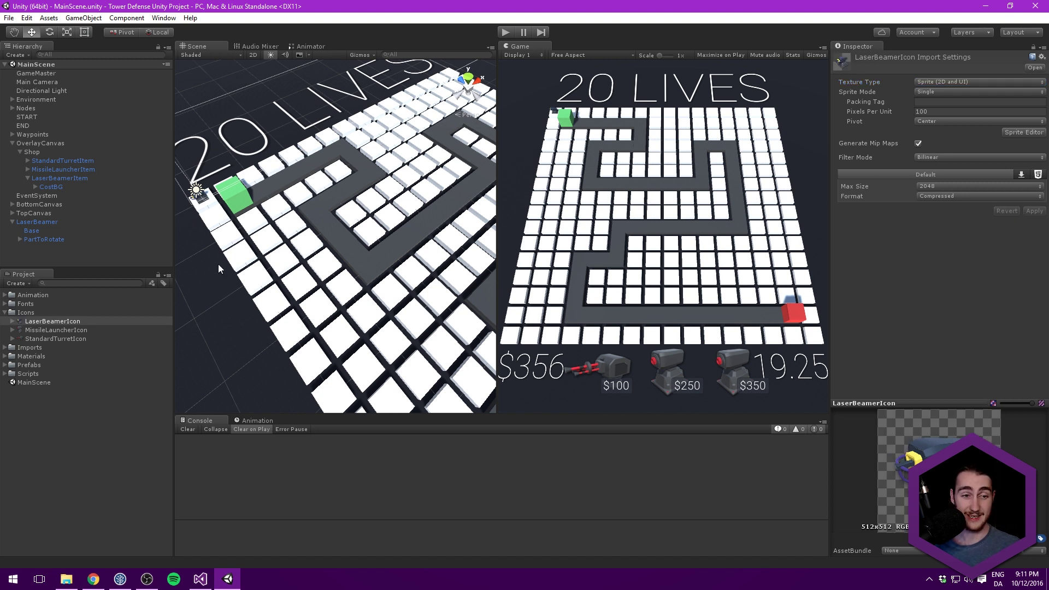
Match LaserBeamerIcon to MissileLauncherIcon by setting its max size to 512 and format to Truecolor, and apply.
{"action": "left_click", "coordinate": [92, 329]}
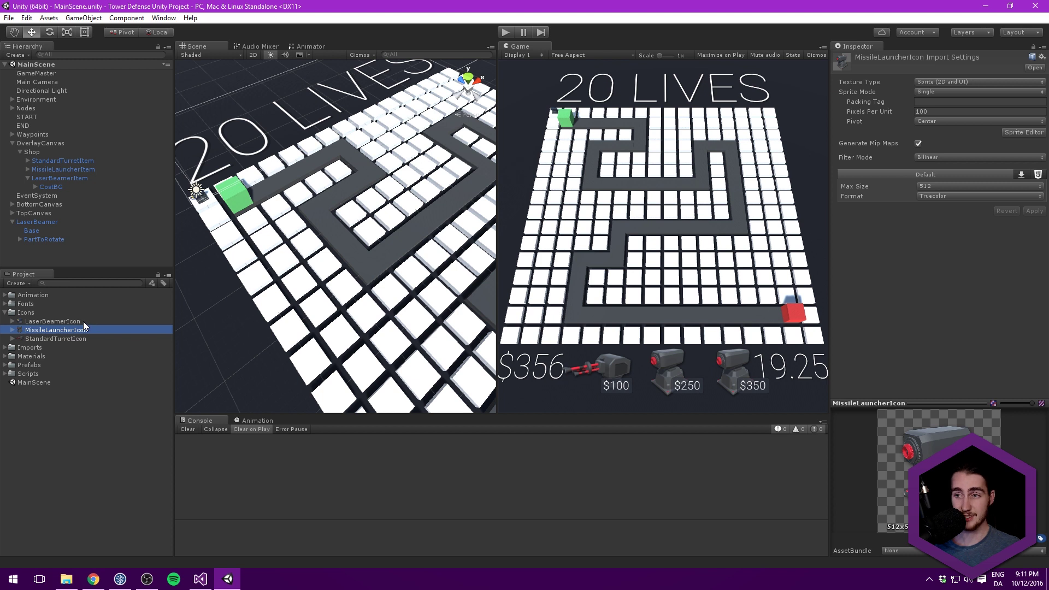
{"action": "left_click", "coordinate": [83, 322]}
{"action": "left_click", "coordinate": [945, 187]}
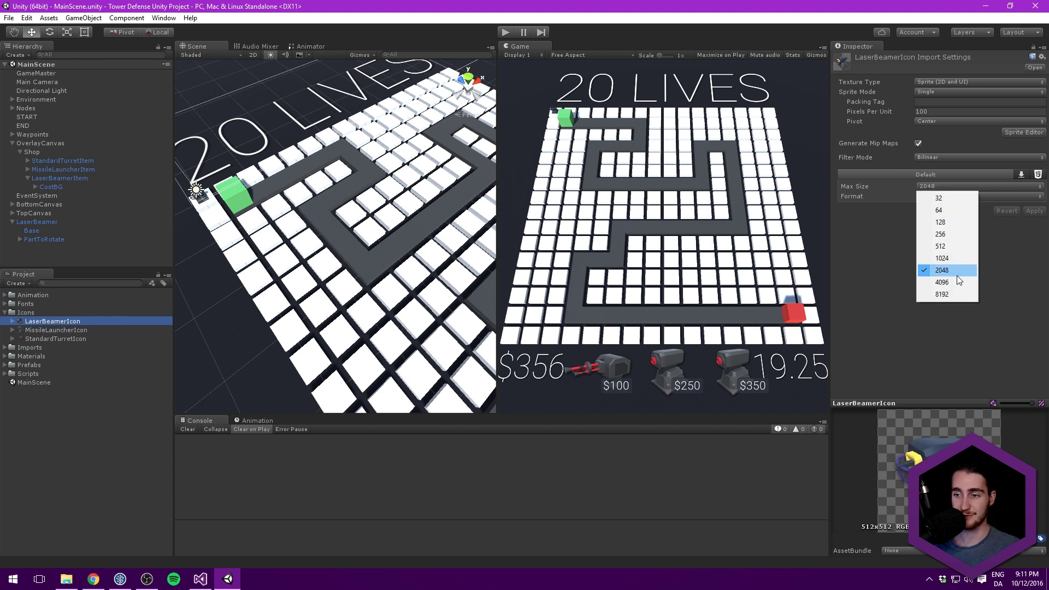
{"action": "left_click", "coordinate": [956, 246]}
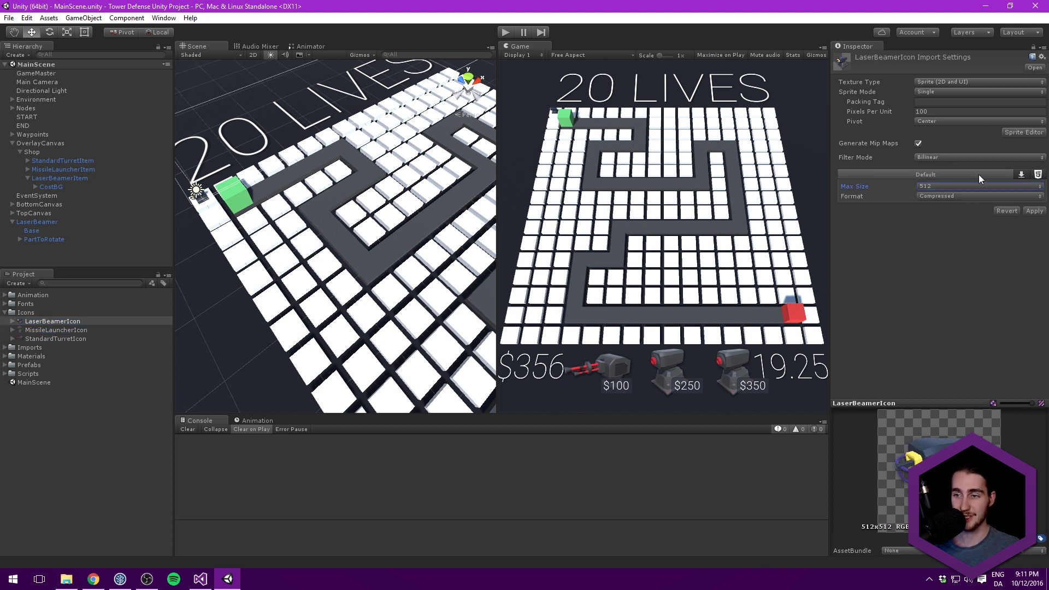
{"action": "left_click", "coordinate": [945, 198]}
{"action": "left_click", "coordinate": [950, 233]}
{"action": "left_click", "coordinate": [1034, 210]}
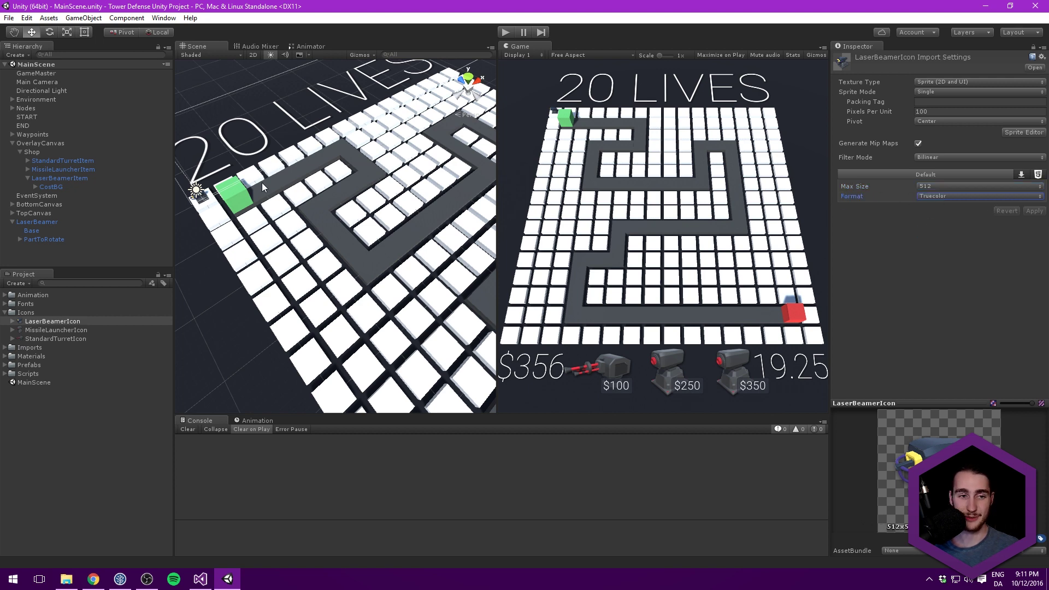
Set the source image of LaserBeamerItem in the shop to the LaserBeamerIcon sprite.
{"action": "scroll", "coordinate": [261, 182], "scroll_direction": "down", "scroll_amount": 8}
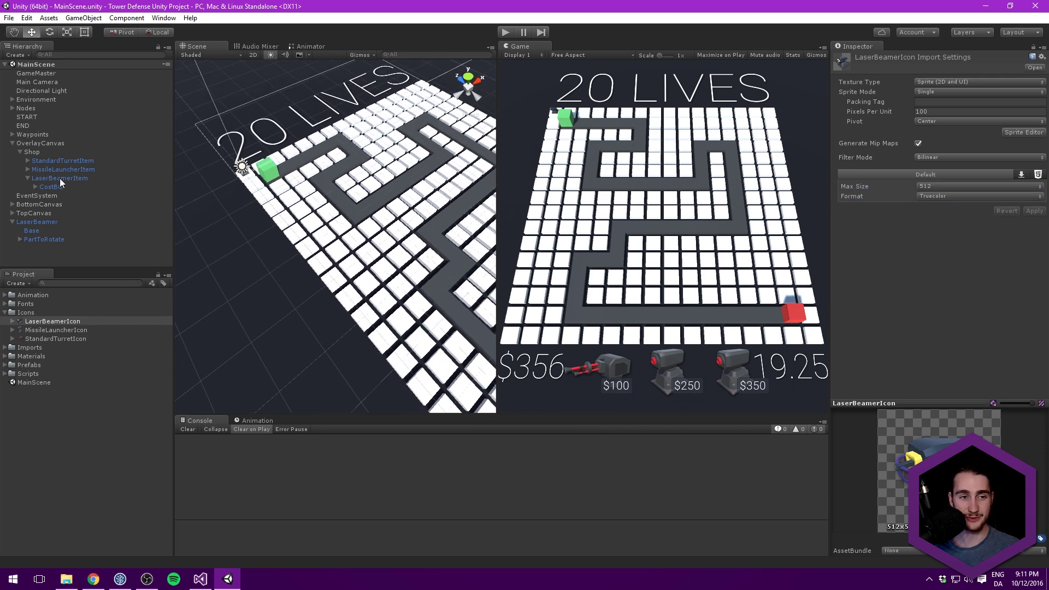
{"action": "left_click", "coordinate": [60, 178]}
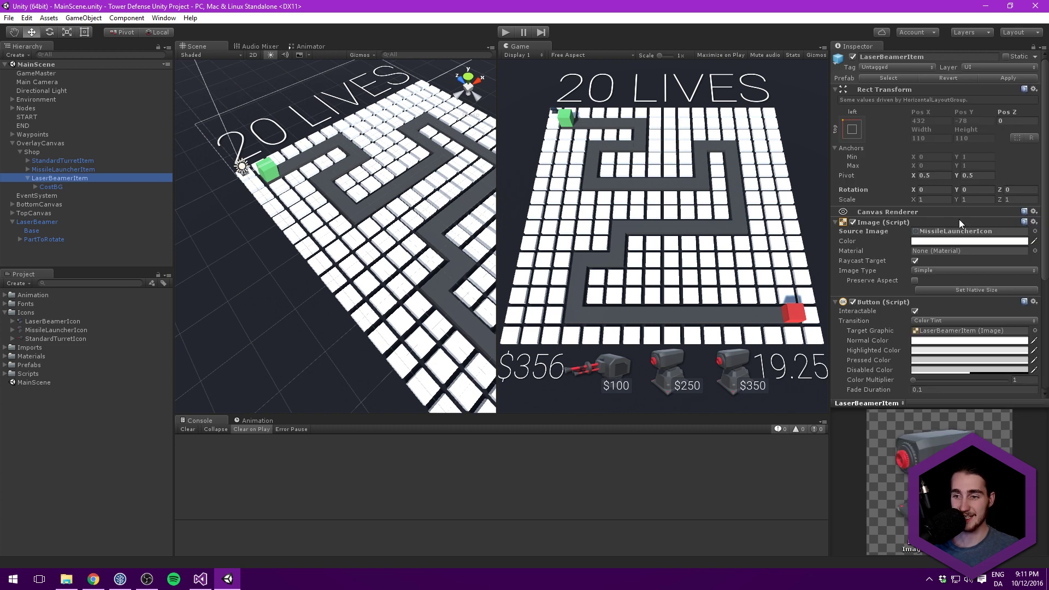
{"action": "left_click", "coordinate": [1034, 232]}
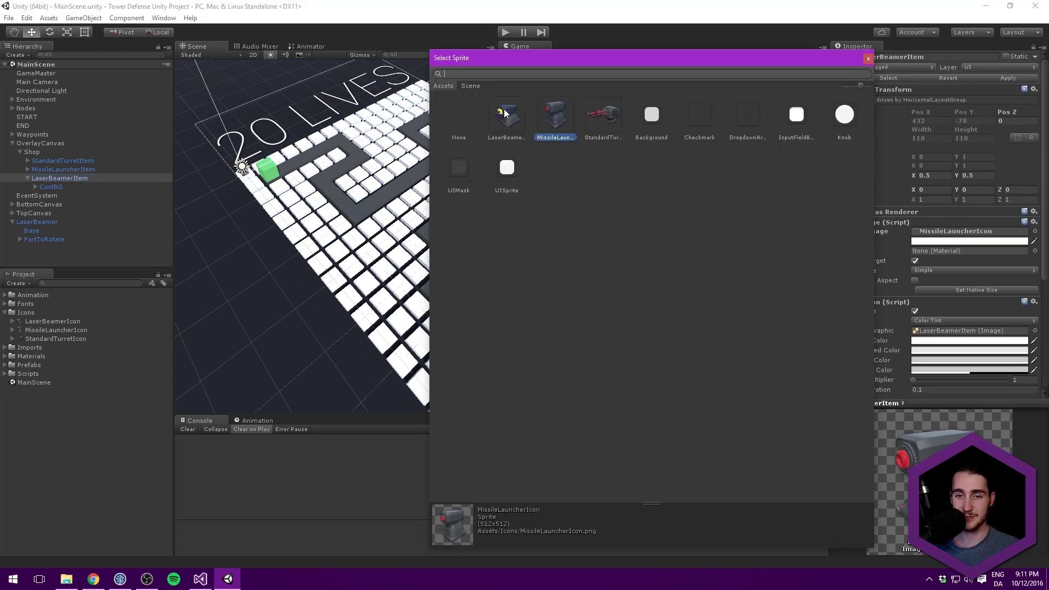
{"action": "double_click", "coordinate": [505, 112]}
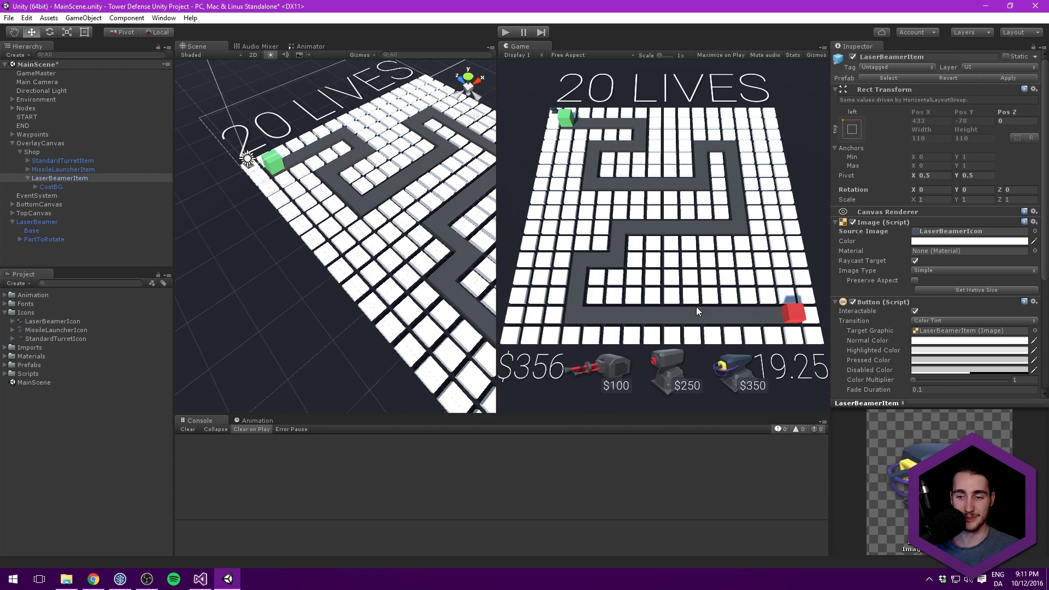
Check the shop icons in the maximized Game view, restore the layout and inspect CostBG and LaserBeamerItem.
{"action": "key", "text": "shift+space"}
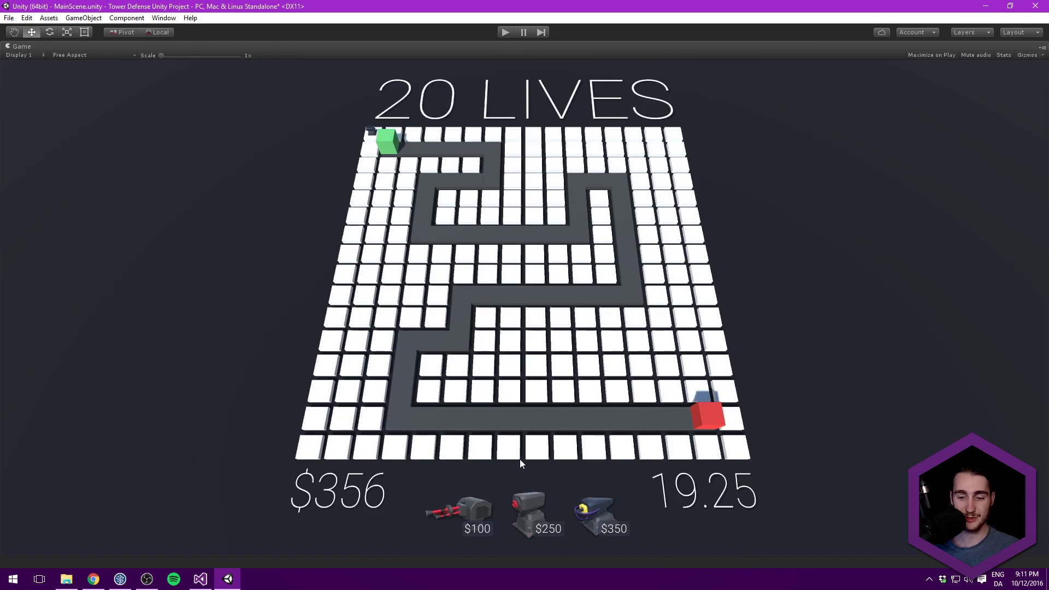
{"action": "key", "text": "shift+space"}
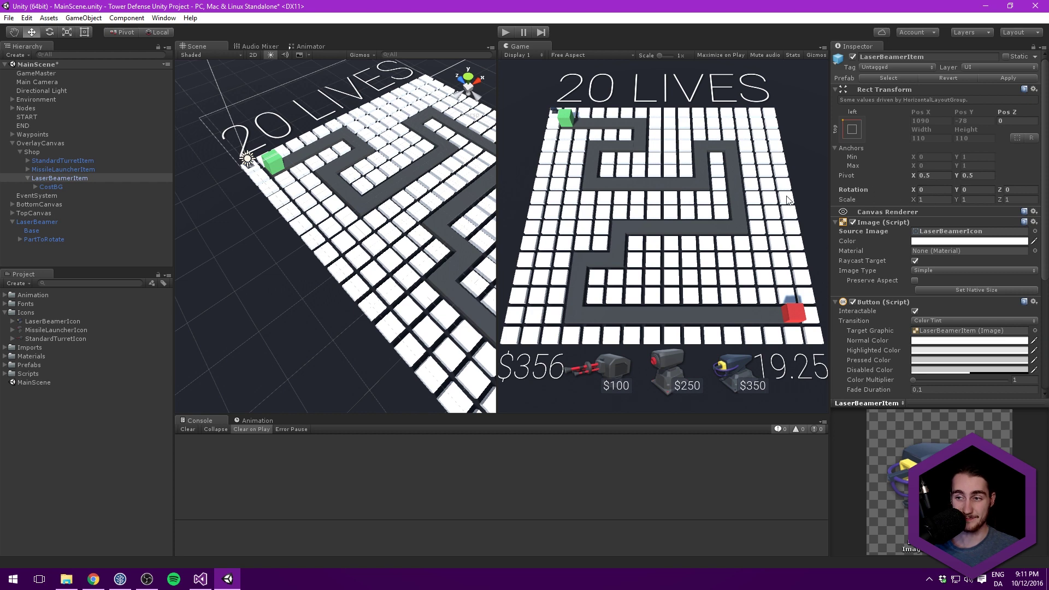
{"action": "left_click", "coordinate": [57, 187]}
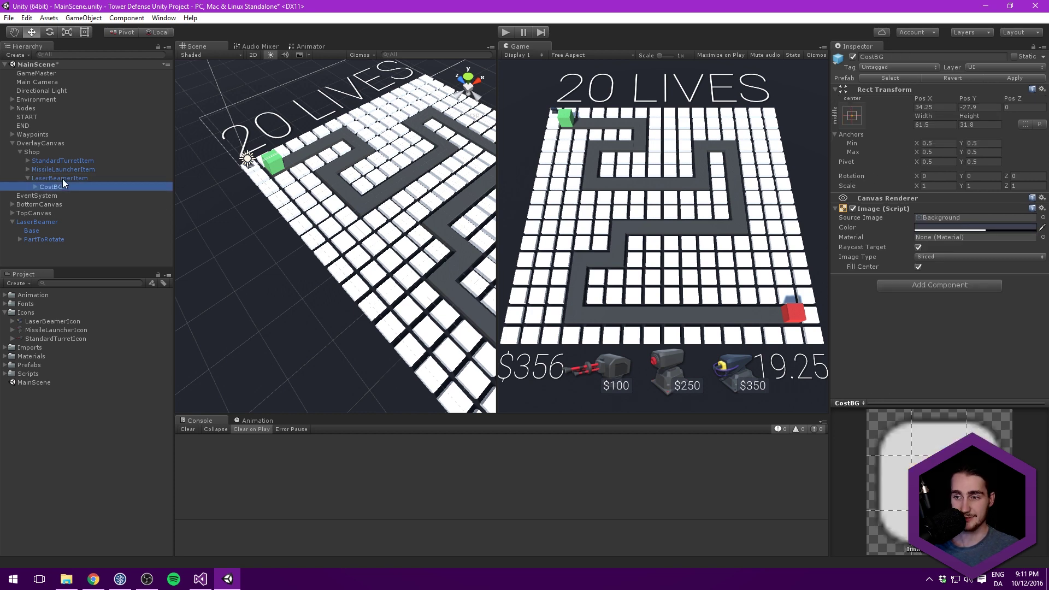
{"action": "left_click", "coordinate": [60, 178]}
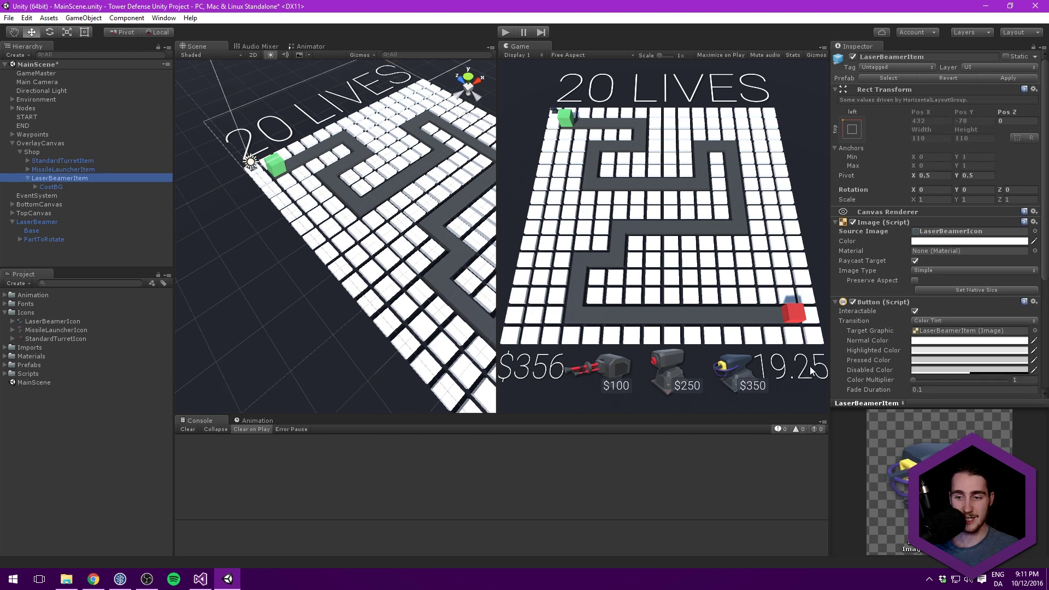
Set LaserBeamerItem's preferred width and height to 120 and check the shop in the maximized Game view.
{"action": "scroll", "coordinate": [429, 267], "scroll_direction": "down", "scroll_amount": 2}
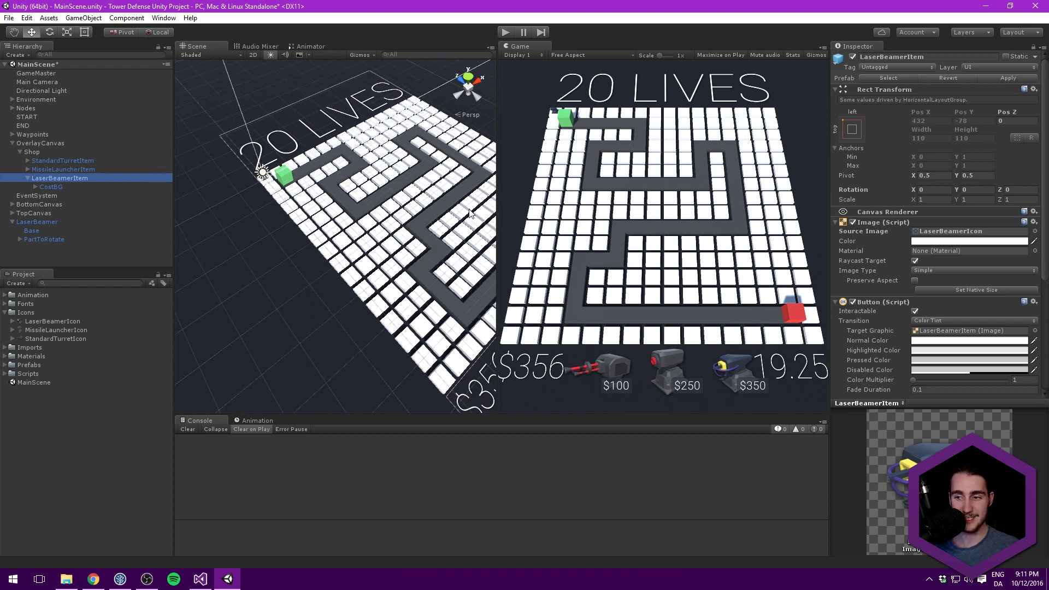
{"action": "scroll", "coordinate": [918, 323], "scroll_direction": "down", "scroll_amount": 5}
{"action": "left_click", "coordinate": [958, 352]}
{"action": "type", "text": "120"}
{"action": "key", "text": "Tab"}
{"action": "type", "text": "120"}
{"action": "key", "text": "shift+space"}
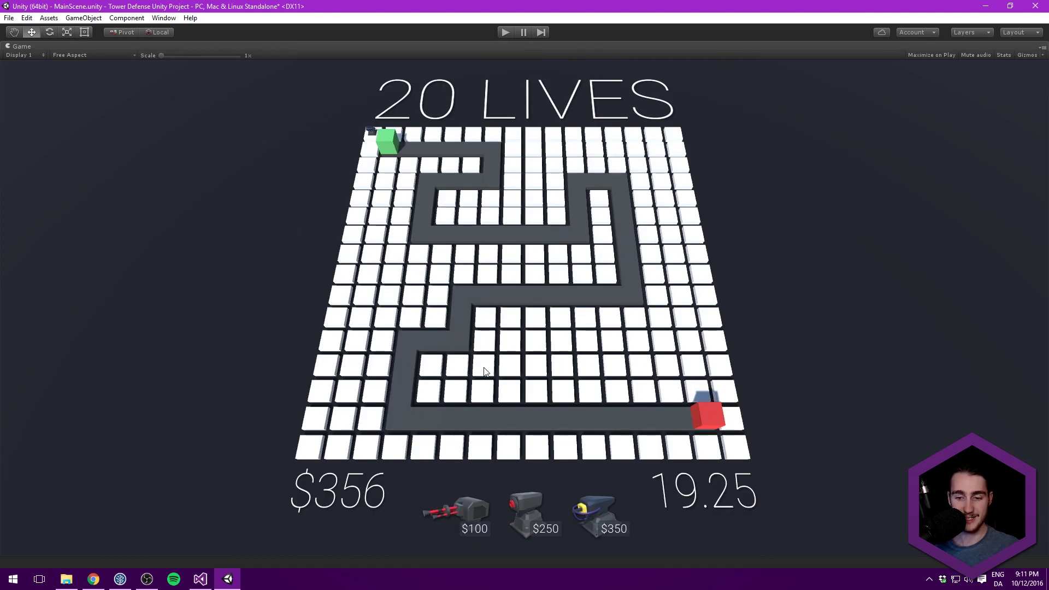
{"action": "key", "text": "shift+space"}
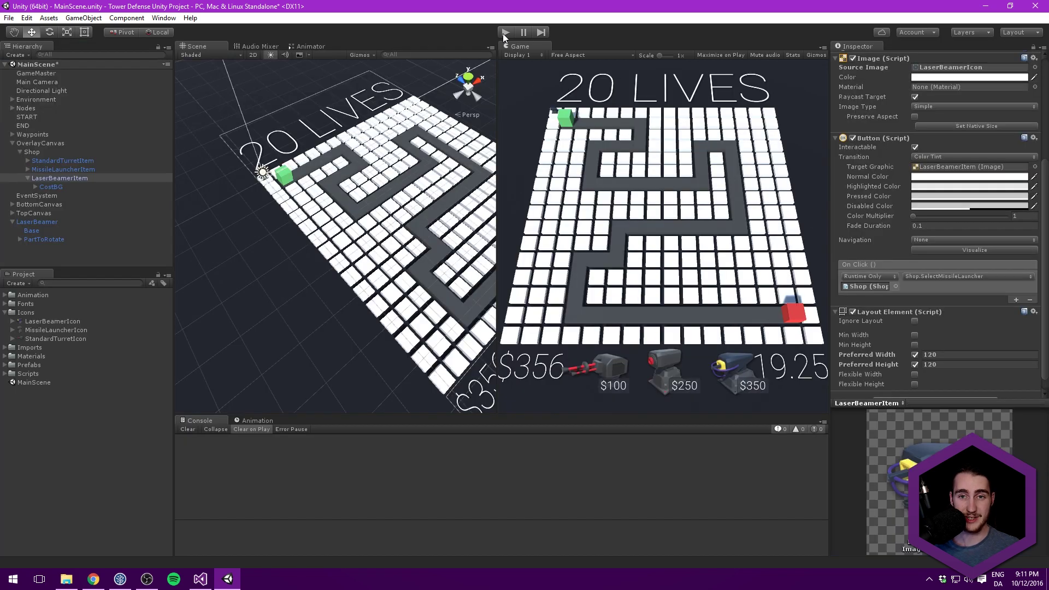
Play the game, choose the Laser Beamer shop item, stop, and trace the bulletPrefab error to its object.
{"action": "key", "text": "ctrl+p"}
{"action": "left_click", "coordinate": [739, 369]}
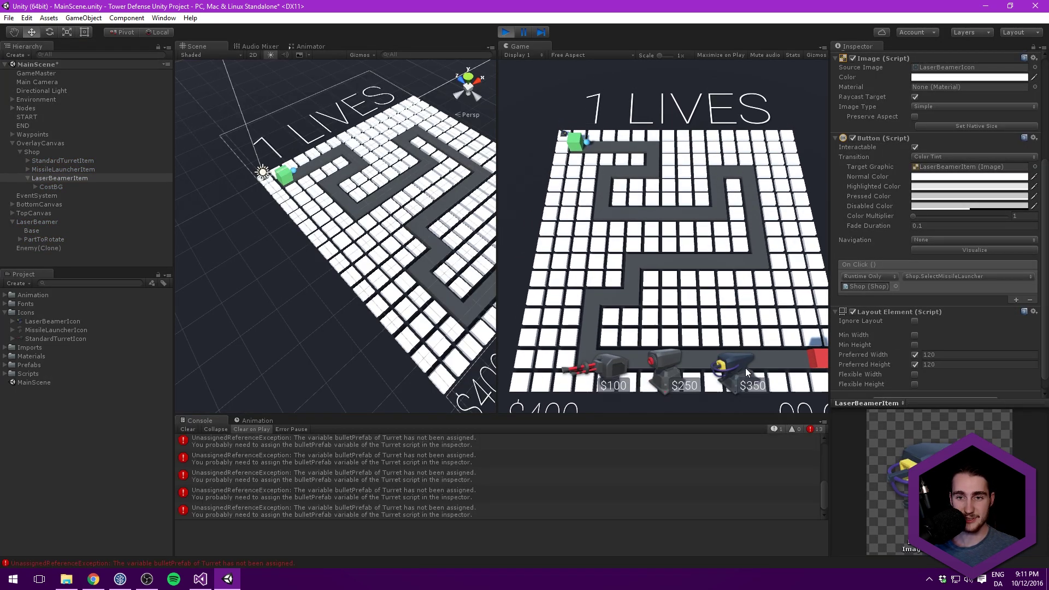
{"action": "key", "text": "ctrl+p"}
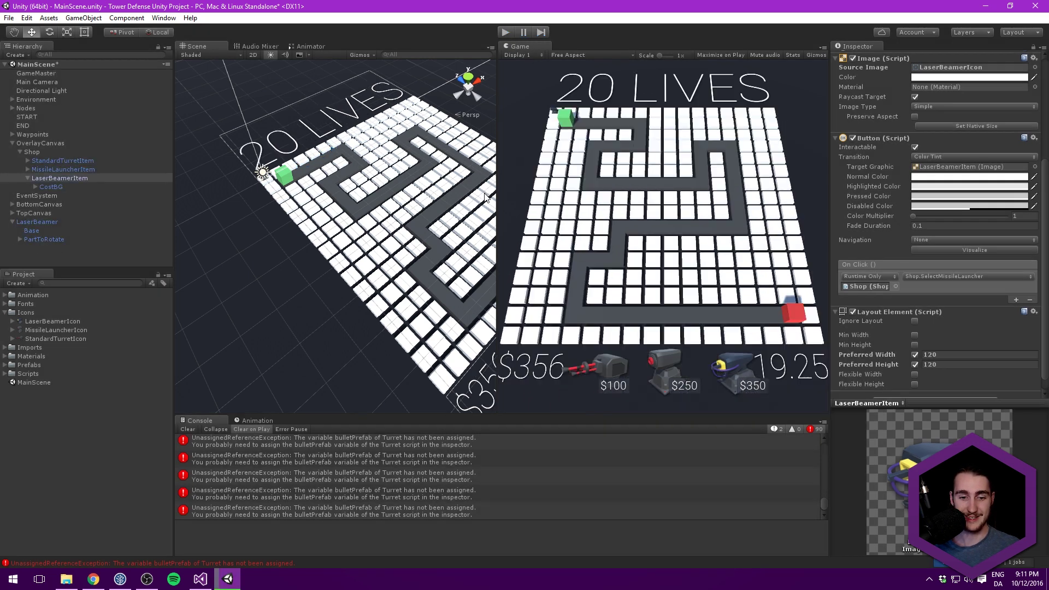
{"action": "left_click", "coordinate": [414, 443]}
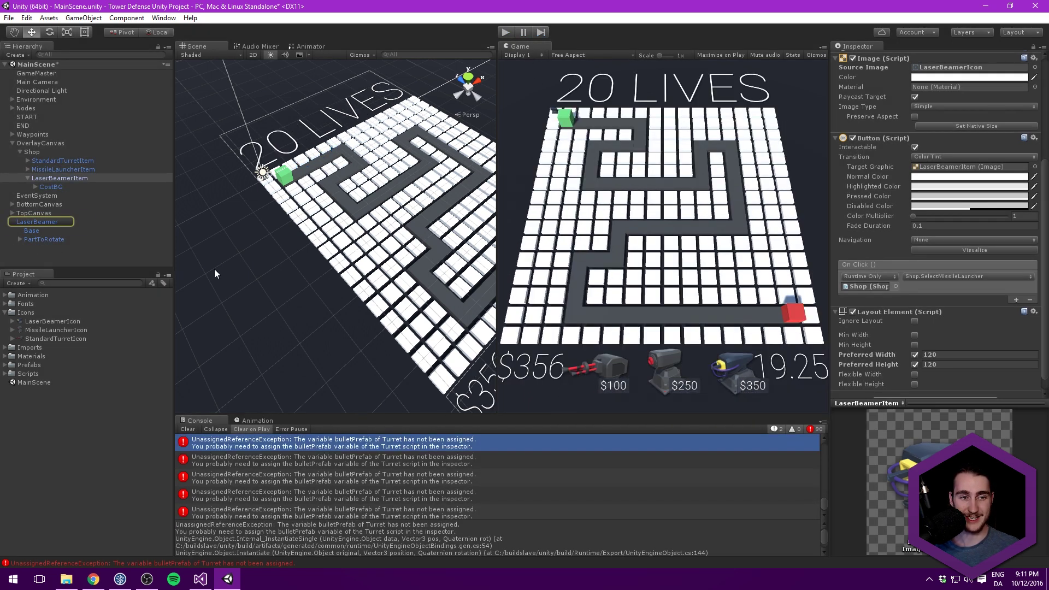
Assign the Bullet prefab as the Bullet Prefab of LaserBeamer's Turret script.
{"action": "left_click", "coordinate": [41, 222]}
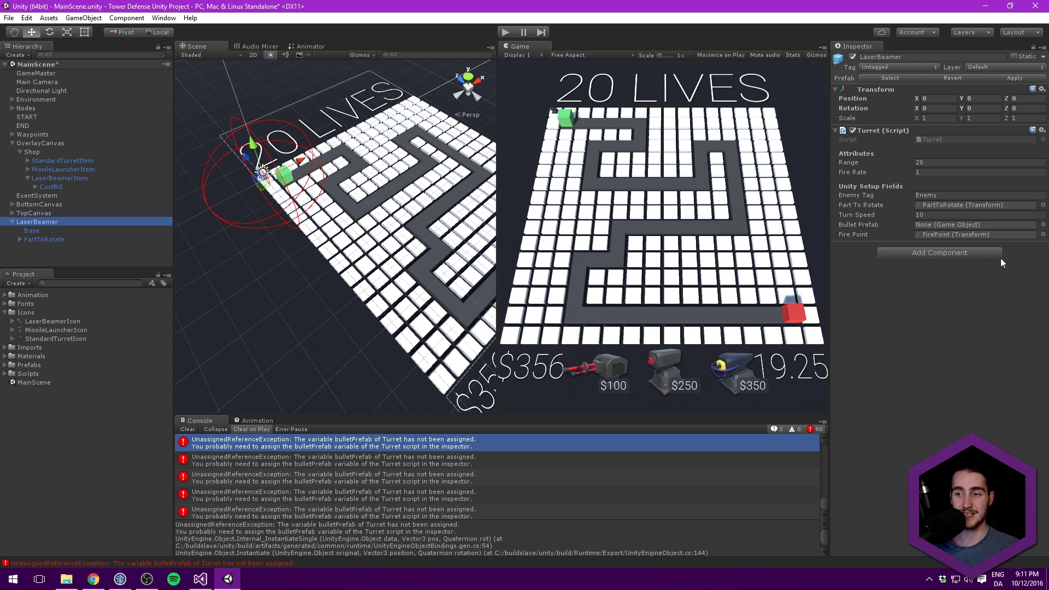
{"action": "left_click", "coordinate": [1043, 225]}
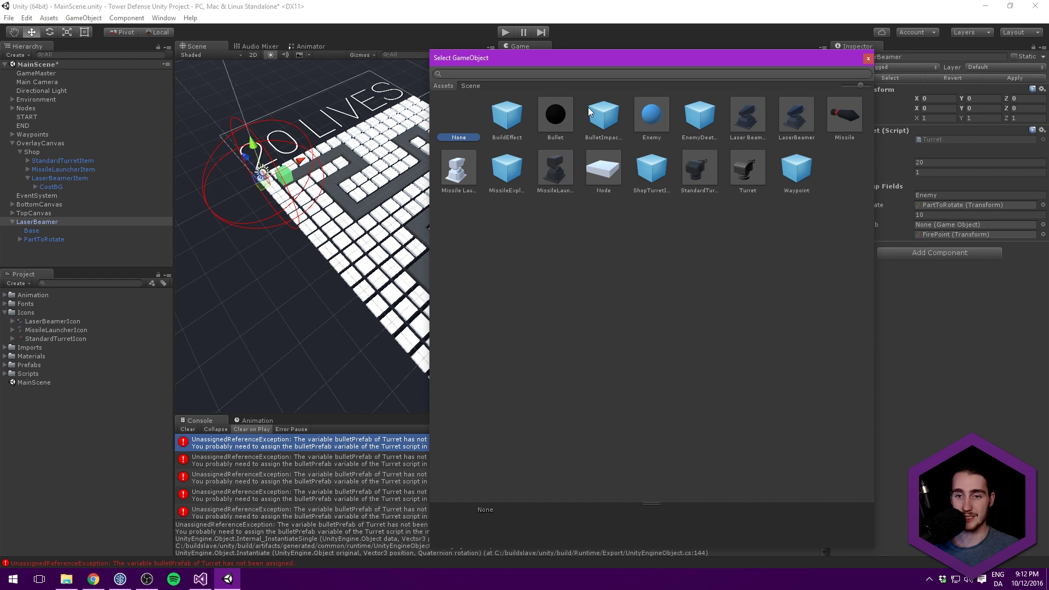
{"action": "double_click", "coordinate": [559, 113]}
Play the game, test which turret the Laser Beamer shop item selects, and stop the game.
{"action": "left_click", "coordinate": [504, 31]}
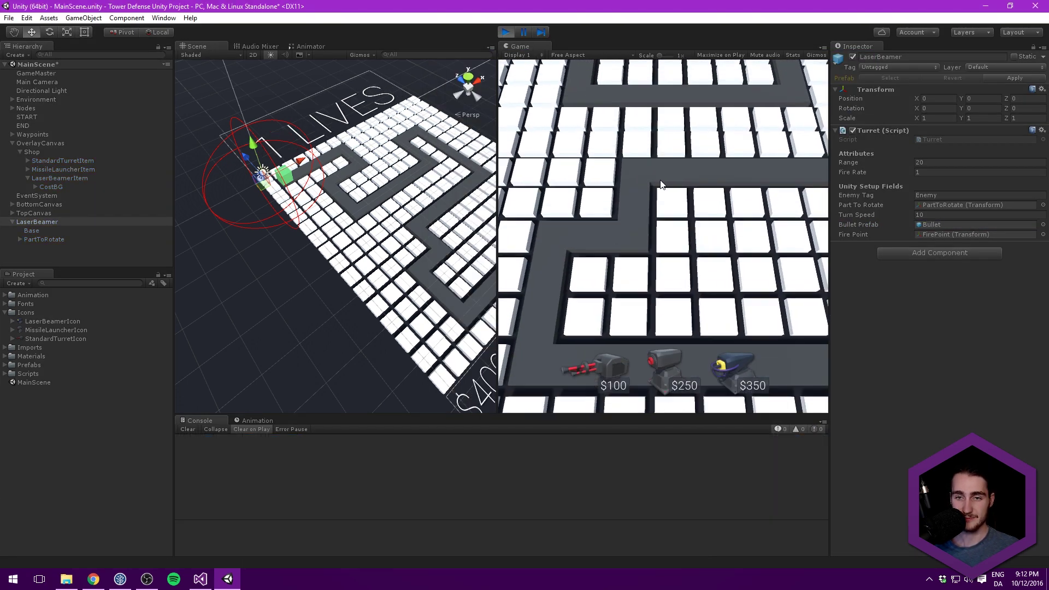
{"action": "left_click", "coordinate": [738, 372]}
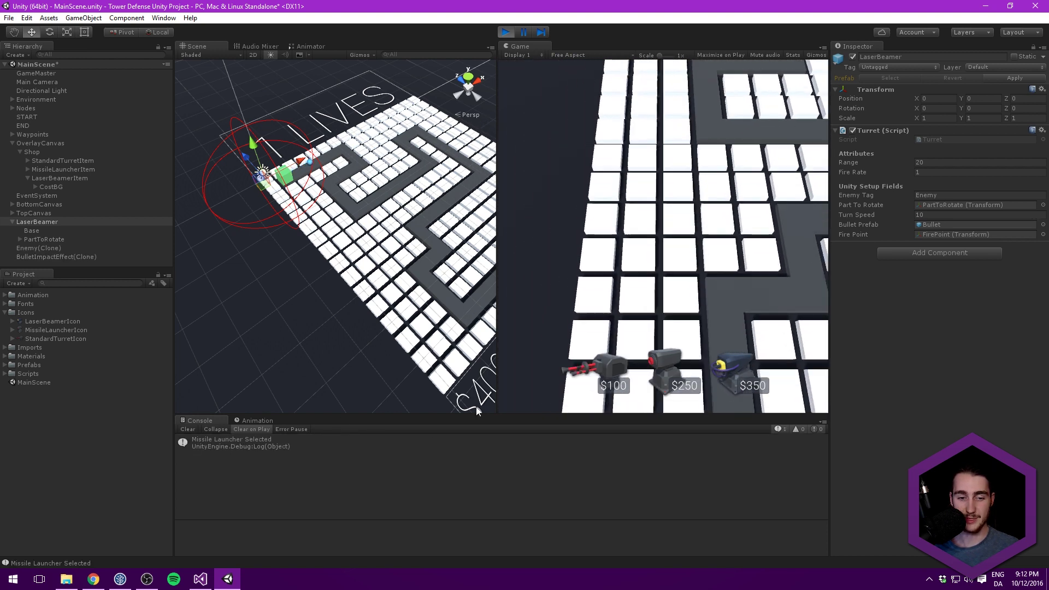
{"action": "left_click", "coordinate": [733, 370]}
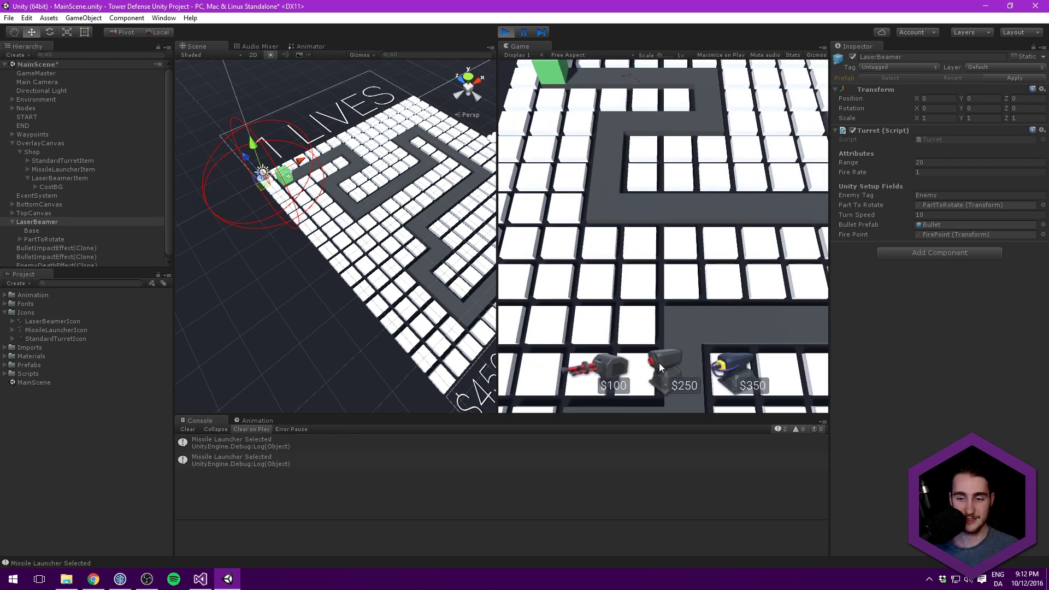
{"action": "left_click", "coordinate": [504, 31]}
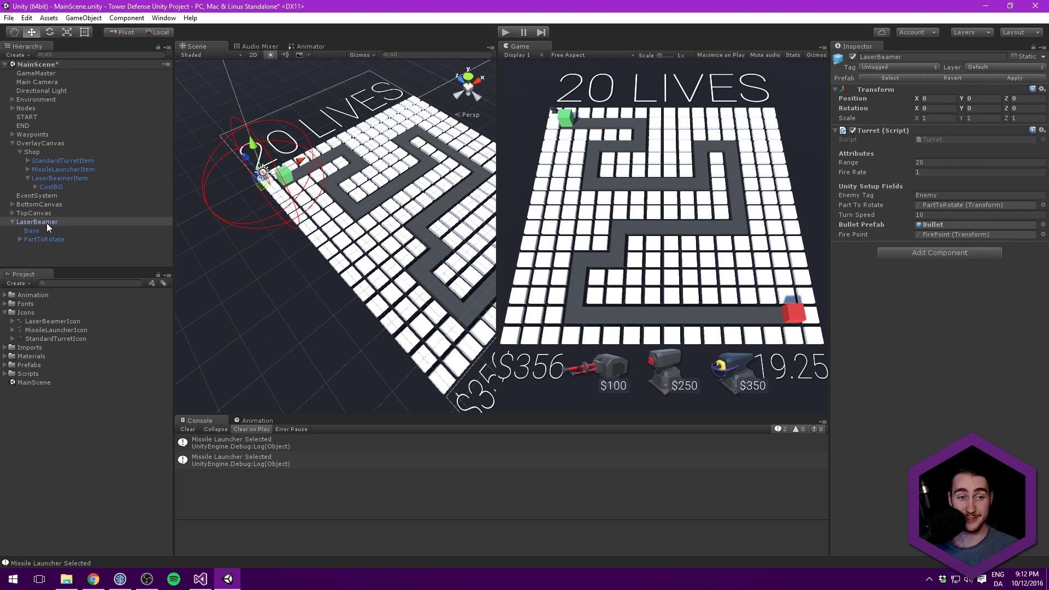
Change LaserBeamerItem's On Click function to Shop.SelectLaserBeamer.
{"action": "left_click", "coordinate": [60, 178]}
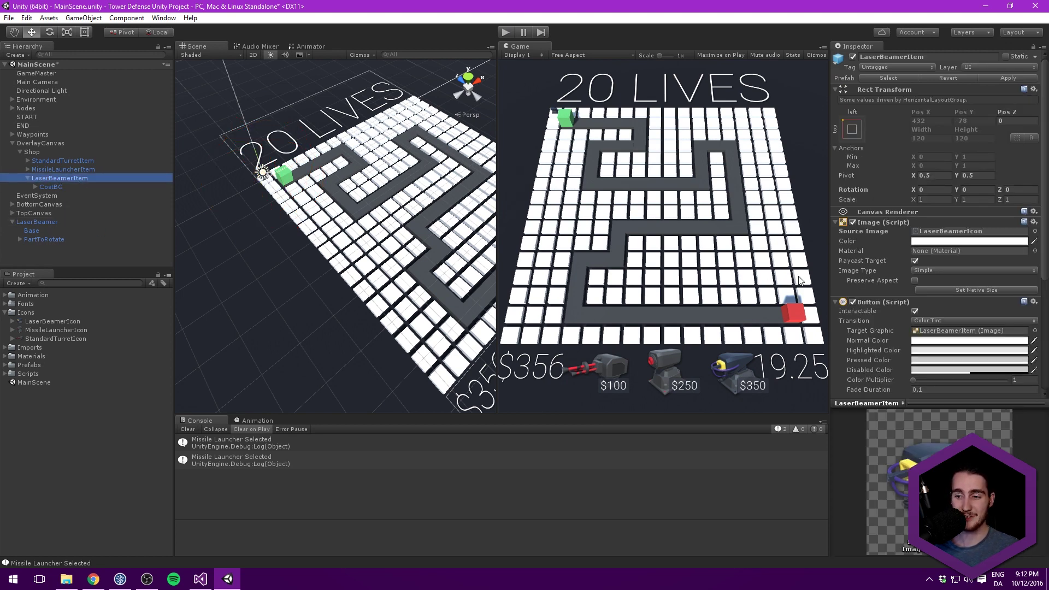
{"action": "scroll", "coordinate": [896, 281], "scroll_direction": "down", "scroll_amount": 5}
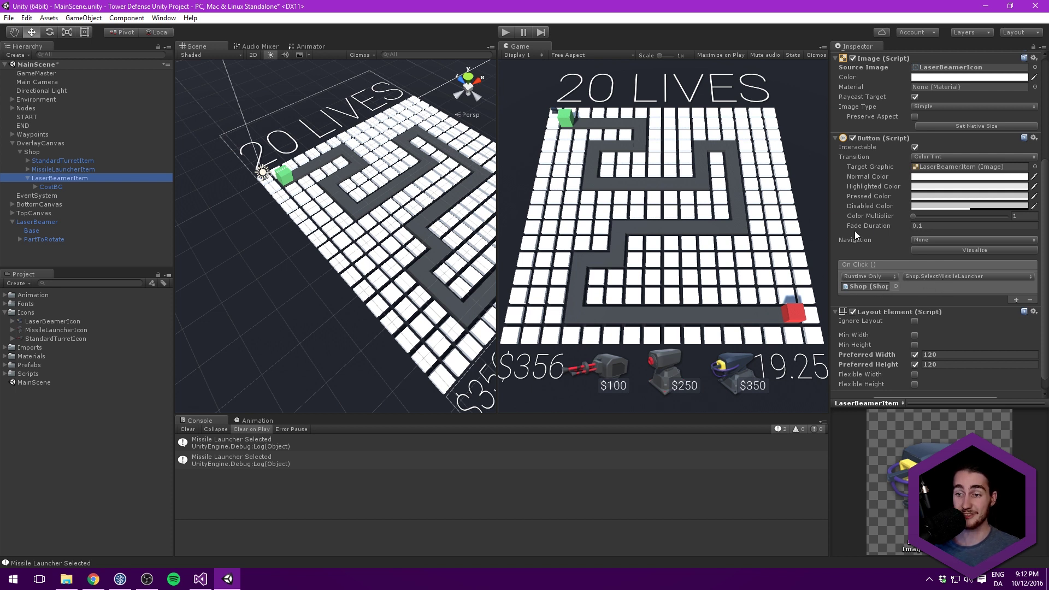
{"action": "left_click", "coordinate": [936, 288]}
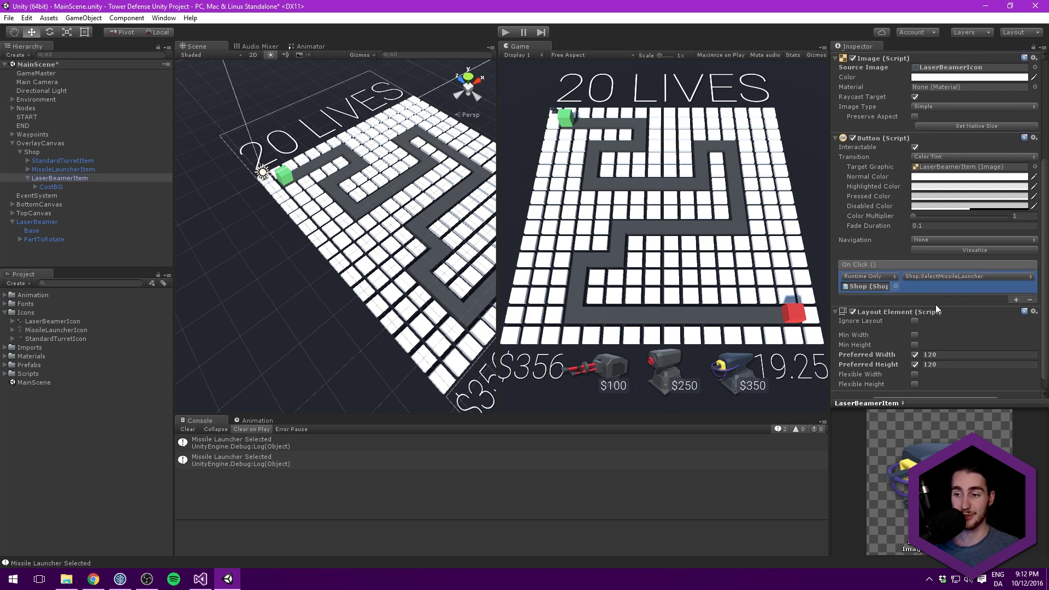
{"action": "left_click", "coordinate": [959, 275]}
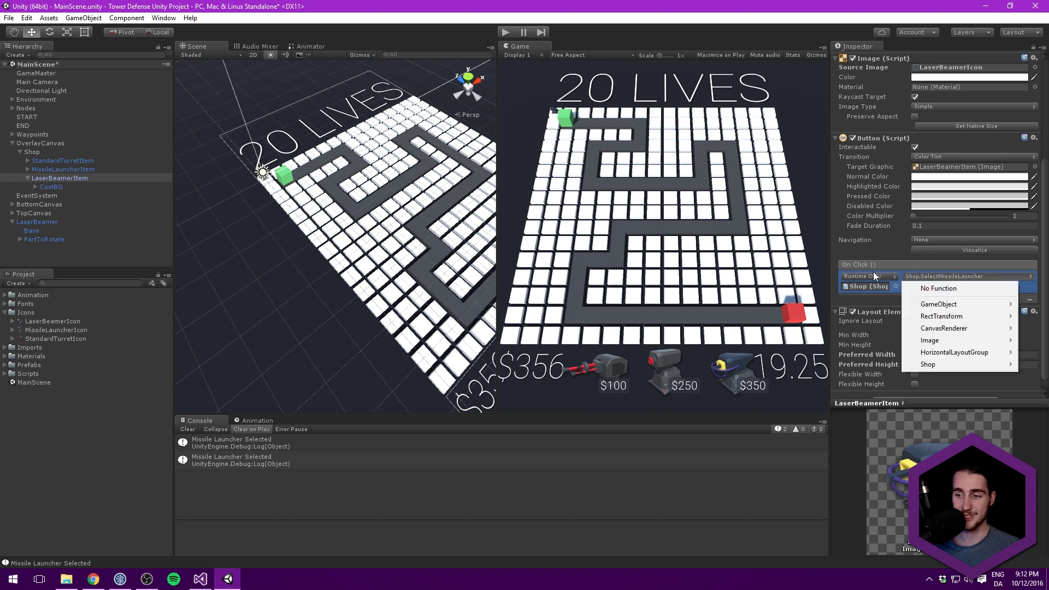
{"action": "mouse_move", "coordinate": [949, 363]}
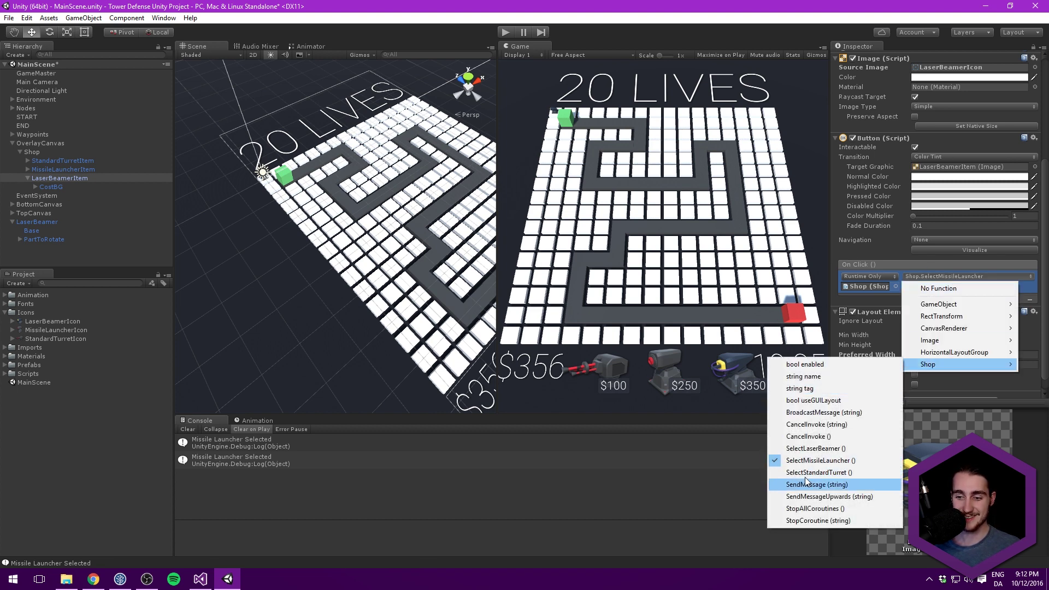
{"action": "left_click", "coordinate": [815, 448]}
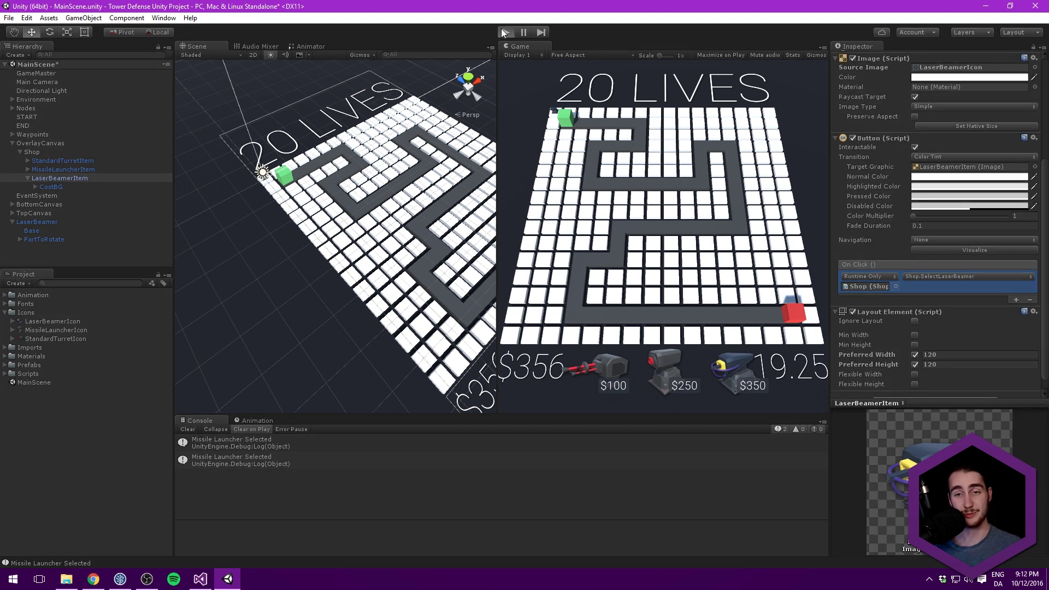
Play the game, buy a Laser Beamer, place it on a node inside the path's first bend and try building more.
{"action": "left_click", "coordinate": [503, 33]}
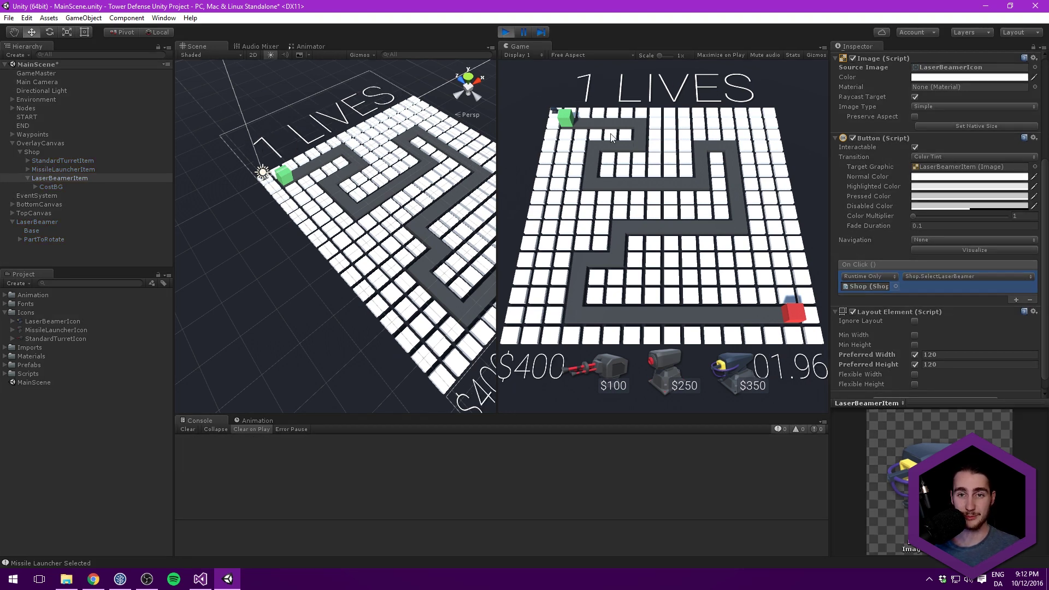
{"action": "left_click", "coordinate": [729, 373]}
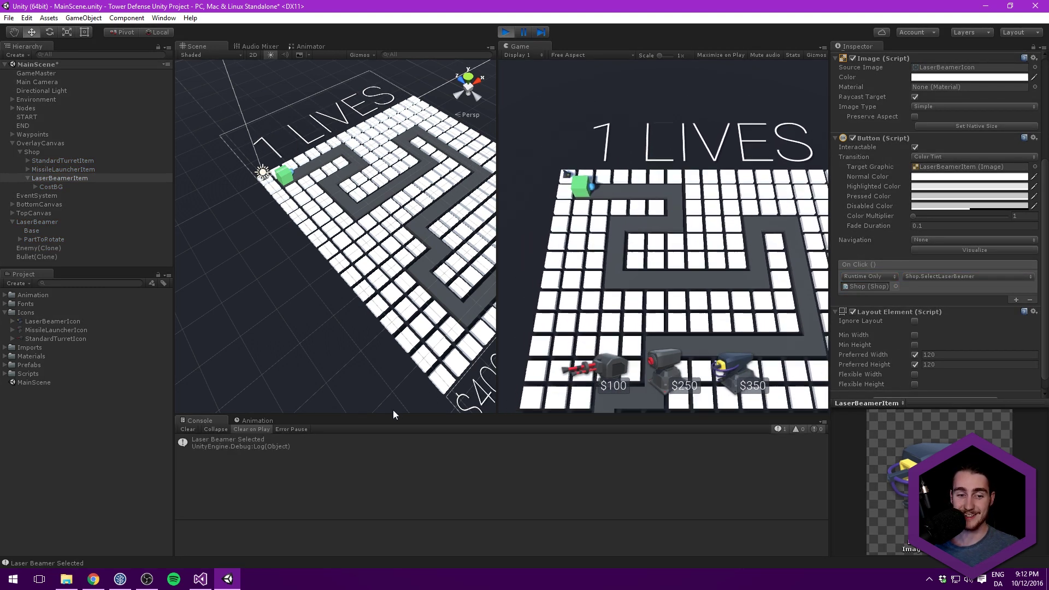
{"action": "left_click", "coordinate": [682, 263]}
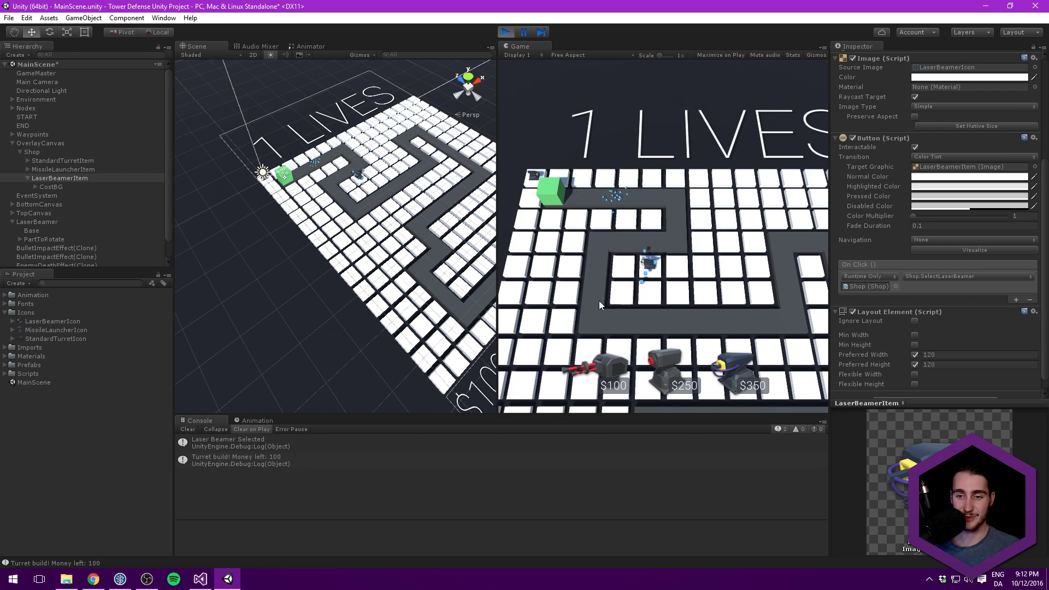
{"action": "left_click", "coordinate": [702, 218]}
{"action": "left_click", "coordinate": [677, 181]}
Inspect the placed Laser Beamer with the game camera up close and from afar, and stop the game.
{"action": "scroll", "coordinate": [607, 236], "scroll_direction": "up", "scroll_amount": 5}
{"action": "key", "text": "a"}
{"action": "key", "text": "d"}
{"action": "key", "text": "s"}
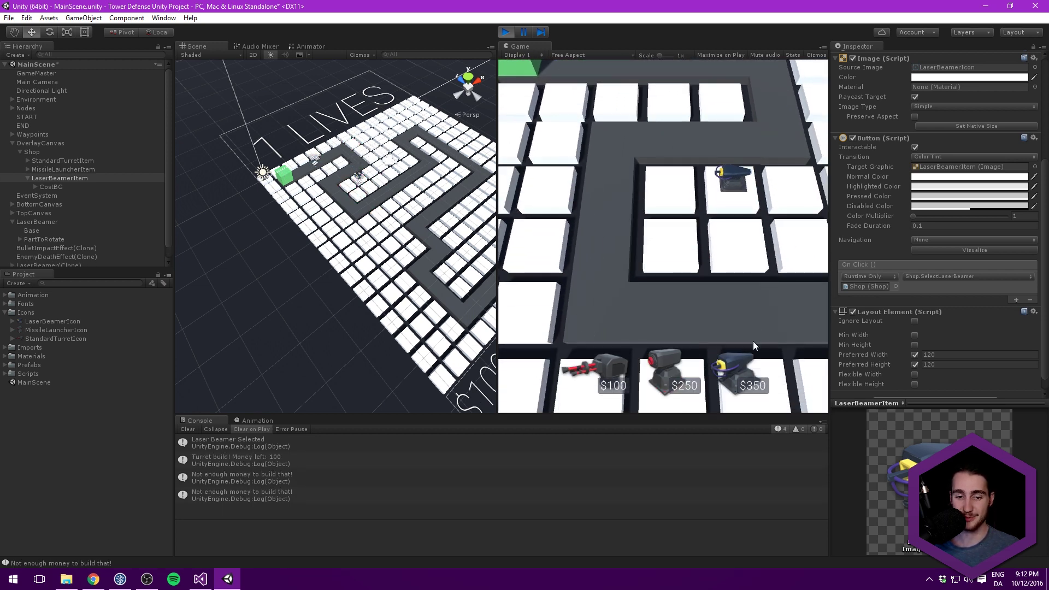
{"action": "key", "text": "w"}
{"action": "key", "text": "d"}
{"action": "scroll", "coordinate": [710, 328], "scroll_direction": "down", "scroll_amount": 10}
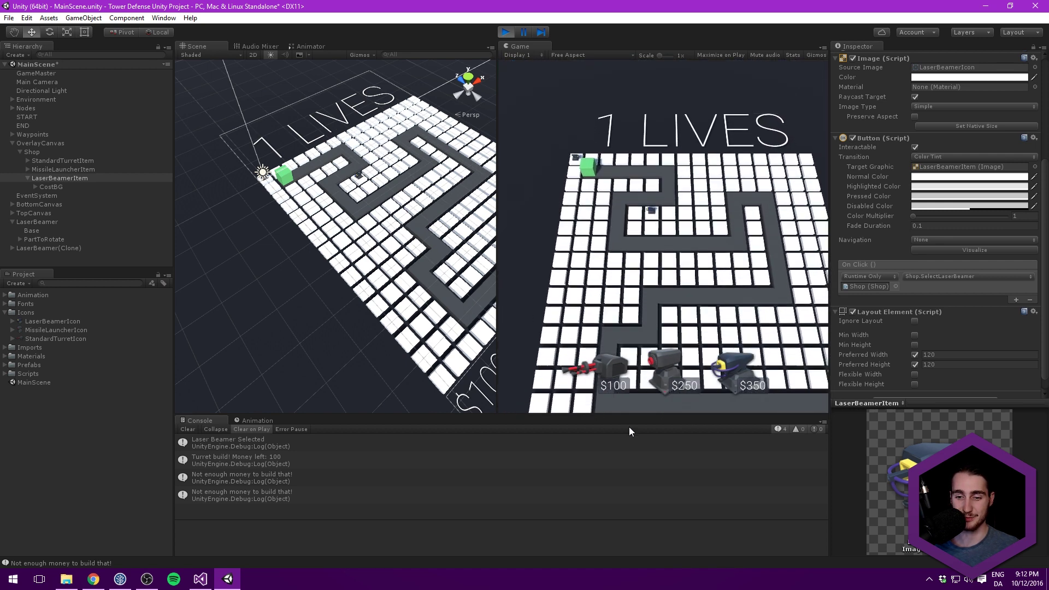
{"action": "left_click", "coordinate": [505, 31]}
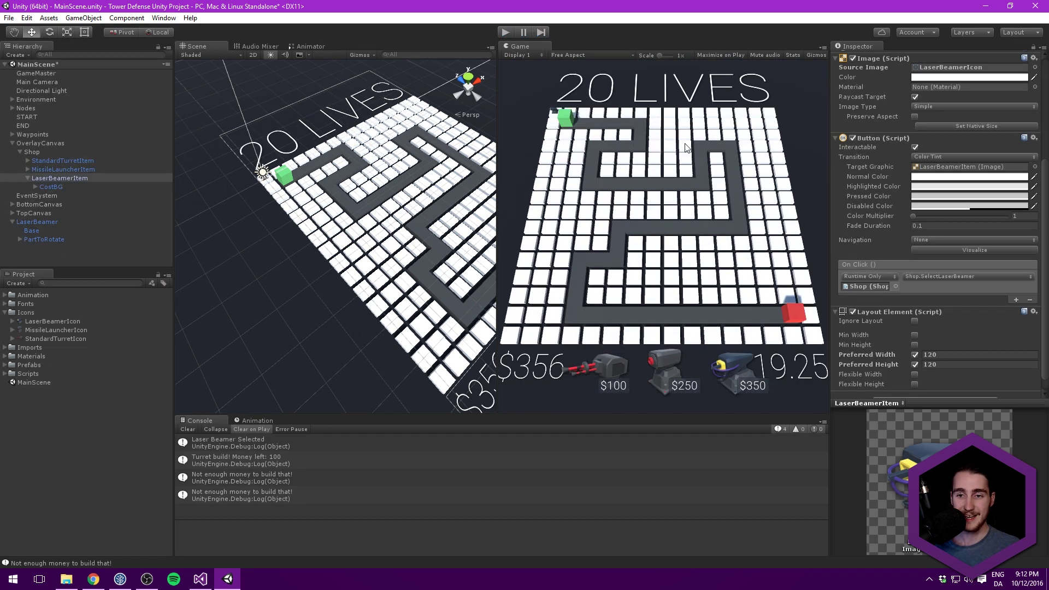
Collapse LaserBeamerItem, Shop and OverlayCanvas in the hierarchy, select LaserBeamer and save the scene.
{"action": "left_click", "coordinate": [63, 179]}
{"action": "left_click", "coordinate": [28, 178]}
{"action": "left_click", "coordinate": [34, 152]}
{"action": "left_click", "coordinate": [19, 152]}
{"action": "left_click", "coordinate": [22, 144]}
{"action": "left_click", "coordinate": [12, 143]}
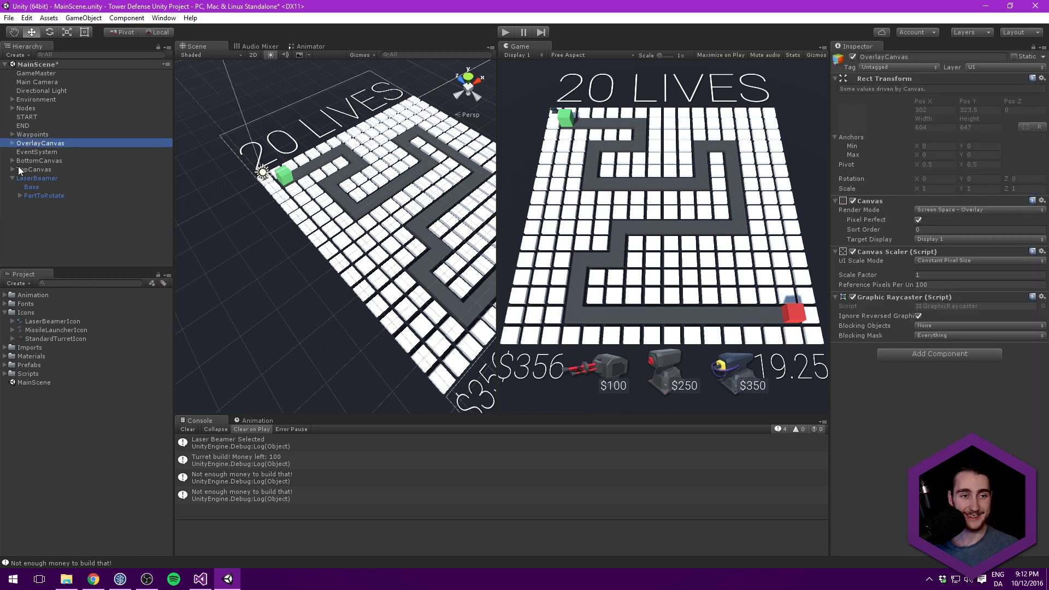
{"action": "left_click", "coordinate": [30, 178]}
{"action": "key", "text": "ctrl+s"}
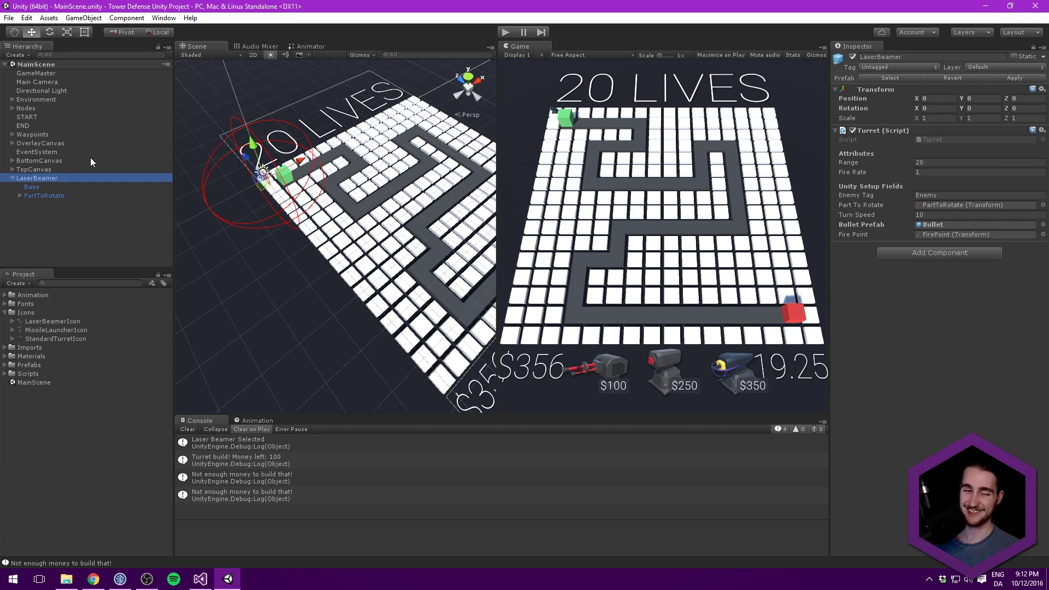
Select LaserBeamer and frame the turret up close in the Scene view.
{"action": "left_click", "coordinate": [41, 195]}
{"action": "left_click", "coordinate": [42, 170]}
{"action": "left_click", "coordinate": [42, 178]}
{"action": "middle_click_drag", "start_coordinate": [210, 132], "coordinate": [233, 150]}
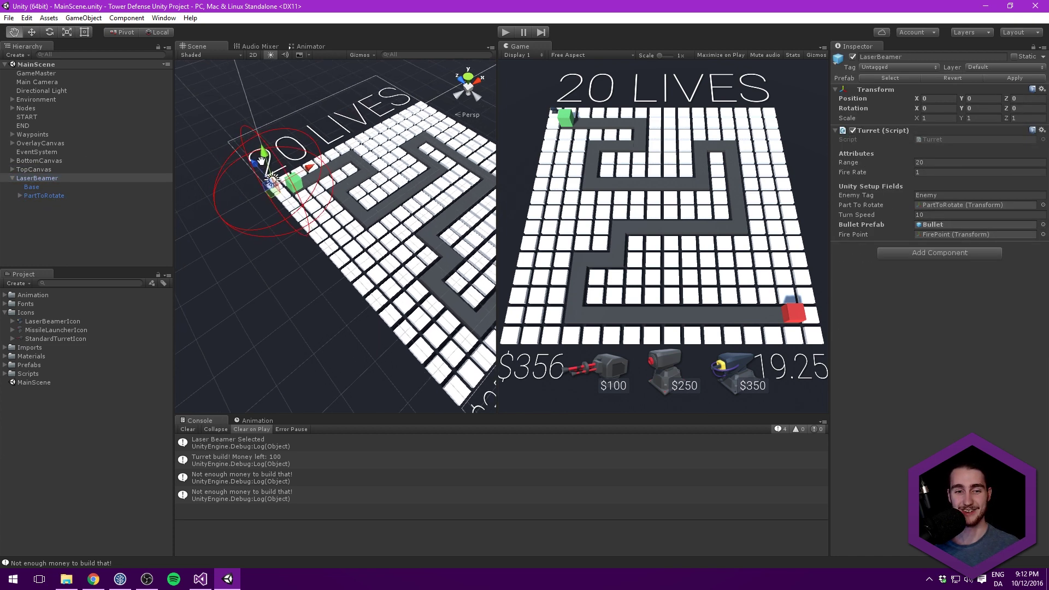
{"action": "key", "text": "f"}
{"action": "left_click_drag", "start_coordinate": [233, 149], "coordinate": [31, 178], "text": "alt"}
{"action": "right_click", "coordinate": [33, 178]}
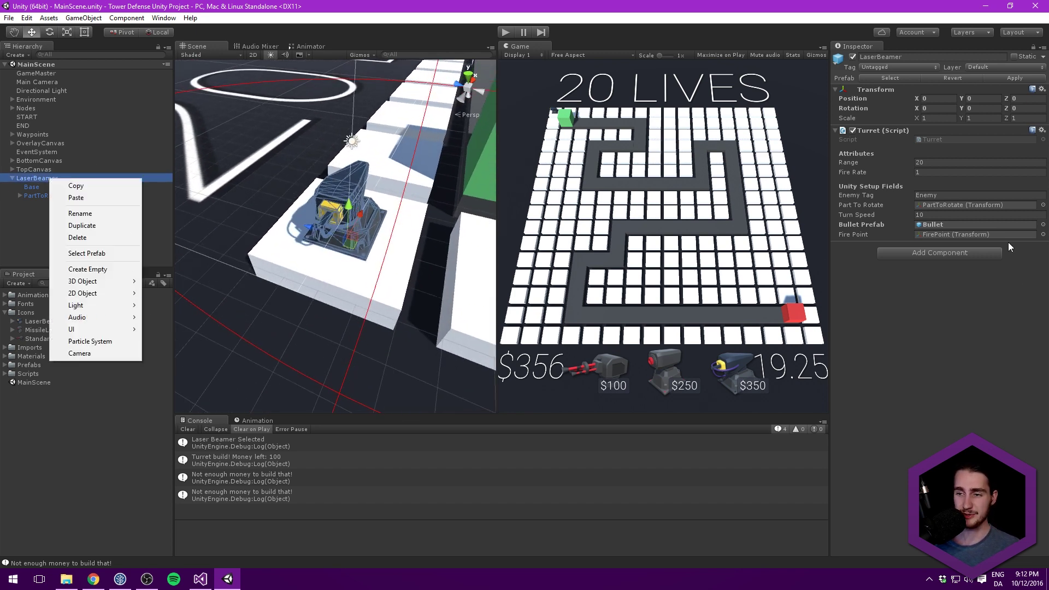
{"action": "left_click", "coordinate": [955, 293]}
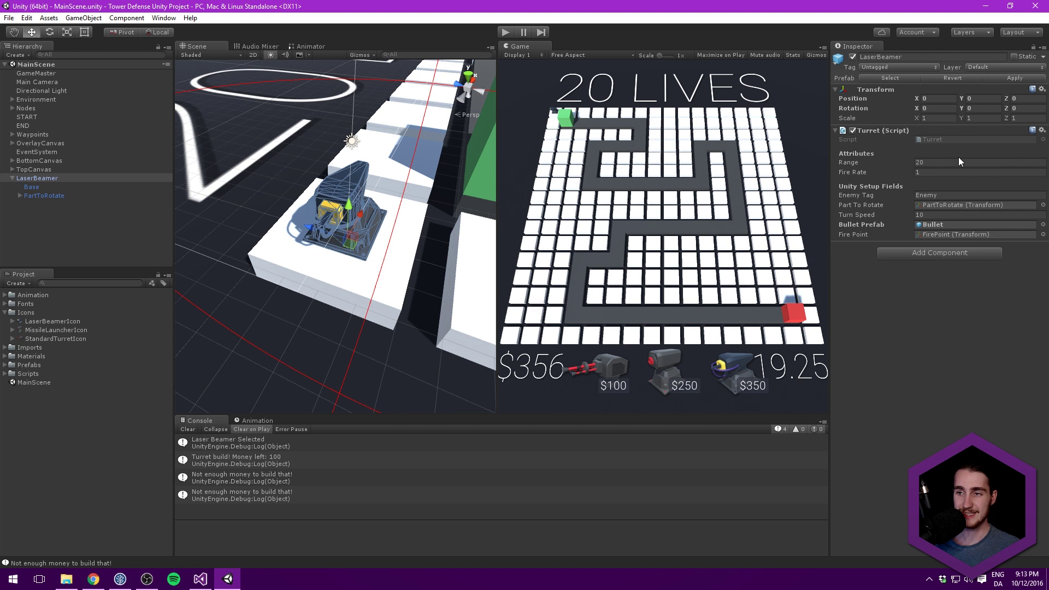
{"action": "right_click", "coordinate": [37, 180]}
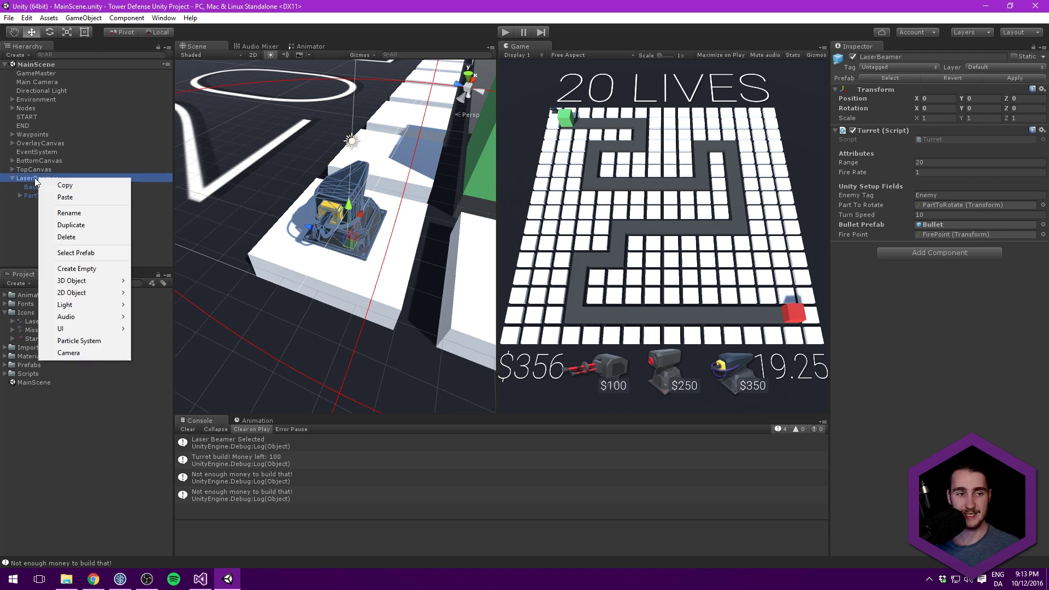
{"action": "left_click", "coordinate": [14, 248]}
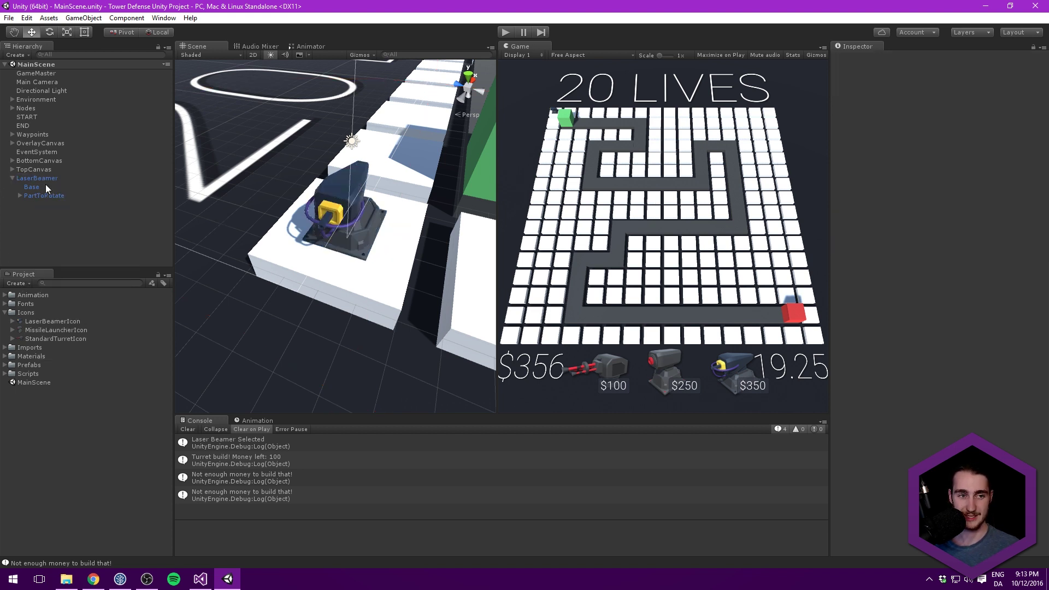
Add a Line Renderer component to LaserBeamer and set its Cast Shadows option to Off.
{"action": "left_click", "coordinate": [948, 253]}
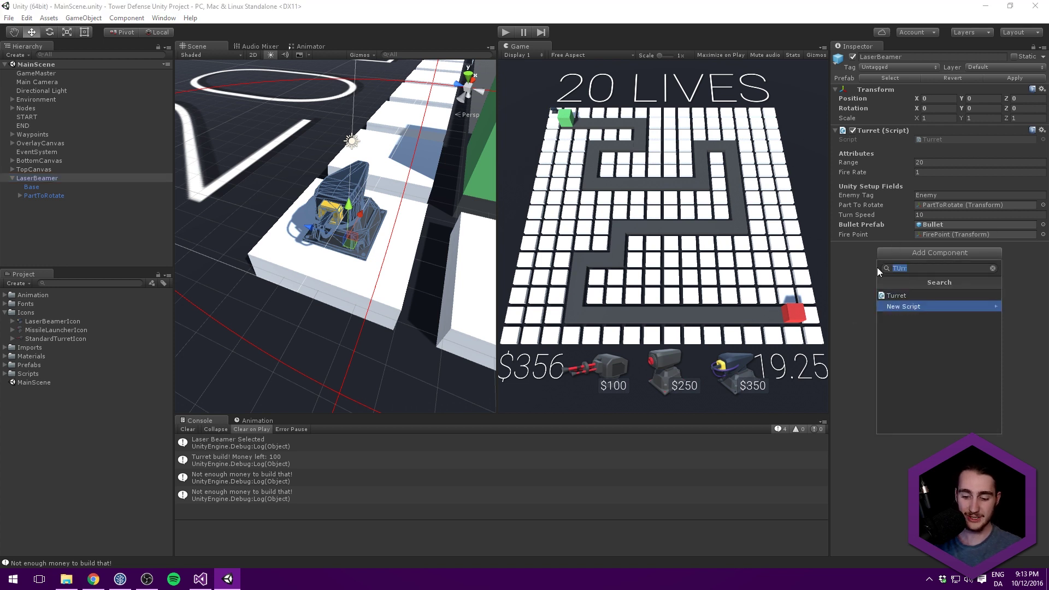
{"action": "key", "text": "BackSpace"}
{"action": "type", "text": "line"}
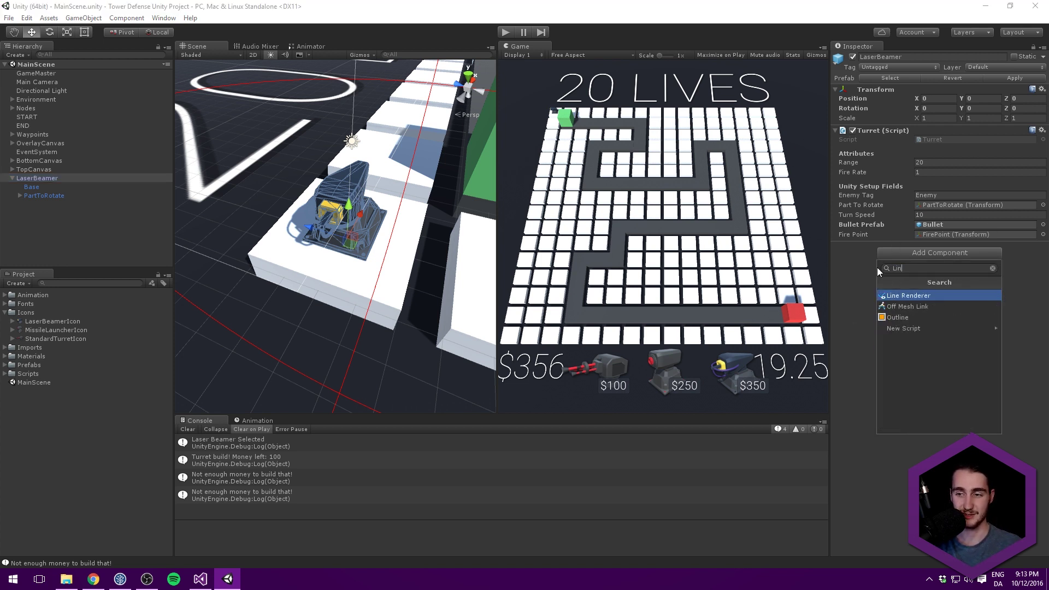
{"action": "key", "text": "Return"}
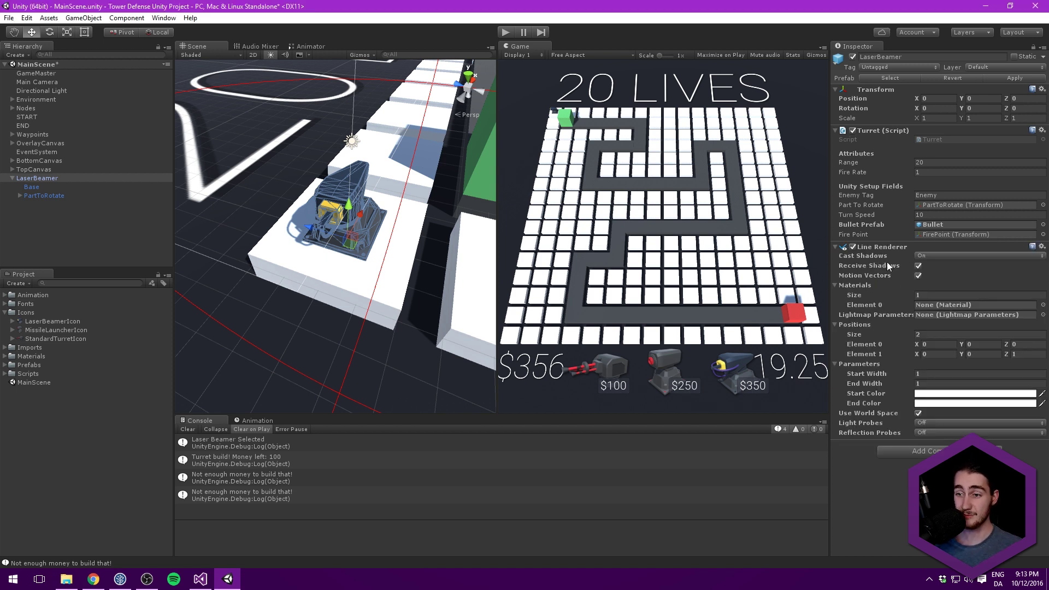
{"action": "left_click", "coordinate": [925, 255]}
{"action": "left_click", "coordinate": [916, 269]}
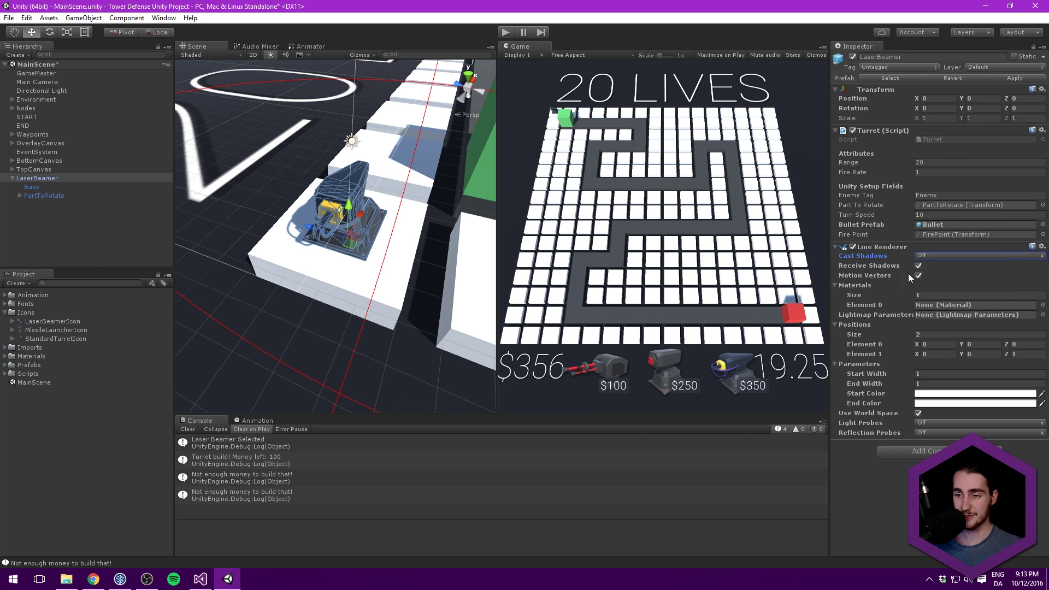
Turn off Receive Shadows on the Line Renderer and set position Element 0 to Y 3 and Element 1 to Y 3, Z 5.
{"action": "left_click", "coordinate": [920, 266]}
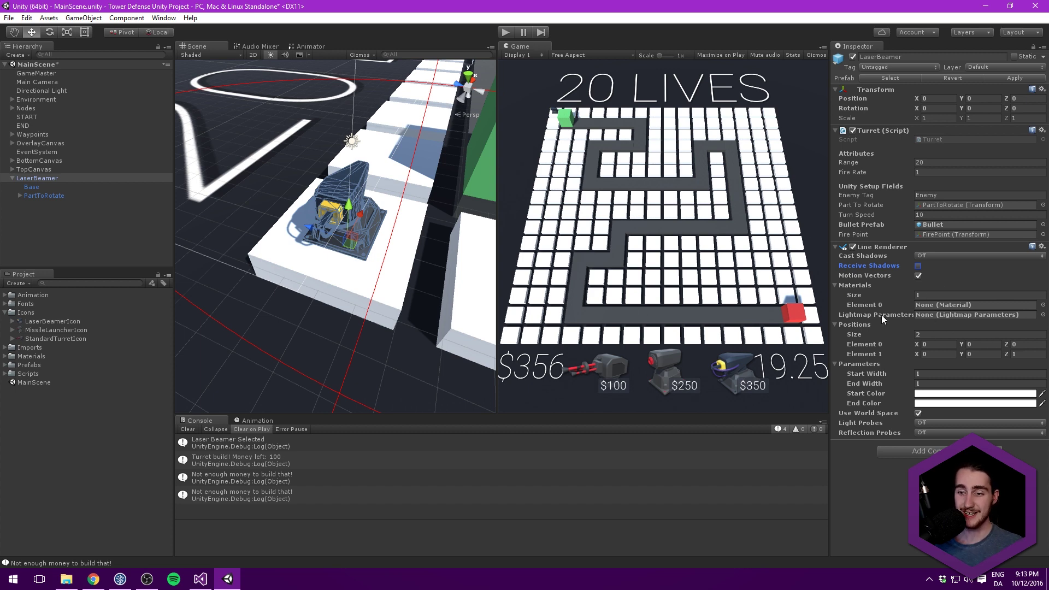
{"action": "left_click_drag", "start_coordinate": [327, 194], "coordinate": [416, 136], "text": "alt"}
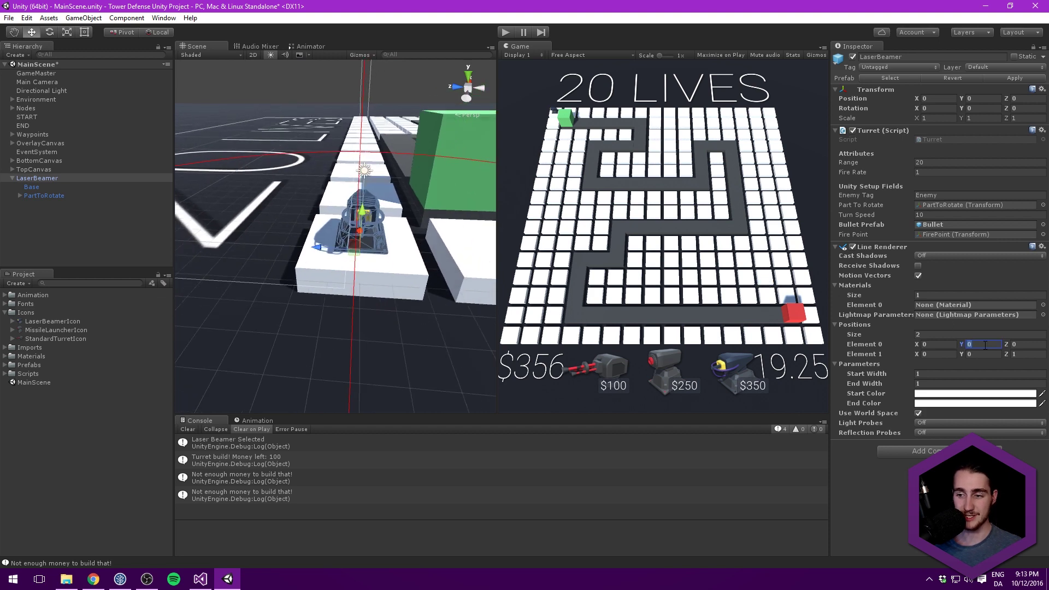
{"action": "type", "text": "3"}
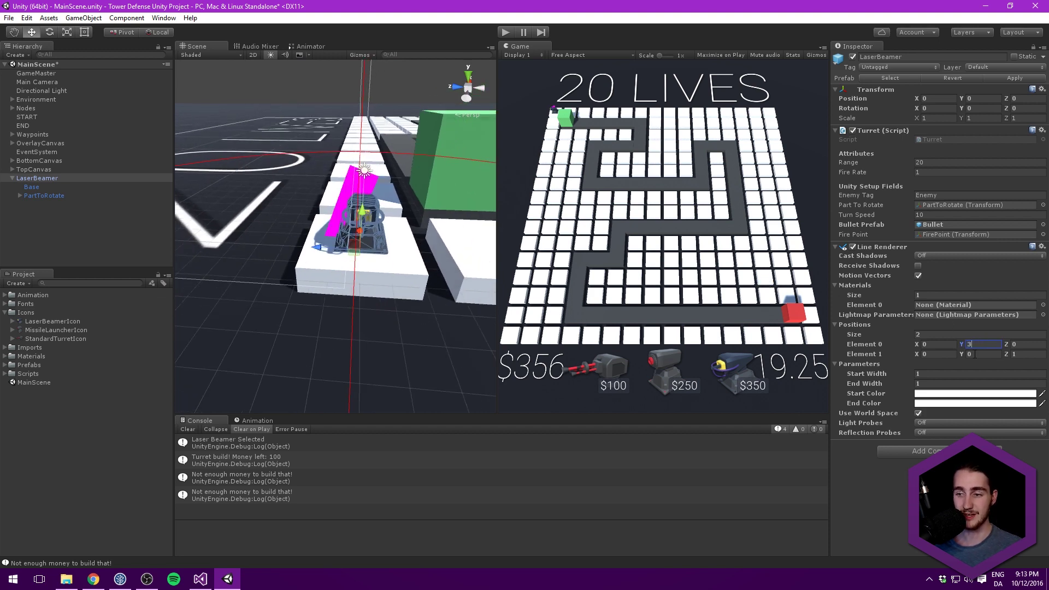
{"action": "left_click", "coordinate": [1018, 354]}
{"action": "key", "text": "shift+Tab"}
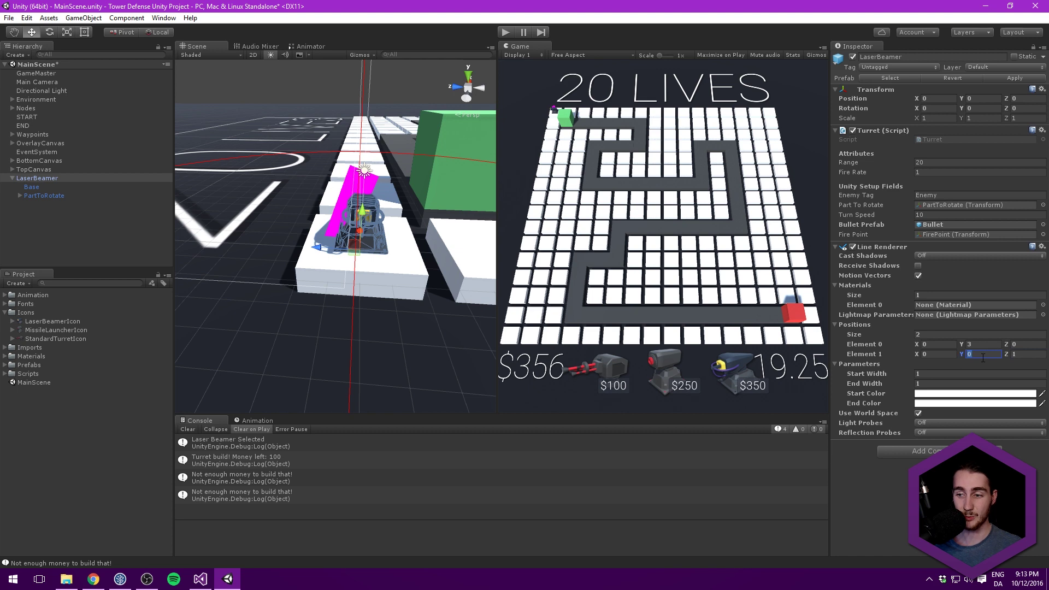
{"action": "type", "text": "3"}
{"action": "key", "text": "Tab"}
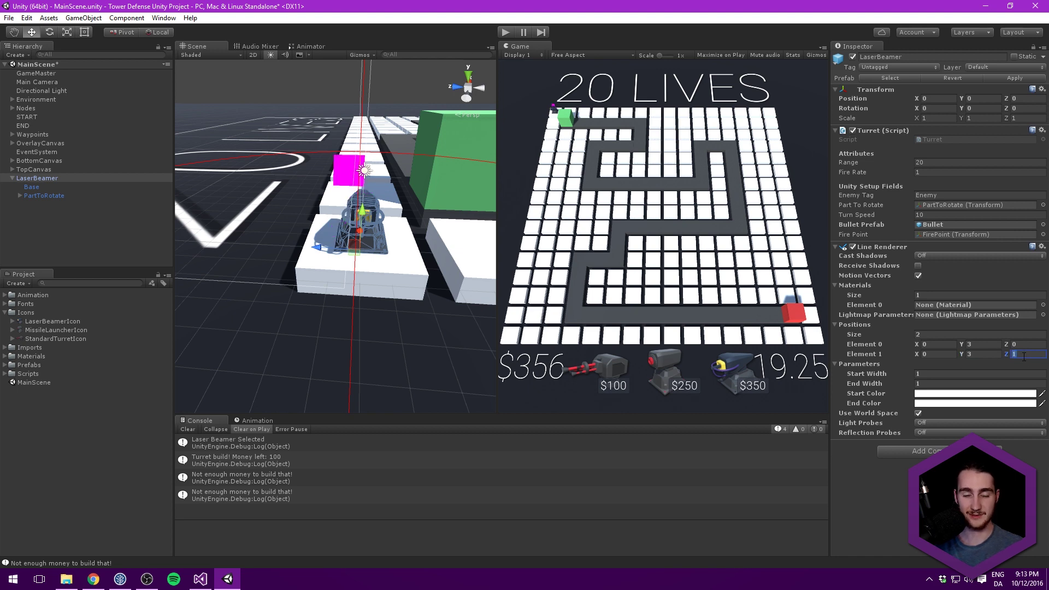
{"action": "type", "text": "5"}
Set the Line Renderer's Start Width and End Width to 0.3.
{"action": "left_click_drag", "start_coordinate": [357, 256], "coordinate": [553, 246], "text": "alt"}
{"action": "left_click_drag", "start_coordinate": [427, 255], "coordinate": [407, 156], "text": "alt"}
{"action": "middle_click_drag", "start_coordinate": [407, 156], "coordinate": [419, 170]}
{"action": "left_click", "coordinate": [933, 375]}
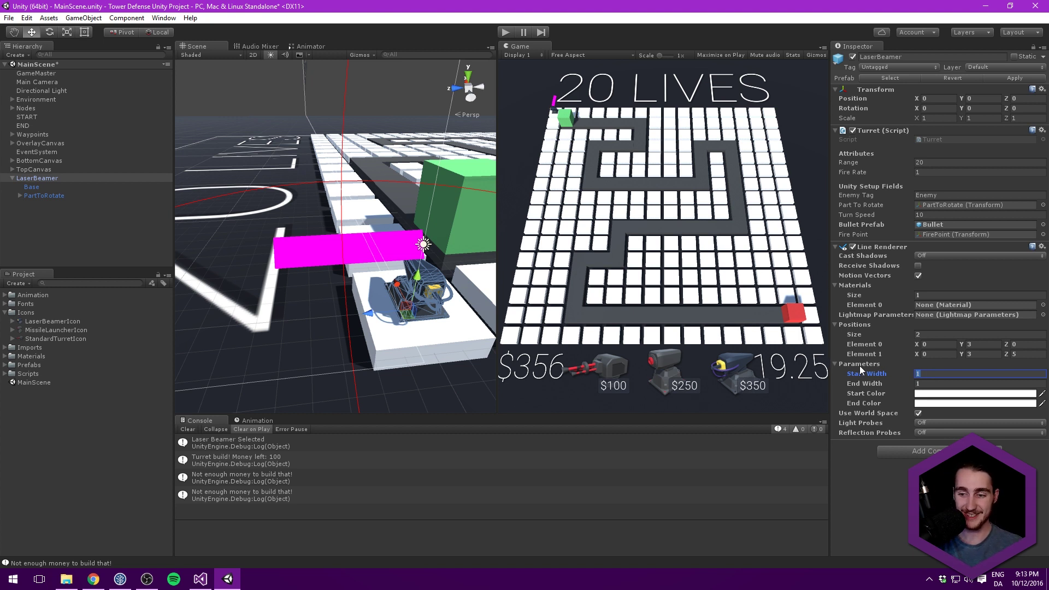
{"action": "type", "text": "0.3"}
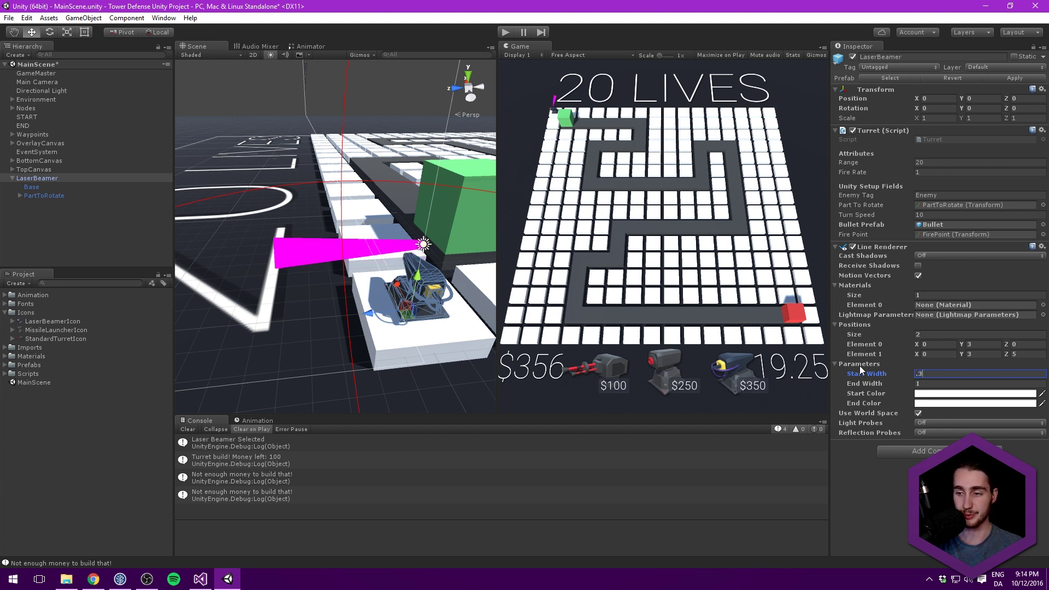
{"action": "key", "text": "Tab"}
{"action": "key", "text": "Tab"}
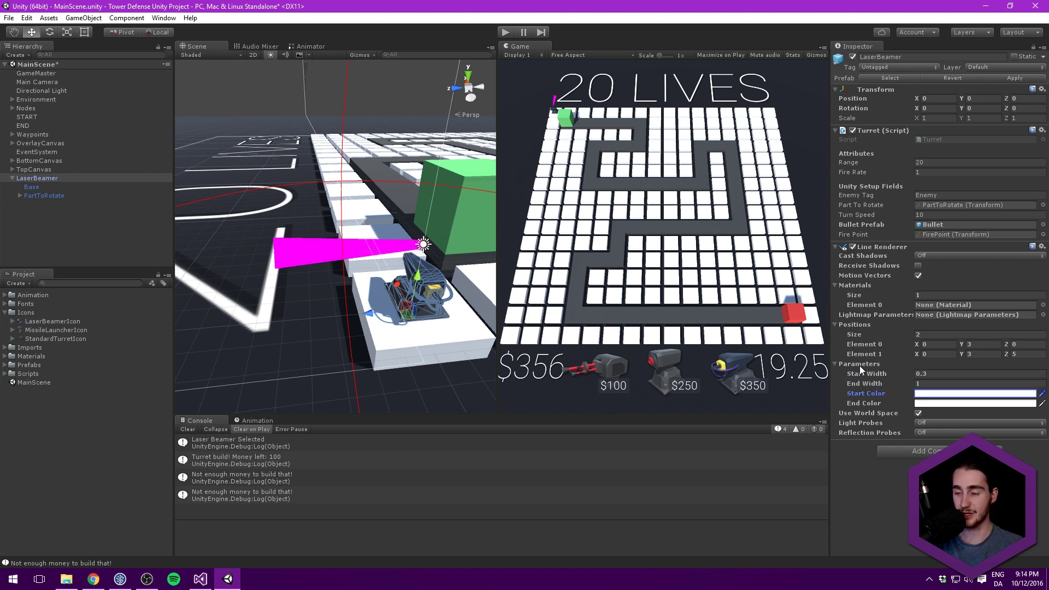
{"action": "key", "text": "shift+Tab"}
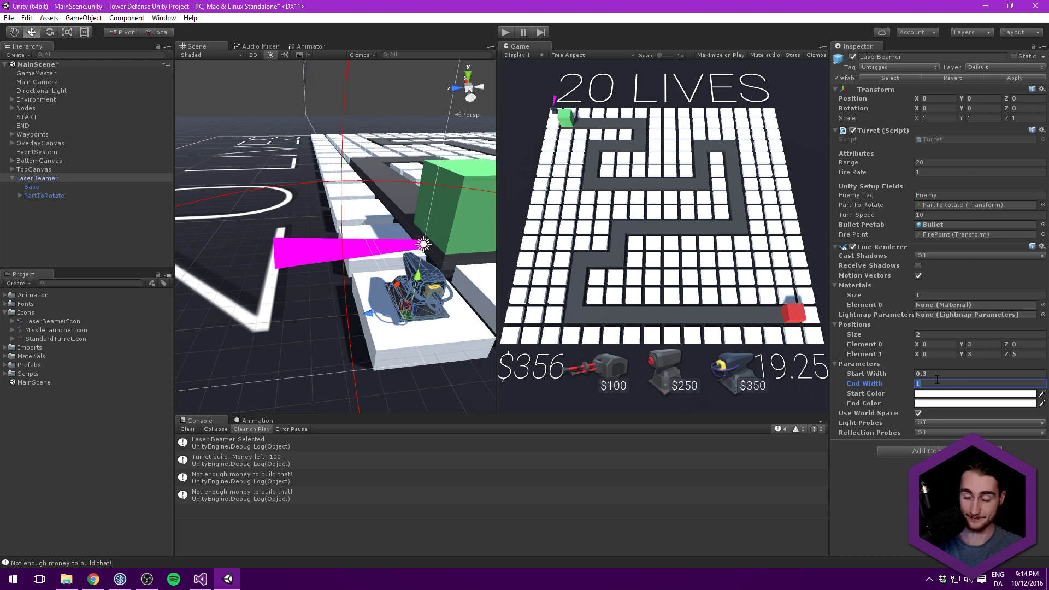
{"action": "type", "text": "0.3"}
Create a new material named Laser in the Materials folder.
{"action": "left_click_drag", "start_coordinate": [401, 155], "coordinate": [467, 181], "text": "alt"}
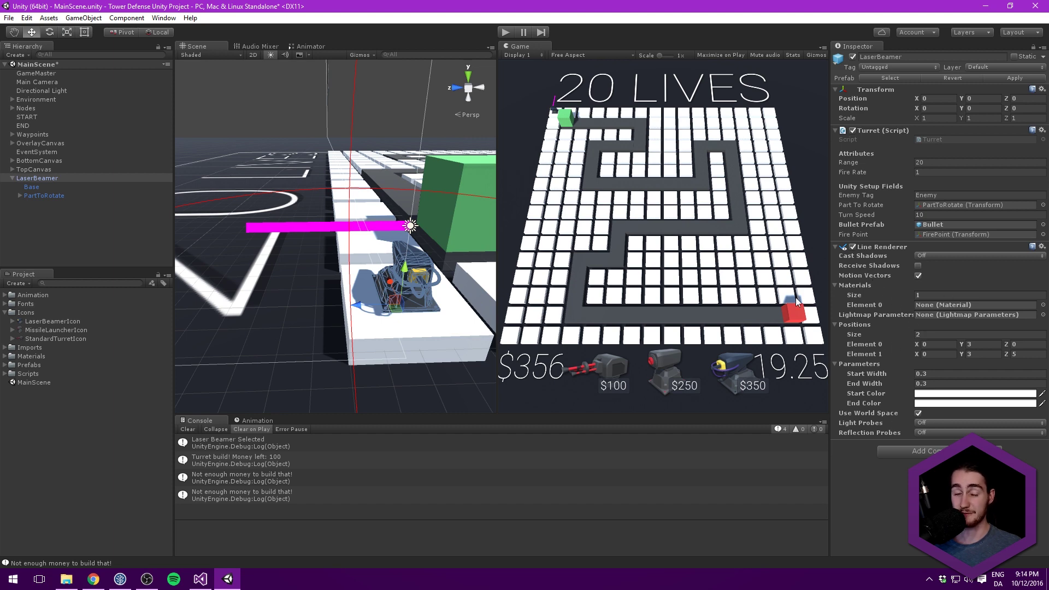
{"action": "mouse_move", "coordinate": [312, 220]}
{"action": "left_mouse_down", "text": "alt"}
{"action": "mouse_move", "coordinate": [320, 232]}
{"action": "mouse_move", "coordinate": [307, 227]}
{"action": "left_mouse_up", "text": "alt"}
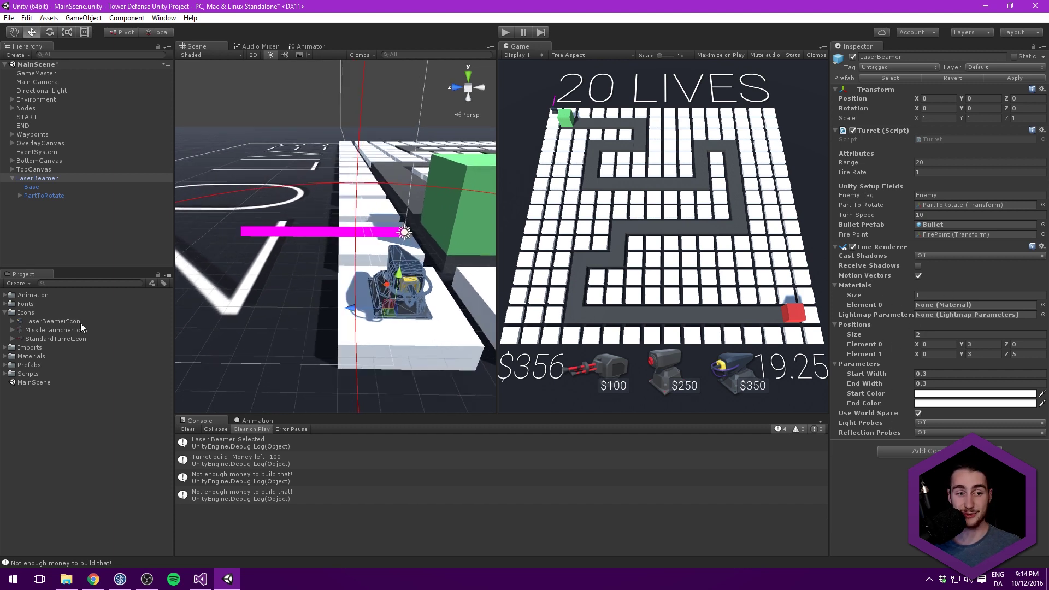
{"action": "left_click", "coordinate": [5, 356]}
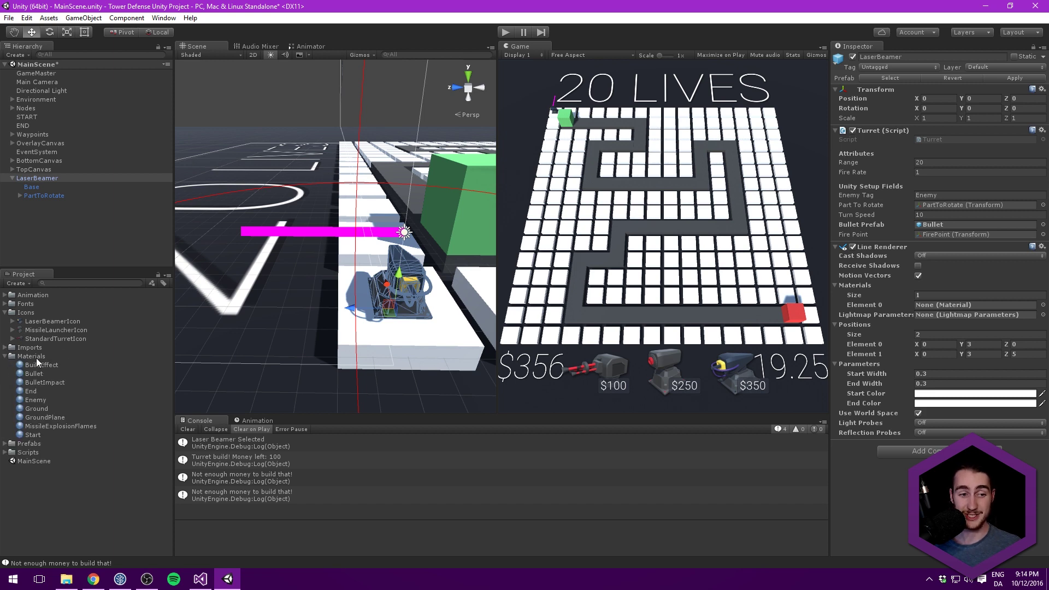
{"action": "right_click", "coordinate": [39, 358]}
{"action": "mouse_move", "coordinate": [98, 366]}
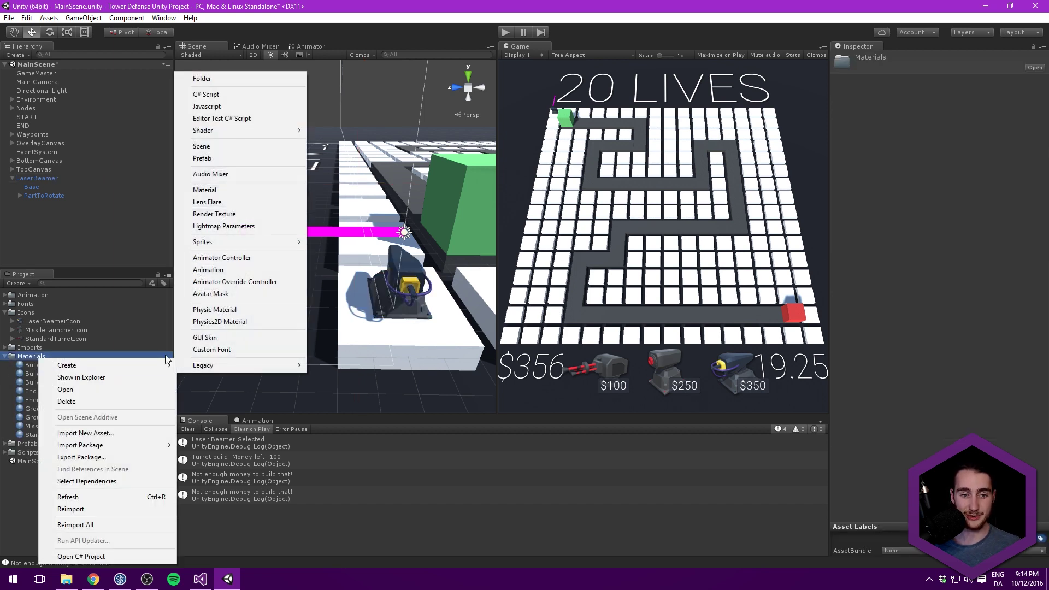
{"action": "left_click", "coordinate": [210, 192]}
{"action": "type", "text": "Laser"}
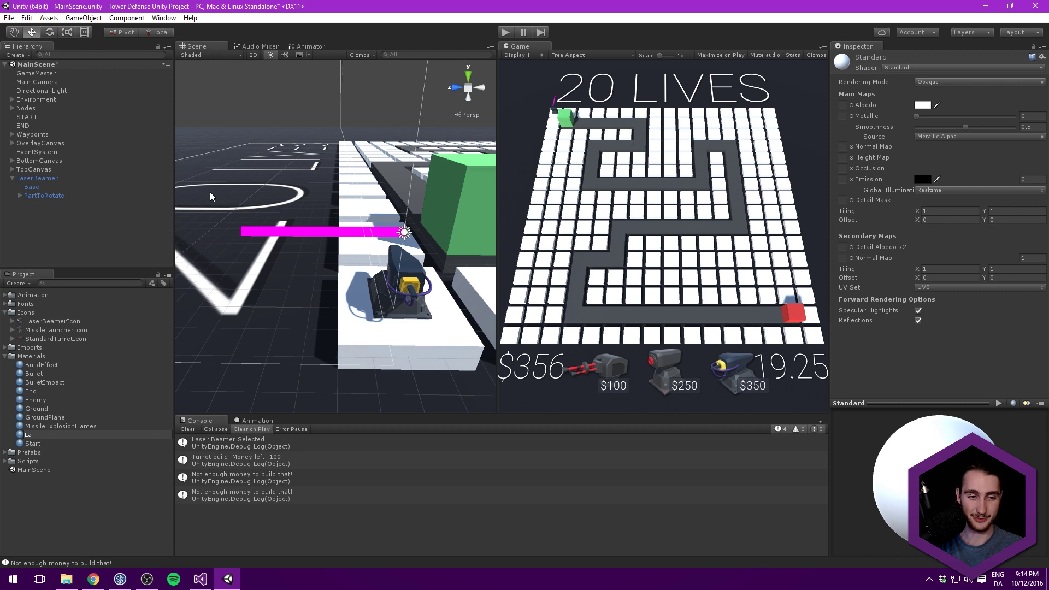
{"action": "key", "text": "Return"}
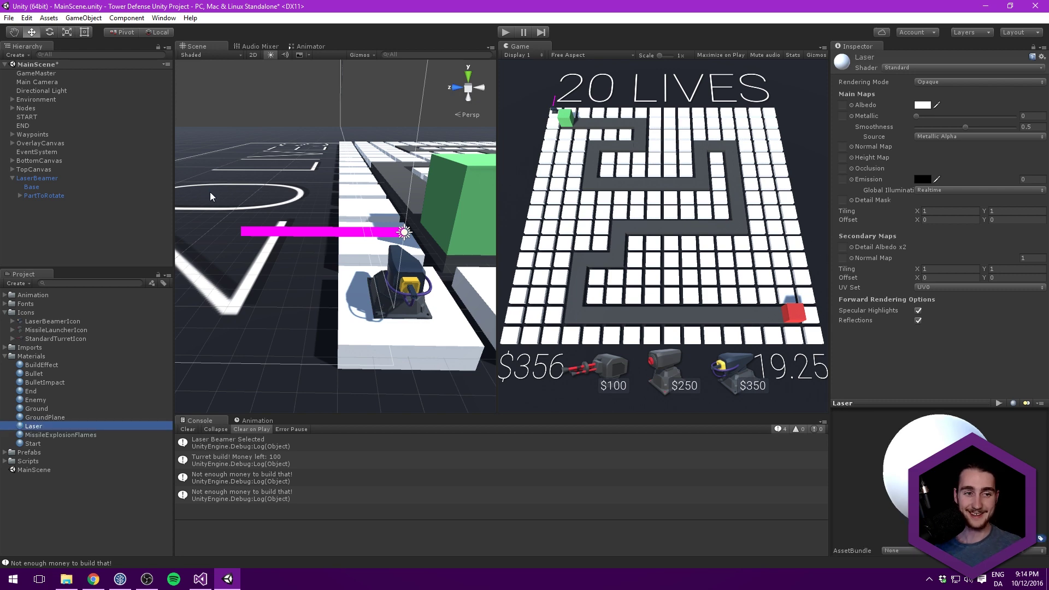
Assign the Laser material to Element 0 of LaserBeamer's Line Renderer and set its shader to Particles/Alpha Blended.
{"action": "left_click", "coordinate": [53, 179]}
{"action": "left_click_drag", "start_coordinate": [33, 426], "coordinate": [947, 307]}
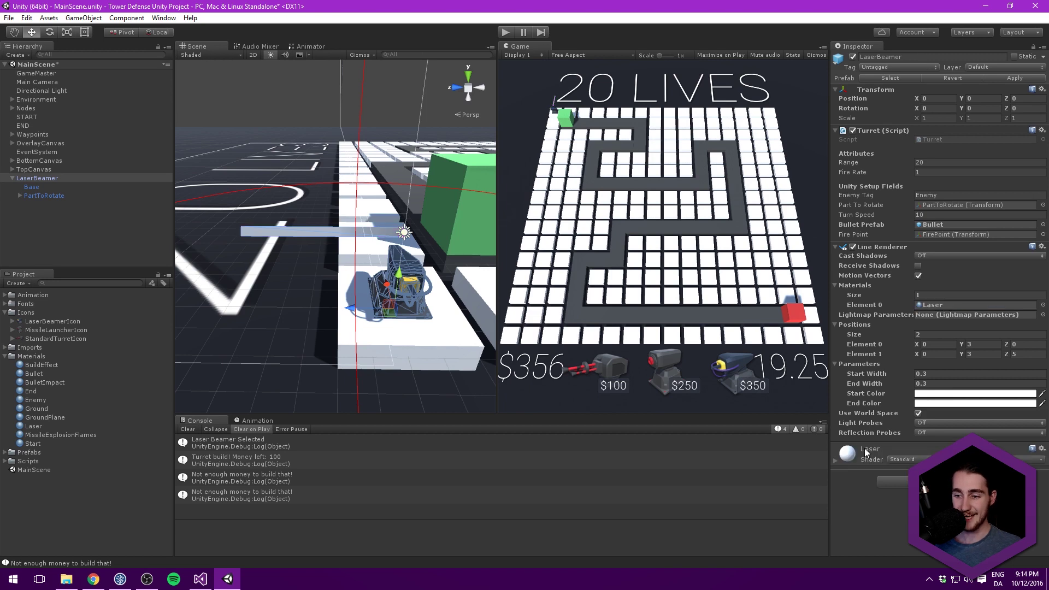
{"action": "scroll", "coordinate": [866, 426], "scroll_direction": "down", "scroll_amount": 8}
{"action": "left_click", "coordinate": [908, 276]}
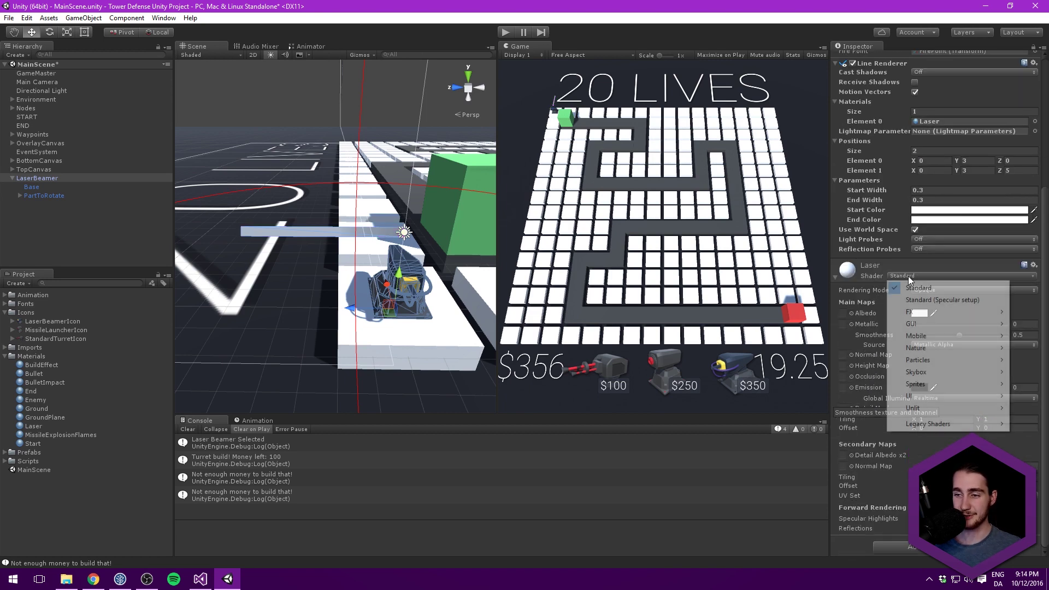
{"action": "mouse_move", "coordinate": [934, 409]}
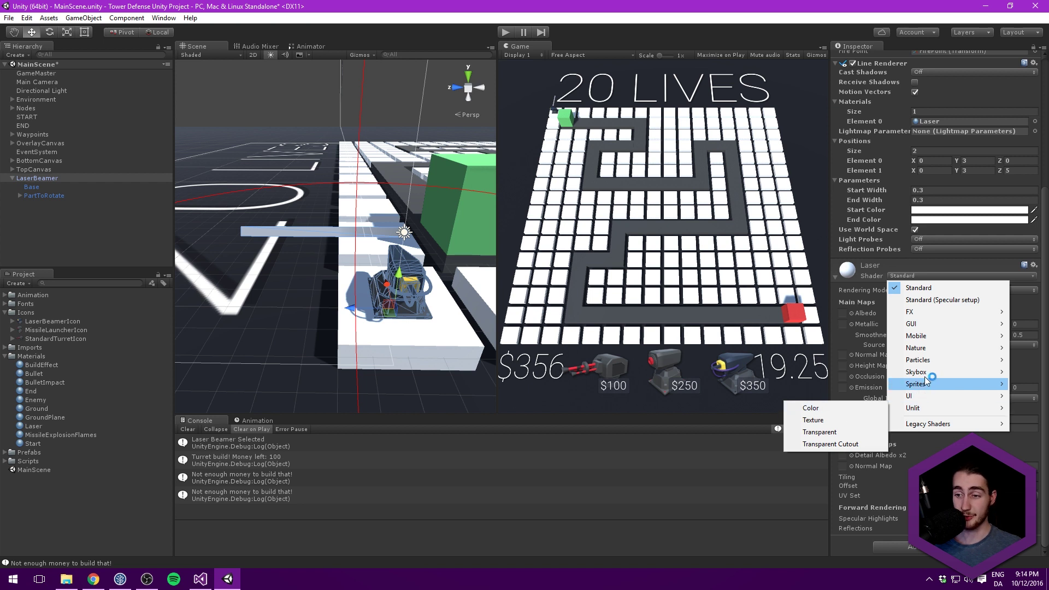
{"action": "mouse_move", "coordinate": [923, 361]}
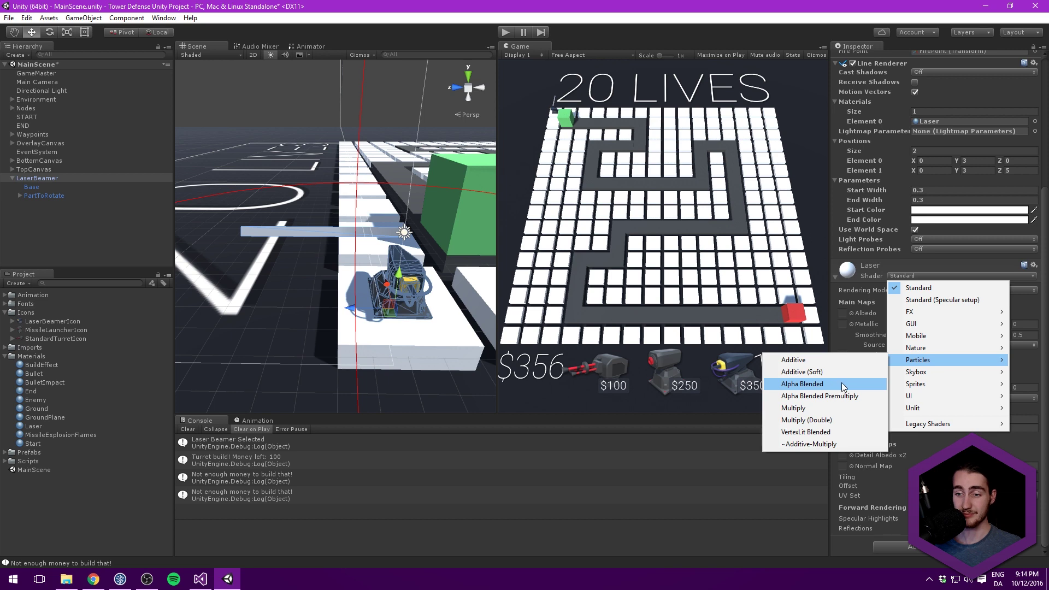
{"action": "left_click", "coordinate": [841, 384]}
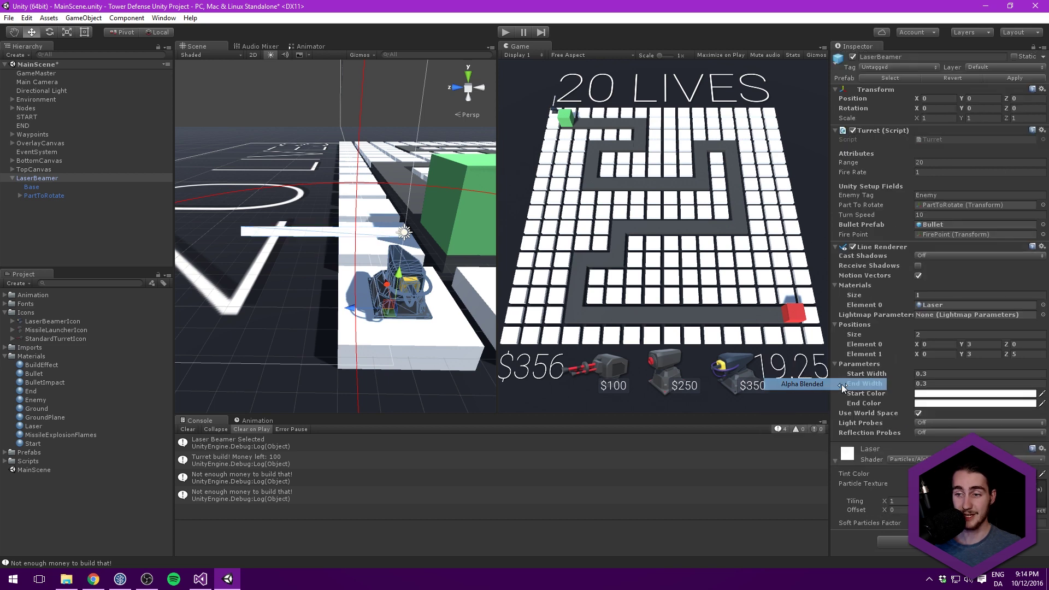
{"action": "middle_click_drag", "start_coordinate": [339, 241], "coordinate": [368, 235]}
{"action": "left_click_drag", "start_coordinate": [368, 235], "coordinate": [459, 257], "text": "alt"}
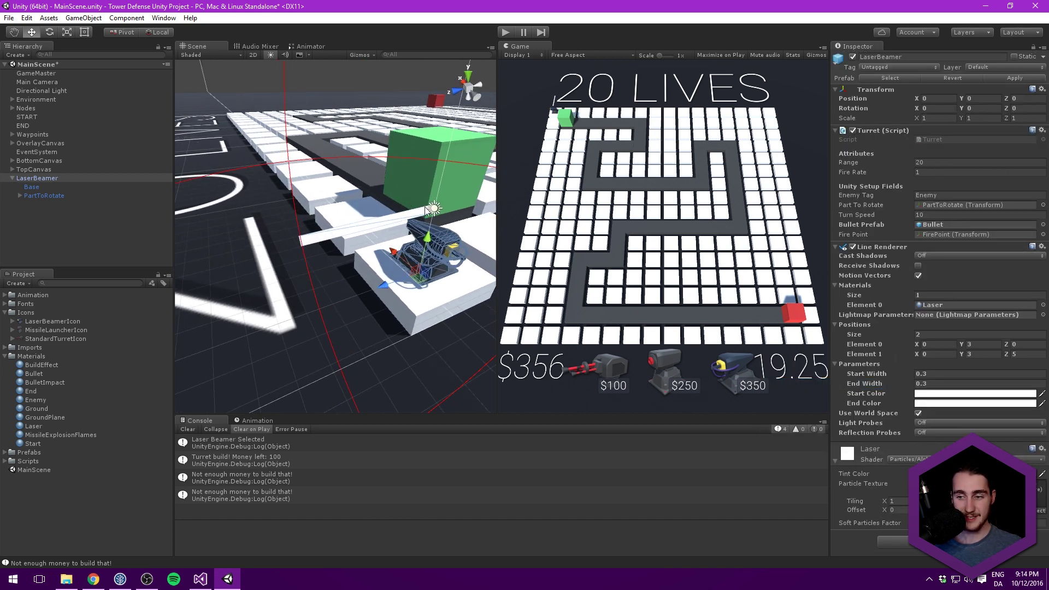
{"action": "left_click", "coordinate": [931, 395]}
{"action": "left_click_drag", "start_coordinate": [952, 241], "coordinate": [975, 243]}
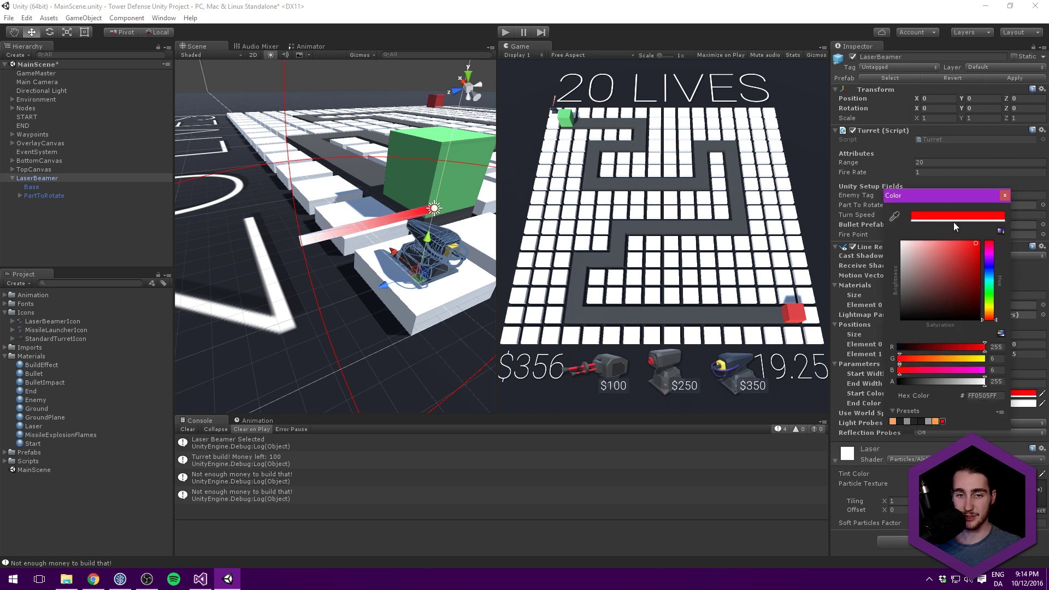
{"action": "left_click", "coordinate": [1005, 196]}
{"action": "key", "text": "ctrl+z"}
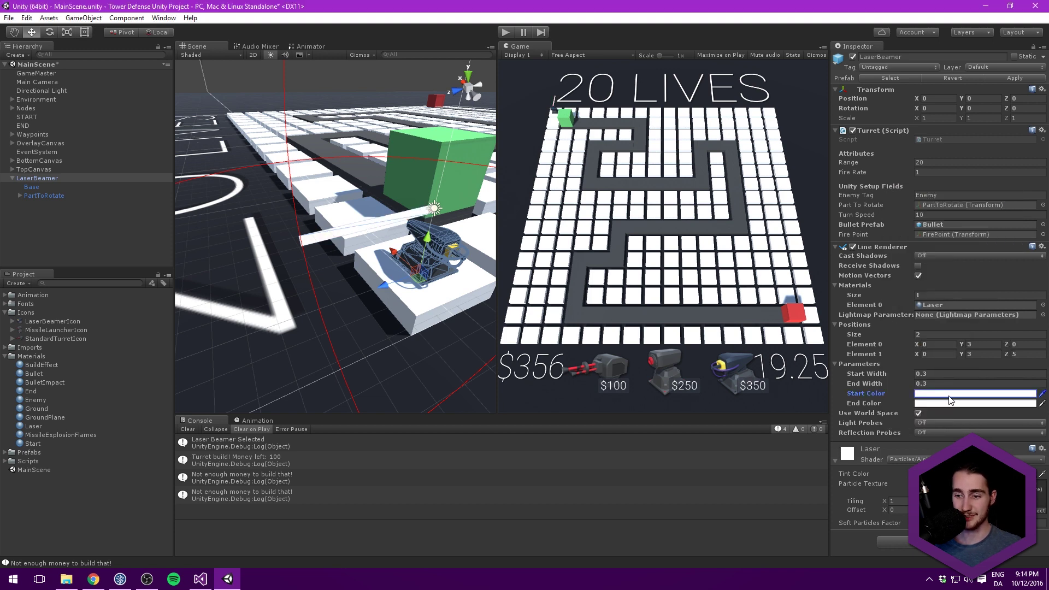
Set the Line Renderer's Start Color to orange FF8E00 and its End Color to a bright red.
{"action": "left_click", "coordinate": [947, 395]}
{"action": "left_click_drag", "start_coordinate": [993, 317], "coordinate": [990, 314]}
{"action": "left_click_drag", "start_coordinate": [944, 250], "coordinate": [995, 181]}
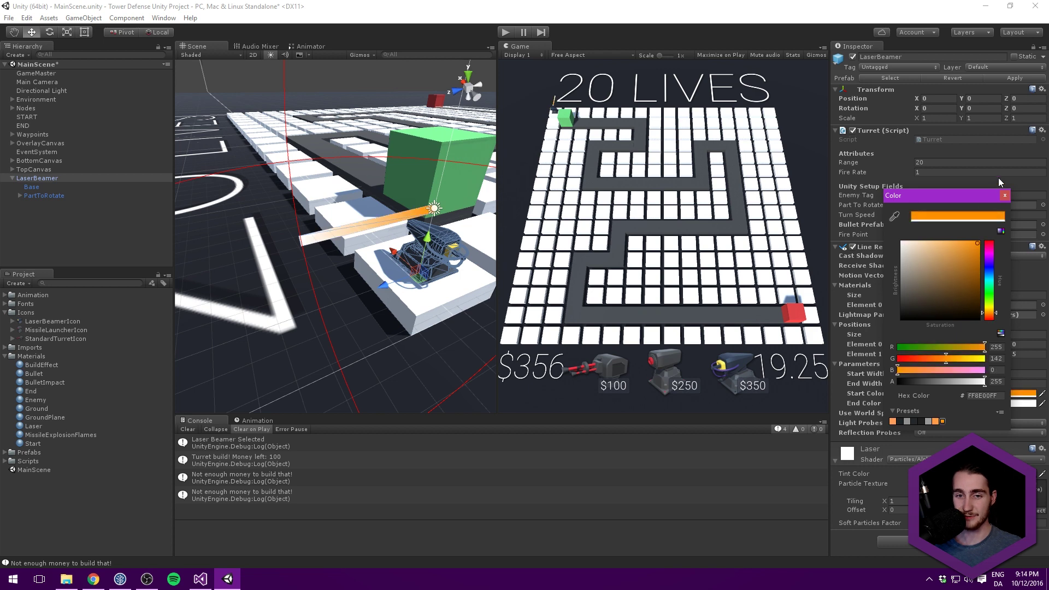
{"action": "left_click", "coordinate": [1005, 196]}
{"action": "left_click", "coordinate": [1023, 403]}
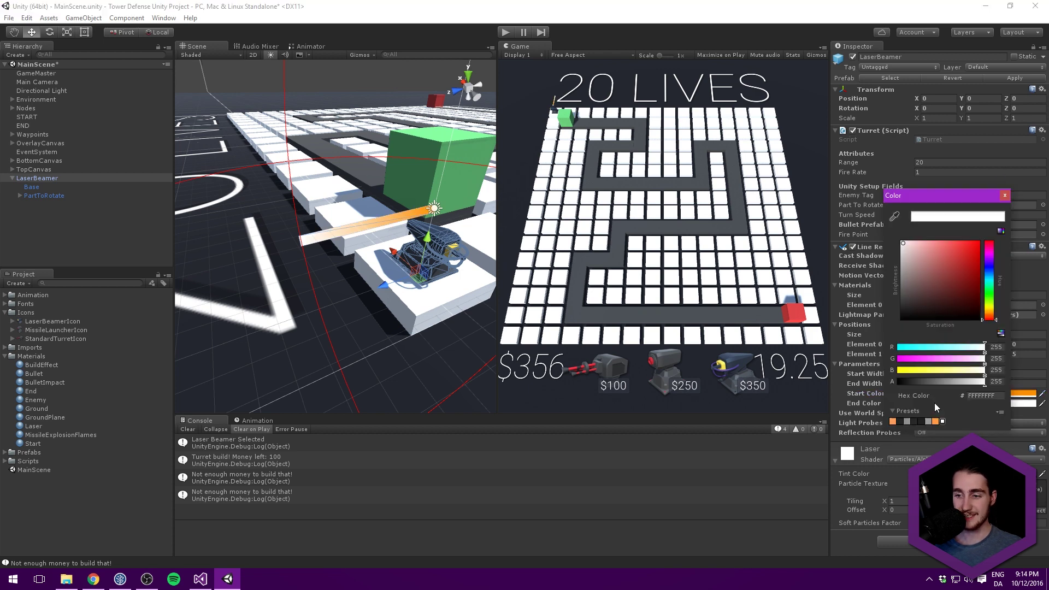
{"action": "left_click", "coordinate": [954, 265]}
{"action": "left_click_drag", "start_coordinate": [961, 253], "coordinate": [972, 223]}
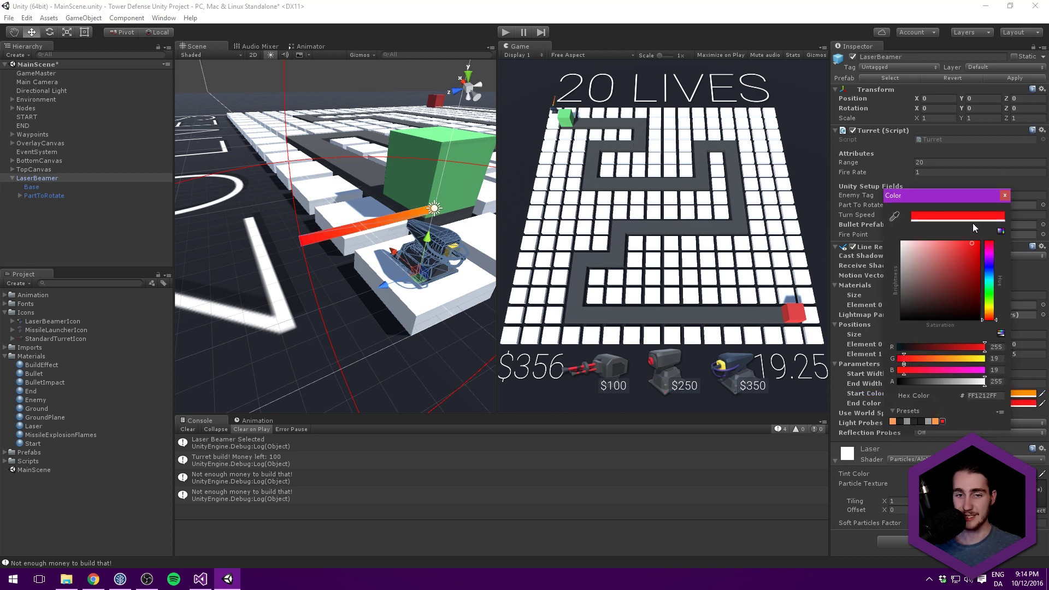
{"action": "left_click", "coordinate": [1004, 196]}
Shift the hues of the Line Renderer's Start Color to amber FFB800 and its End Color to yellow FFD00E.
{"action": "left_click", "coordinate": [961, 391]}
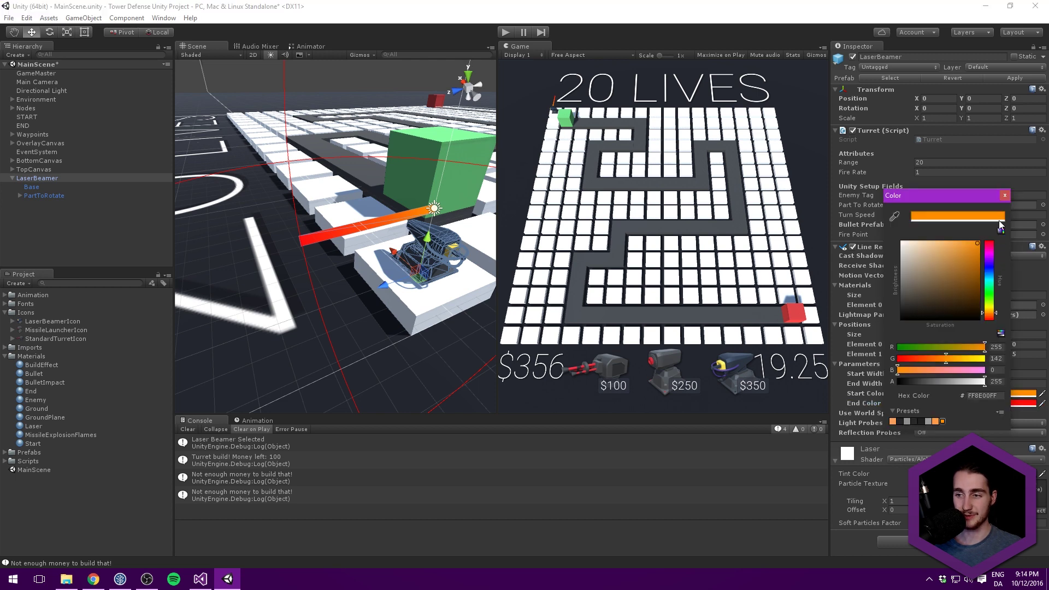
{"action": "left_click_drag", "start_coordinate": [993, 318], "coordinate": [989, 311]}
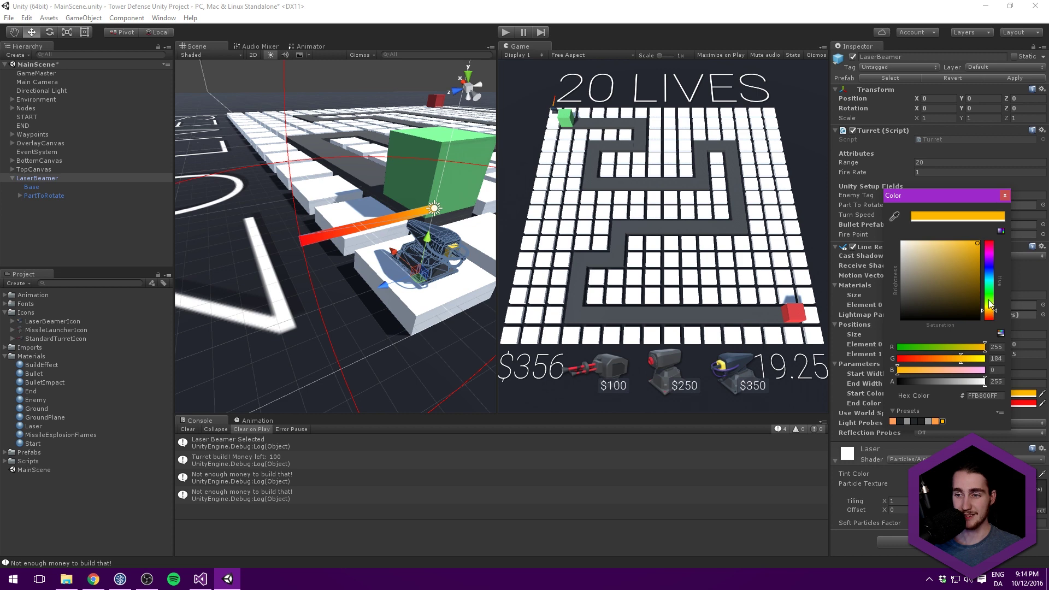
{"action": "left_click", "coordinate": [1001, 420]}
{"action": "left_click", "coordinate": [981, 403]}
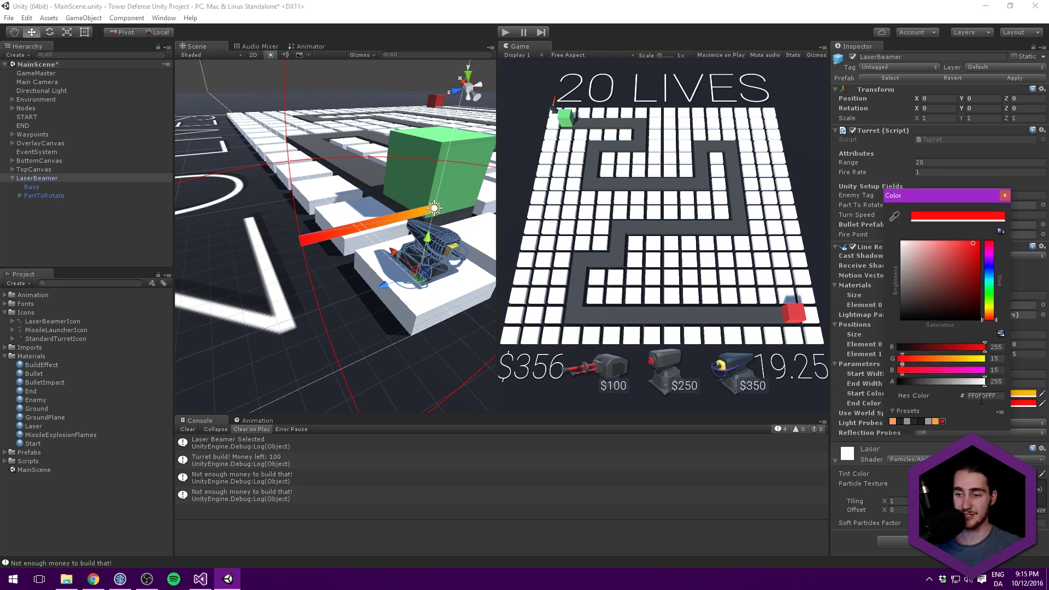
{"action": "left_click_drag", "start_coordinate": [992, 322], "coordinate": [989, 310]}
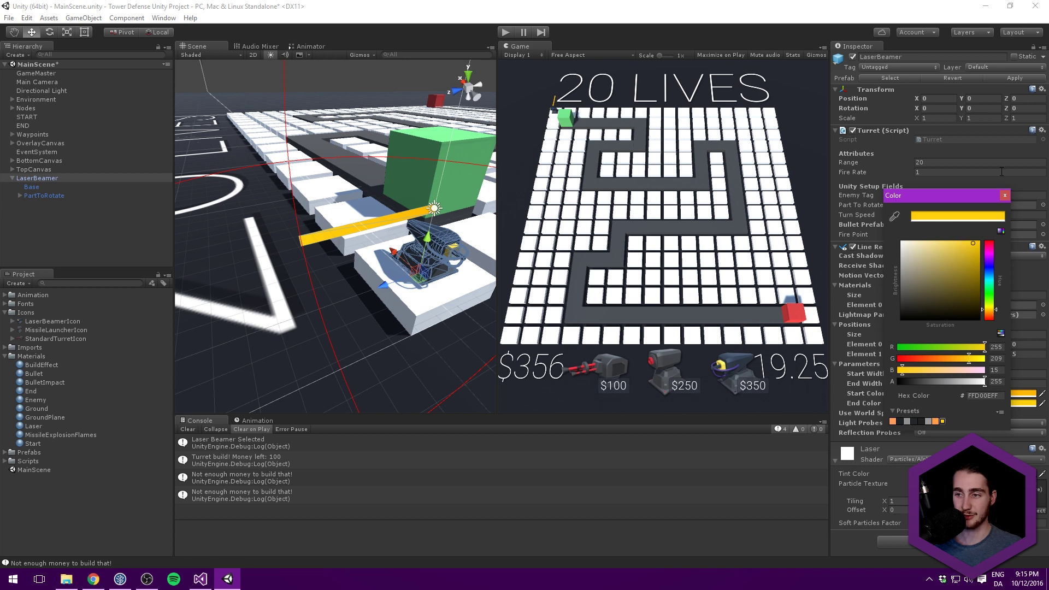
{"action": "left_click", "coordinate": [1004, 195]}
Change the Line Renderer's Start Color to orange-red and lower its alpha to make it slightly transparent.
{"action": "left_click", "coordinate": [992, 393]}
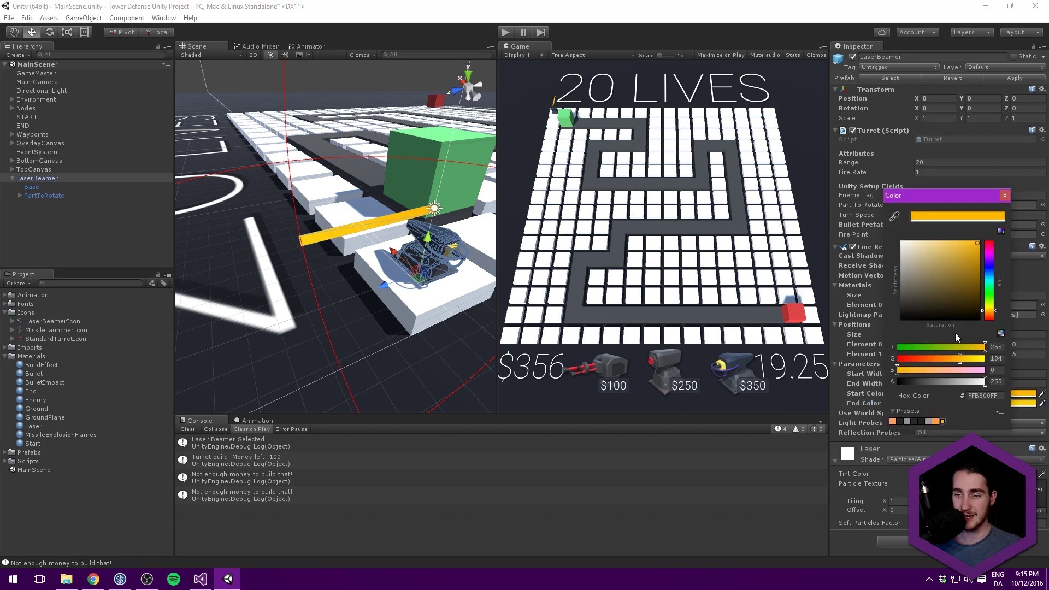
{"action": "left_click", "coordinate": [993, 319]}
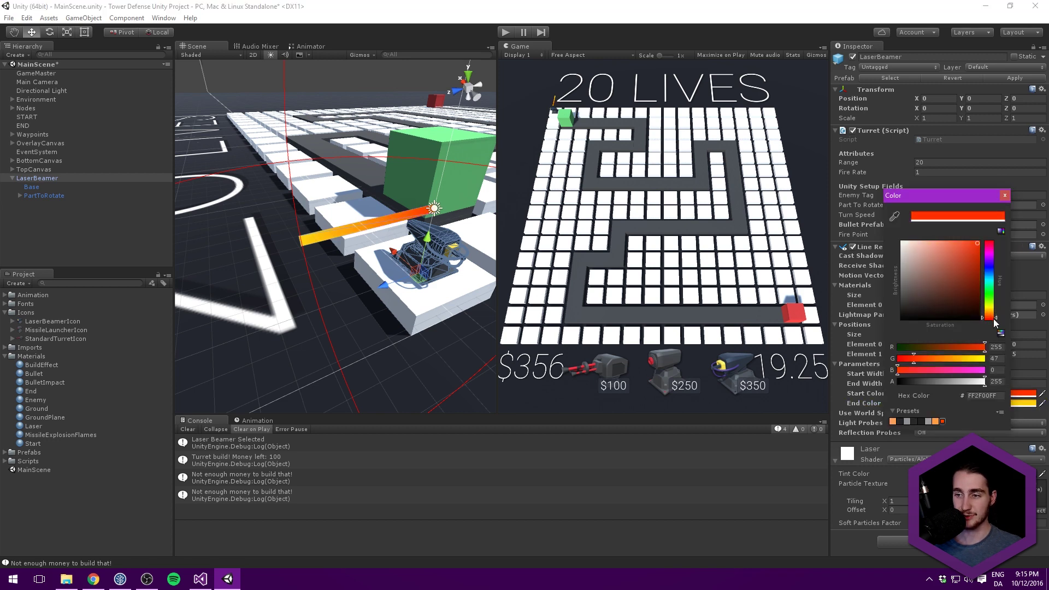
{"action": "left_click", "coordinate": [1004, 195]}
{"action": "middle_click_drag", "start_coordinate": [386, 197], "coordinate": [361, 194]}
{"action": "left_click_drag", "start_coordinate": [361, 194], "coordinate": [331, 225], "text": "alt"}
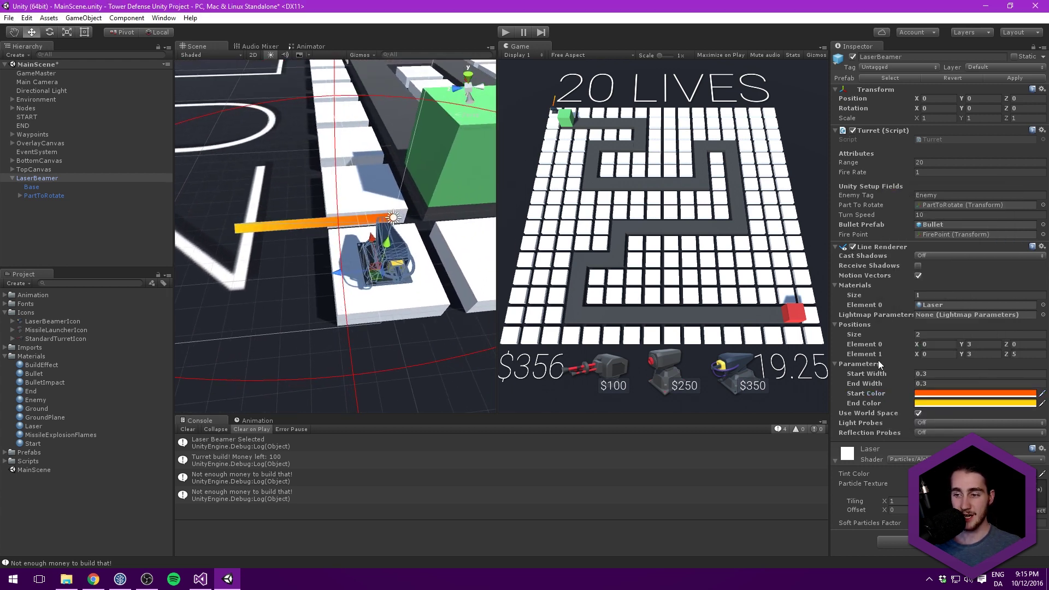
{"action": "left_click", "coordinate": [935, 393]}
{"action": "left_click_drag", "start_coordinate": [939, 380], "coordinate": [965, 375]}
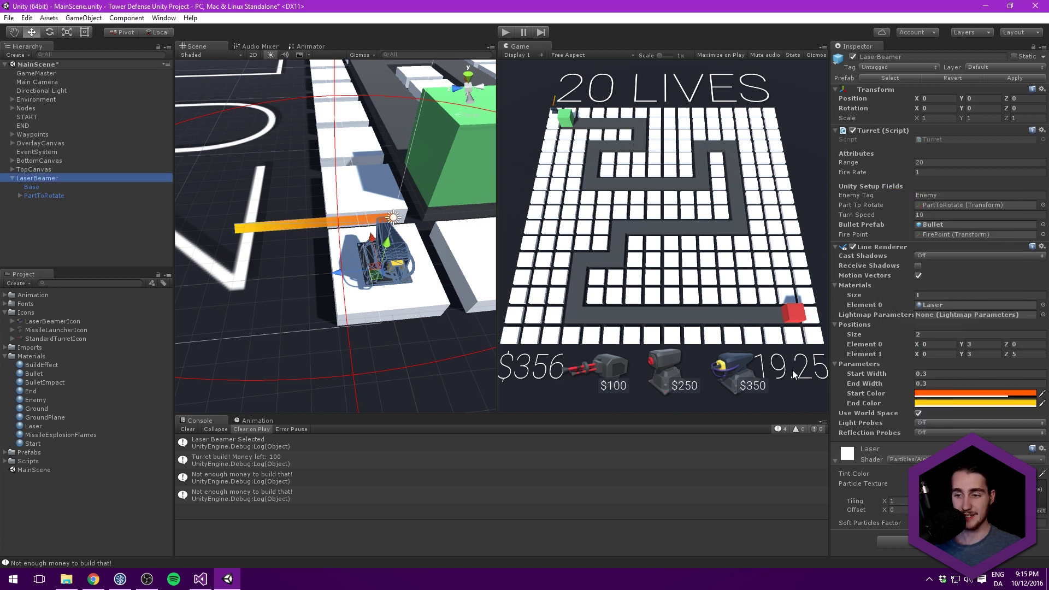
Set the Laser material's Tint Color to B3B3B3A0 and the Line Renderer's Start Color alpha to 147.
{"action": "left_click", "coordinate": [983, 473]}
{"action": "left_click_drag", "start_coordinate": [916, 267], "coordinate": [901, 264]}
{"action": "left_click_drag", "start_coordinate": [950, 381], "coordinate": [953, 382]}
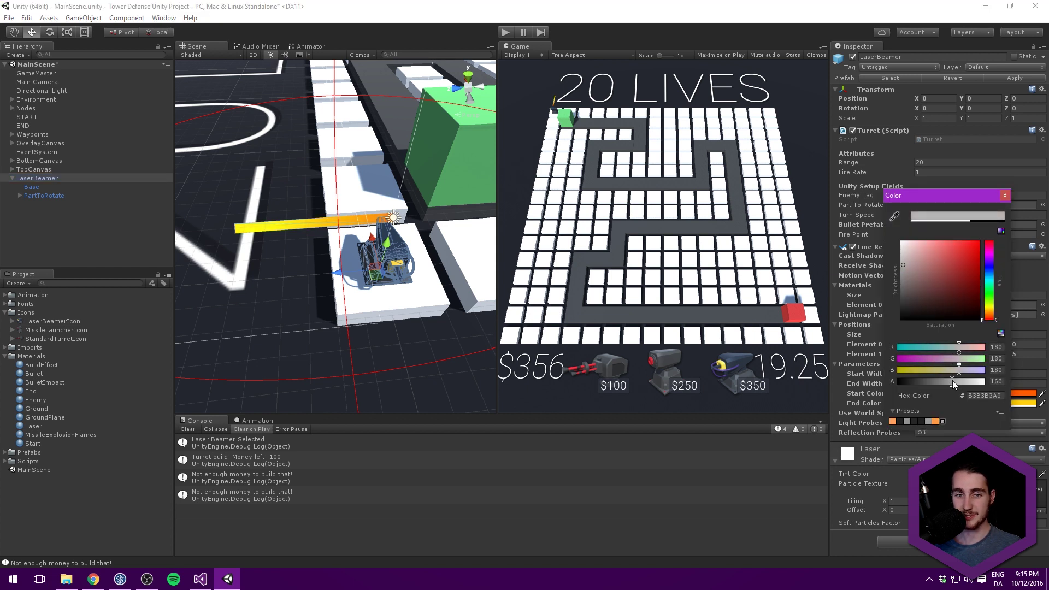
{"action": "left_click", "coordinate": [1000, 190]}
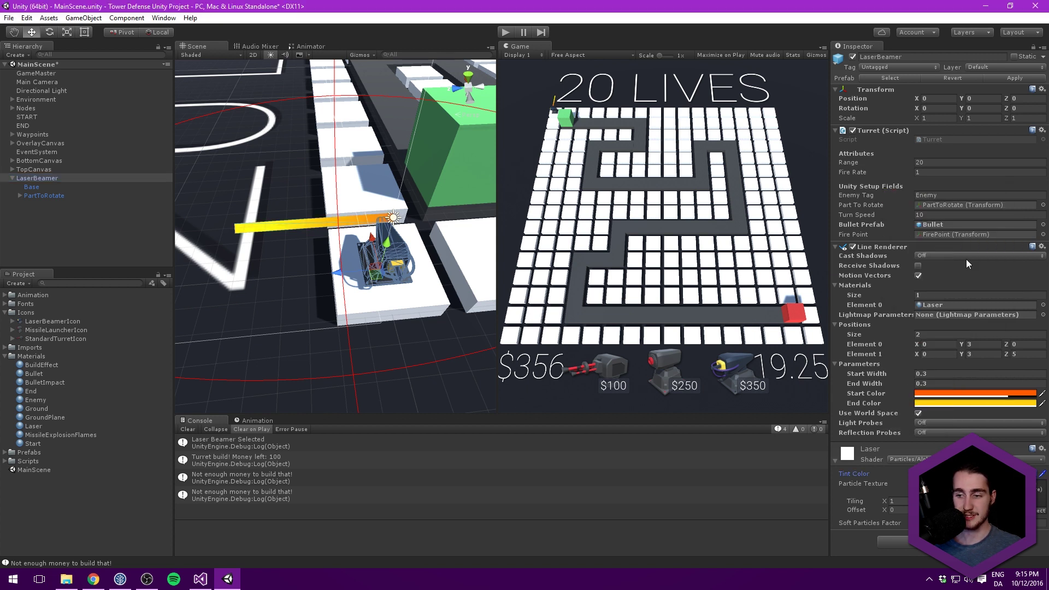
{"action": "left_click", "coordinate": [960, 393]}
{"action": "mouse_move", "coordinate": [945, 379]}
{"action": "left_mouse_down"}
{"action": "mouse_move", "coordinate": [957, 380]}
{"action": "mouse_move", "coordinate": [944, 385]}
{"action": "left_mouse_up"}
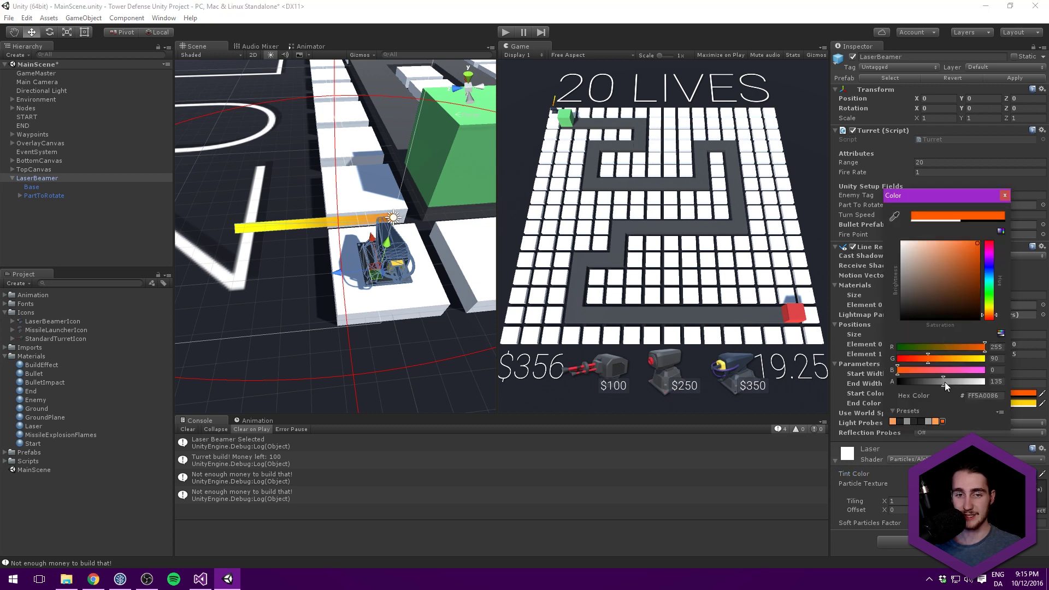
Examine the laser beam's look in the scene from several angles and distances around the turret.
{"action": "scroll", "coordinate": [412, 202], "scroll_direction": "down", "scroll_amount": 6}
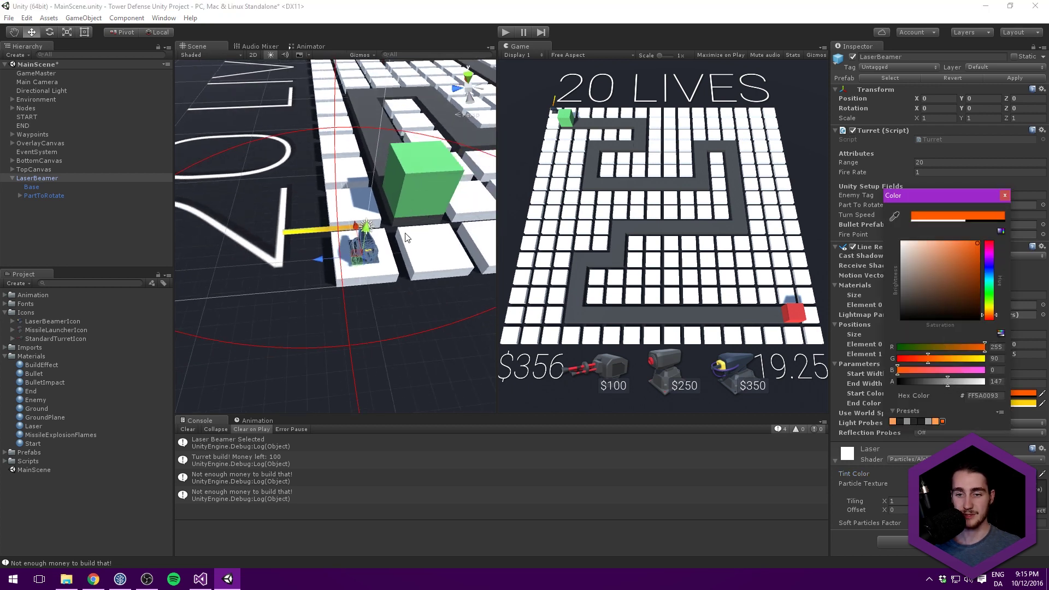
{"action": "left_click", "coordinate": [389, 207]}
{"action": "left_click_drag", "start_coordinate": [353, 206], "coordinate": [494, 138], "text": "alt"}
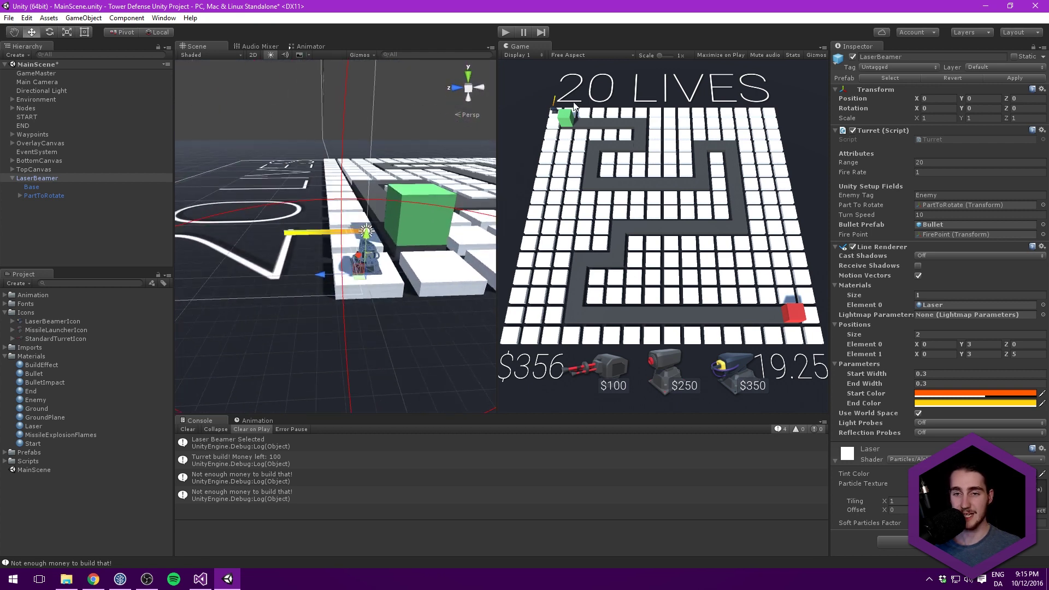
{"action": "middle_click_drag", "start_coordinate": [371, 154], "coordinate": [349, 174]}
{"action": "left_click_drag", "start_coordinate": [410, 168], "coordinate": [268, 174], "text": "alt"}
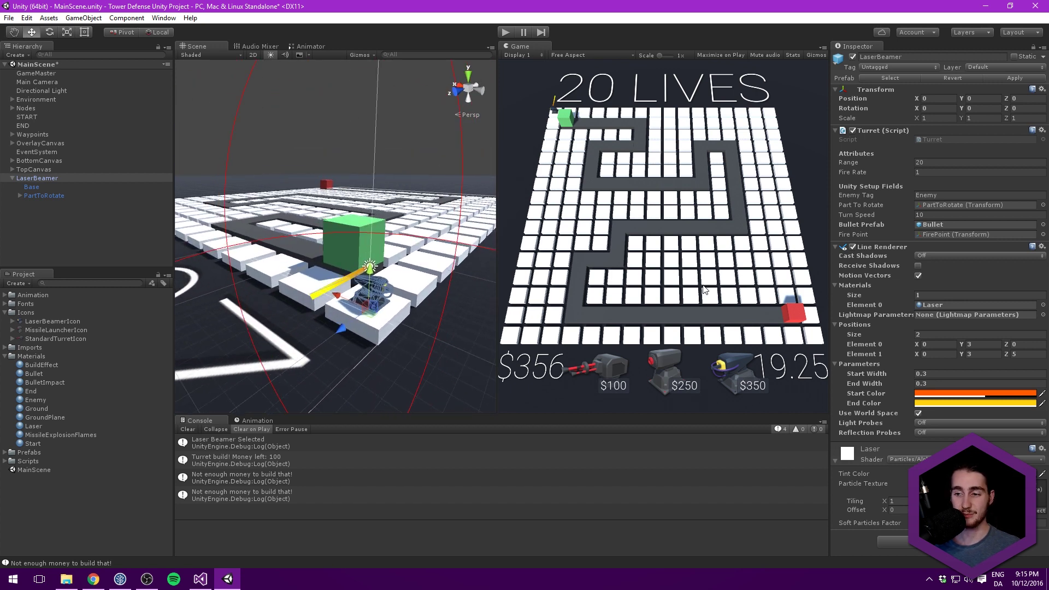
{"action": "left_click_drag", "start_coordinate": [463, 254], "coordinate": [317, 235], "text": "alt"}
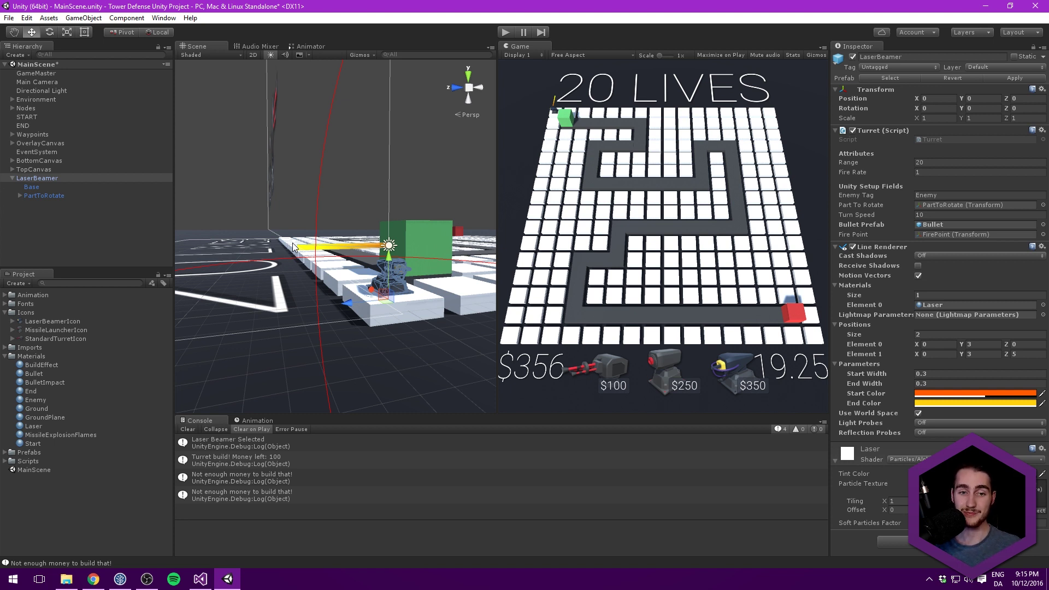
{"action": "left_click_drag", "start_coordinate": [293, 242], "coordinate": [333, 206], "text": "alt"}
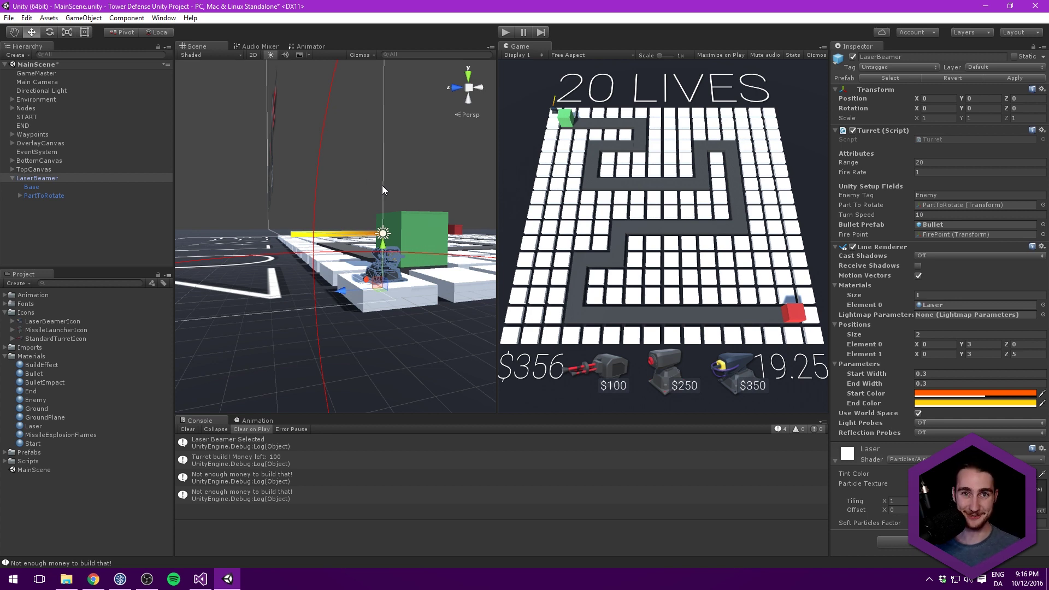
{"action": "scroll", "coordinate": [408, 185], "scroll_direction": "up", "scroll_amount": 5}
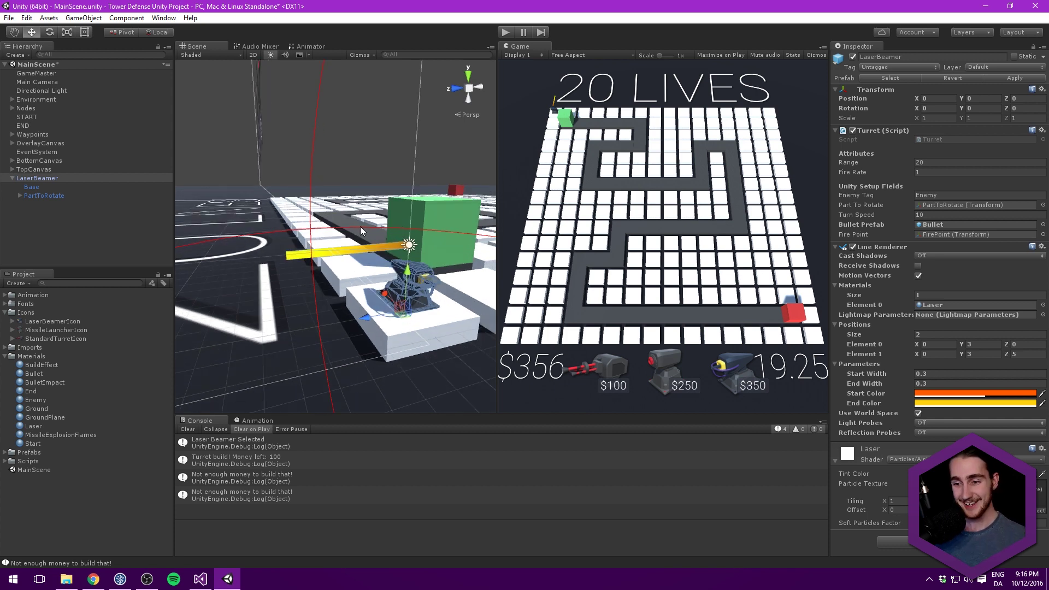
Collapse the Line Renderer's Parameters and Positions groups and apply LaserBeamer's changes to its prefab.
{"action": "left_click", "coordinate": [852, 363]}
{"action": "left_click", "coordinate": [863, 325]}
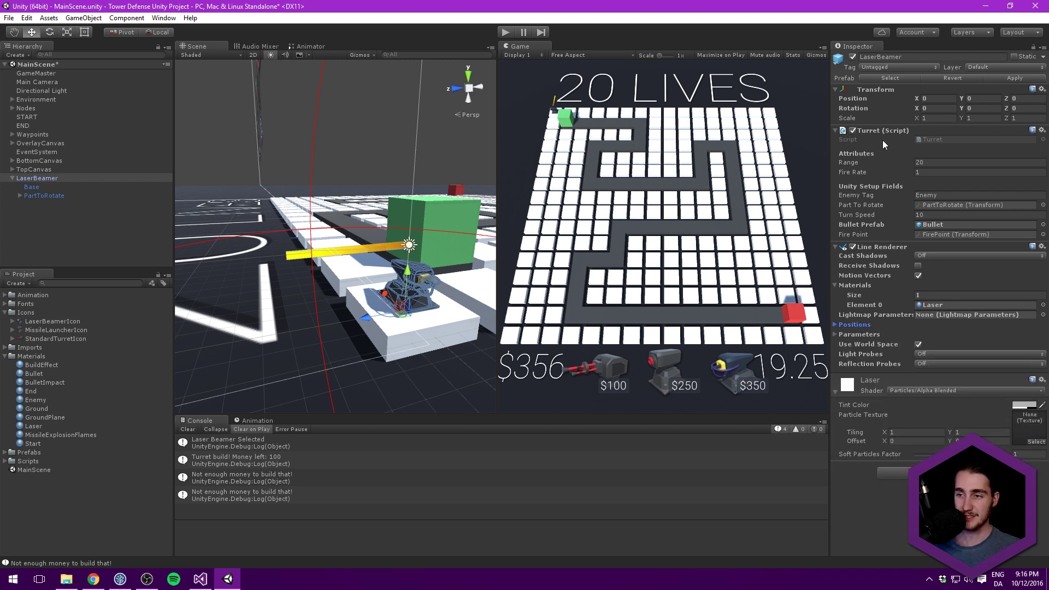
{"action": "left_click_drag", "start_coordinate": [393, 187], "coordinate": [351, 248], "text": "alt"}
{"action": "left_click", "coordinate": [1018, 78]}
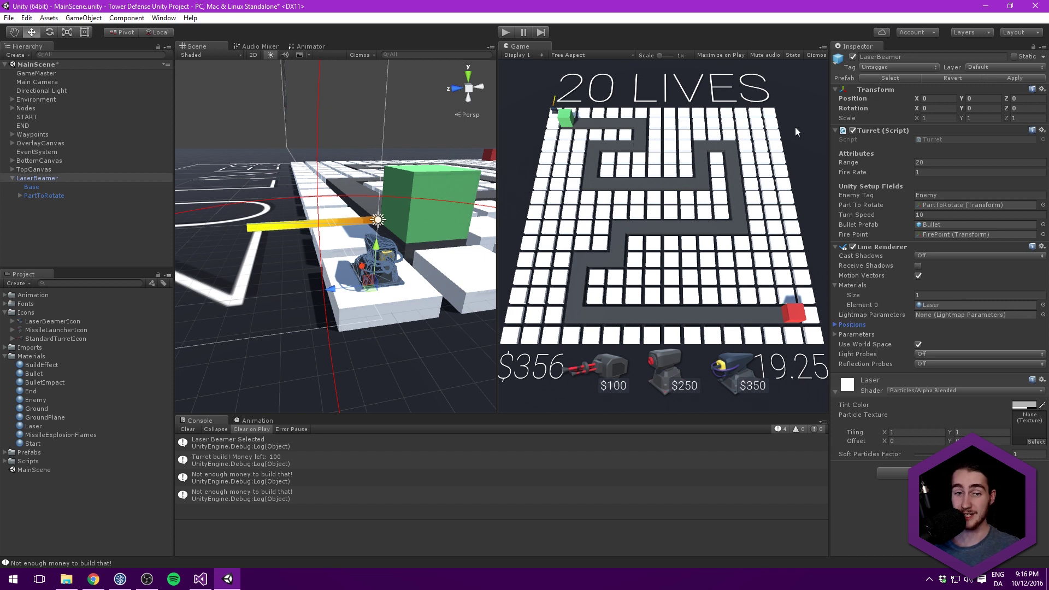
Delete the LaserBeamer instance from the scene and save the scene.
{"action": "left_click_drag", "start_coordinate": [271, 218], "coordinate": [390, 205], "text": "alt"}
{"action": "left_click", "coordinate": [67, 179]}
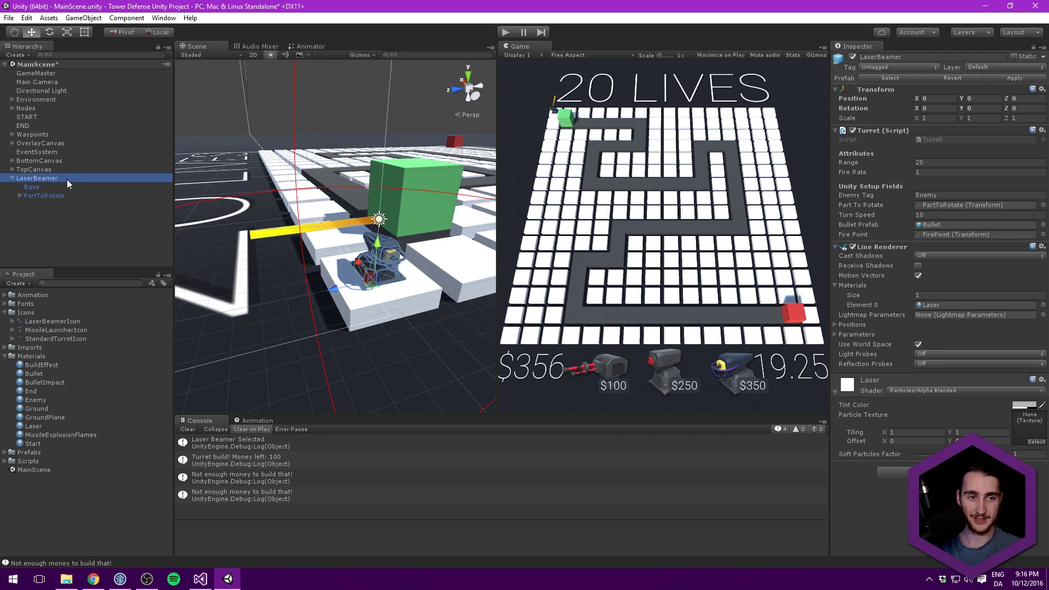
{"action": "key", "text": "Delete"}
{"action": "key", "text": "ctrl+s"}
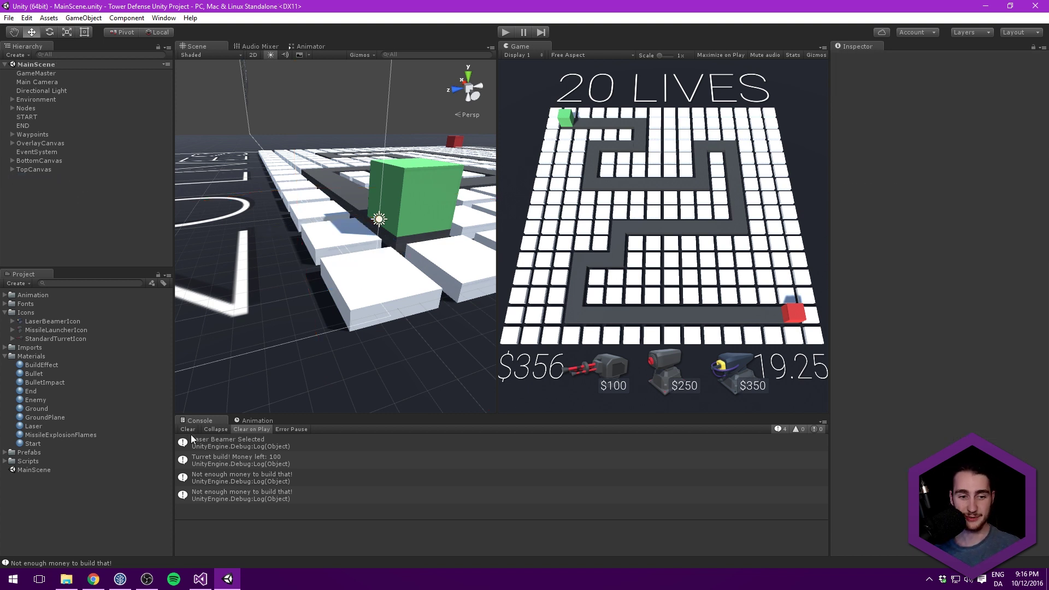
Expand the Prefabs and Scripts folders in the project and open the Turret script in Visual Studio.
{"action": "left_click", "coordinate": [7, 451]}
{"action": "scroll", "coordinate": [43, 420], "scroll_direction": "down", "scroll_amount": 2}
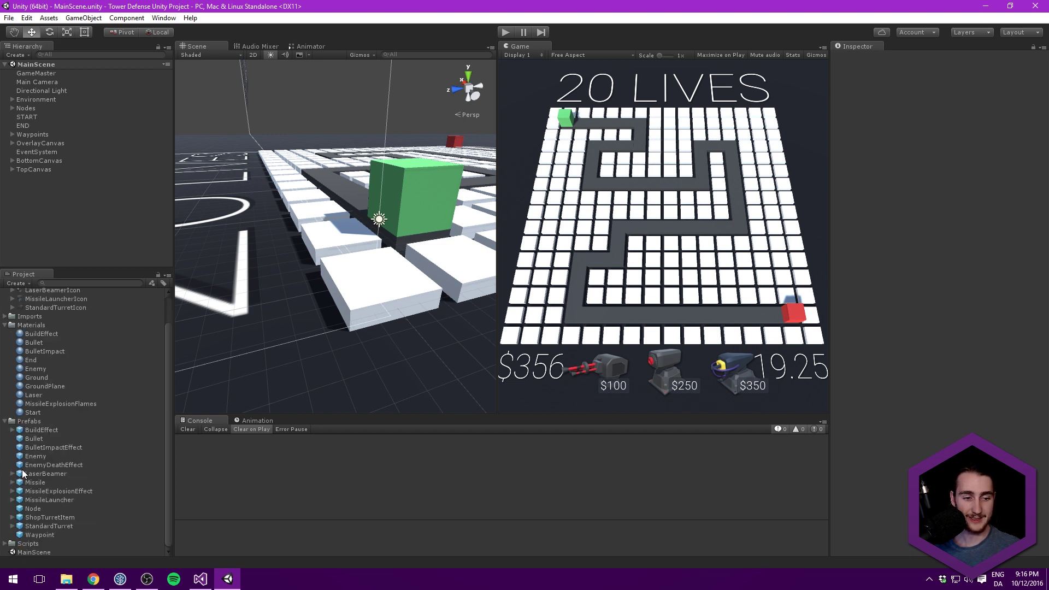
{"action": "left_click", "coordinate": [5, 544]}
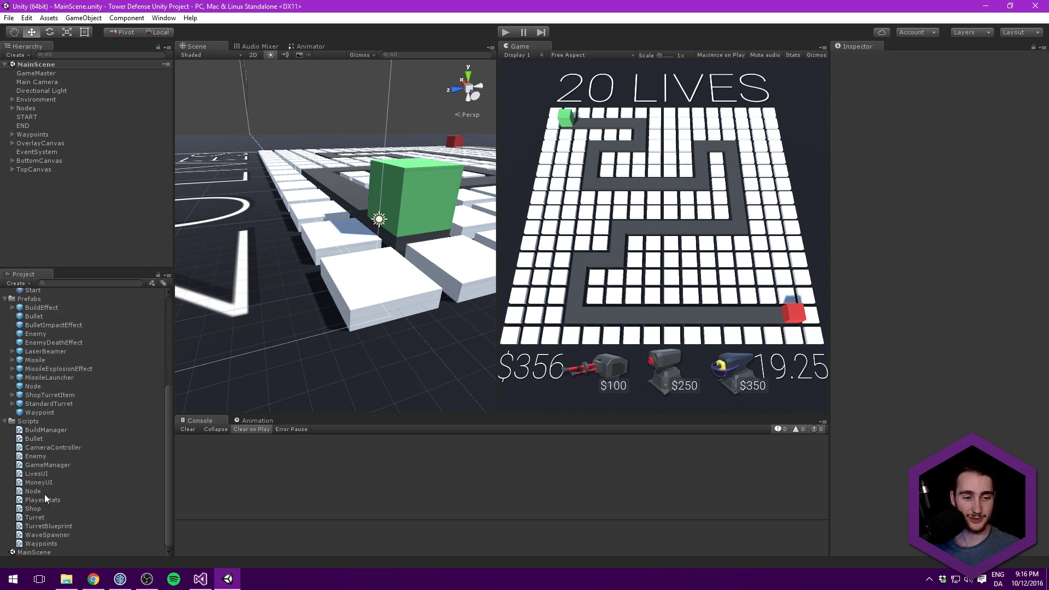
{"action": "double_click", "coordinate": [50, 516]}
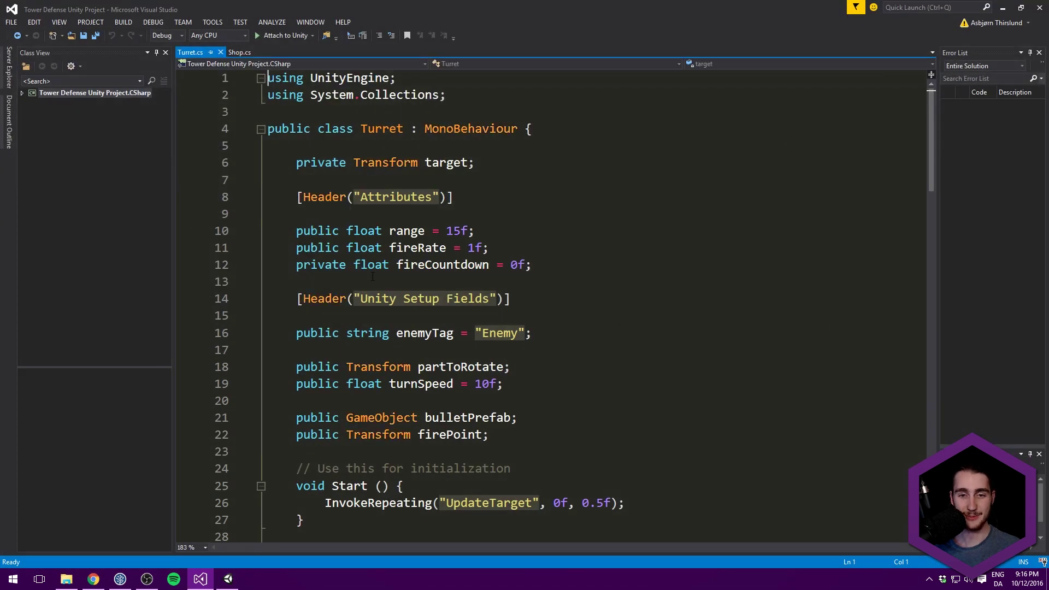
Rename the "Attributes" header in the Turret class to "General".
{"action": "left_click", "coordinate": [371, 265]}
{"action": "left_click", "coordinate": [446, 198]}
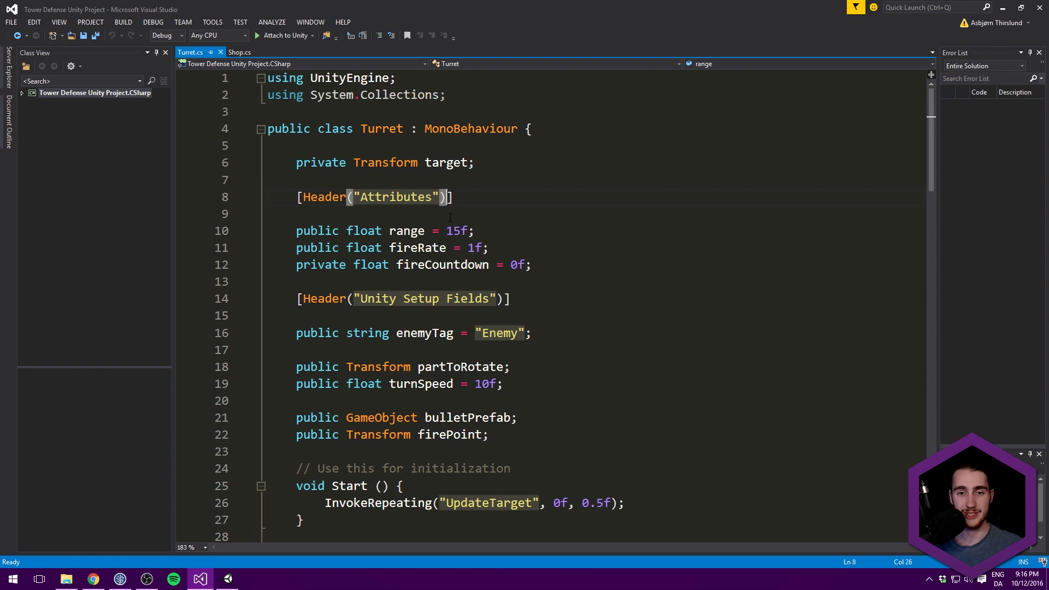
{"action": "scroll", "coordinate": [492, 226], "scroll_direction": "down", "scroll_amount": 1}
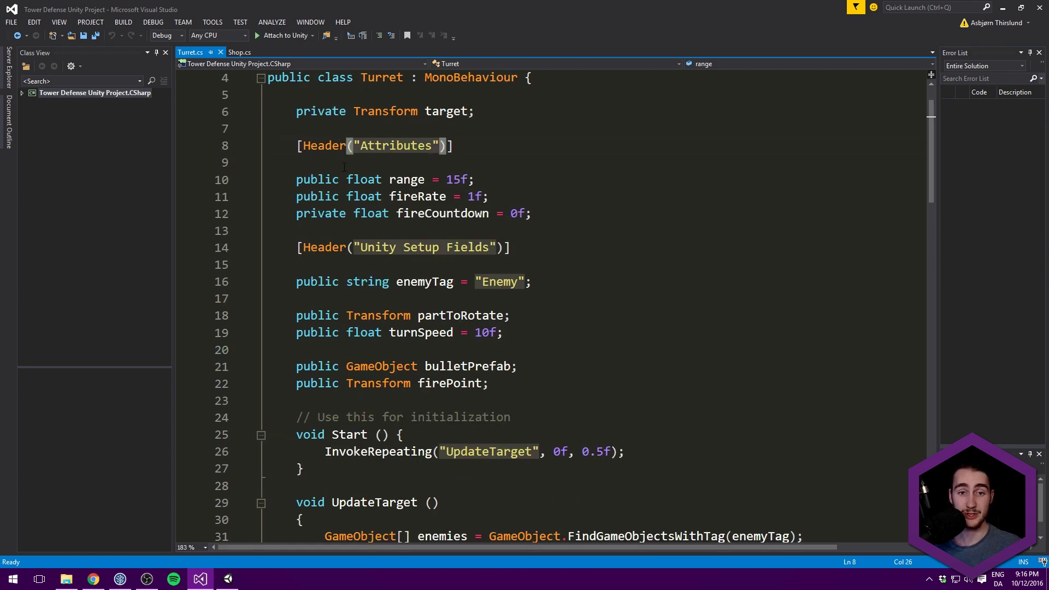
{"action": "double_click", "coordinate": [403, 149]}
{"action": "type", "text": "General"}
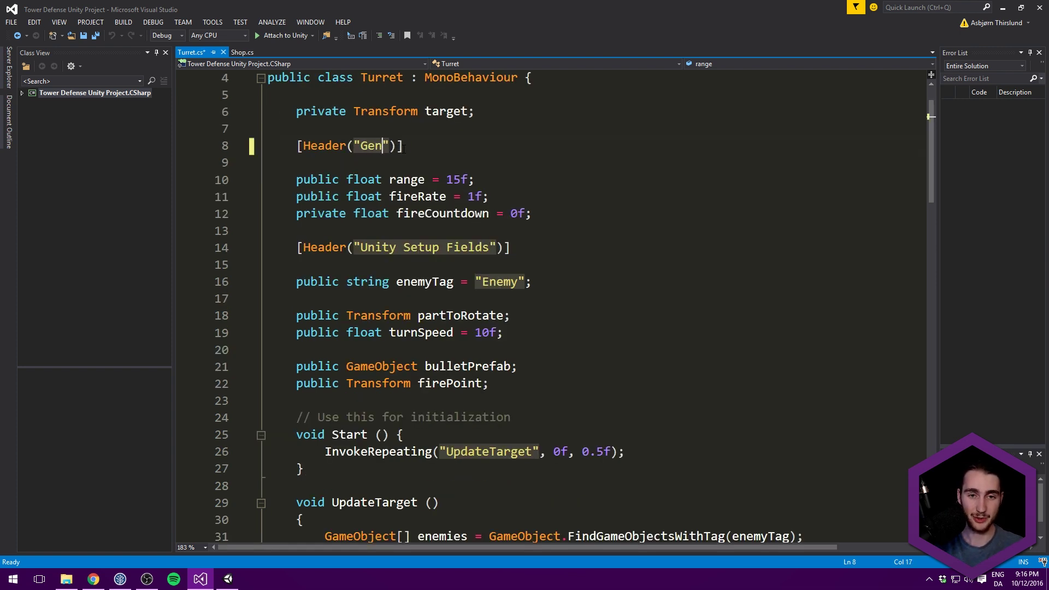
Duplicate the "General" header below the range field, directly above fireRate, with a blank line separating it from range.
{"action": "left_click_drag", "start_coordinate": [478, 178], "coordinate": [295, 146]}
{"action": "left_click", "coordinate": [302, 145]}
{"action": "key", "text": "ctrl+c"}
{"action": "left_click", "coordinate": [510, 186]}
{"action": "key", "text": "Return"}
{"action": "key", "text": "Return"}
{"action": "key", "text": "ctrl+v"}
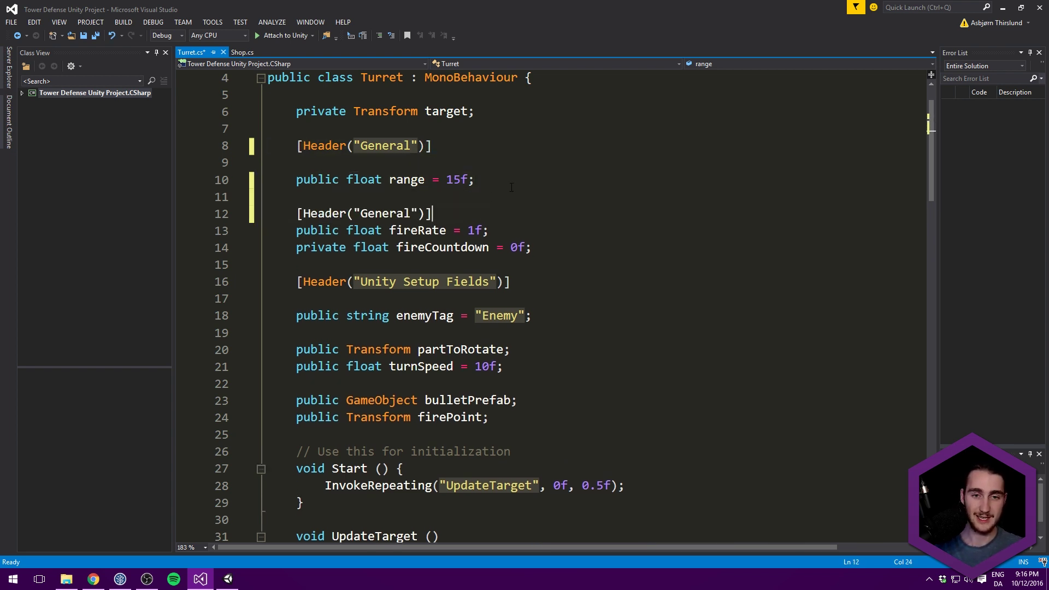
Rename the duplicated header above fireRate to "Use Bullets (default)".
{"action": "double_click", "coordinate": [382, 215]}
{"action": "type", "text": "B"}
{"action": "key", "text": "BackSpace"}
{"action": "type", "text": "Use Bullets "}
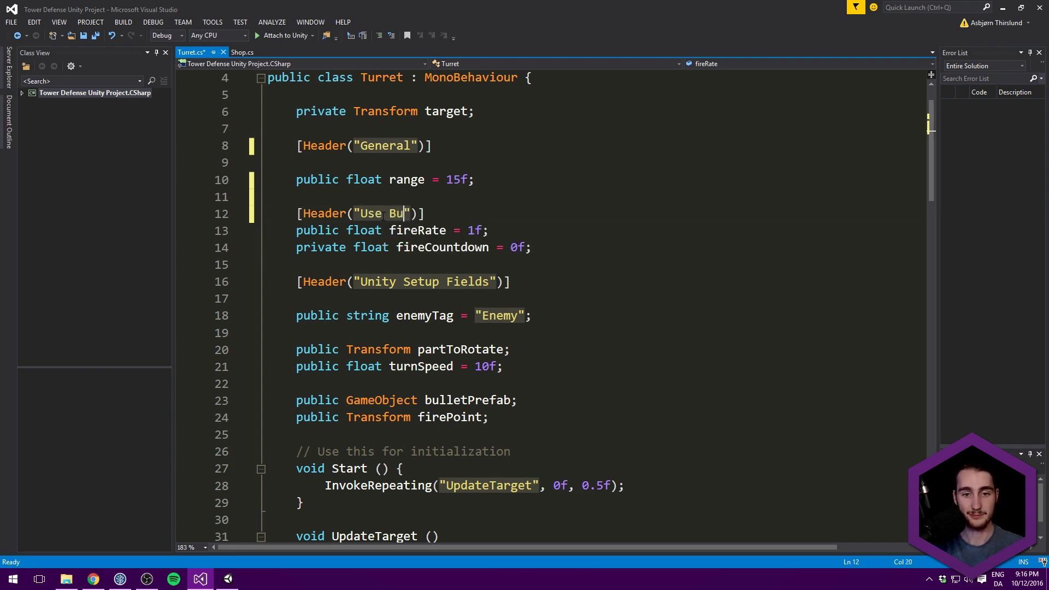
{"action": "type", "text": "(default"}
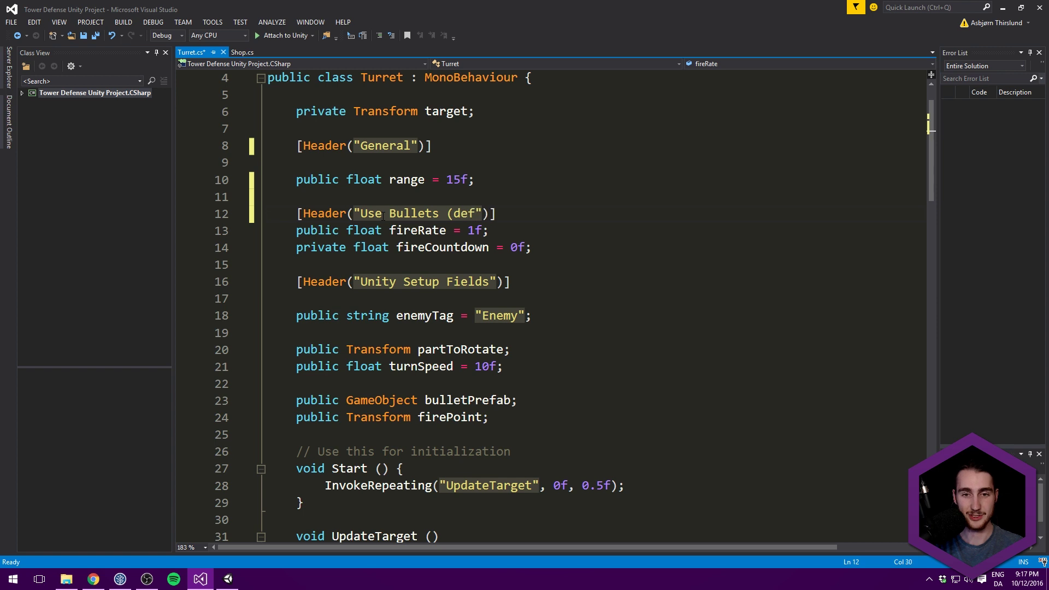
{"action": "type", "text": ")"}
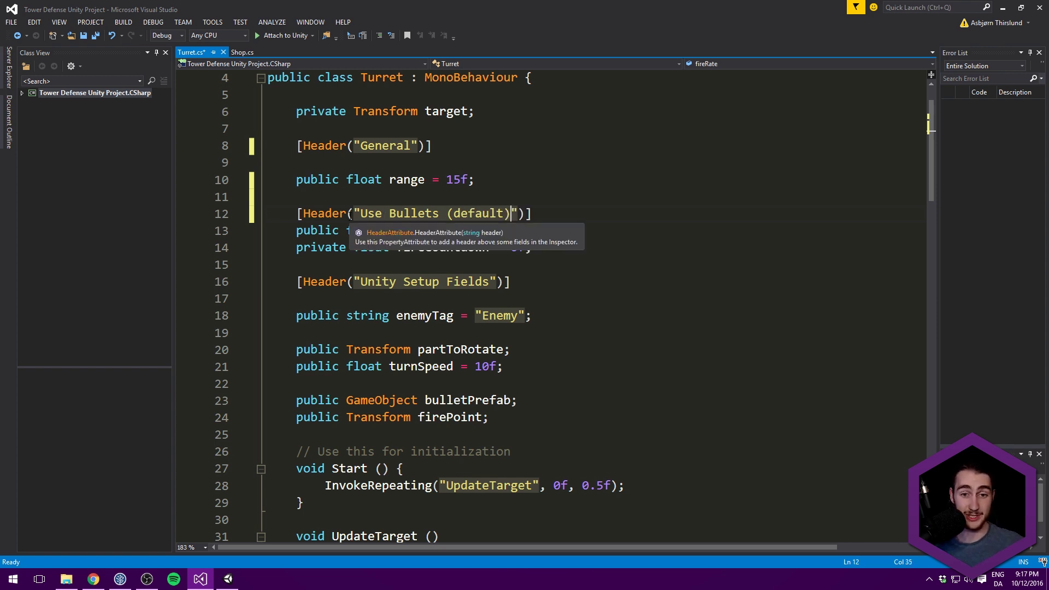
Move the bulletPrefab declaration from above firePoint to directly below the "Use Bullets (default)" header.
{"action": "left_click_drag", "start_coordinate": [518, 401], "coordinate": [297, 401]}
{"action": "key", "text": "BackSpace"}
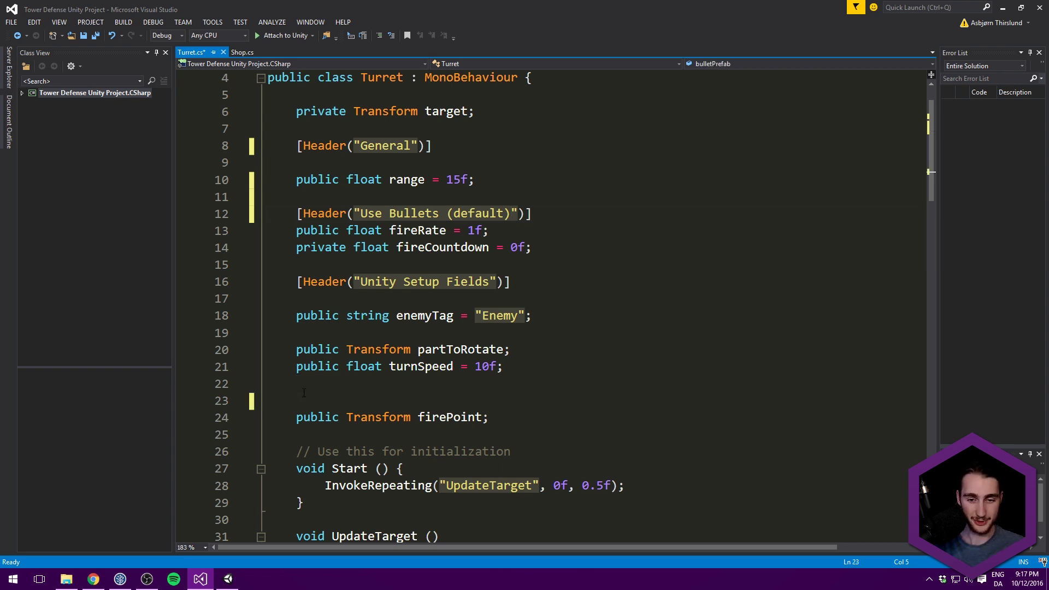
{"action": "key", "text": "BackSpace"}
{"action": "key", "text": "BackSpace"}
{"action": "key", "text": "Return"}
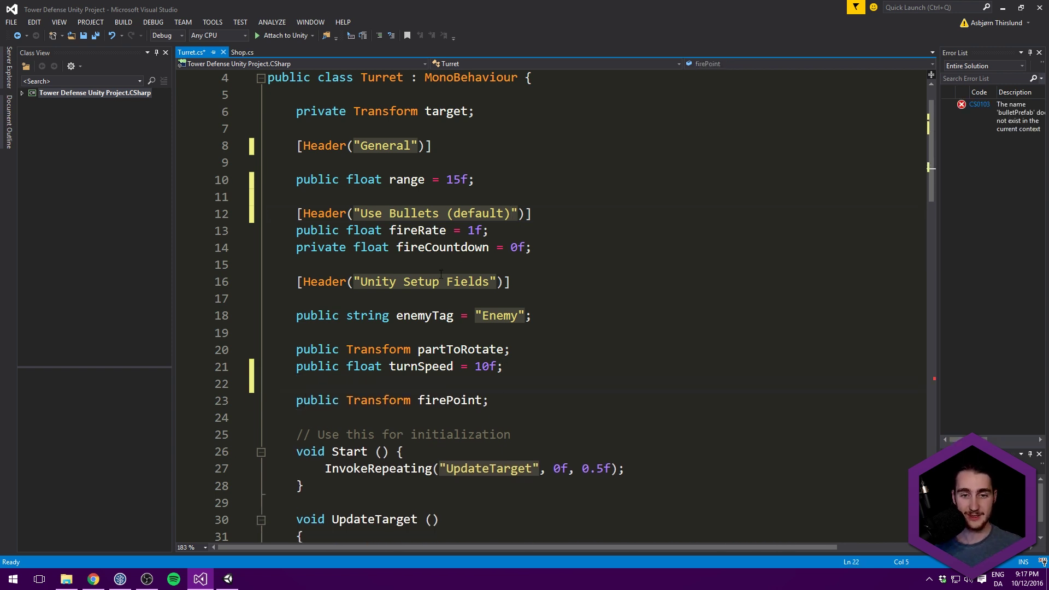
{"action": "left_click", "coordinate": [553, 223]}
{"action": "key", "text": "Up"}
{"action": "key", "text": "Right"}
{"action": "key", "text": "Right"}
{"action": "key", "text": "Right"}
{"action": "key", "text": "Right"}
{"action": "key", "text": "Right"}
{"action": "key", "text": "Return"}
{"action": "key", "text": "ctrl+v"}
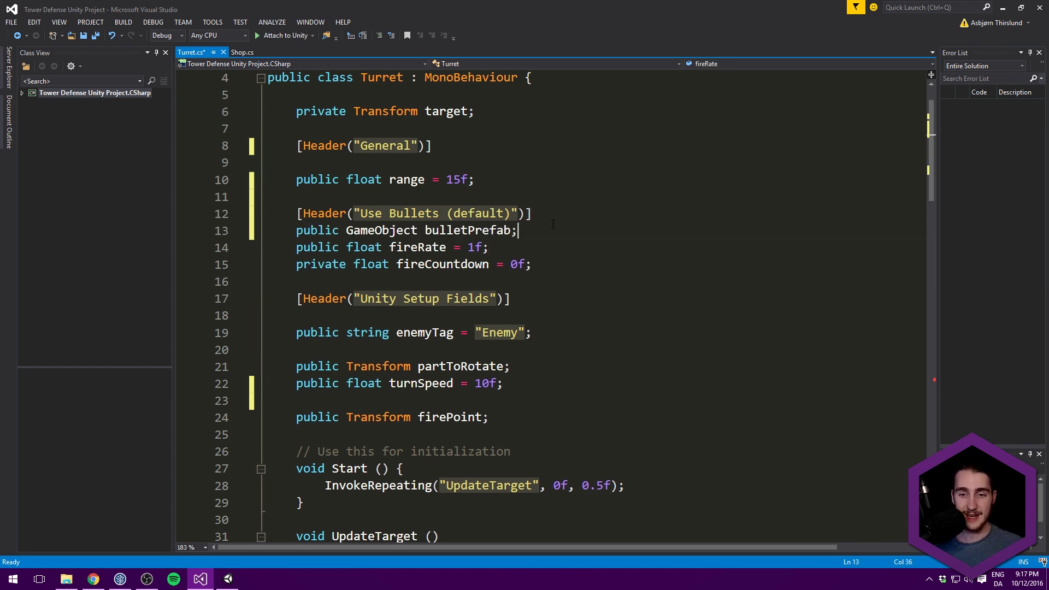
Copy the "Use Bullets (default)" header below fireCountdown and change the copy's text to "Use Laser".
{"action": "left_click", "coordinate": [297, 214]}
{"action": "left_click", "coordinate": [341, 278]}
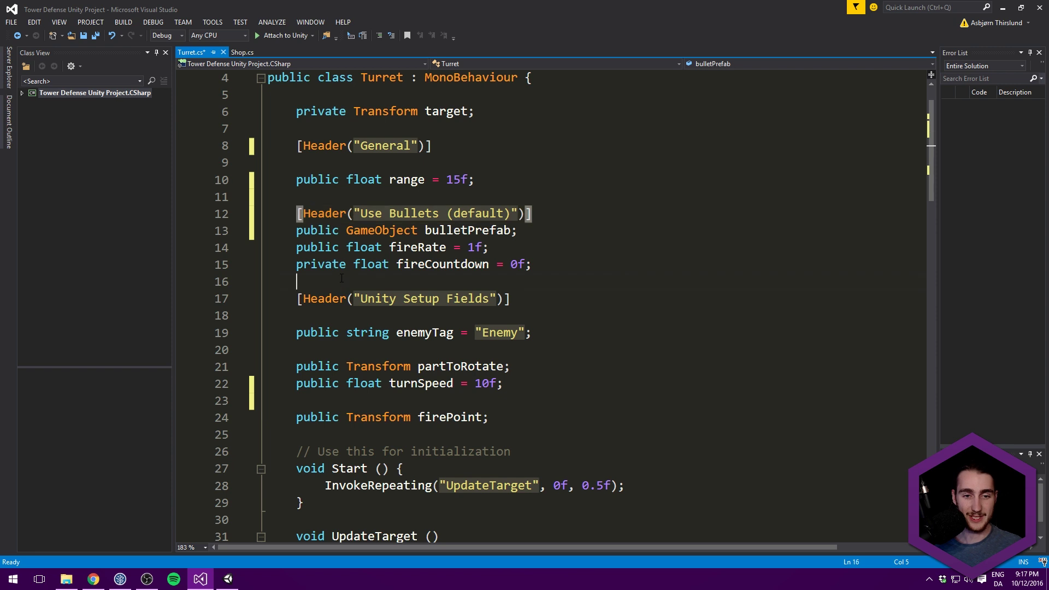
{"action": "key", "text": "Return"}
{"action": "key", "text": "Return"}
{"action": "key", "text": "ctrl+v"}
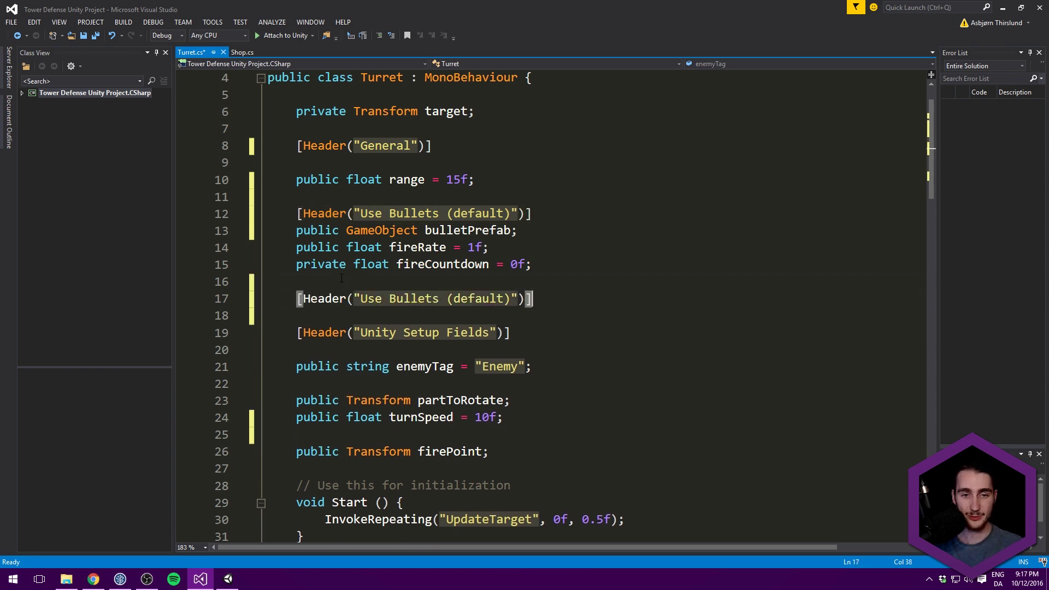
{"action": "double_click", "coordinate": [414, 300]}
{"action": "type", "text": "Laser"}
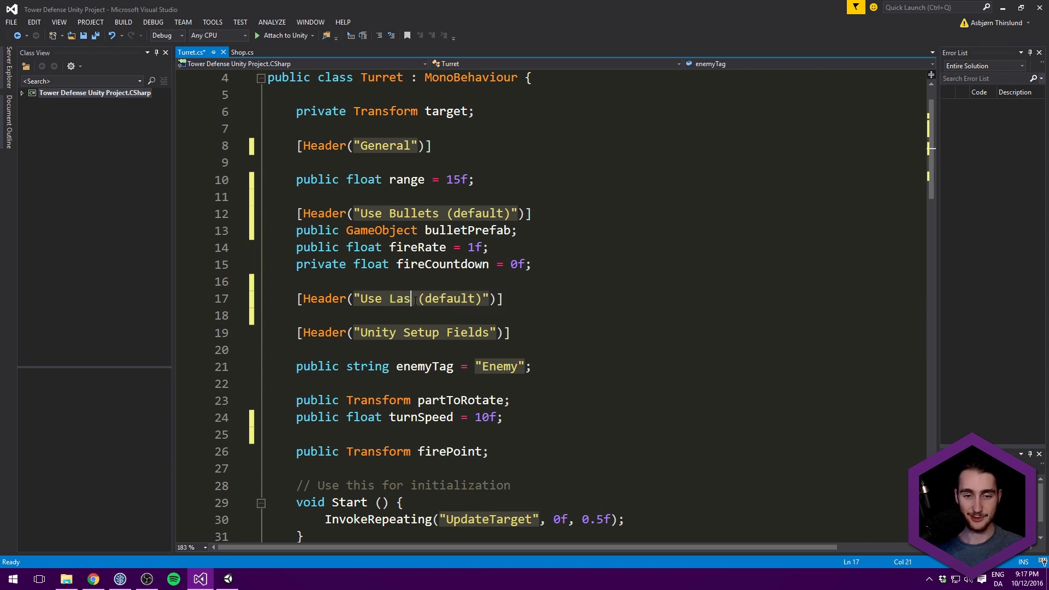
{"action": "left_click_drag", "start_coordinate": [497, 301], "coordinate": [427, 300]}
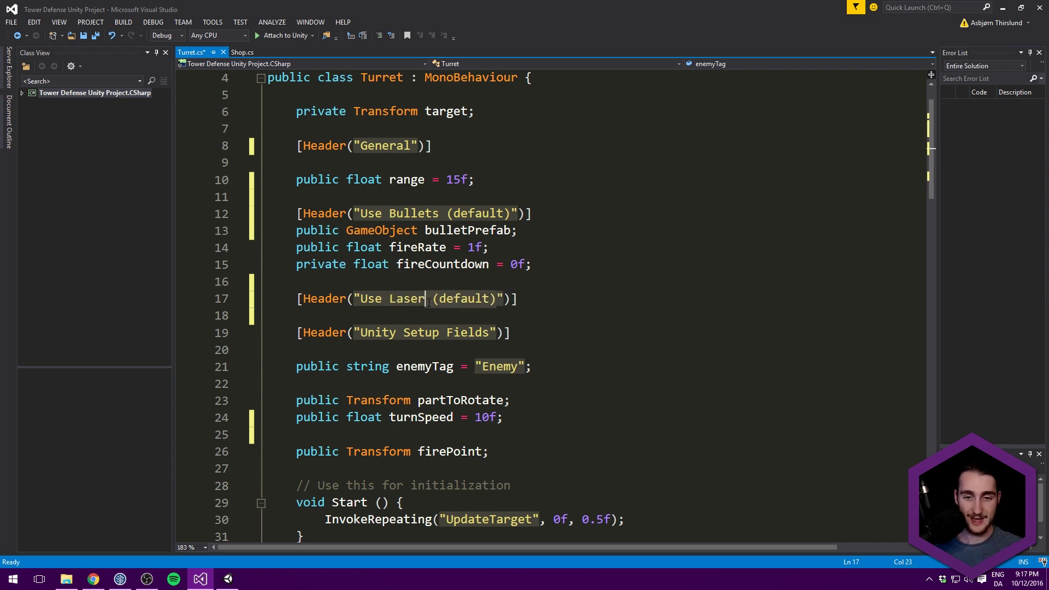
{"action": "key", "text": "Delete"}
Declare the field "public bool useLaser = false;" below the "Use Laser" header.
{"action": "key", "text": "Return"}
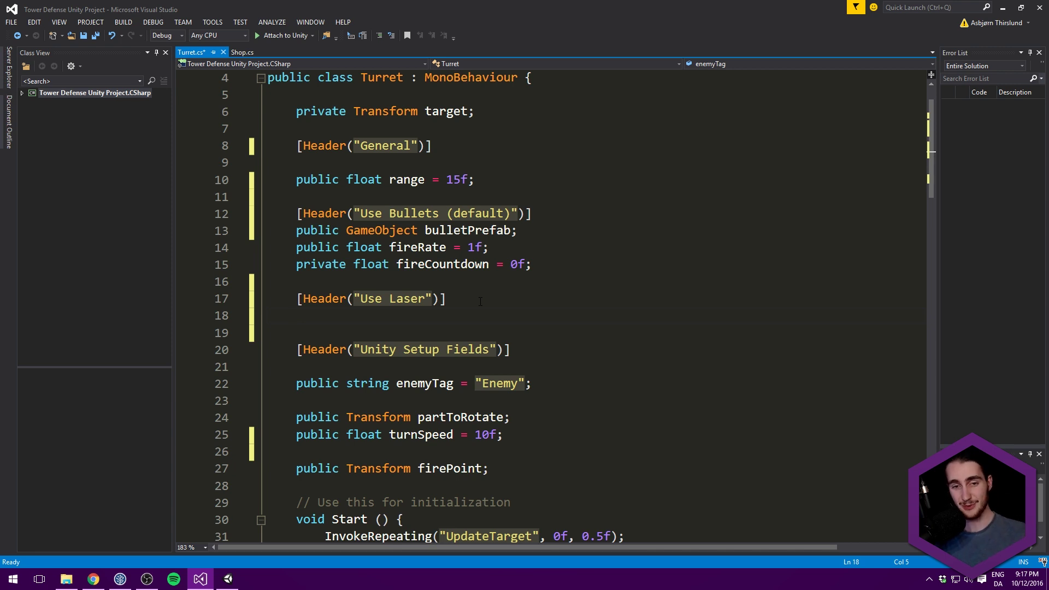
{"action": "type", "text": "public"}
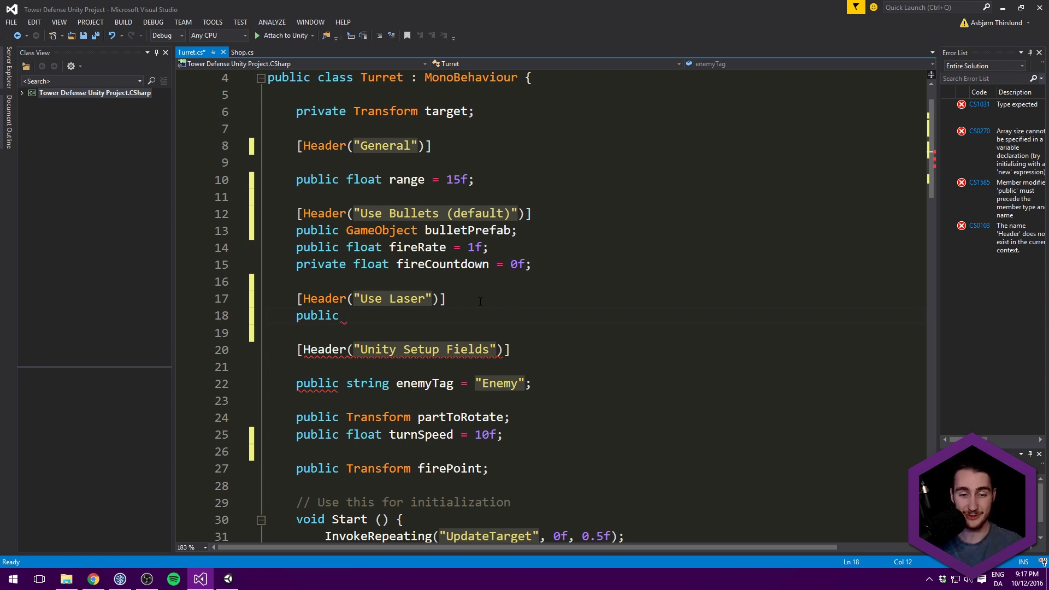
{"action": "type", "text": "boo"}
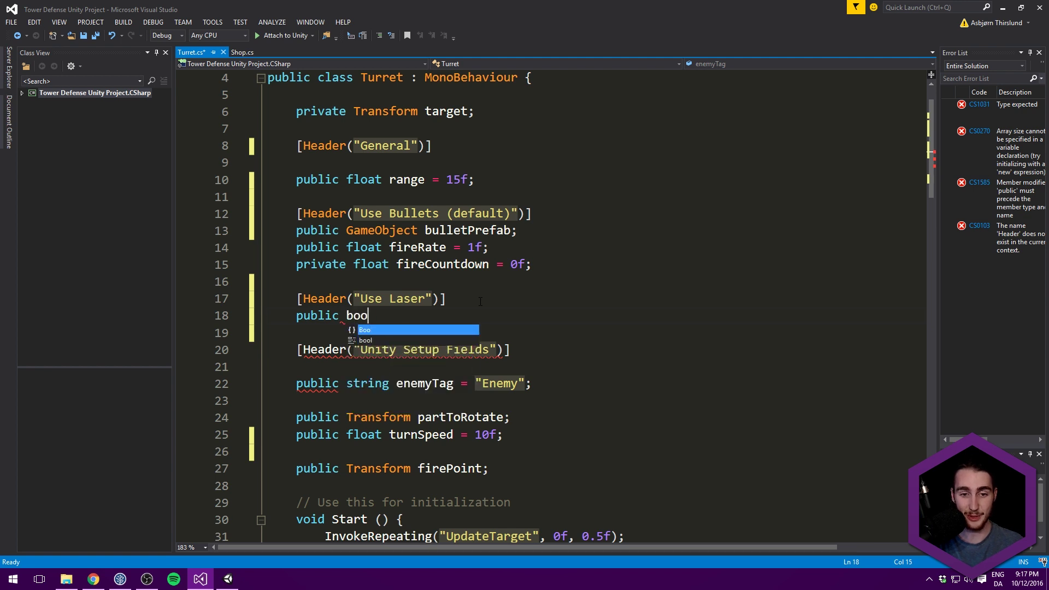
{"action": "type", "text": "l useLaser ="}
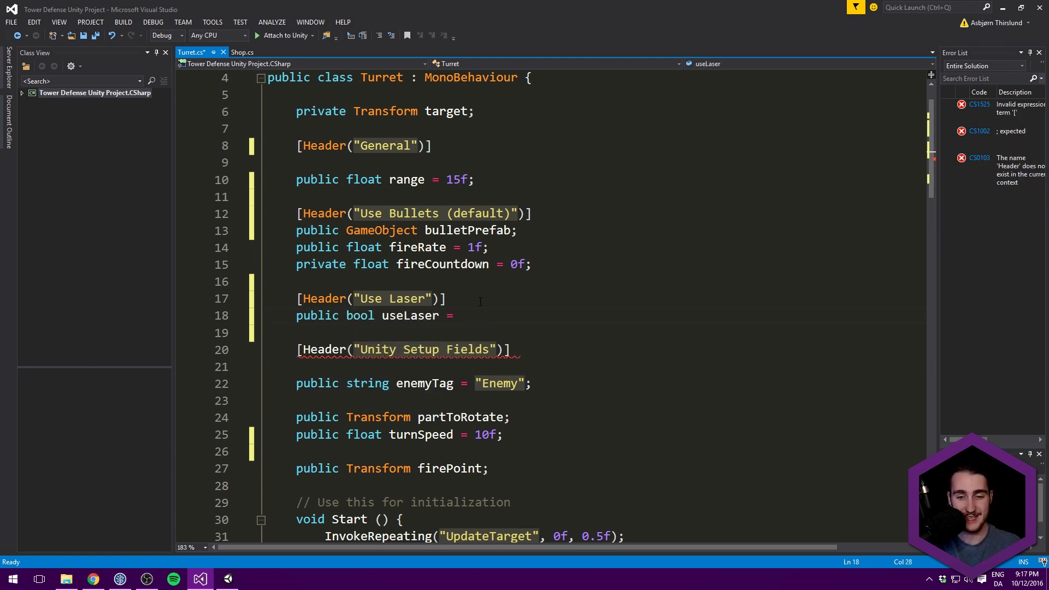
{"action": "type", "text": " false;"}
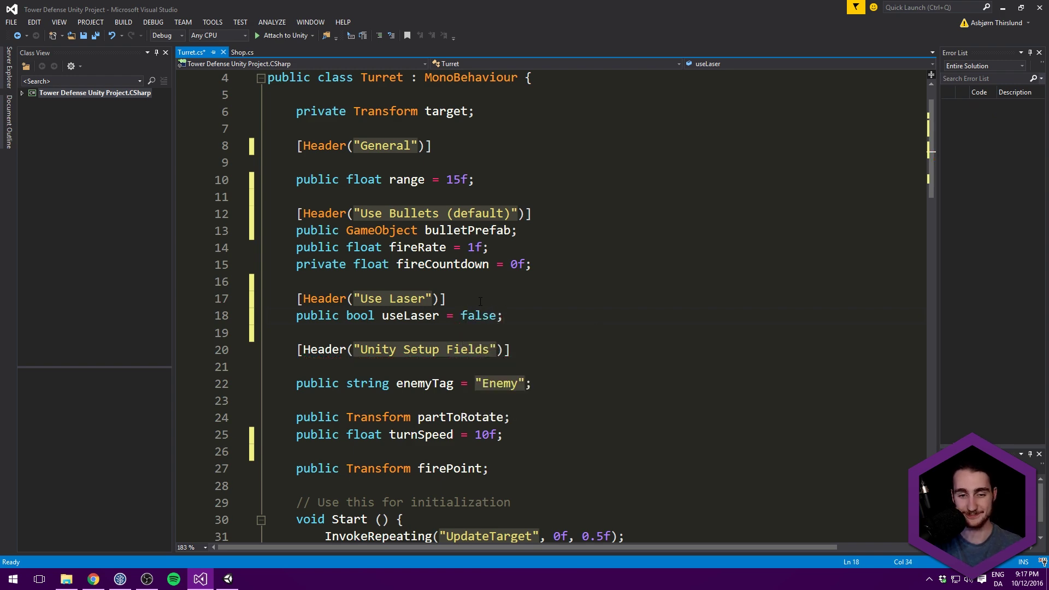
Declare the field "public LineRenderer lineRenderer;" directly below useLaser and save the Turret script.
{"action": "key", "text": "ctrl+s"}
{"action": "scroll", "coordinate": [474, 251], "scroll_direction": "down", "scroll_amount": 3}
{"action": "key", "text": "Return"}
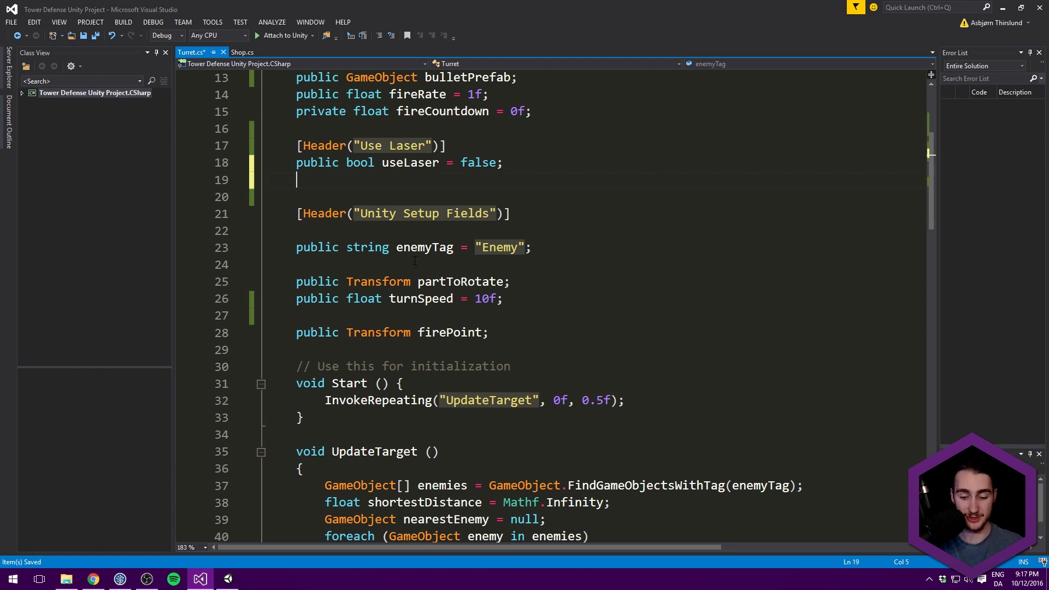
{"action": "type", "text": "public Line"}
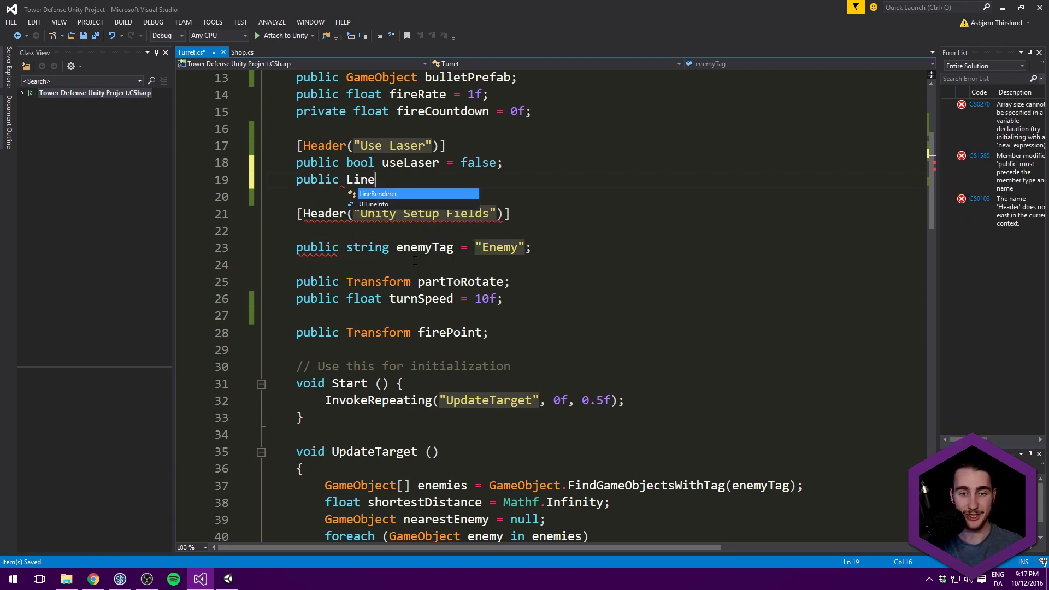
{"action": "type", "text": "Renderer lineR"}
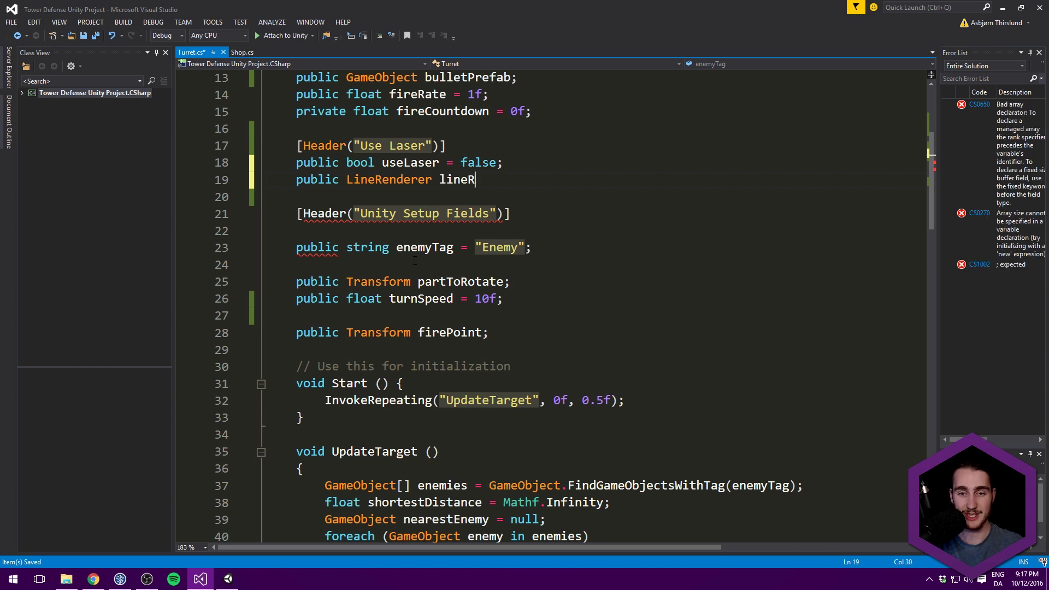
{"action": "type", "text": "enderer;"}
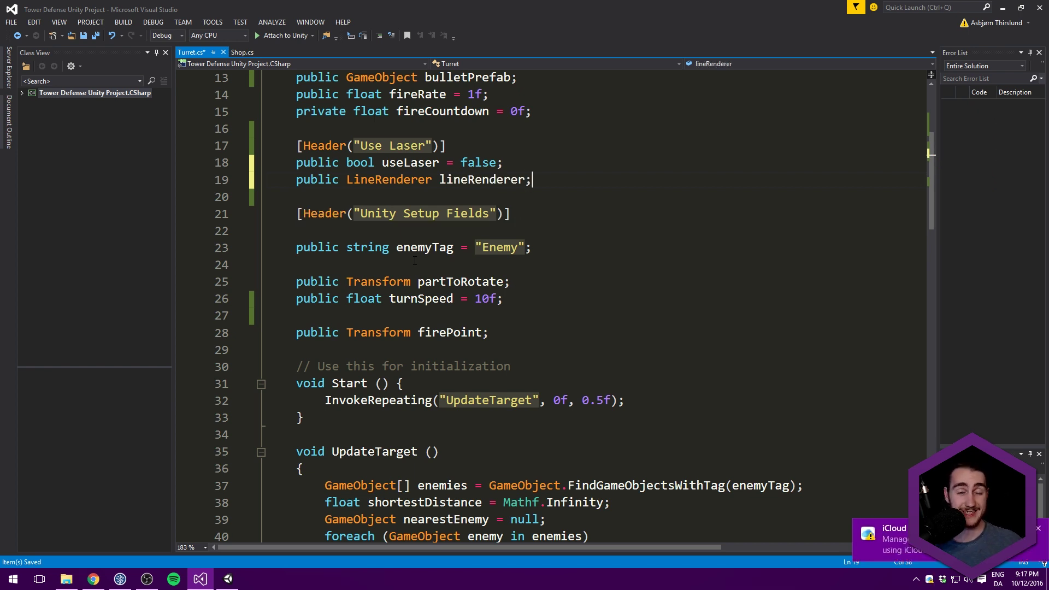
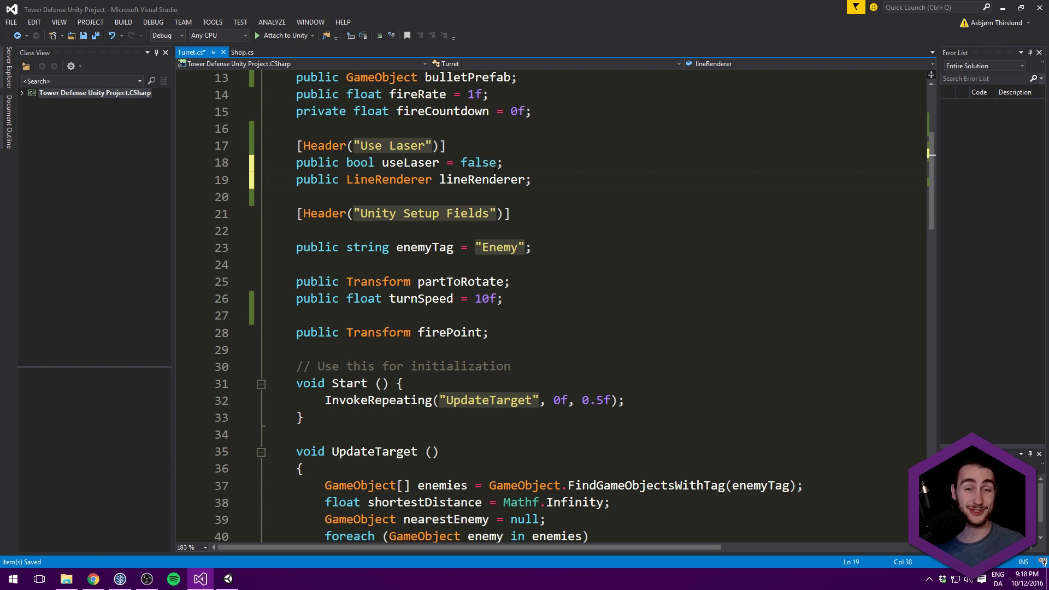
{"action": "left_click", "coordinate": [492, 143]}
{"action": "key", "text": "ctrl+s"}
Switch to Unity, collapse the Scripts and Materials folders, and select the LaserBeamer prefab.
{"action": "left_click", "coordinate": [474, 179]}
{"action": "scroll", "coordinate": [506, 206], "scroll_direction": "down", "scroll_amount": 2}
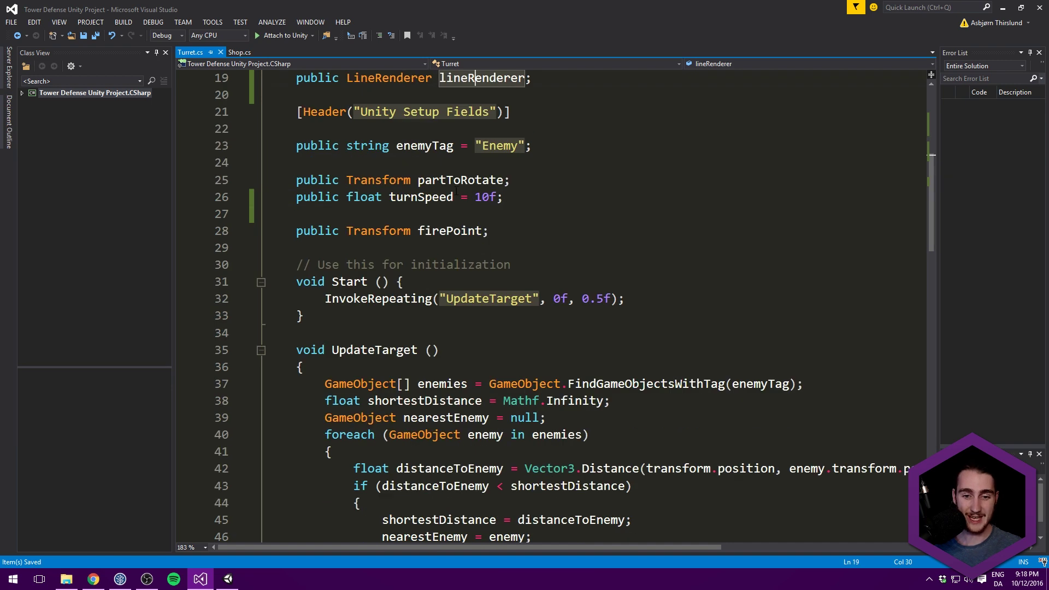
{"action": "scroll", "coordinate": [465, 197], "scroll_direction": "up", "scroll_amount": 3}
{"action": "scroll", "coordinate": [428, 220], "scroll_direction": "down", "scroll_amount": 1}
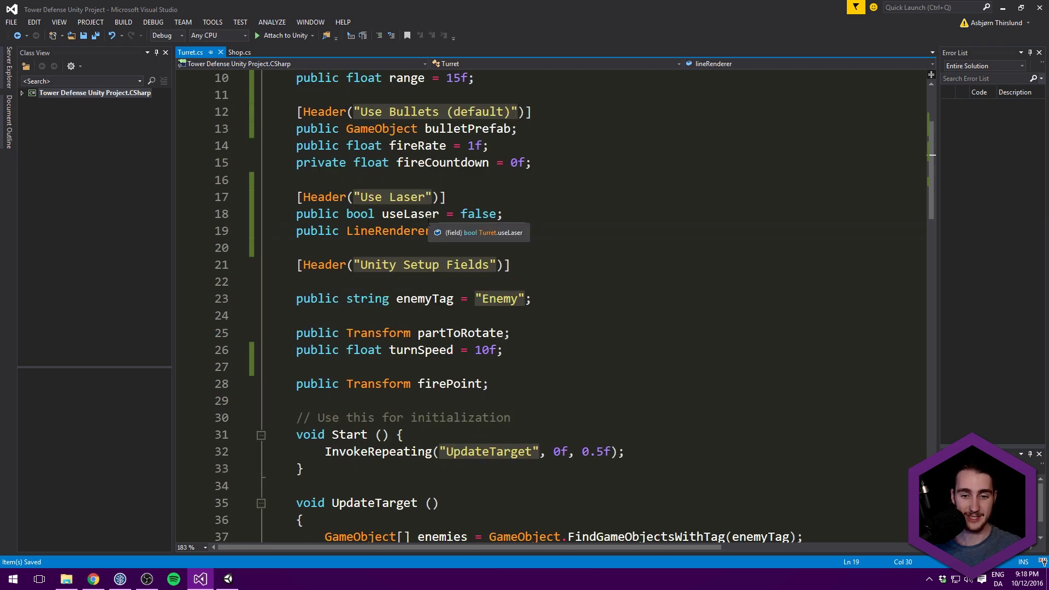
{"action": "scroll", "coordinate": [429, 220], "scroll_direction": "up", "scroll_amount": 2}
{"action": "key", "text": "alt+Tab"}
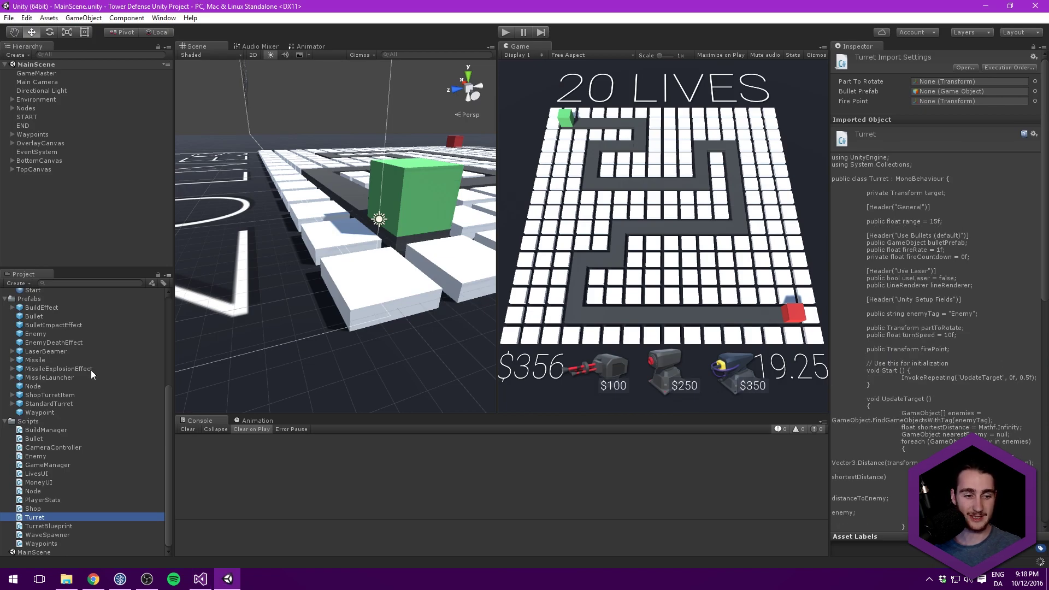
{"action": "left_click", "coordinate": [6, 421]}
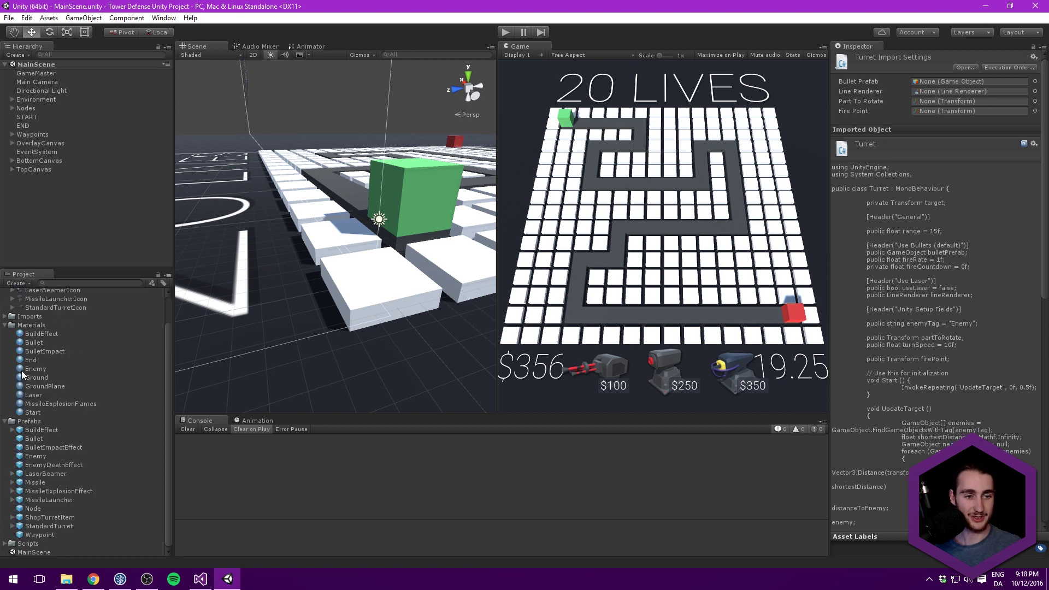
{"action": "left_click", "coordinate": [5, 325]}
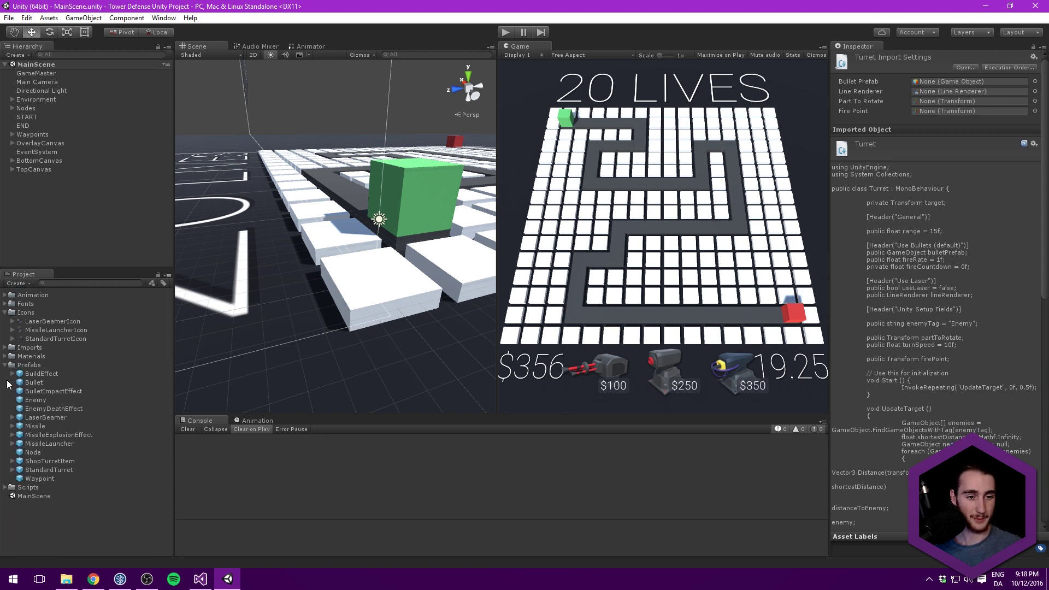
{"action": "left_click", "coordinate": [46, 417]}
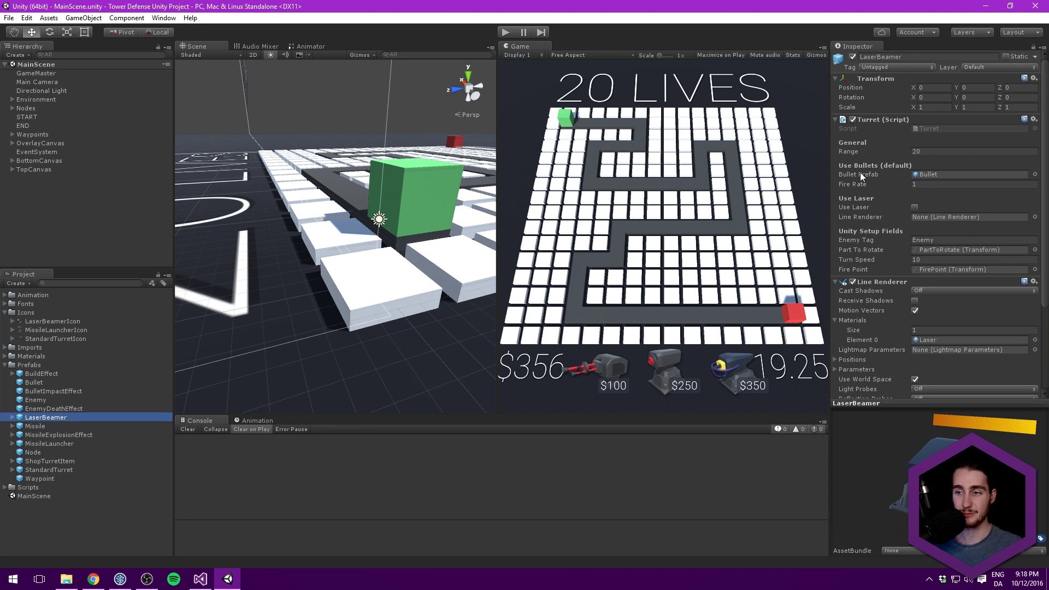
Enable Use Laser on the LaserBeamer's Turret script and assign the prefab's own Line Renderer component to its Line Renderer field.
{"action": "left_click", "coordinate": [914, 208]}
{"action": "scroll", "coordinate": [857, 225], "scroll_direction": "down", "scroll_amount": 2}
{"action": "left_click_drag", "start_coordinate": [876, 248], "coordinate": [923, 184]}
{"action": "scroll", "coordinate": [847, 202], "scroll_direction": "up", "scroll_amount": 2}
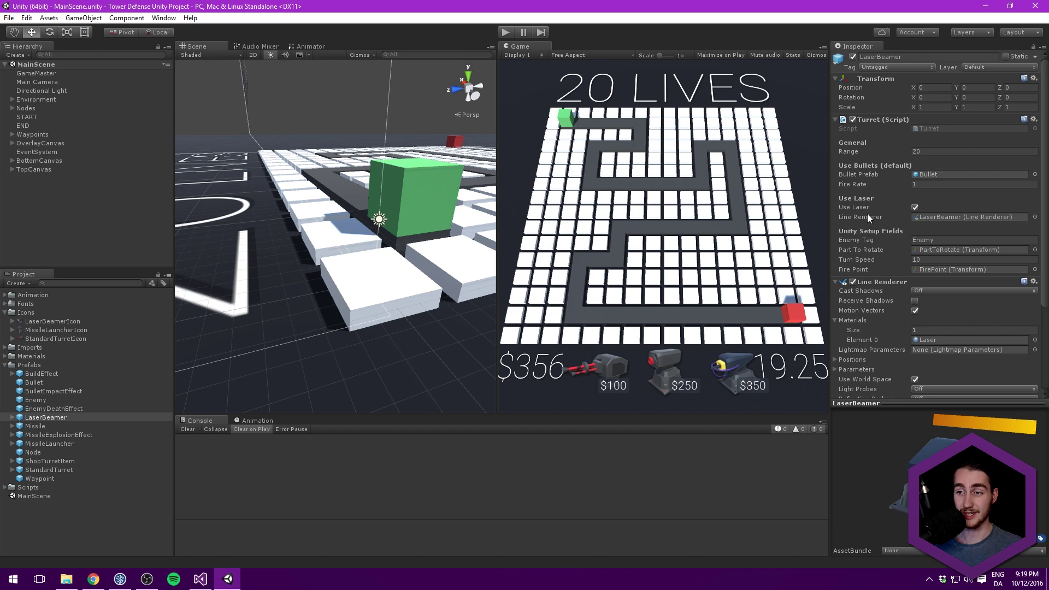
{"action": "scroll", "coordinate": [880, 217], "scroll_direction": "down", "scroll_amount": 2}
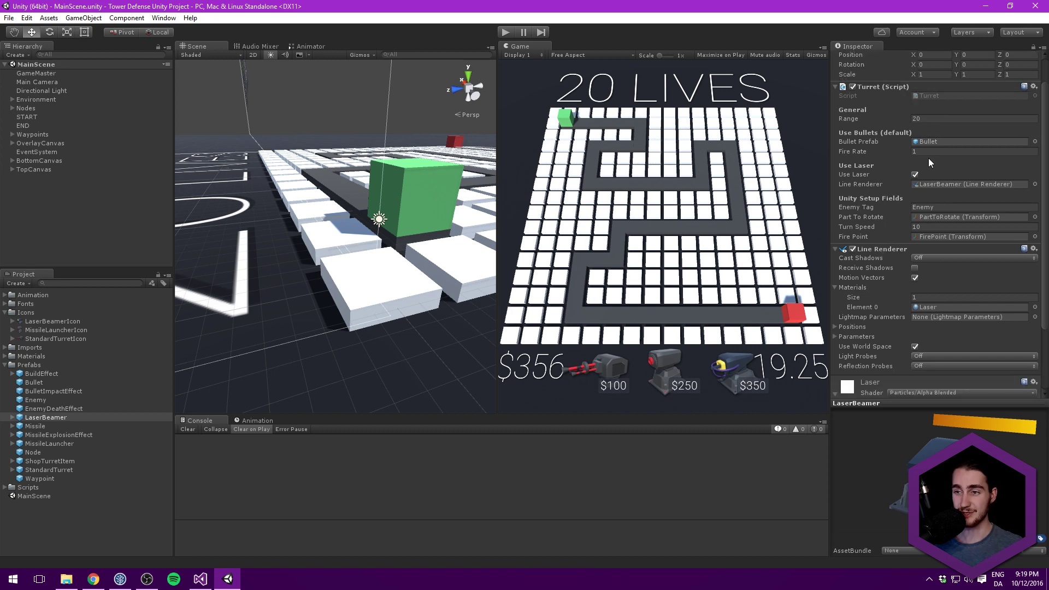
Set the Bullet Prefab of the LaserBeamer's Turret script to None.
{"action": "scroll", "coordinate": [887, 172], "scroll_direction": "up", "scroll_amount": 2}
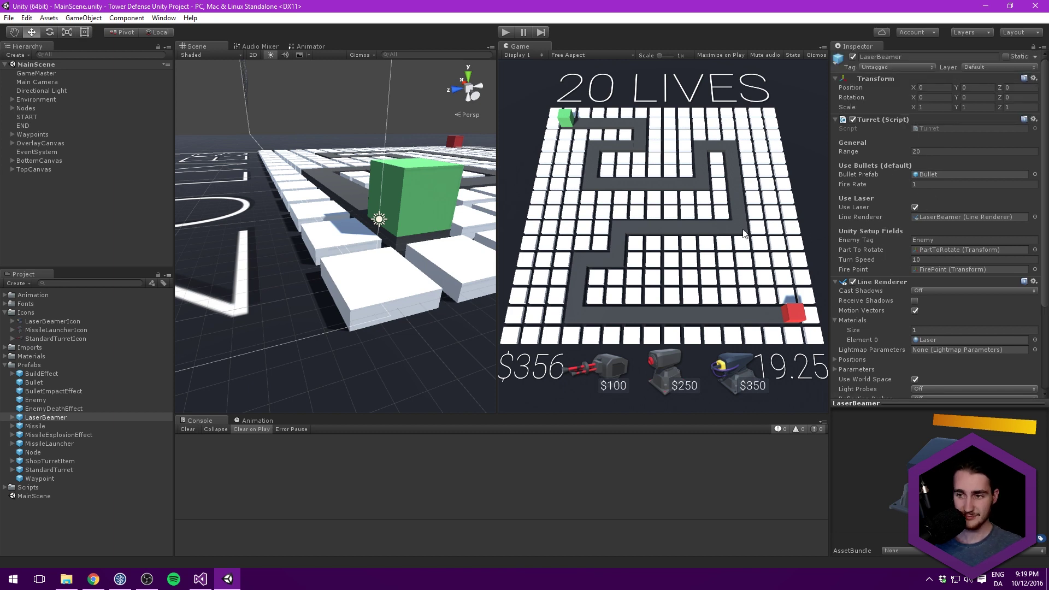
{"action": "left_click", "coordinate": [1034, 174]}
{"action": "double_click", "coordinate": [463, 121]}
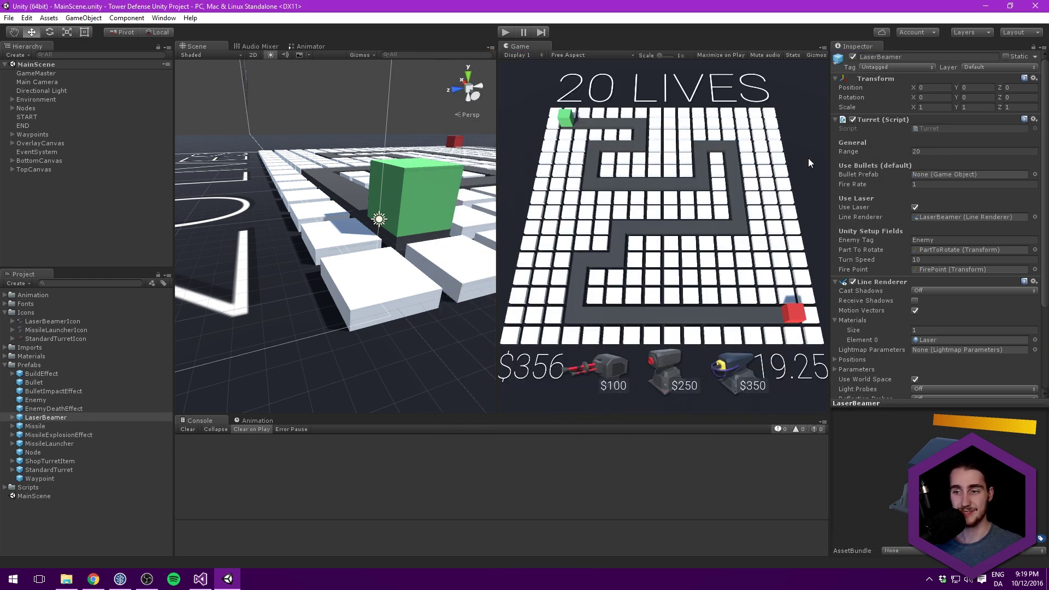
{"action": "key", "text": "alt+Tab"}
{"action": "left_click", "coordinate": [605, 192]}
{"action": "scroll", "coordinate": [407, 206], "scroll_direction": "down", "scroll_amount": 3}
{"action": "key", "text": "alt+Tab"}
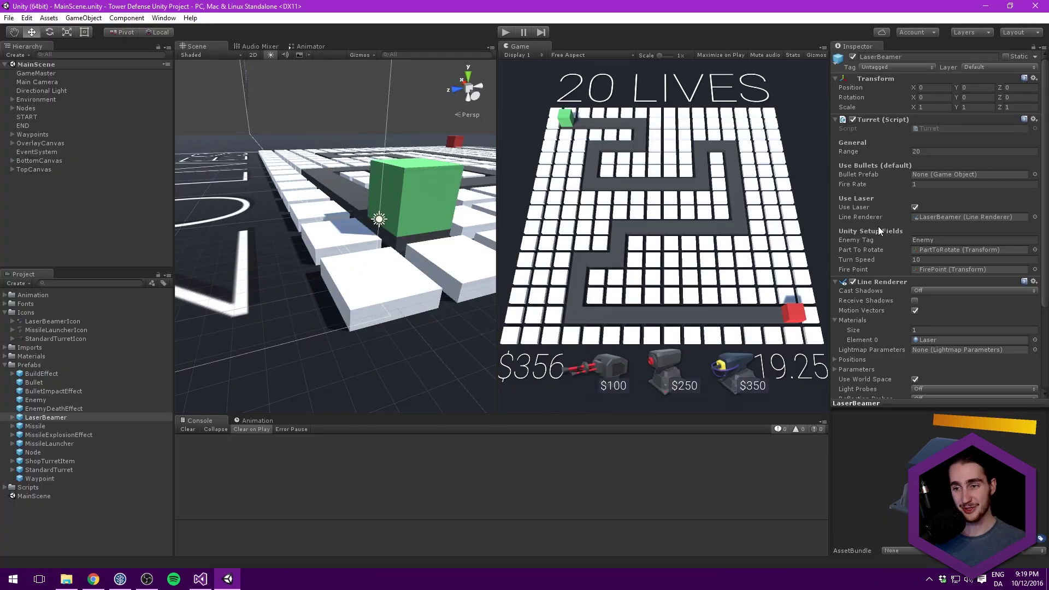
{"action": "left_click", "coordinate": [878, 186]}
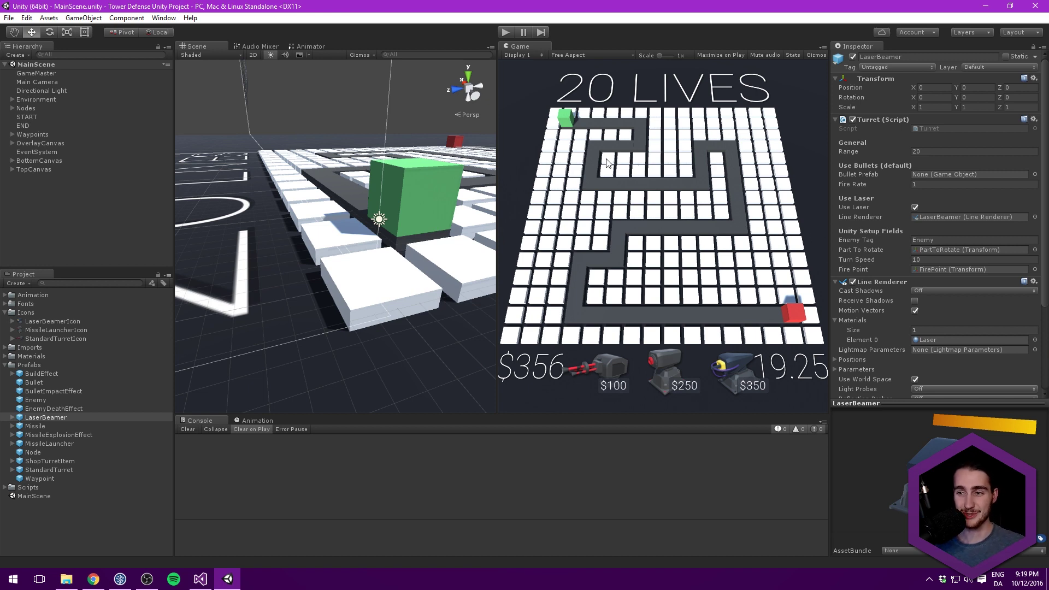
Switch to Visual Studio and examine the null-target check, target lock-on code and firing code in the Turret script's Update method.
{"action": "key", "text": "alt+Tab"}
{"action": "scroll", "coordinate": [448, 178], "scroll_direction": "down", "scroll_amount": 3}
{"action": "left_click", "coordinate": [425, 162]}
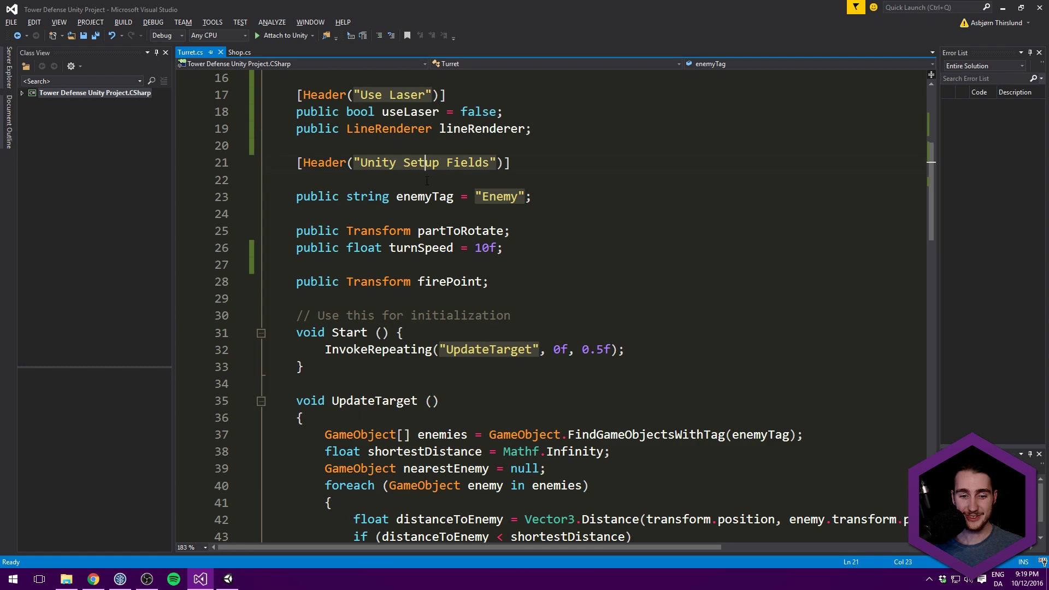
{"action": "scroll", "coordinate": [426, 164], "scroll_direction": "down", "scroll_amount": 11}
{"action": "scroll", "coordinate": [411, 186], "scroll_direction": "down", "scroll_amount": 4}
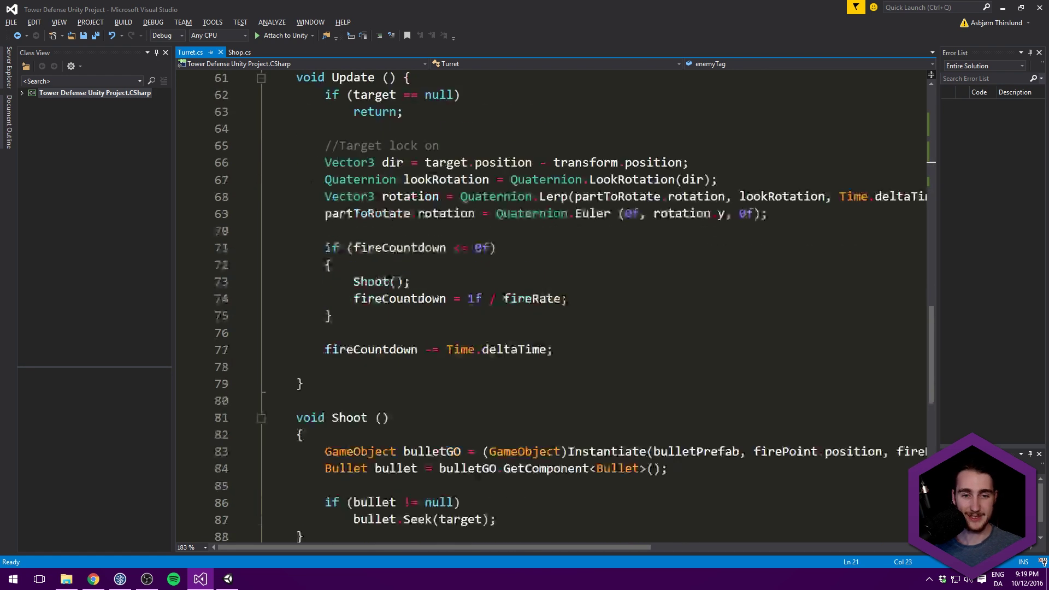
{"action": "scroll", "coordinate": [219, 202], "scroll_direction": "up", "scroll_amount": 1}
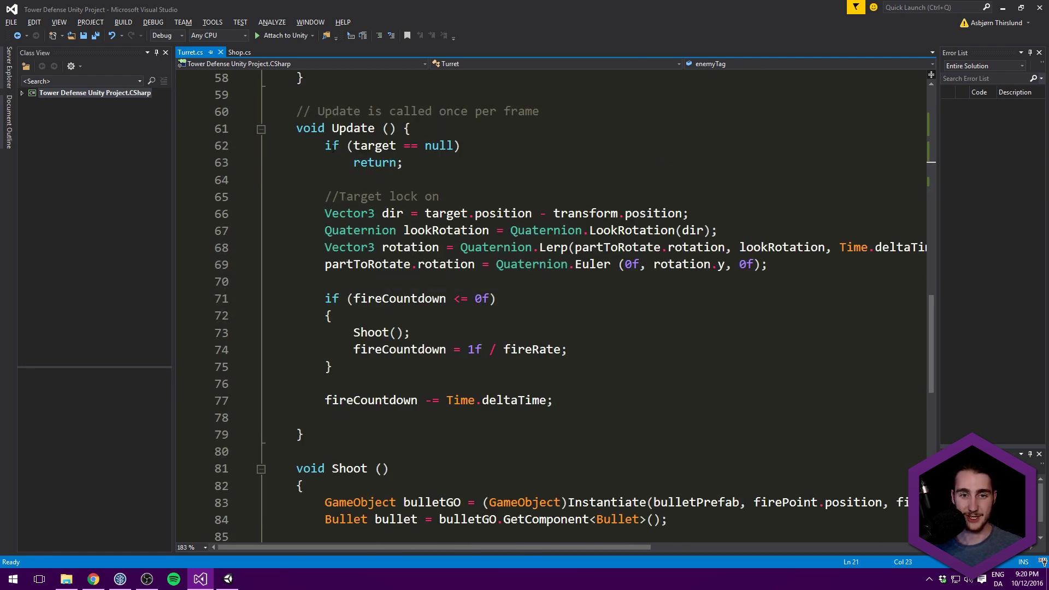
{"action": "left_click_drag", "start_coordinate": [321, 147], "coordinate": [425, 162]}
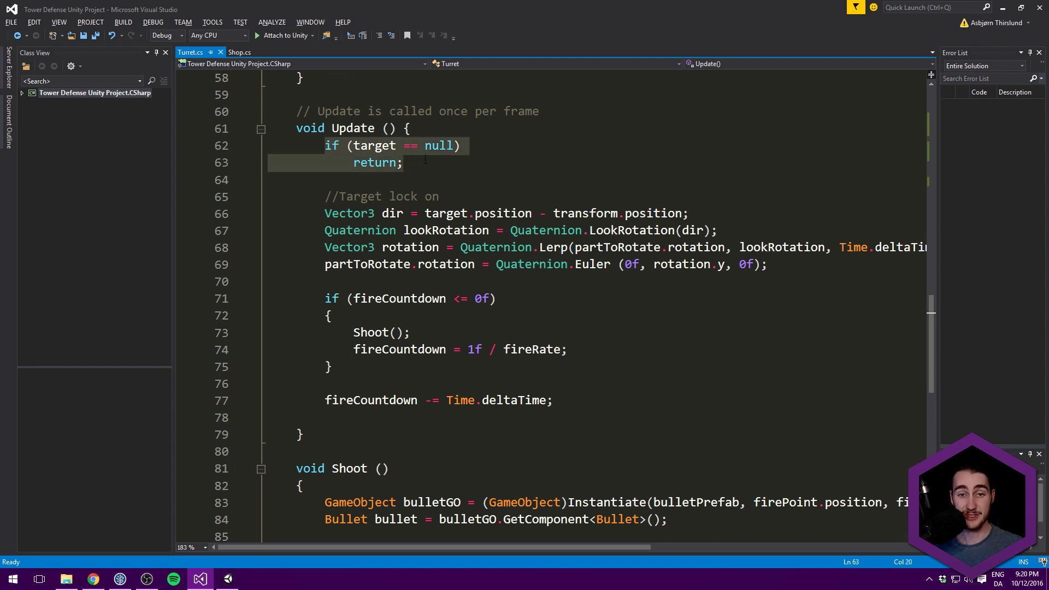
{"action": "left_click", "coordinate": [426, 161]}
{"action": "left_click", "coordinate": [382, 214]}
{"action": "scroll", "coordinate": [367, 220], "scroll_direction": "down", "scroll_amount": 1}
{"action": "left_click_drag", "start_coordinate": [325, 162], "coordinate": [781, 199]}
{"action": "left_click", "coordinate": [721, 232]}
{"action": "left_click_drag", "start_coordinate": [604, 345], "coordinate": [325, 248]}
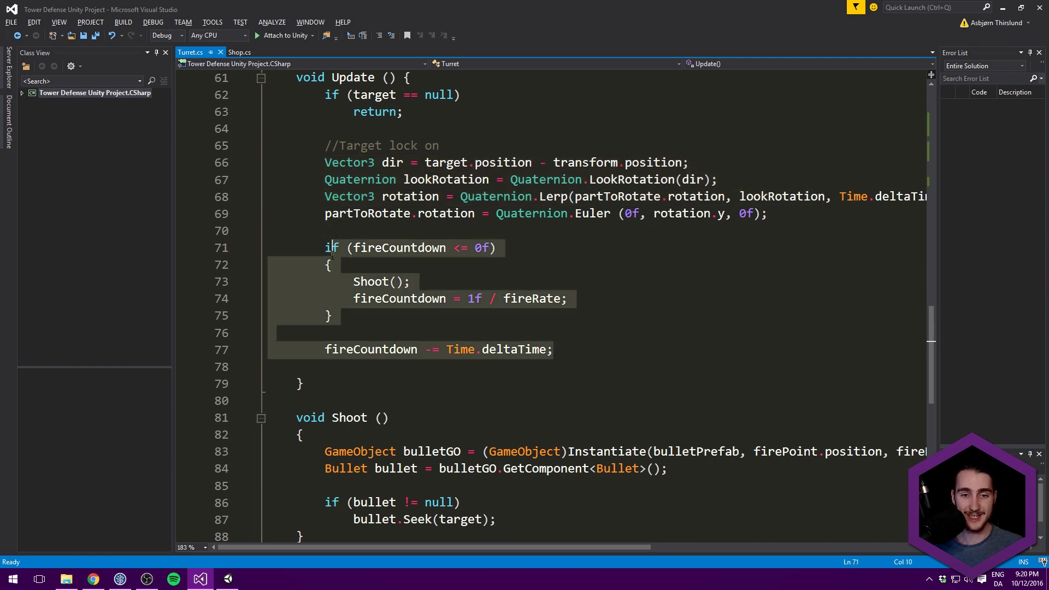
Cut the target lock-on code and its comment out of Update and put the call "LockOnTarget();" in their place.
{"action": "left_click_drag", "start_coordinate": [770, 214], "coordinate": [235, 147]}
{"action": "key", "text": "ctrl+x"}
{"action": "key", "text": "Tab"}
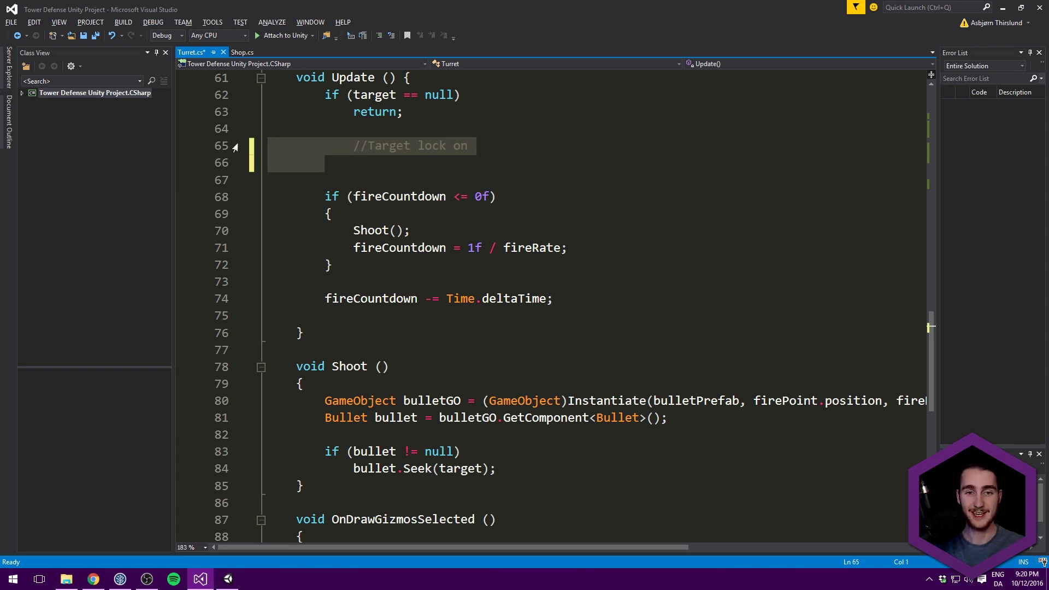
{"action": "key", "text": "Insert"}
{"action": "key", "text": "Delete"}
{"action": "key", "text": "Tab"}
{"action": "type", "text": "LockOnTarget ()"}
{"action": "key", "text": "BackSpace"}
{"action": "key", "text": "BackSpace"}
{"action": "key", "text": "BackSpace"}
{"action": "key", "text": "BackSpace"}
{"action": "type", "text": "();"}
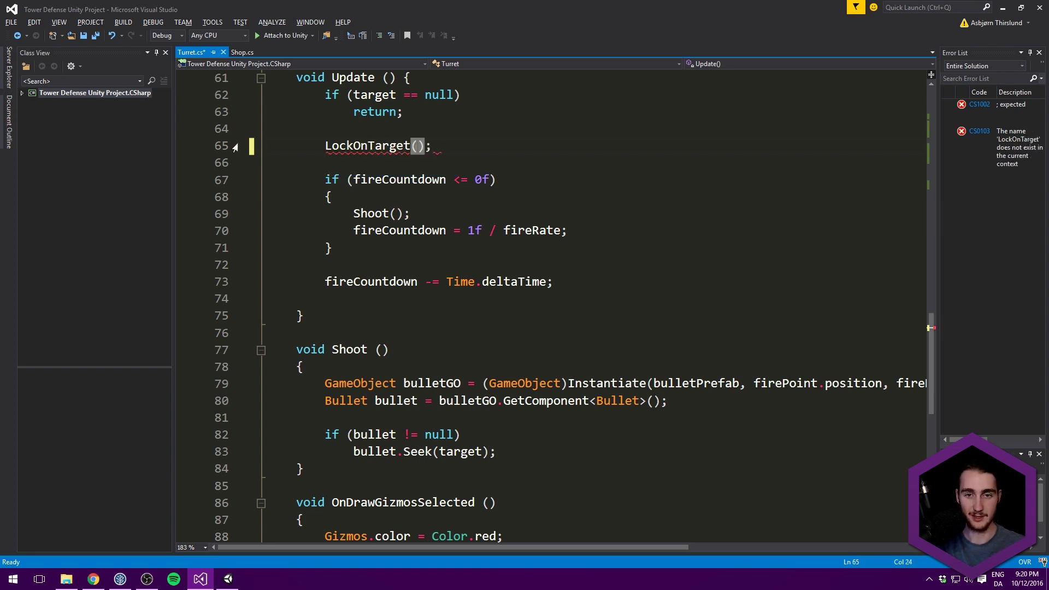
Create the method "void LockOnTarget ()" between Update and Shoot, containing the cut direction and rotation code, and save the script.
{"action": "key", "text": "Down"}
{"action": "key", "text": "Down"}
{"action": "key", "text": "Down"}
{"action": "key", "text": "Down"}
{"action": "key", "text": "Down"}
{"action": "key", "text": "Down"}
{"action": "key", "text": "Down"}
{"action": "key", "text": "Down"}
{"action": "key", "text": "Down"}
{"action": "key", "text": "Down"}
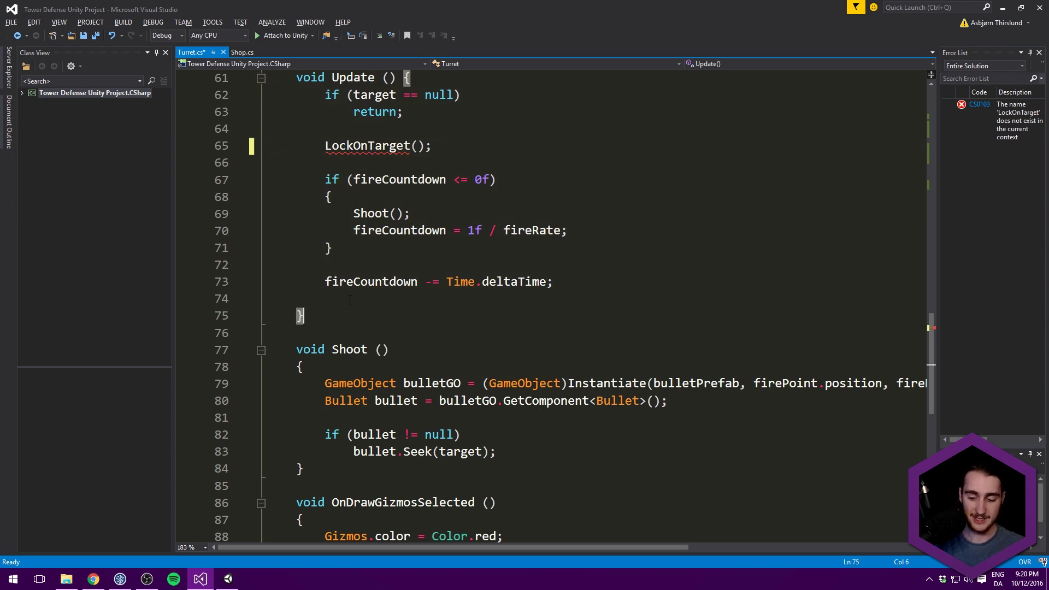
{"action": "key", "text": "Return"}
{"action": "key", "text": "Return"}
{"action": "type", "text": "void "}
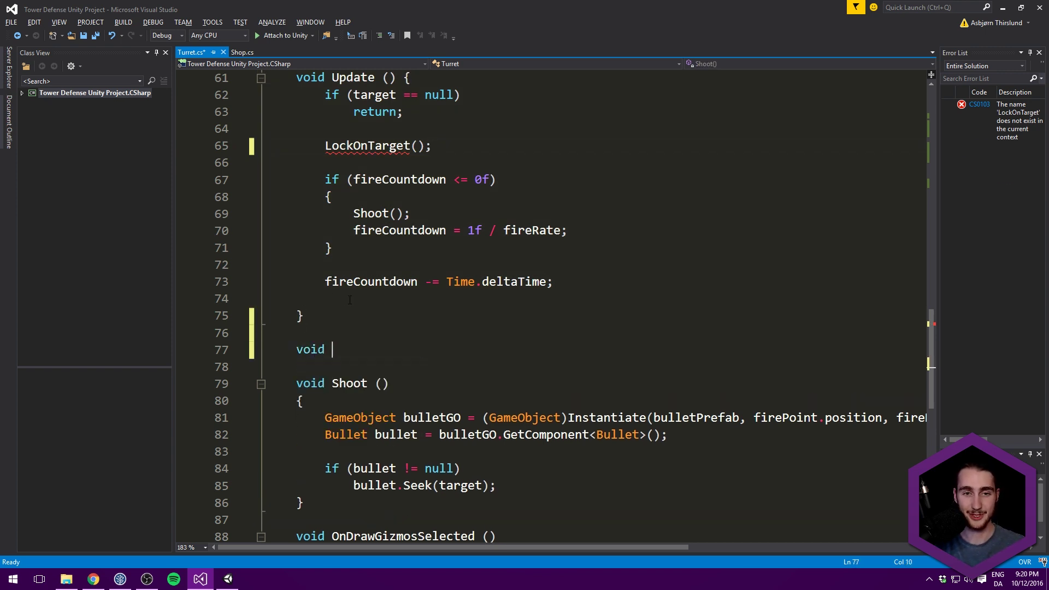
{"action": "type", "text": "LockOnTarget () {"}
{"action": "key", "text": "Return"}
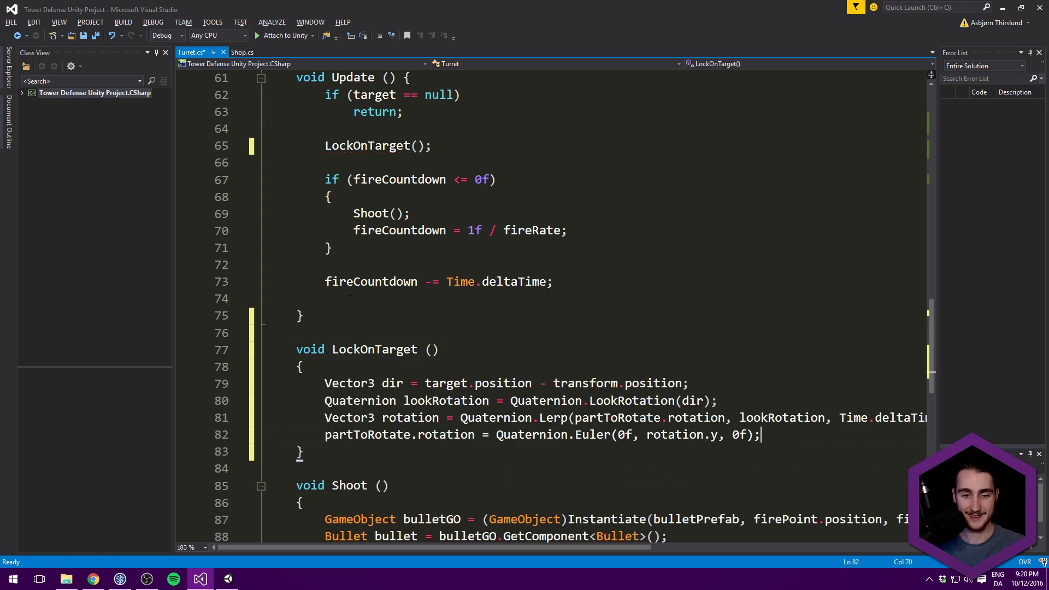
{"action": "key", "text": "ctrl+s"}
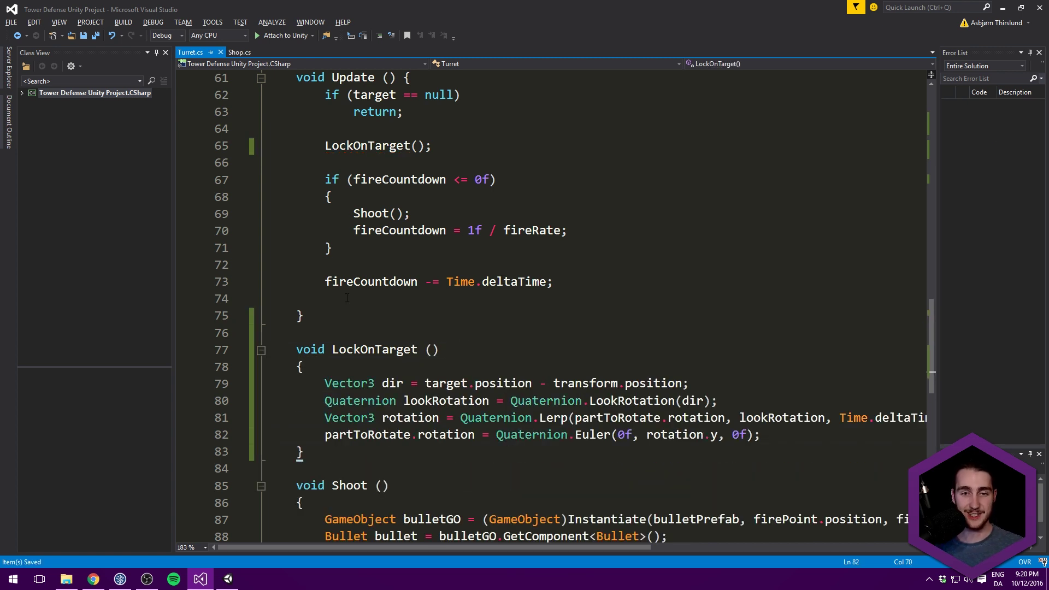
Add an "if (useLaser)" statement with an empty braced block below the LockOnTarget call in Update.
{"action": "scroll", "coordinate": [358, 239], "scroll_direction": "up", "scroll_amount": 1}
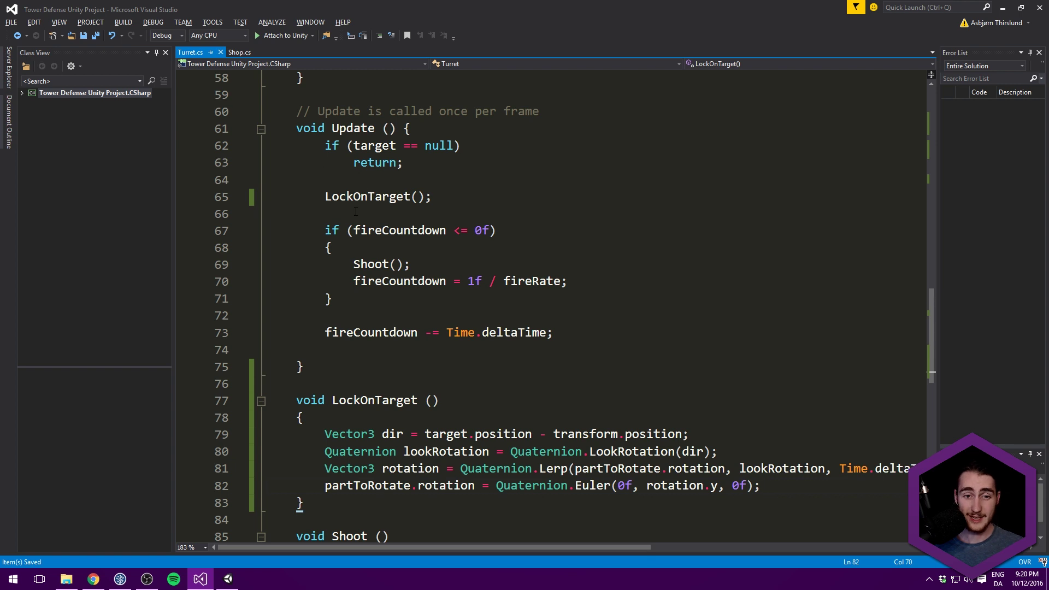
{"action": "scroll", "coordinate": [355, 211], "scroll_direction": "up", "scroll_amount": 1}
{"action": "left_click", "coordinate": [440, 250]}
{"action": "key", "text": "Return"}
{"action": "key", "text": "Return"}
{"action": "type", "text": "if ("}
{"action": "key", "text": "Delete"}
{"action": "type", "text": "us"}
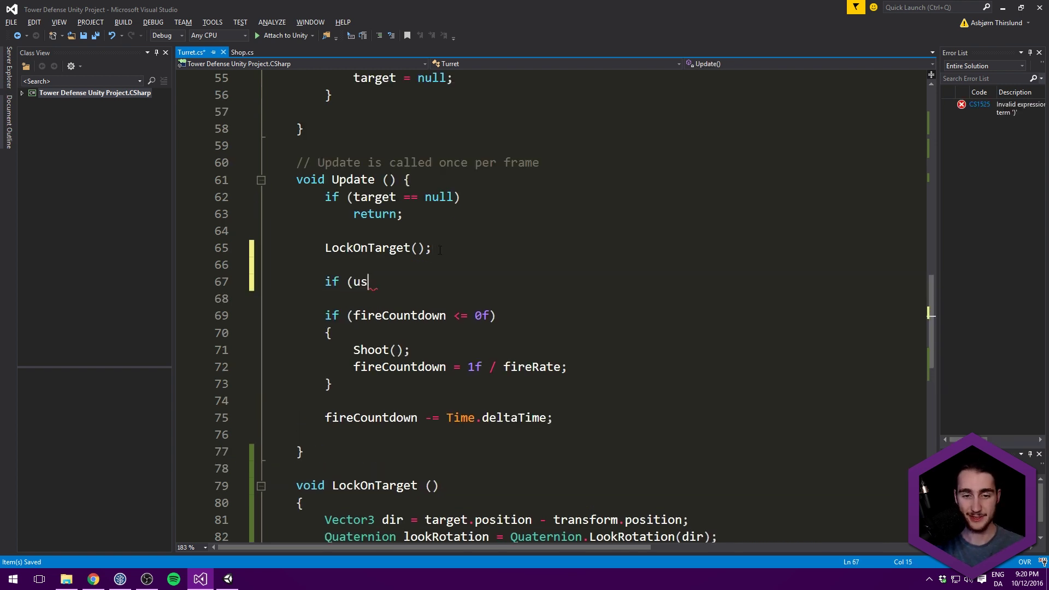
{"action": "type", "text": "eLaser)"}
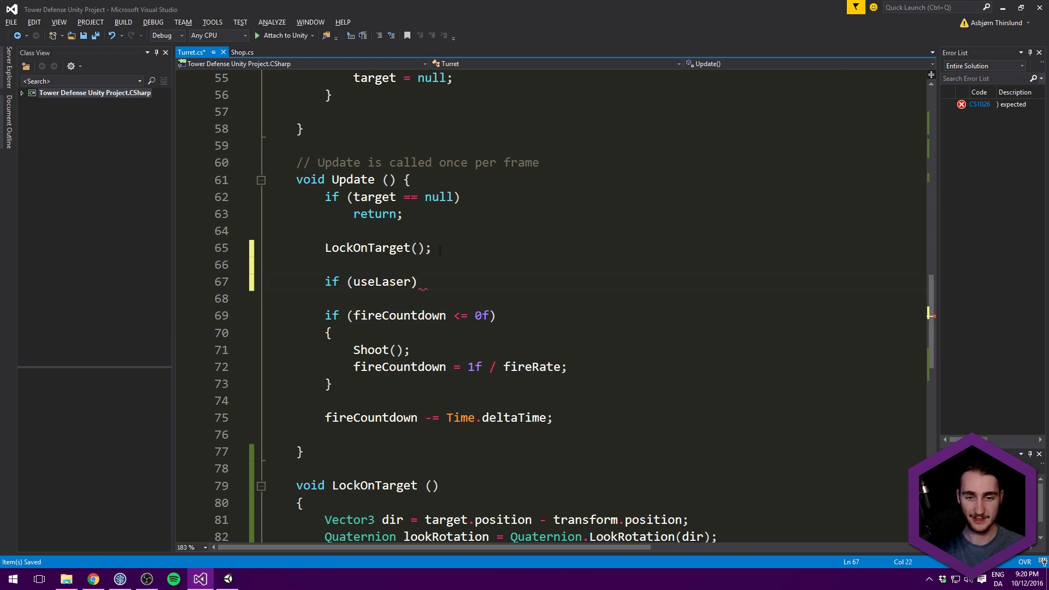
{"action": "key", "text": "Return"}
{"action": "type", "text": "{"}
{"action": "key", "text": "Return"}
{"action": "type", "text": "Laer"}
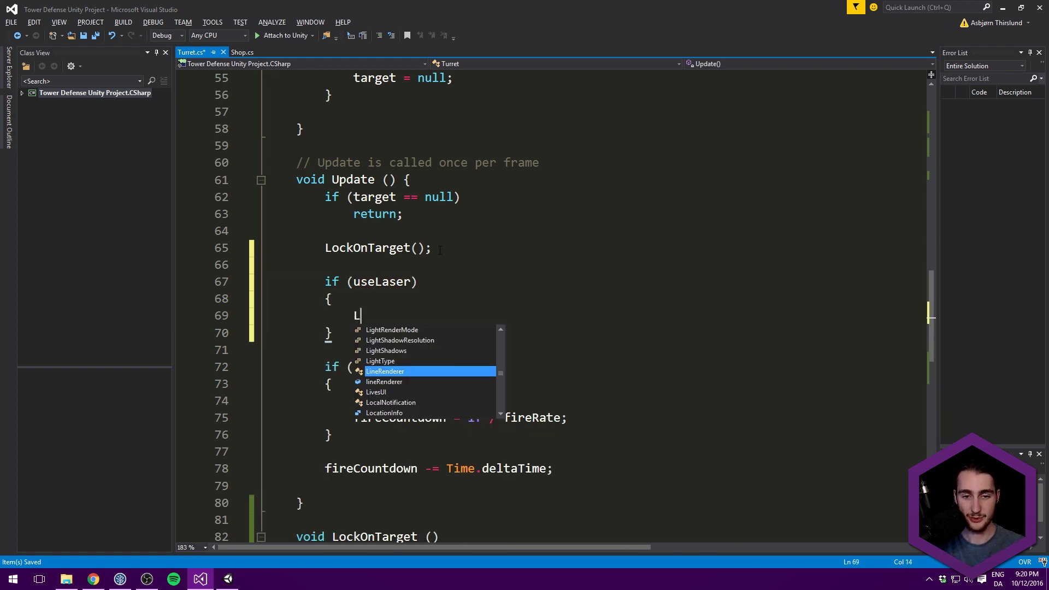
{"action": "key", "text": "BackSpace"}
{"action": "key", "text": "BackSpace"}
{"action": "type", "text": "("}
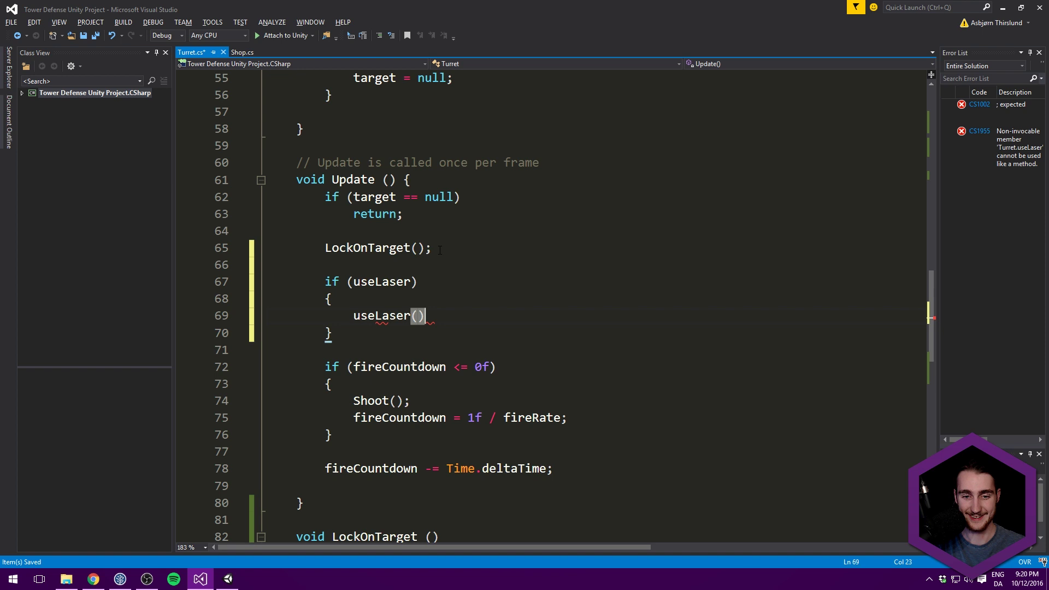
{"action": "key", "text": "BackSpace"}
{"action": "key", "text": "BackSpace"}
{"action": "key", "text": "BackSpace"}
{"action": "key", "text": "BackSpace"}
{"action": "key", "text": "BackSpace"}
{"action": "key", "text": "BackSpace"}
{"action": "key", "text": "BackSpace"}
{"action": "key", "text": "BackSpace"}
{"action": "key", "text": "BackSpace"}
{"action": "key", "text": "BackSpace"}
{"action": "type", "text": "Laser()"}
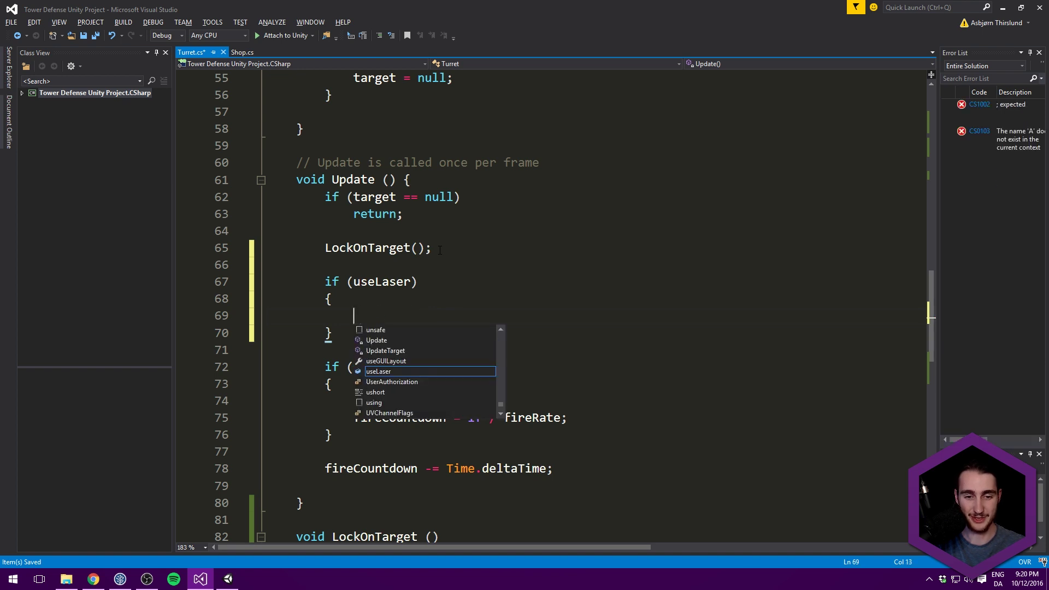
{"action": "key", "text": "BackSpace"}
{"action": "key", "text": "BackSpace"}
{"action": "key", "text": "BackSpace"}
{"action": "key", "text": "BackSpace"}
{"action": "key", "text": "BackSpace"}
{"action": "key", "text": "BackSpace"}
{"action": "key", "text": "BackSpace"}
{"action": "key", "text": "BackSpace"}
{"action": "key", "text": "BackSpace"}
{"action": "key", "text": "BackSpace"}
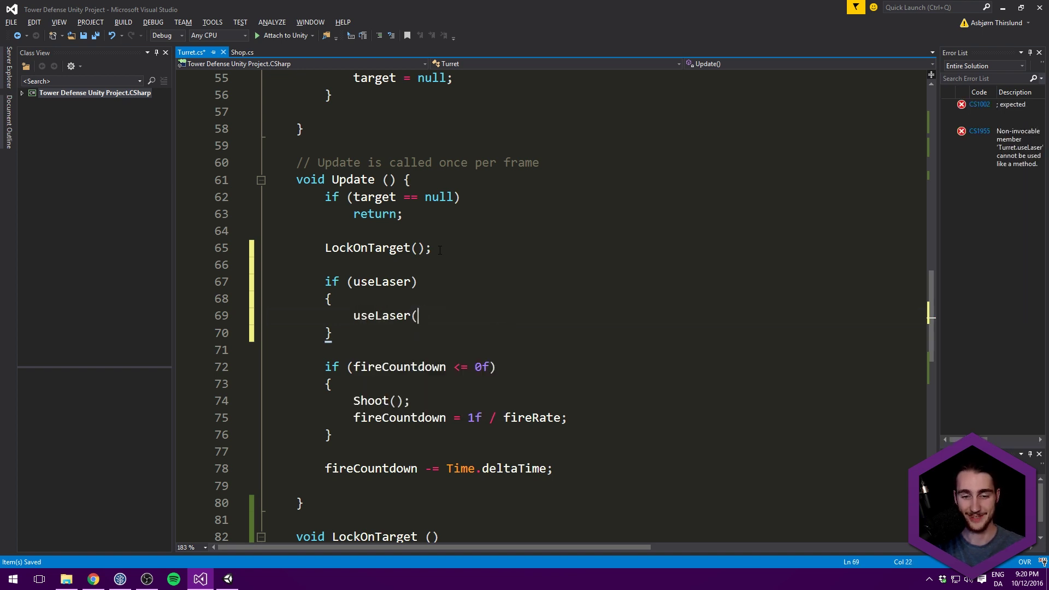
Create an empty method "void Laser ()" between LockOnTarget and Shoot in the Turret script.
{"action": "scroll", "coordinate": [439, 250], "scroll_direction": "down", "scroll_amount": 7}
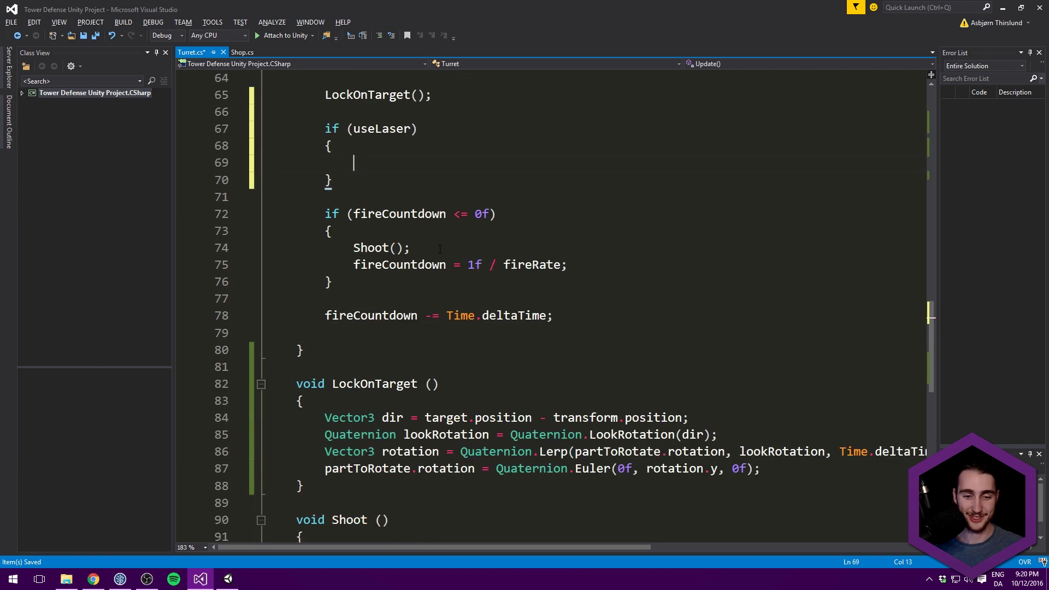
{"action": "left_click", "coordinate": [355, 294]}
{"action": "key", "text": "Return"}
{"action": "key", "text": "Return"}
{"action": "key", "text": "Up"}
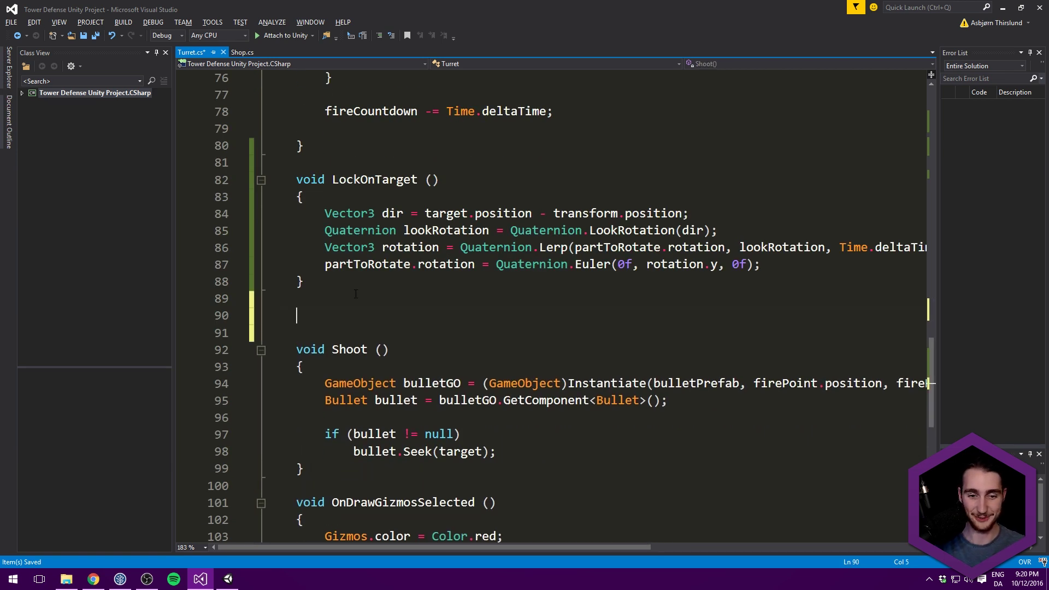
{"action": "type", "text": "void "}
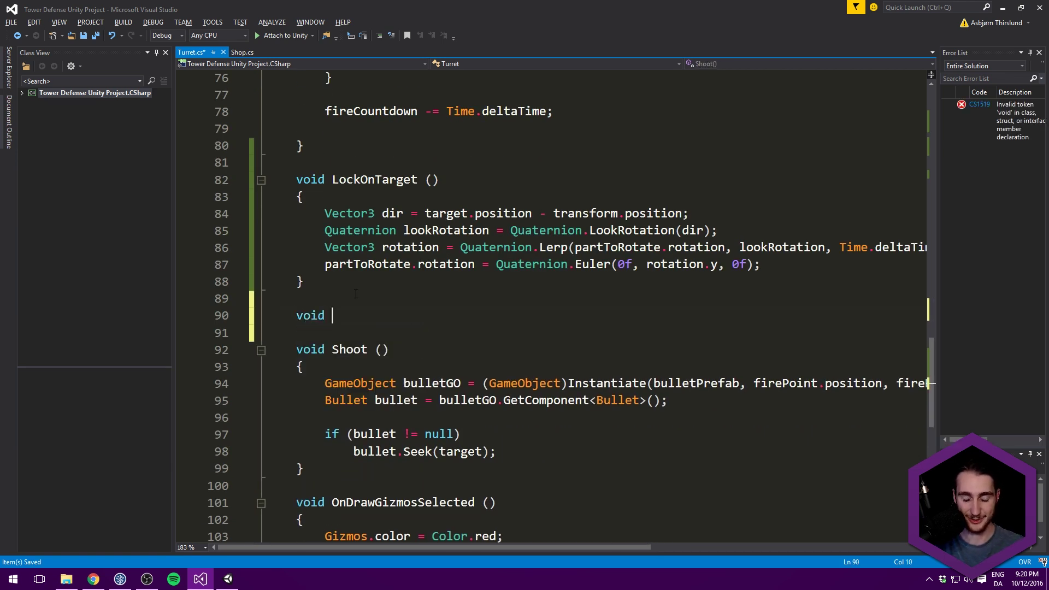
{"action": "type", "text": "Laser () {"}
{"action": "key", "text": "Return"}
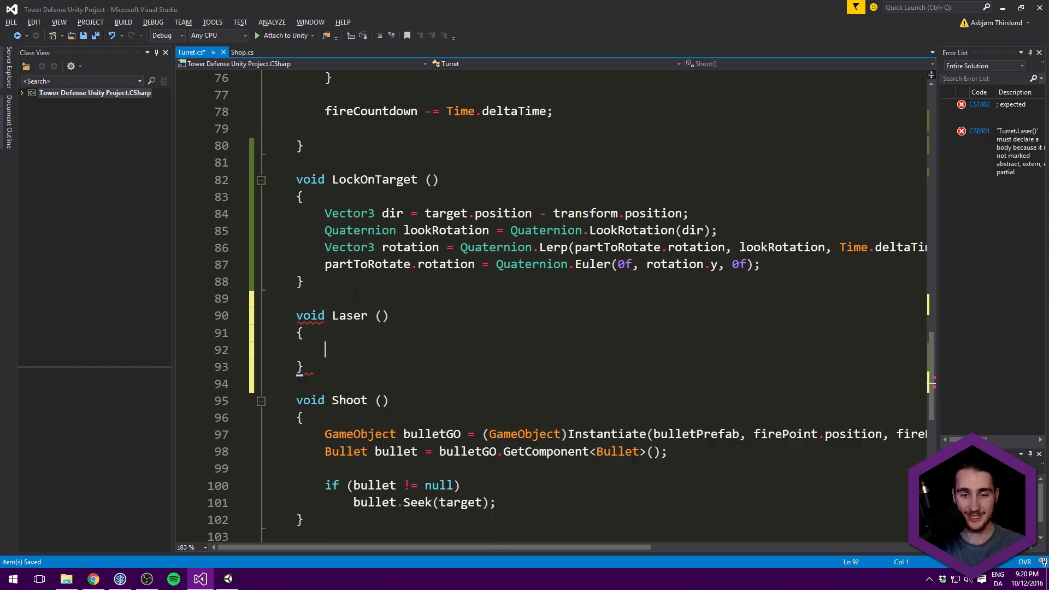
Call "Laser();" inside the useLaser block in Update and add an else branch with an empty braced block.
{"action": "scroll", "coordinate": [355, 294], "scroll_direction": "up", "scroll_amount": 5}
{"action": "left_click", "coordinate": [383, 211]}
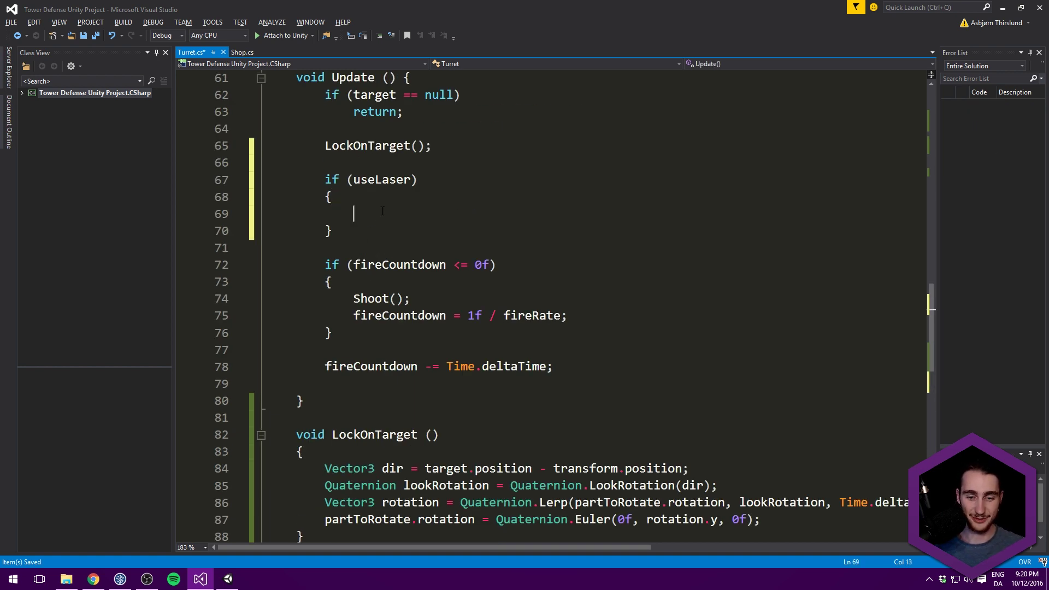
{"action": "type", "text": "Laser();"}
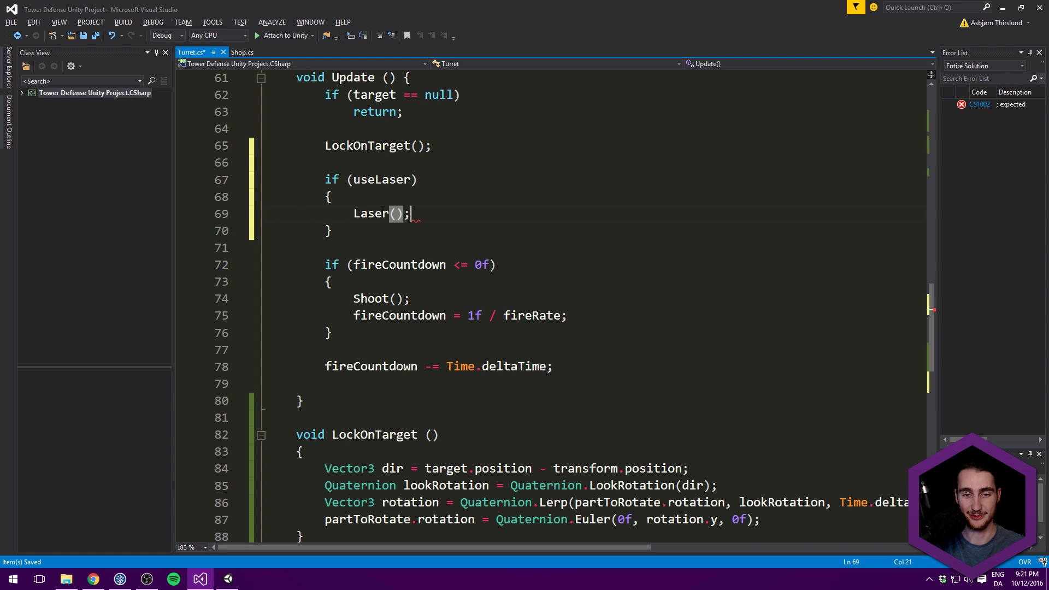
{"action": "left_click", "coordinate": [355, 229]}
{"action": "type", "text": "else {"}
{"action": "key", "text": "Return"}
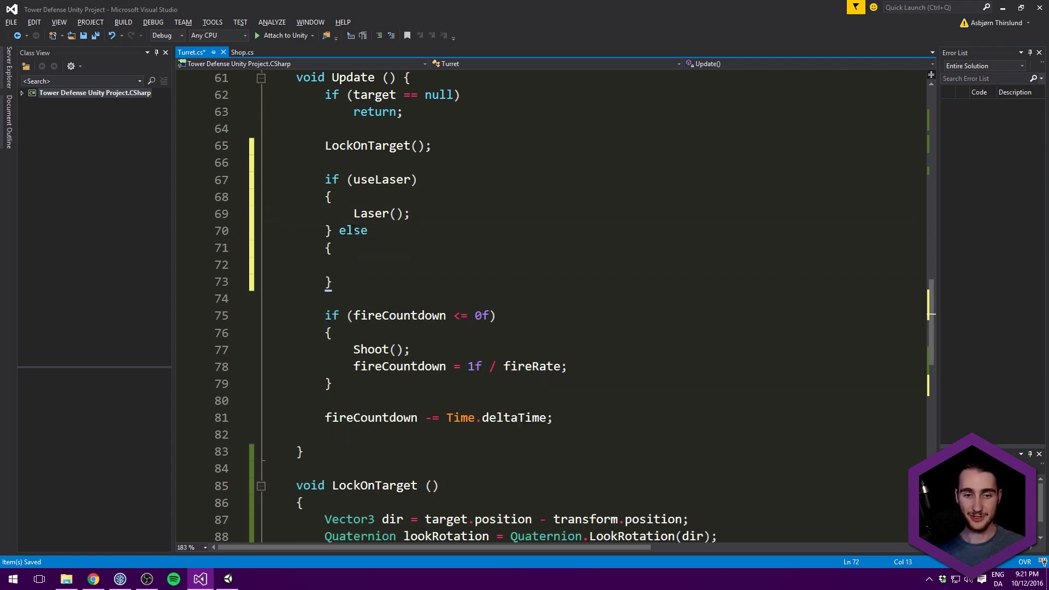
Move the fireCountdown check and the countdown decrement into the else block of Update, and save the script.
{"action": "left_click_drag", "start_coordinate": [568, 418], "coordinate": [269, 316]}
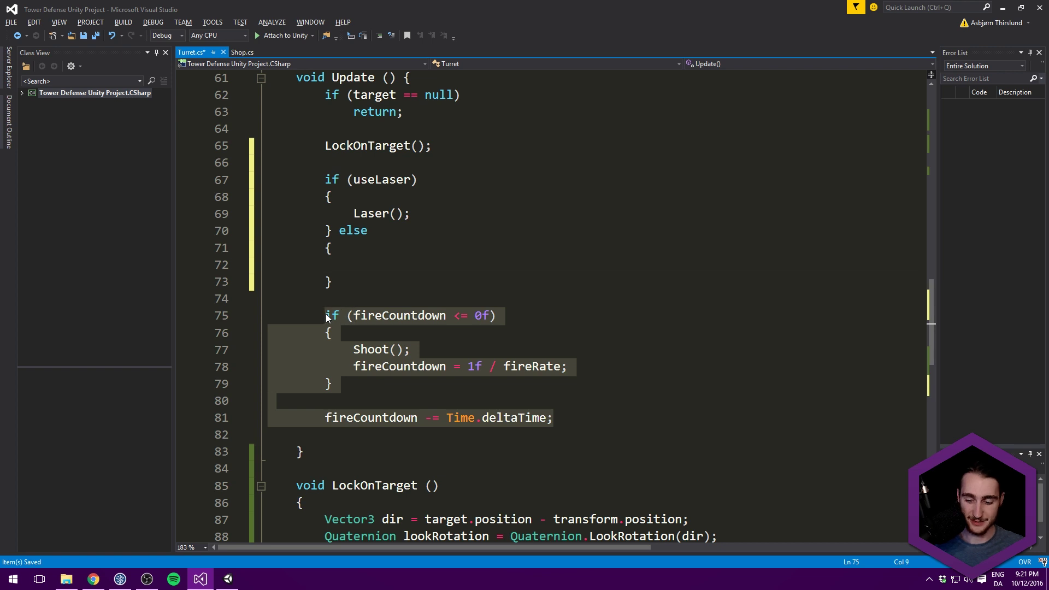
{"action": "key", "text": "BackSpace"}
{"action": "key", "text": "BackSpace"}
{"action": "key", "text": "BackSpace"}
{"action": "key", "text": "Up"}
{"action": "key", "text": "Up"}
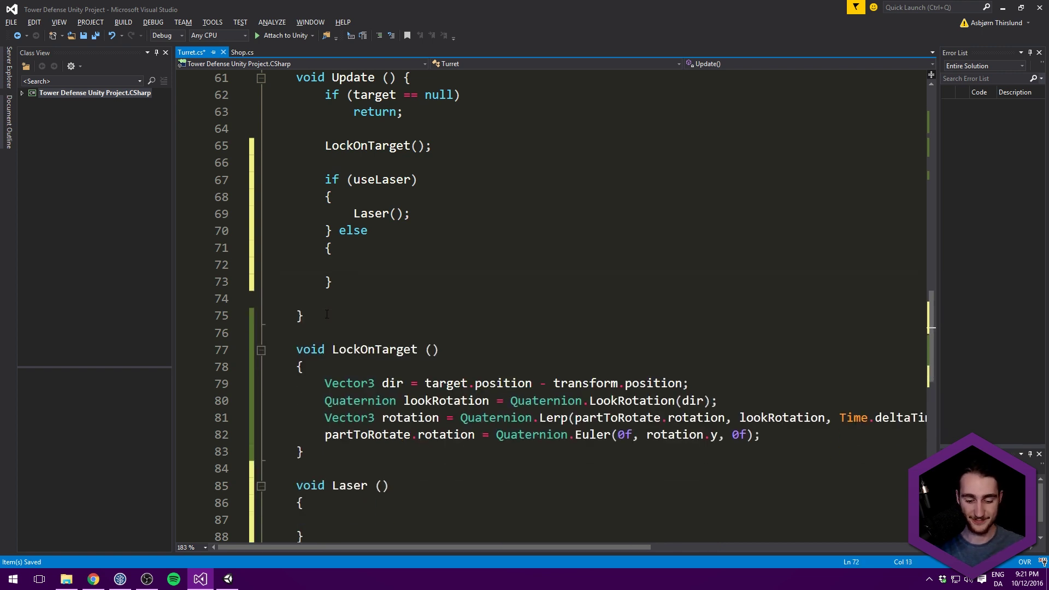
{"action": "key", "text": "ctrl+v"}
{"action": "scroll", "coordinate": [364, 315], "scroll_direction": "down", "scroll_amount": 1}
{"action": "key", "text": "ctrl+s"}
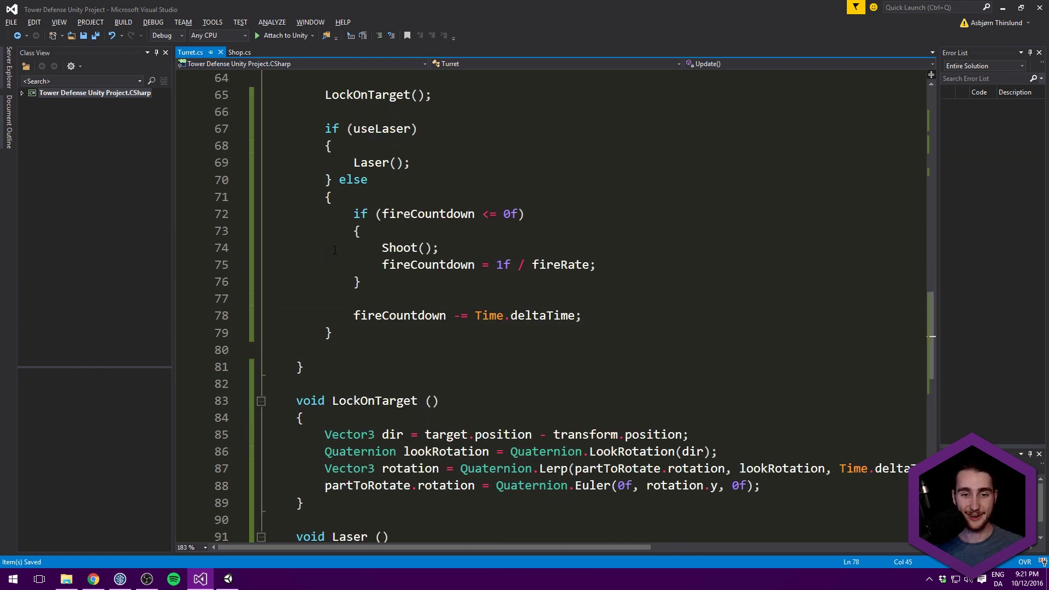
Examine the laser and shooting branches and the null-target check in Update, and switch the editor from overtype to insert mode.
{"action": "scroll", "coordinate": [615, 369], "scroll_direction": "up", "scroll_amount": 1}
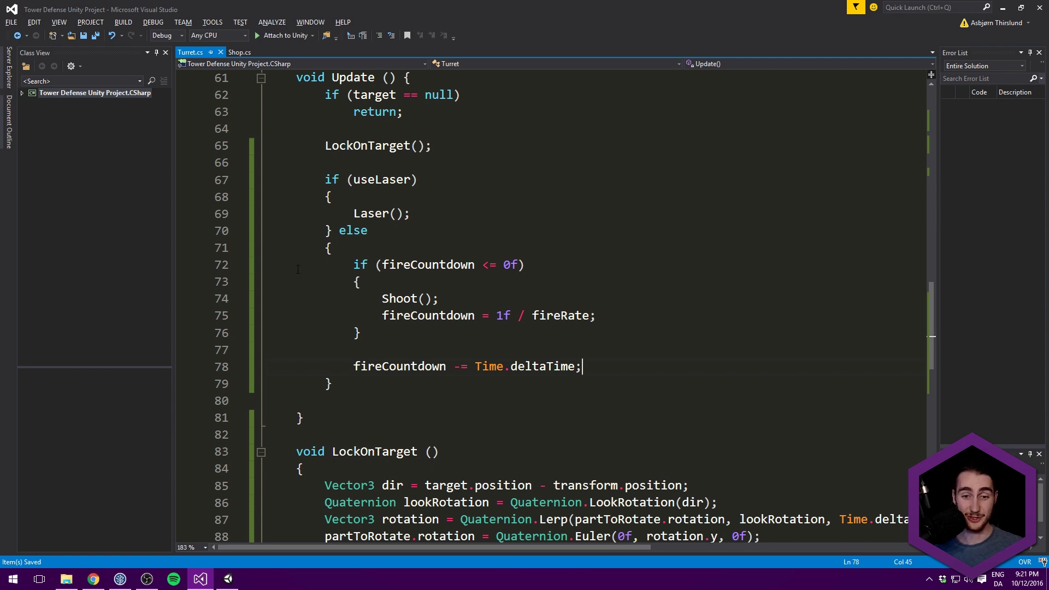
{"action": "left_click_drag", "start_coordinate": [444, 300], "coordinate": [381, 300]}
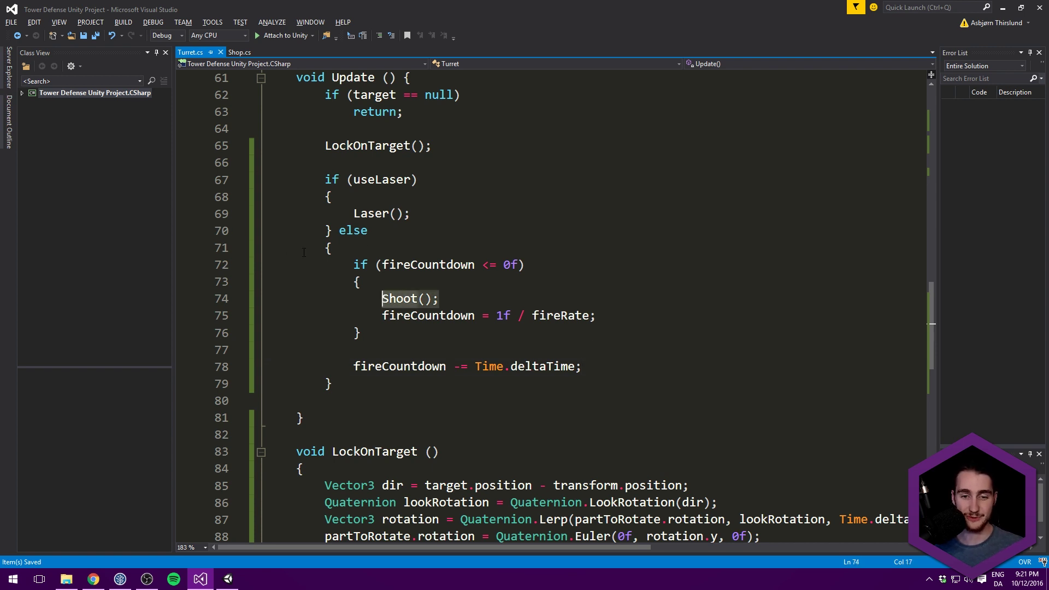
{"action": "left_click", "coordinate": [402, 236]}
{"action": "scroll", "coordinate": [437, 301], "scroll_direction": "up", "scroll_amount": 3}
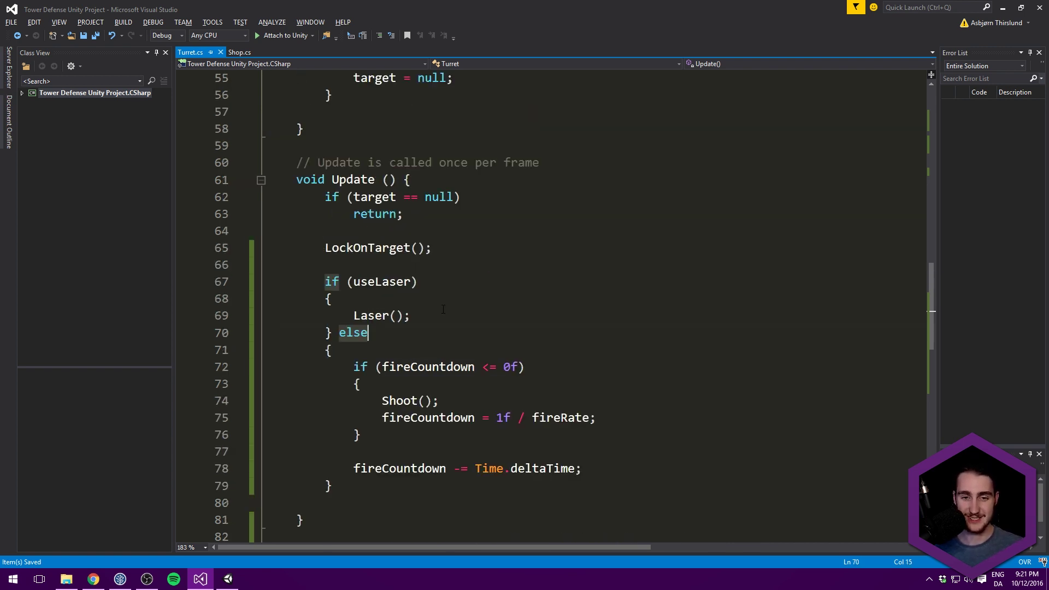
{"action": "left_click", "coordinate": [443, 248]}
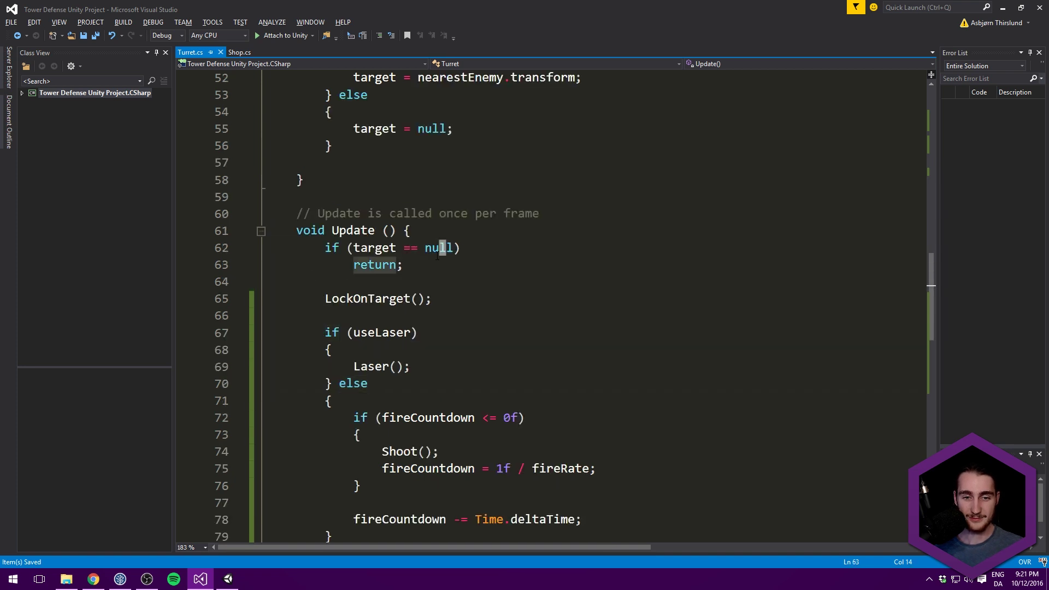
{"action": "scroll", "coordinate": [431, 266], "scroll_direction": "down", "scroll_amount": 1}
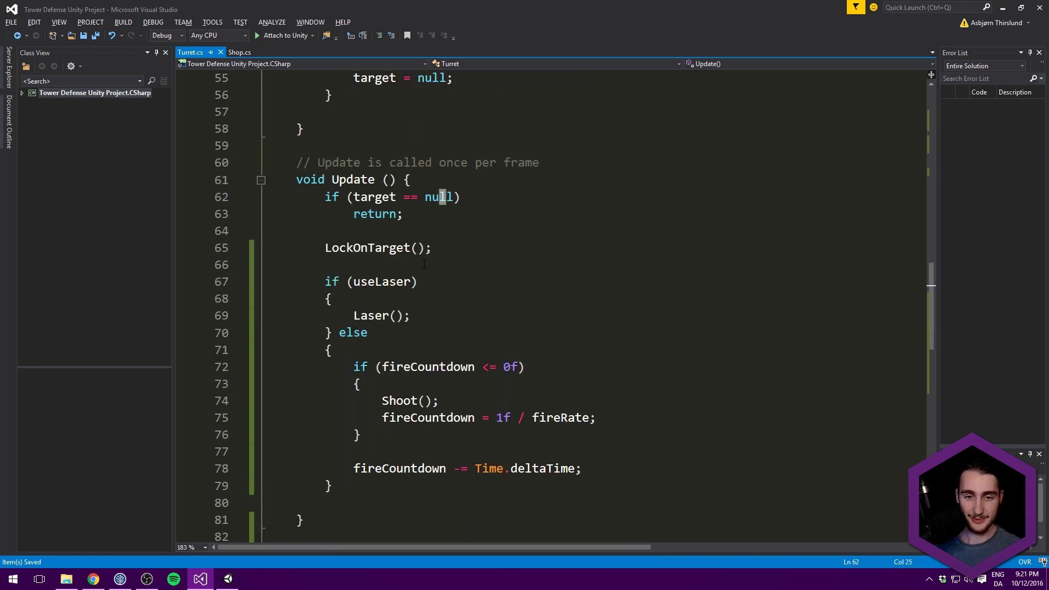
{"action": "key", "text": "Insert"}
{"action": "left_click", "coordinate": [433, 232]}
Start a statement with "lineRenderer." in the empty body of the Laser method.
{"action": "scroll", "coordinate": [423, 251], "scroll_direction": "down", "scroll_amount": 3}
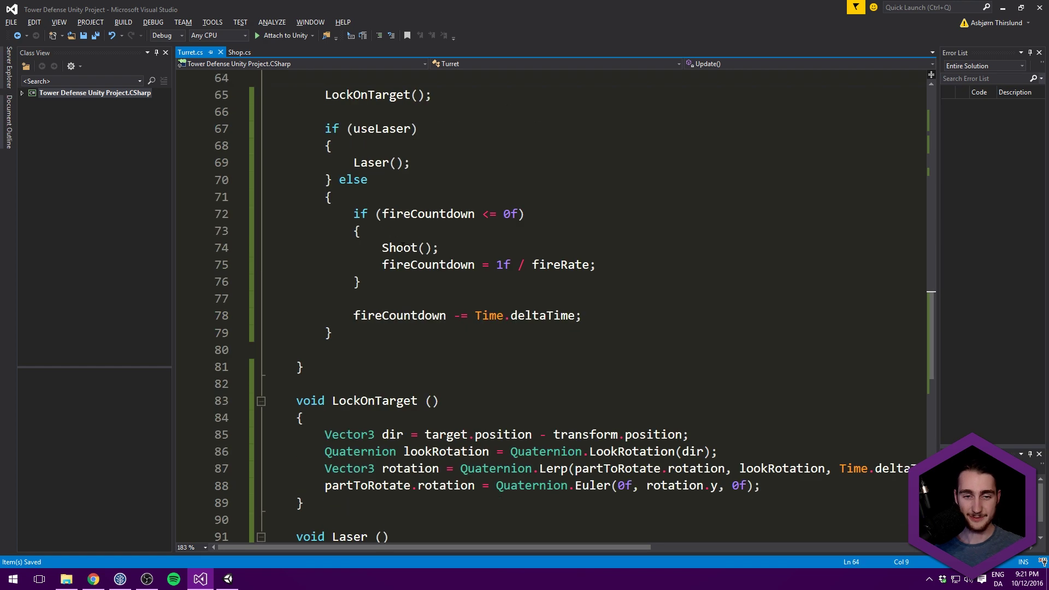
{"action": "scroll", "coordinate": [370, 263], "scroll_direction": "down", "scroll_amount": 2}
{"action": "scroll", "coordinate": [368, 262], "scroll_direction": "down", "scroll_amount": 4}
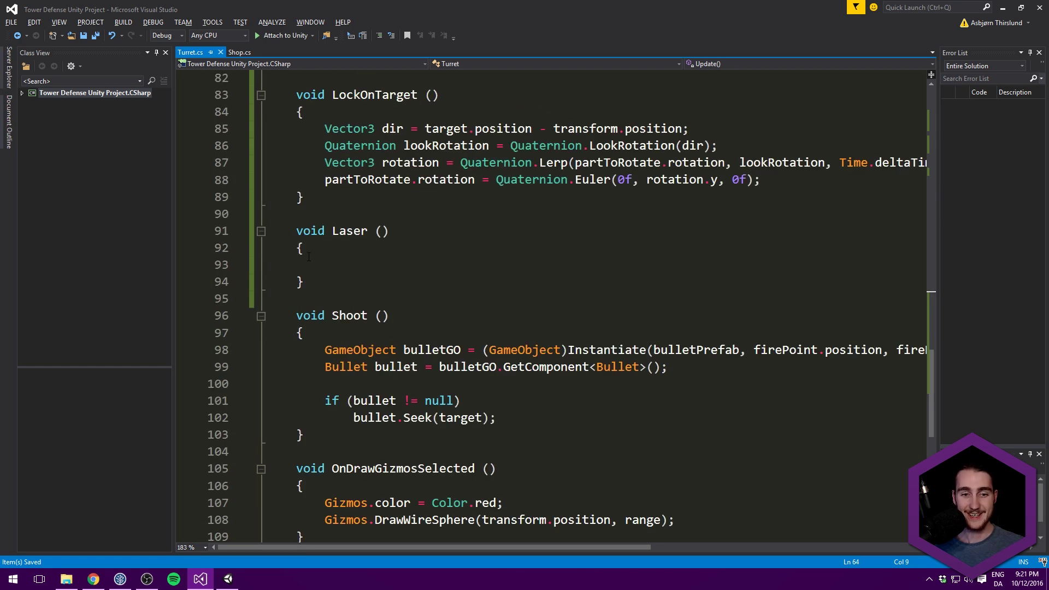
{"action": "left_click", "coordinate": [353, 268]}
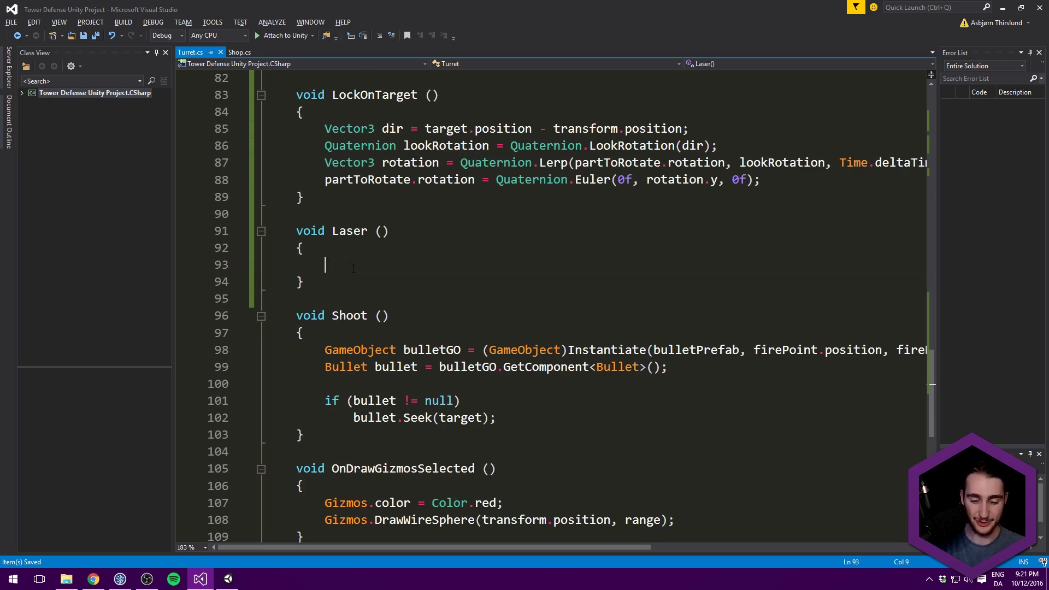
{"action": "type", "text": "lineRenderer."}
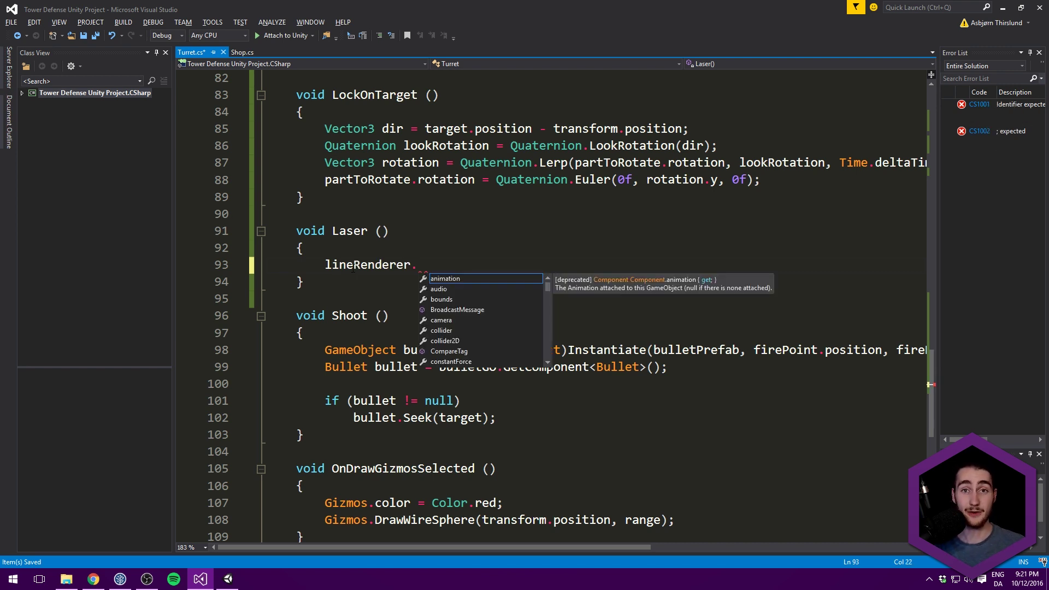
Switch to Unity, examine the Positions elements of the LaserBeamer prefab's Line Renderer, and return to Visual Studio.
{"action": "key", "text": "alt+Tab"}
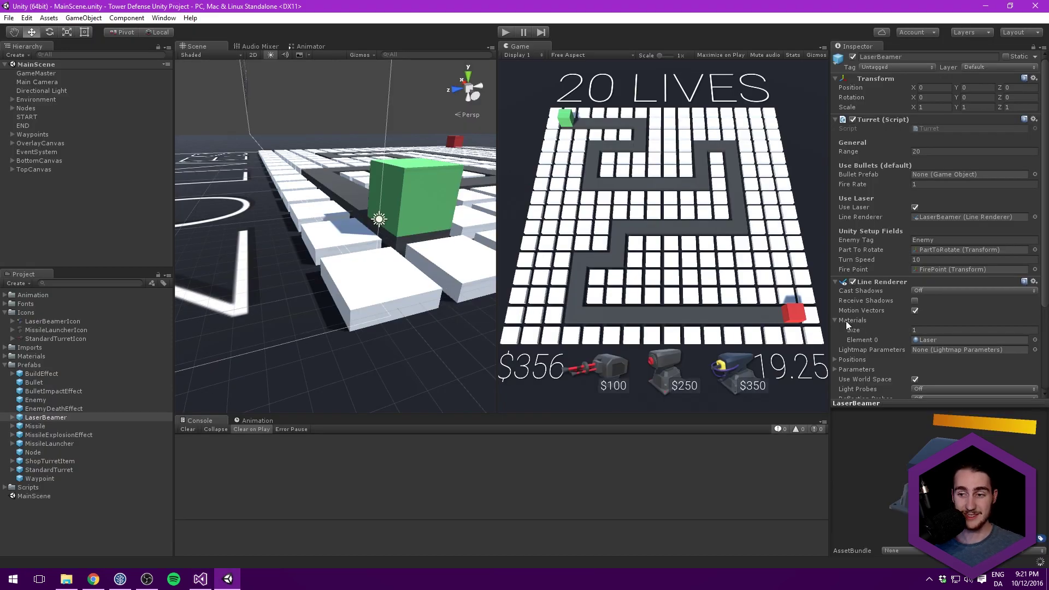
{"action": "scroll", "coordinate": [872, 322], "scroll_direction": "down", "scroll_amount": 5}
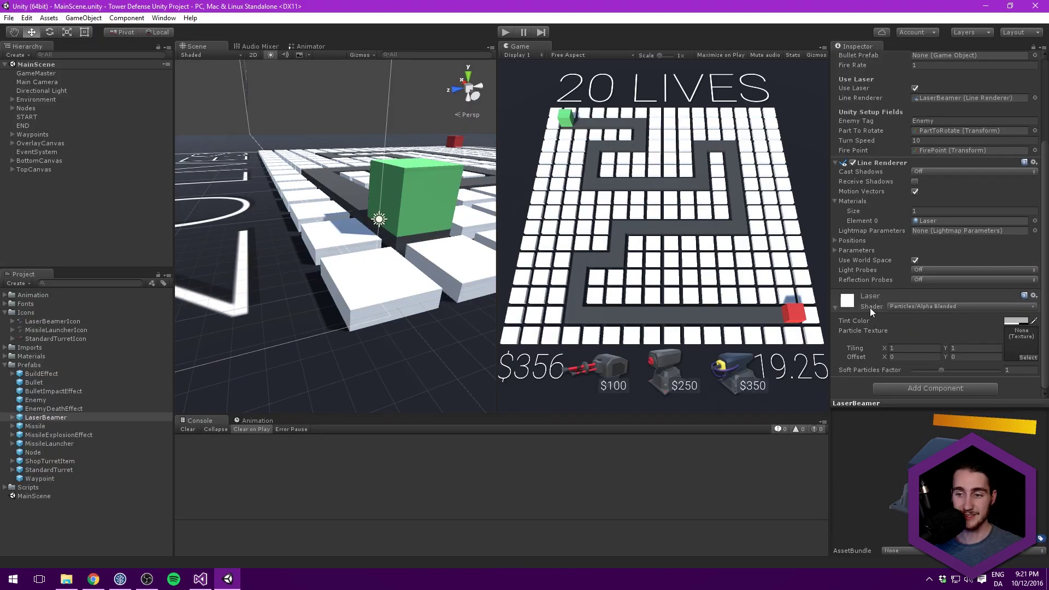
{"action": "left_click", "coordinate": [835, 241]}
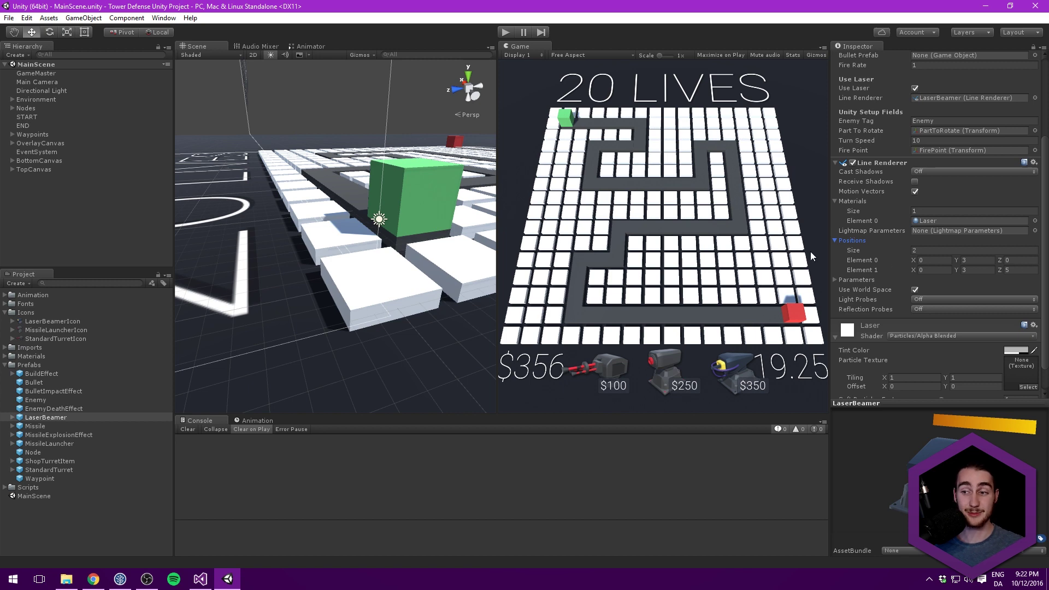
{"action": "key", "text": "alt+Tab"}
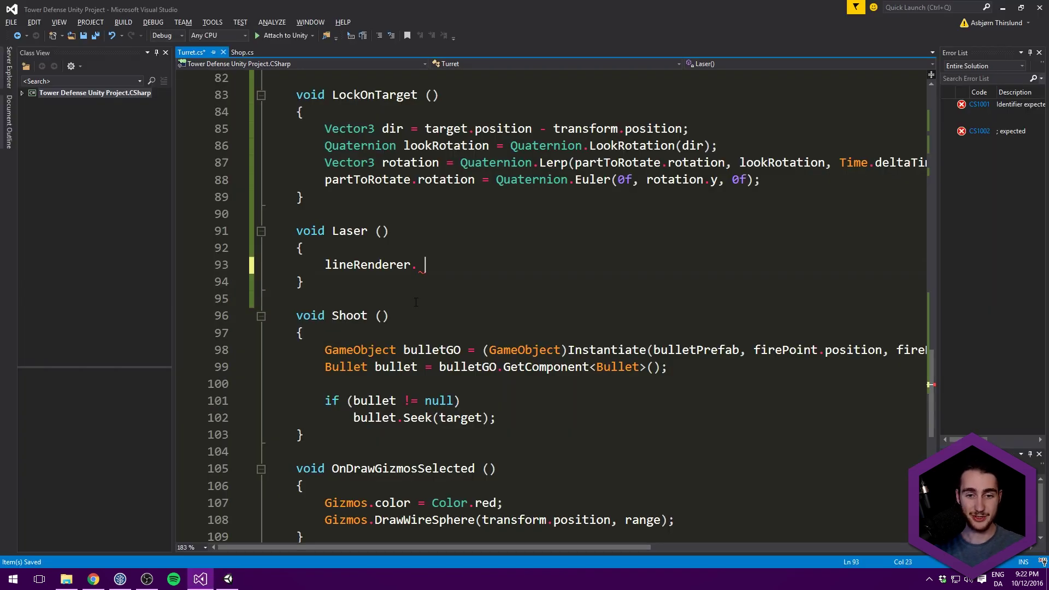
Complete the lineRenderer statement in the Laser method as SetPosition(0, firePoint.position);.
{"action": "type", "text": "SetPosition()"}
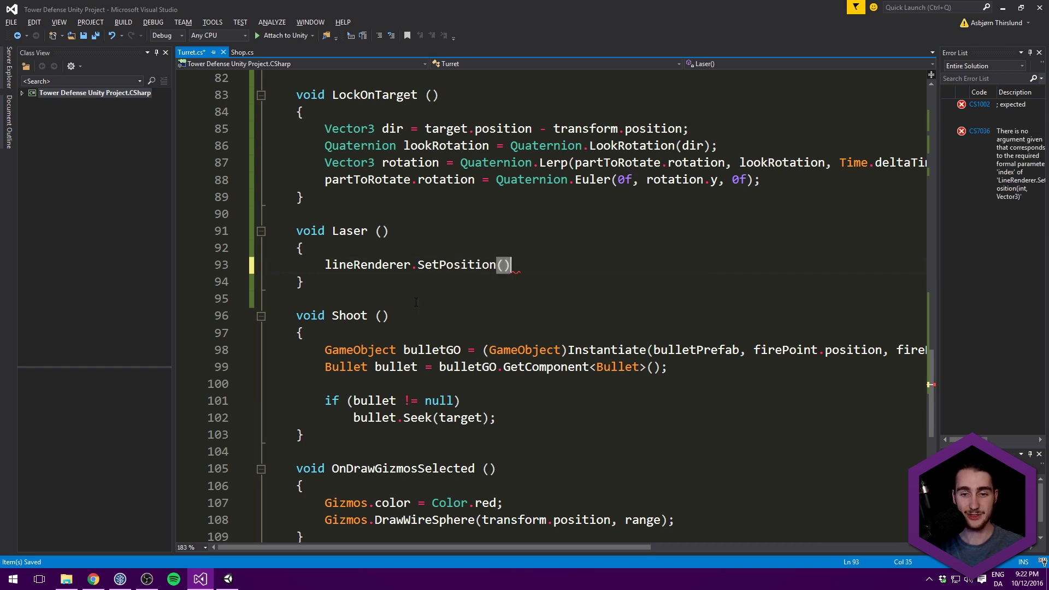
{"action": "key", "text": "BackSpace"}
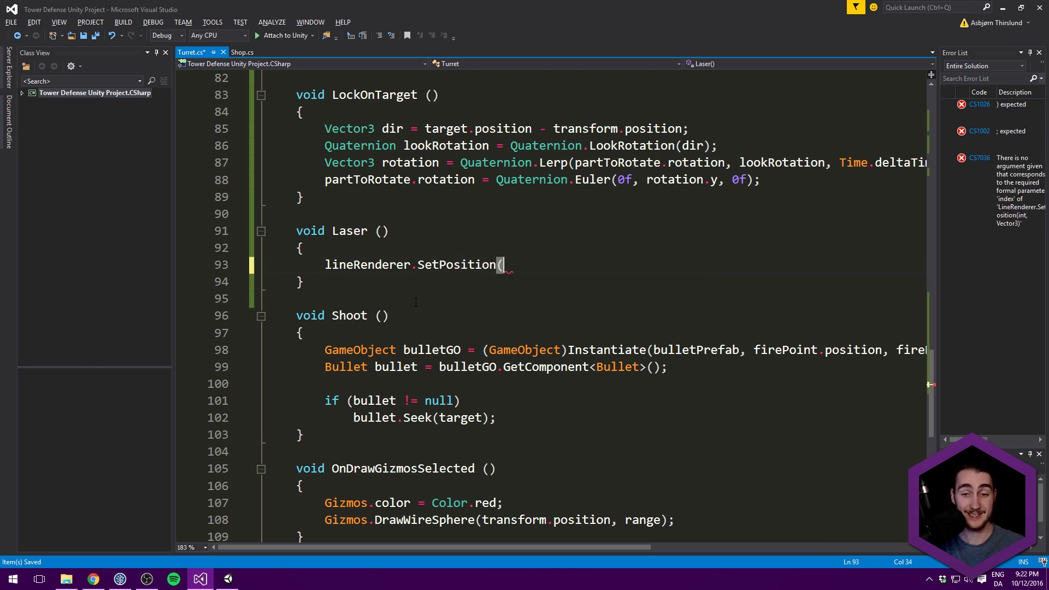
{"action": "type", "text": "0"}
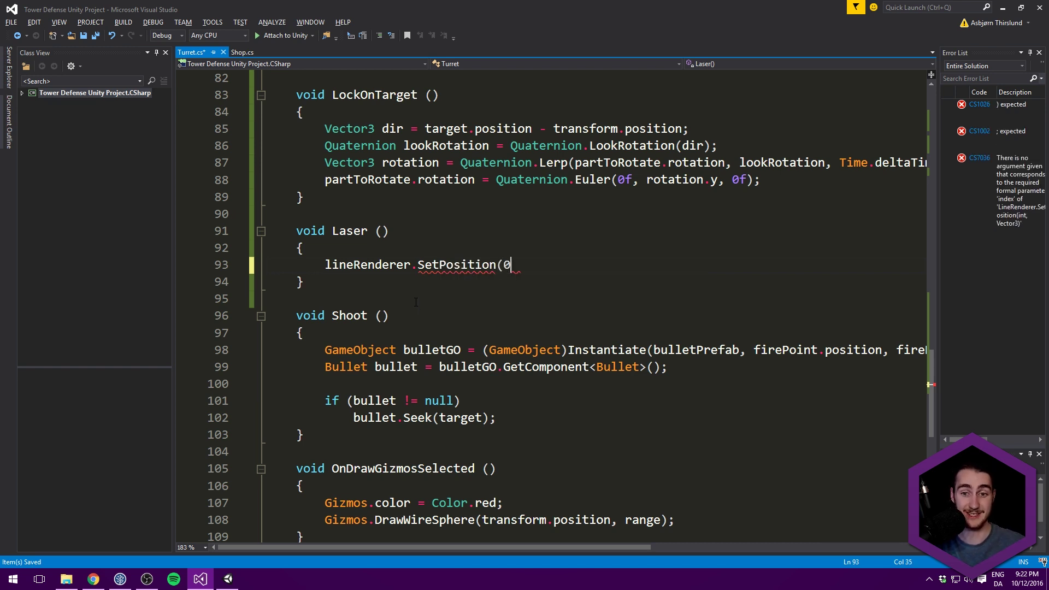
{"action": "type", "text": ","}
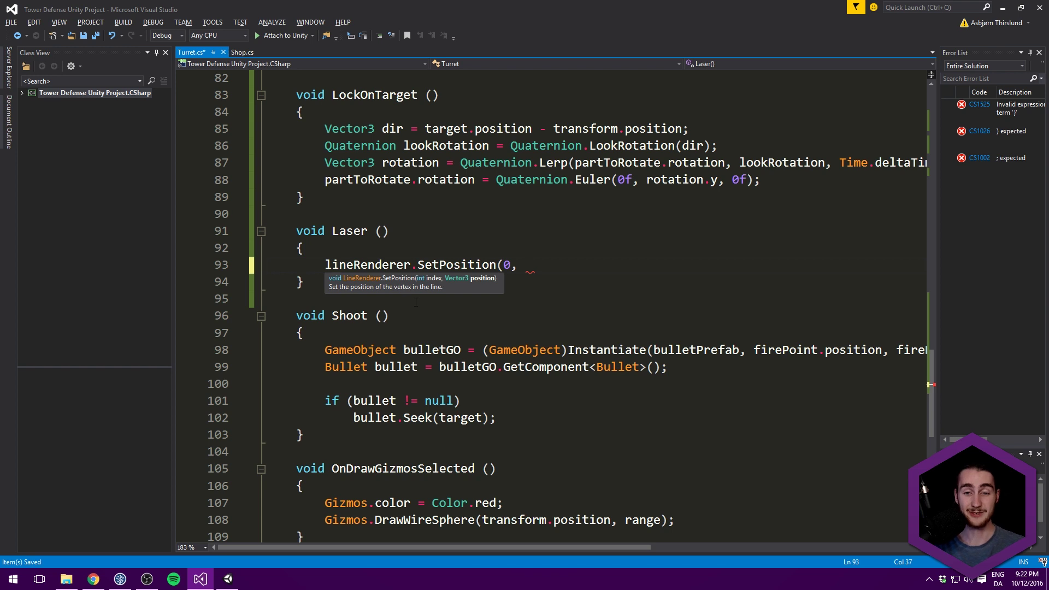
{"action": "type", "text": " tran"}
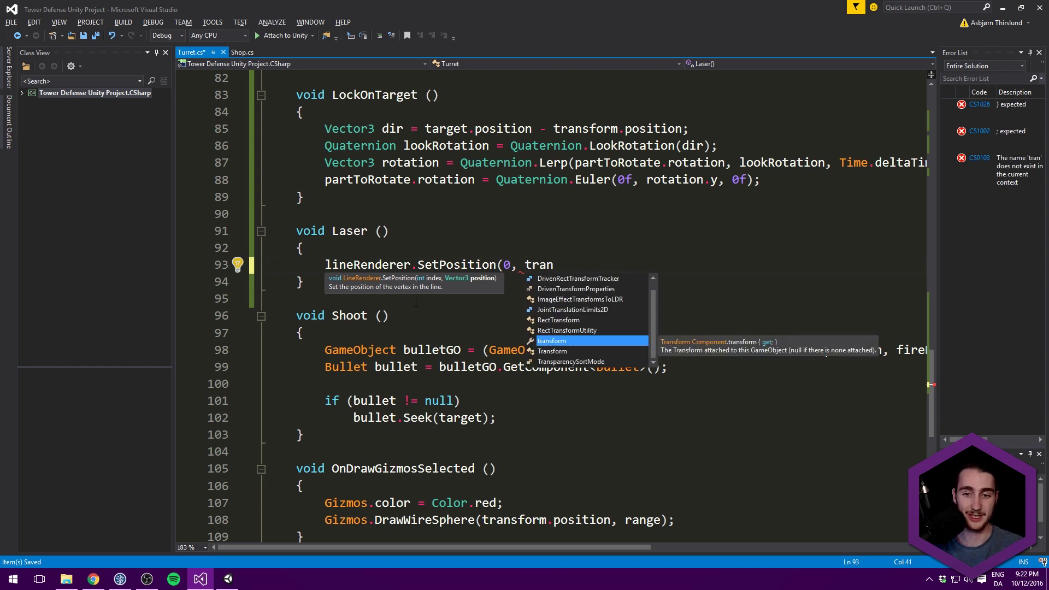
{"action": "key", "text": "BackSpace"}
{"action": "key", "text": "BackSpace"}
{"action": "key", "text": "BackSpace"}
{"action": "key", "text": "BackSpace"}
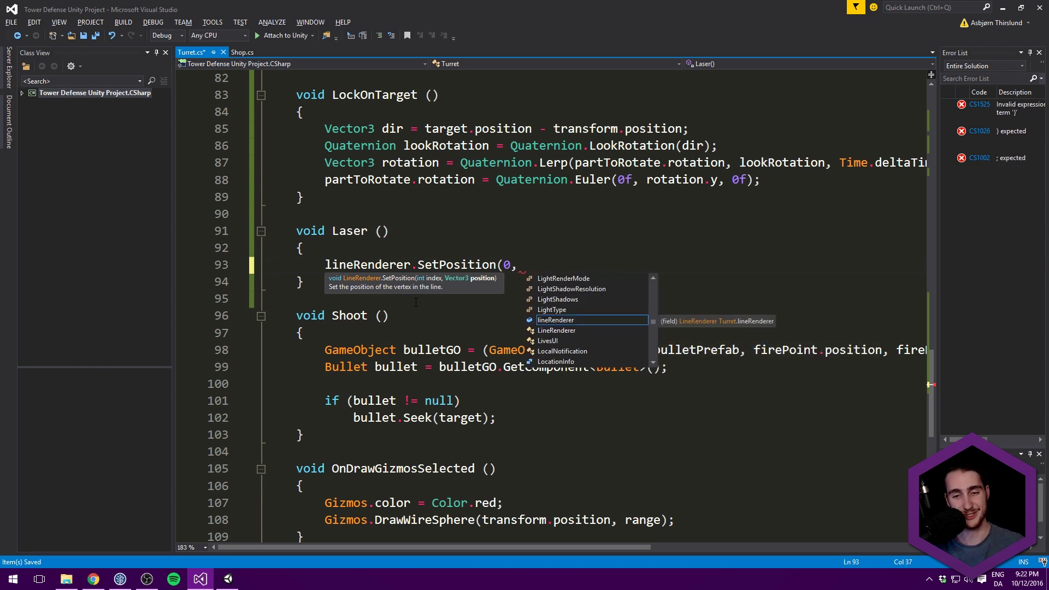
{"action": "type", "text": "fireP"}
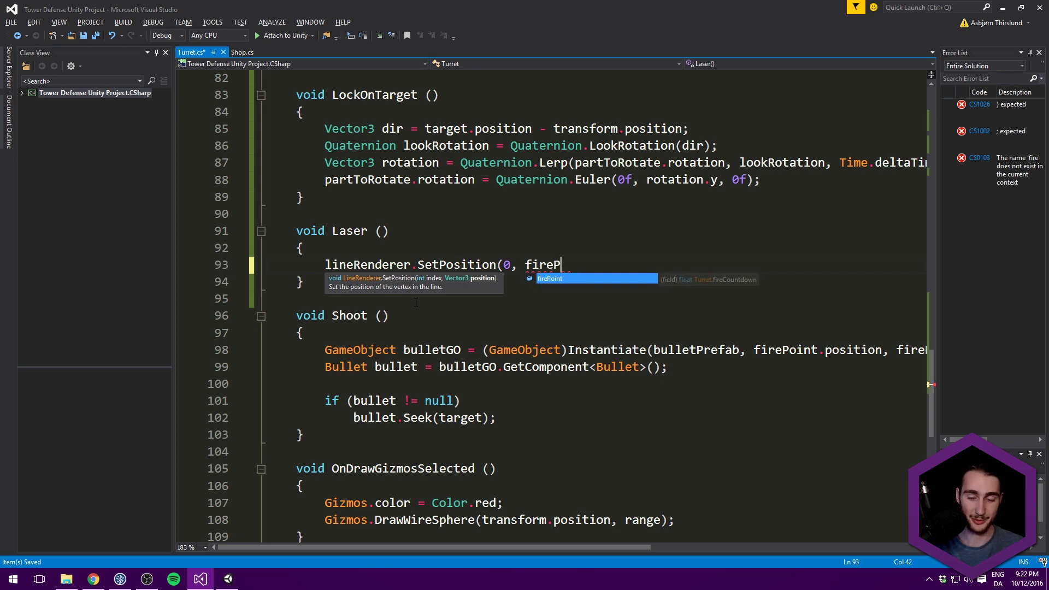
{"action": "type", "text": "oint.transform"}
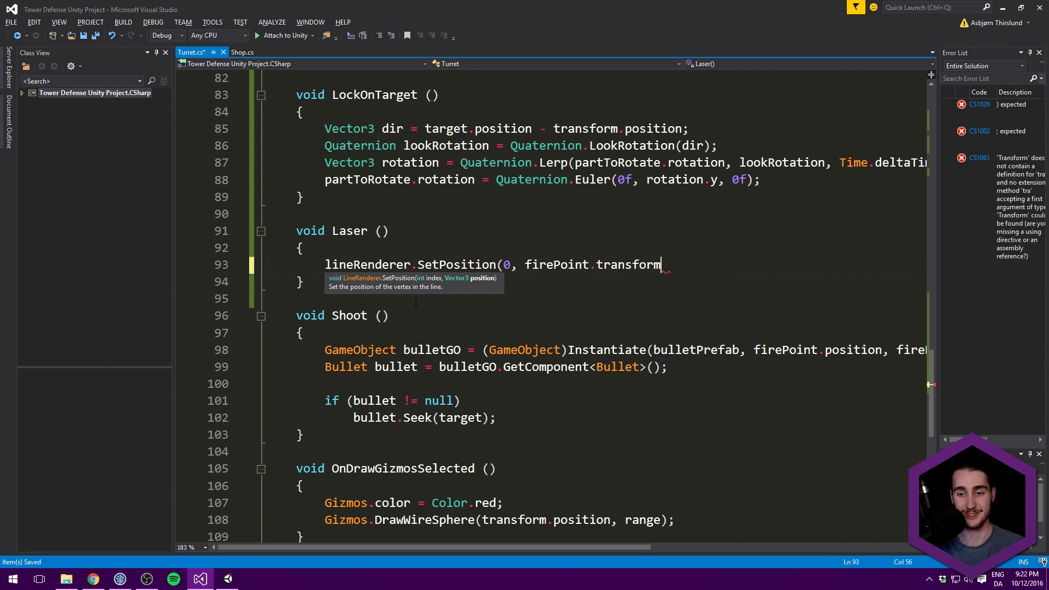
{"action": "key", "text": "BackSpace"}
{"action": "key", "text": "BackSpace"}
{"action": "key", "text": "BackSpace"}
{"action": "key", "text": "BackSpace"}
{"action": "key", "text": "BackSpace"}
{"action": "key", "text": "BackSpace"}
{"action": "key", "text": "BackSpace"}
{"action": "key", "text": "BackSpace"}
{"action": "key", "text": "BackSpace"}
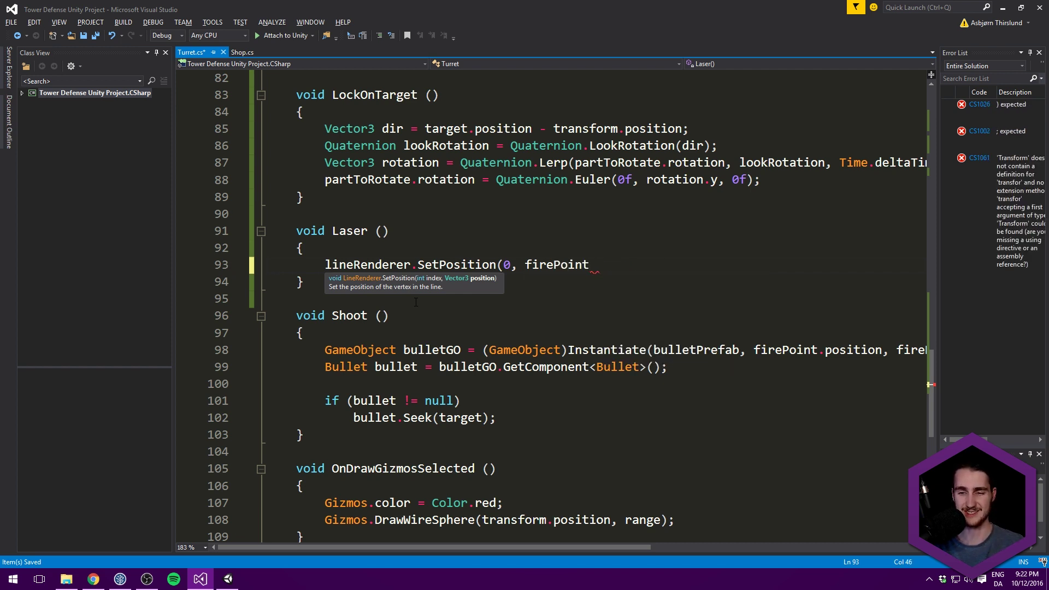
{"action": "type", "text": "position"}
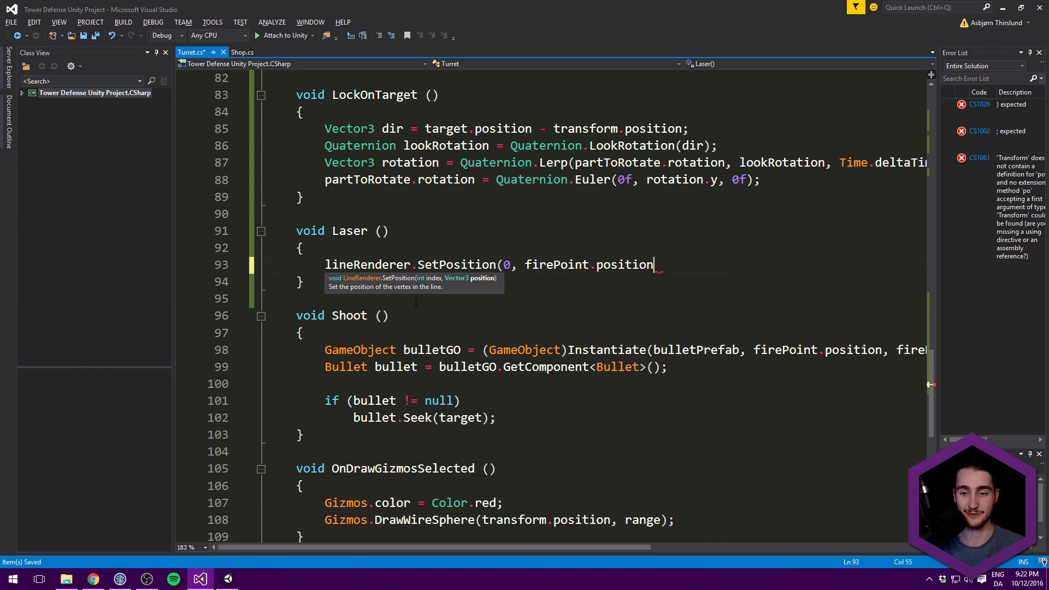
{"action": "type", "text": ");"}
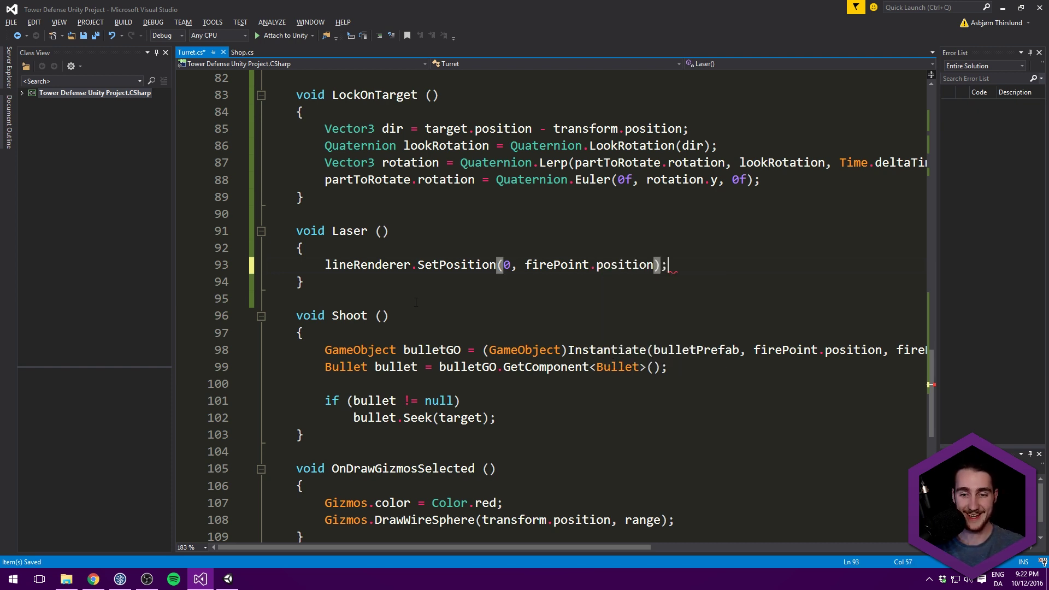
Add lineRenderer.SetPosition(1, target.position); as the second statement of the Laser method and save the script.
{"action": "key", "text": "Return"}
{"action": "type", "text": "lineRenderer."}
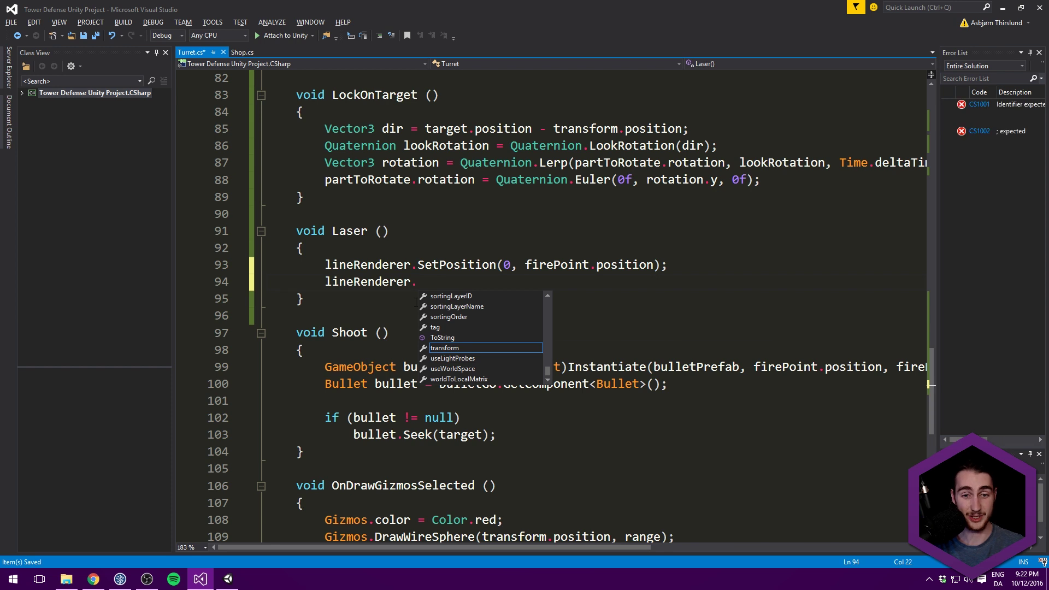
{"action": "type", "text": "SetPosition"}
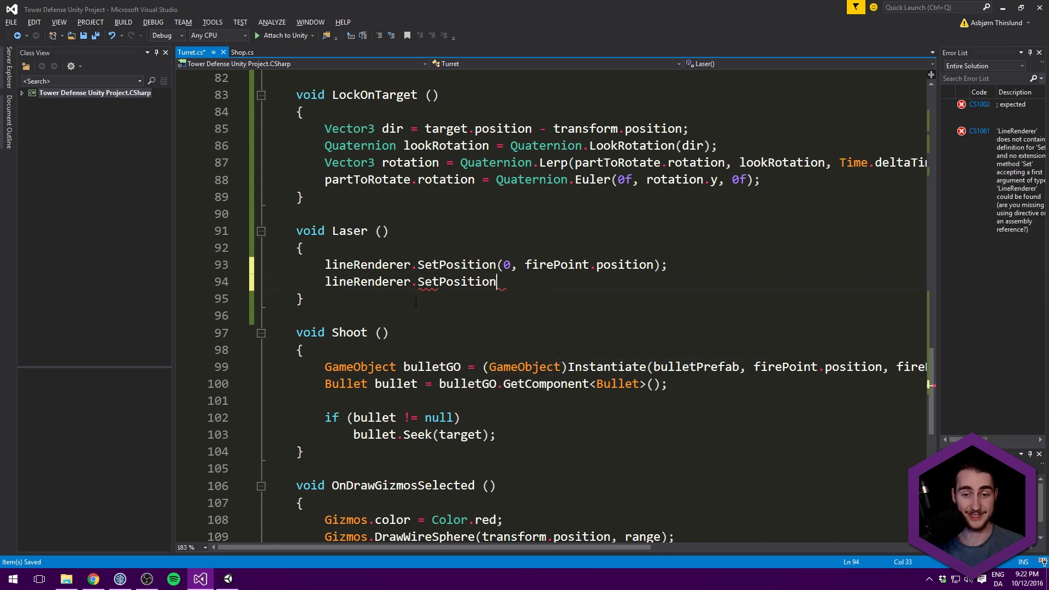
{"action": "type", "text": "(1, "}
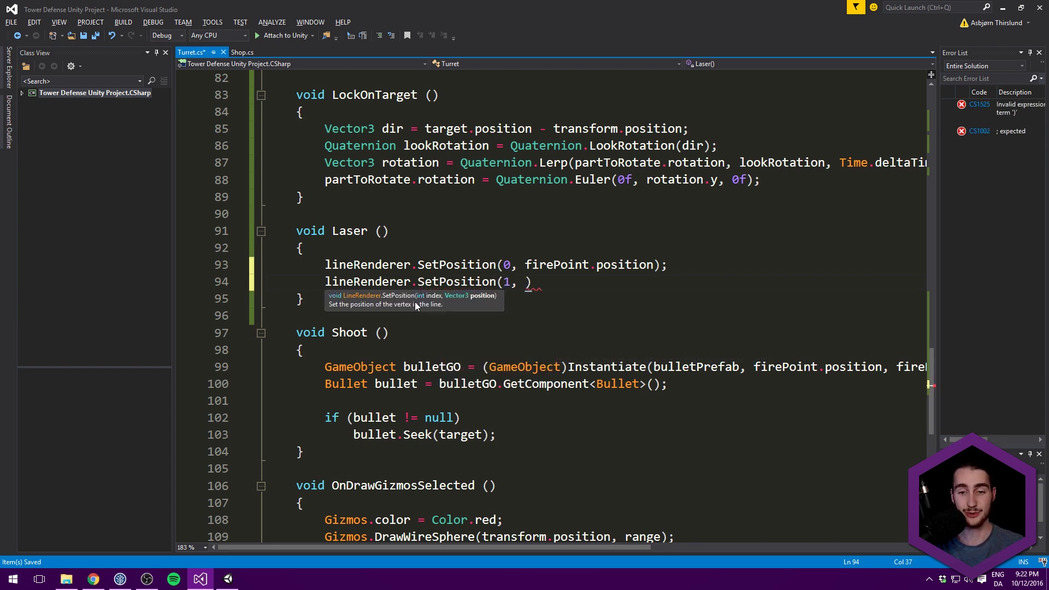
{"action": "type", "text": "target.p"}
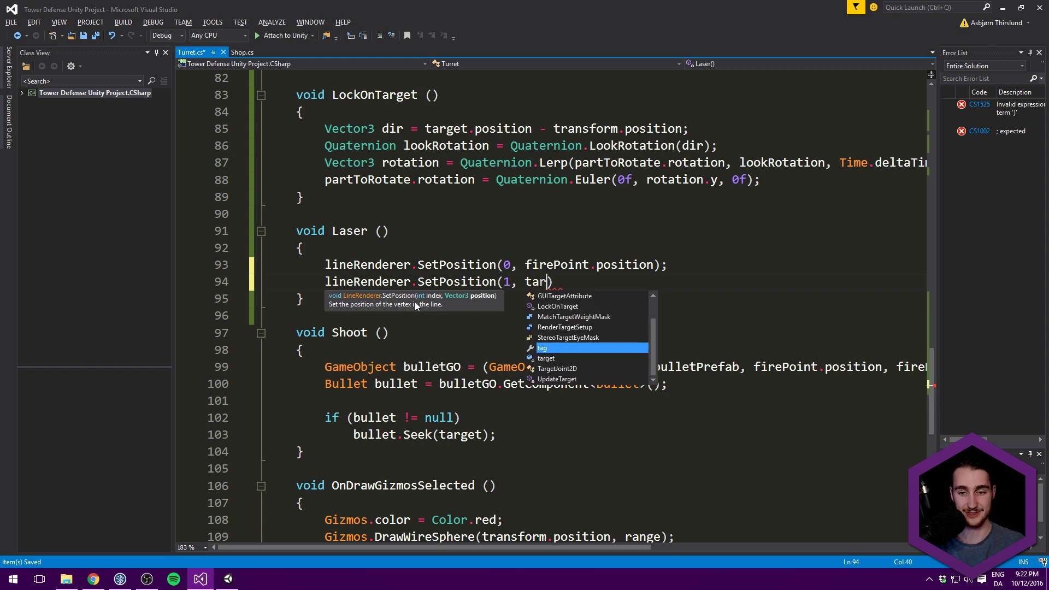
{"action": "key", "text": "Tab"}
{"action": "type", "text": ");"}
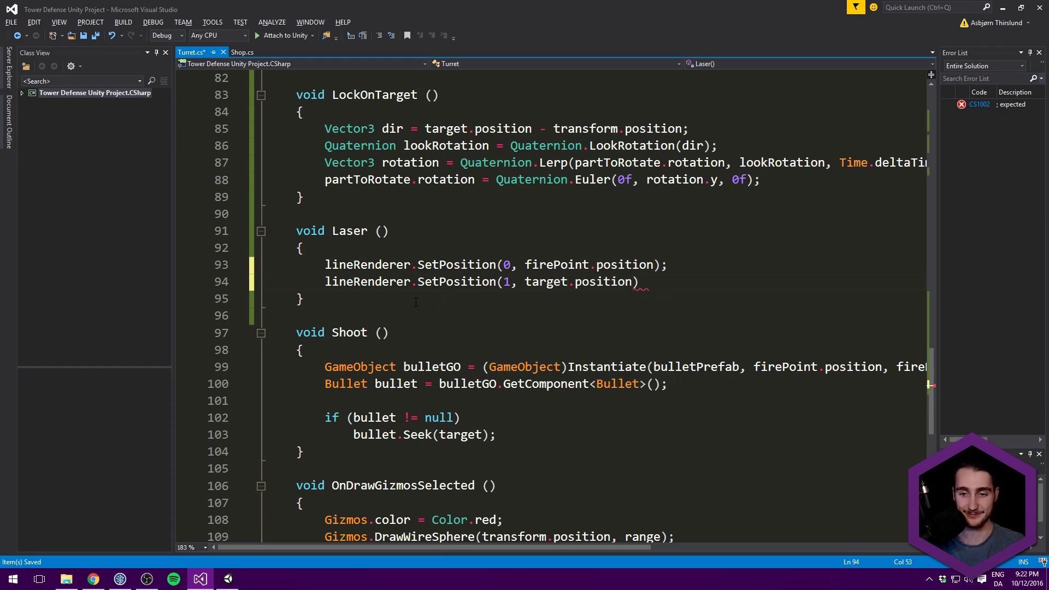
{"action": "key", "text": "ctrl+s"}
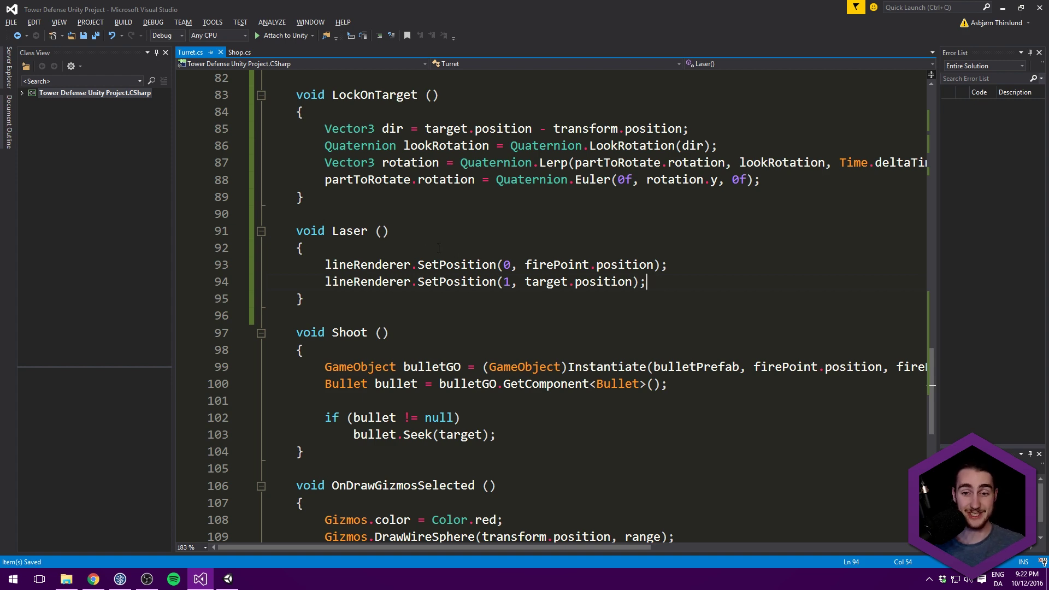
Switch to Unity, play the scene, and build a Laser Beamer beside the path to watch its laser follow an enemy.
{"action": "key", "text": "alt+Tab"}
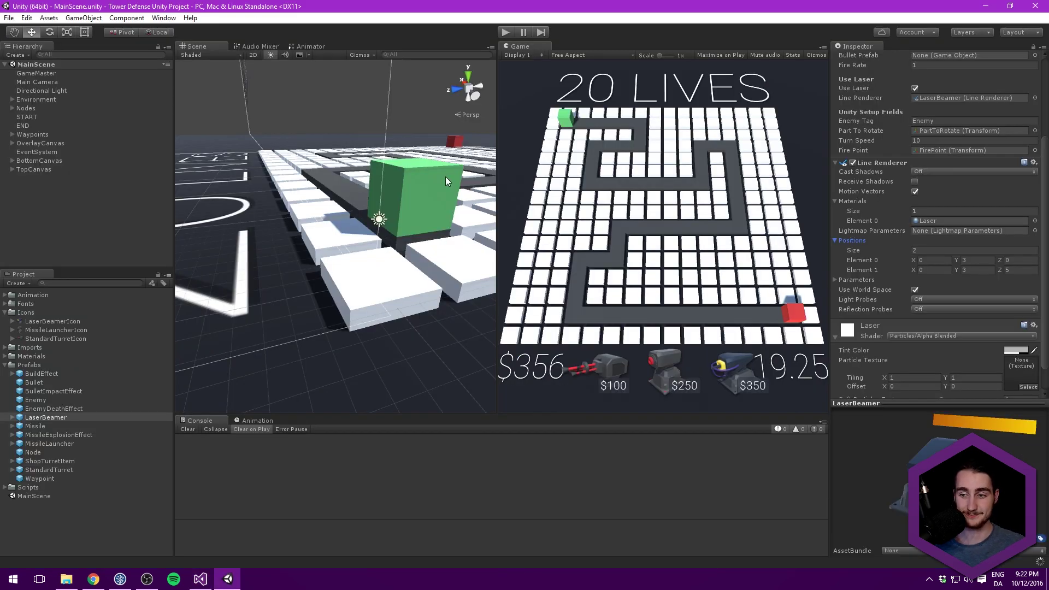
{"action": "left_click", "coordinate": [500, 32]}
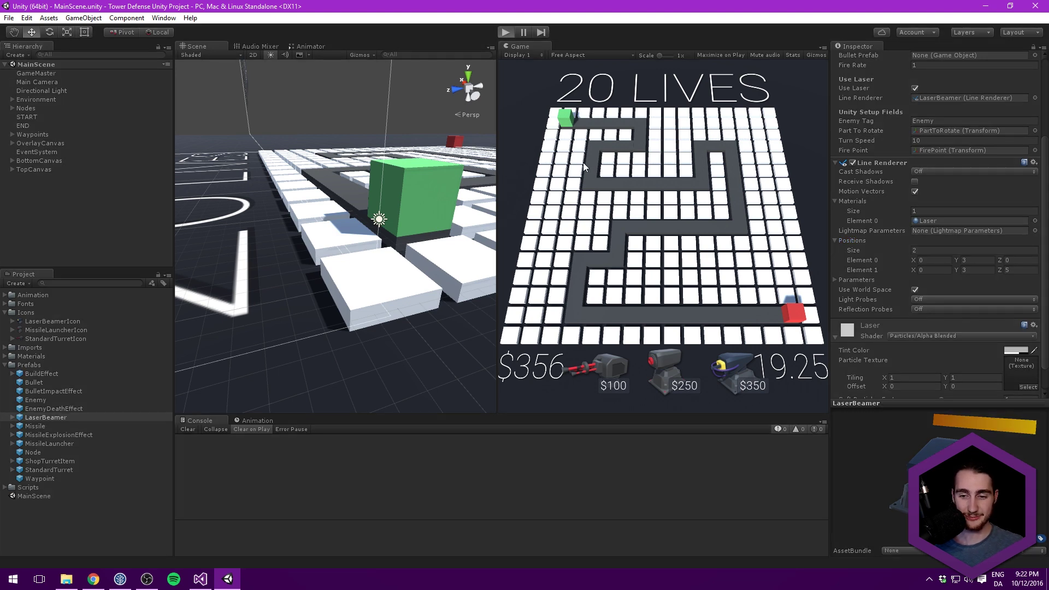
{"action": "scroll", "coordinate": [592, 175], "scroll_direction": "up", "scroll_amount": 5}
{"action": "scroll", "coordinate": [593, 178], "scroll_direction": "down", "scroll_amount": 3}
{"action": "key", "text": "w"}
{"action": "key", "text": "a"}
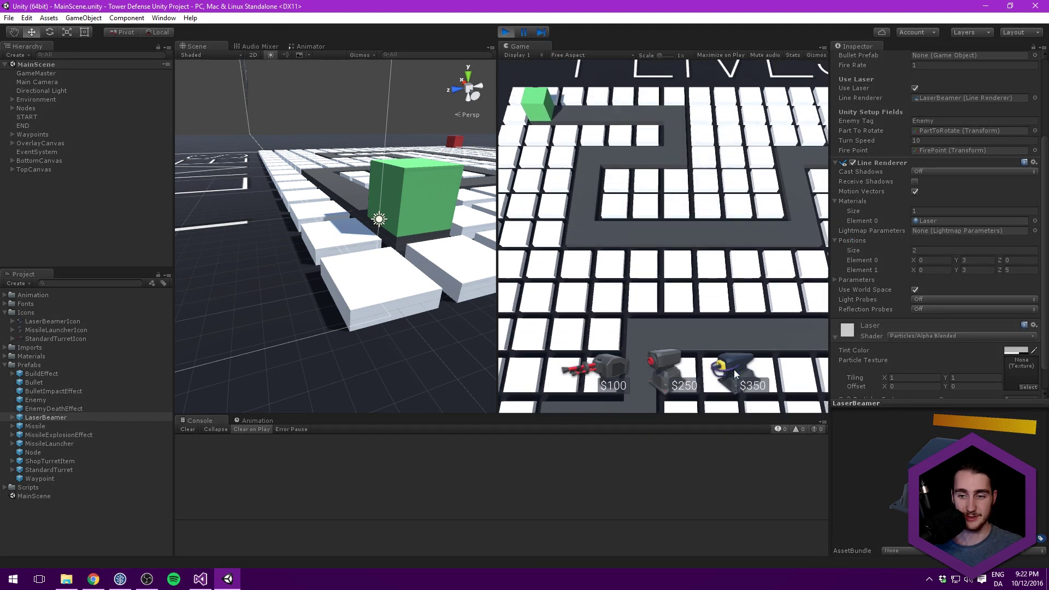
{"action": "left_click", "coordinate": [733, 369]}
{"action": "left_click", "coordinate": [681, 218]}
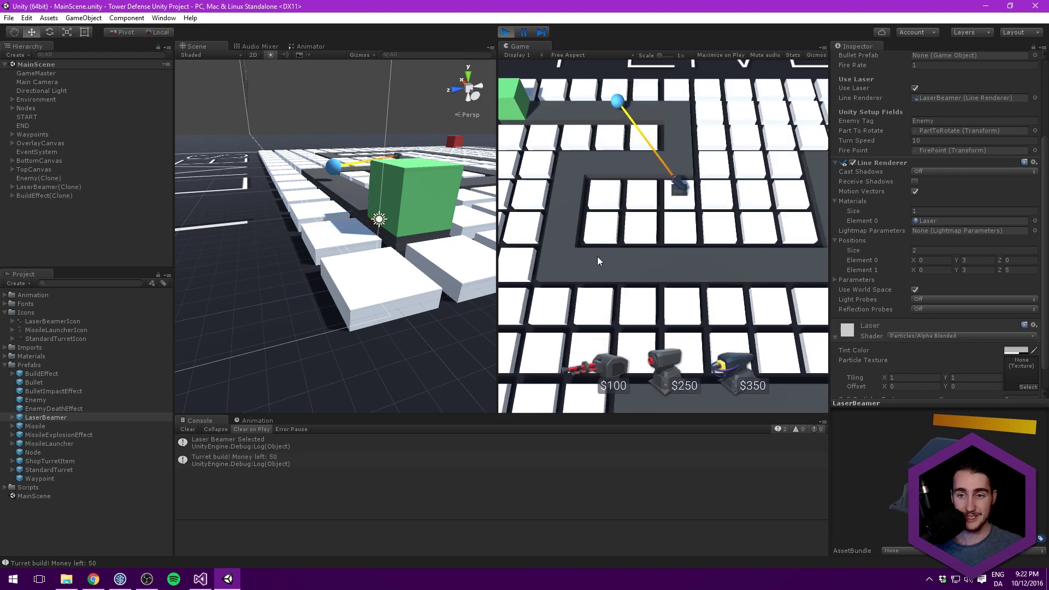
{"action": "key", "text": "w"}
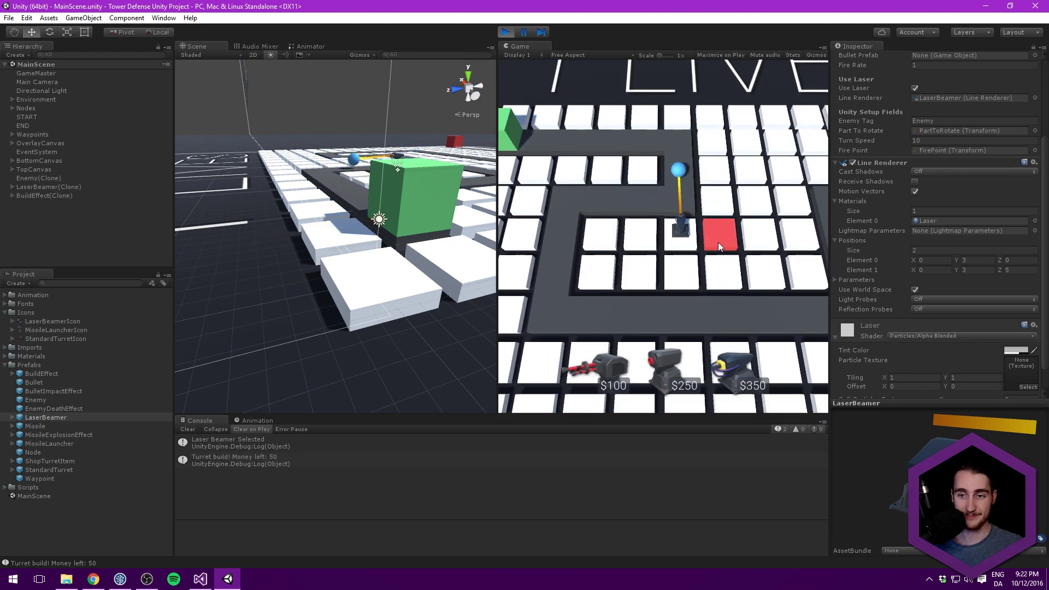
{"action": "key", "text": "s"}
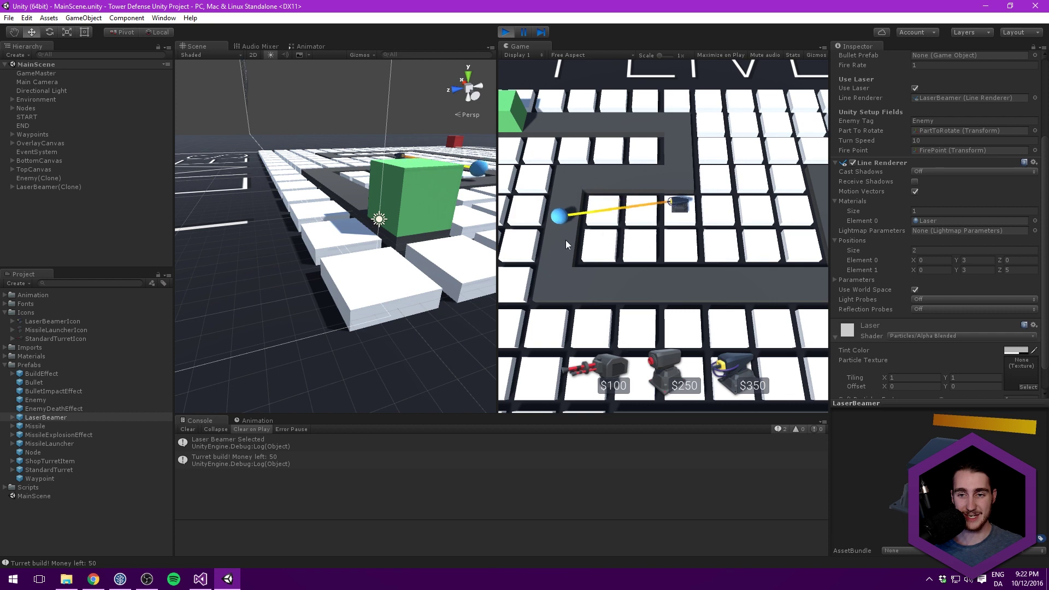
{"action": "key", "text": "d"}
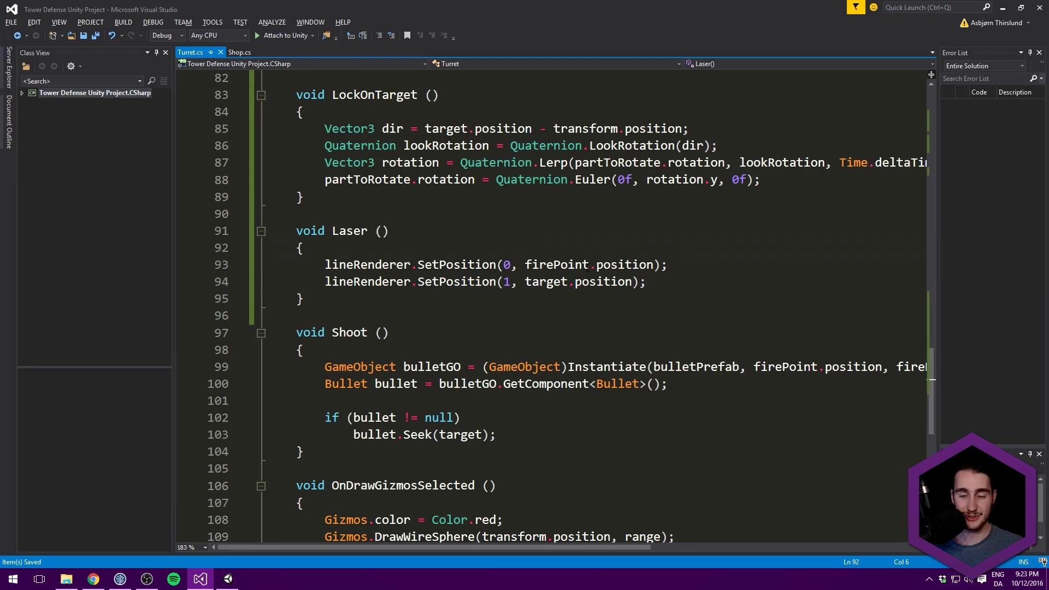
In Visual Studio, turn the target == null check in Update into a braced block that contains return;.
{"action": "scroll", "coordinate": [445, 265], "scroll_direction": "up", "scroll_amount": 1}
{"action": "scroll", "coordinate": [417, 270], "scroll_direction": "up", "scroll_amount": 2}
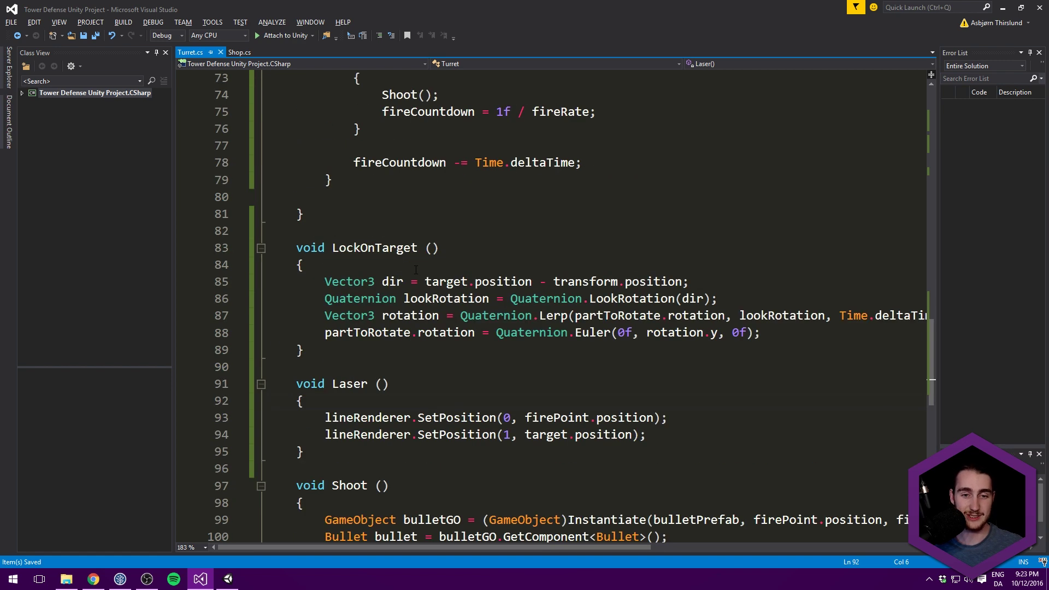
{"action": "scroll", "coordinate": [415, 270], "scroll_direction": "up", "scroll_amount": 7}
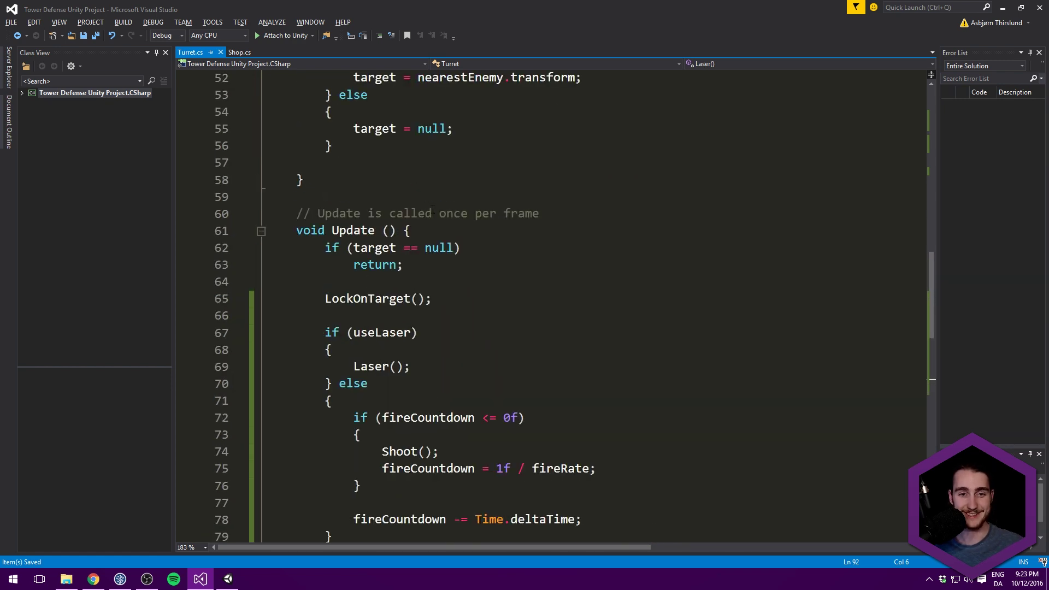
{"action": "left_click_drag", "start_coordinate": [418, 268], "coordinate": [329, 248]}
{"action": "left_click_drag", "start_coordinate": [419, 269], "coordinate": [266, 248]}
{"action": "left_click", "coordinate": [236, 265]}
{"action": "key", "text": "BackSpace"}
{"action": "key", "text": "BackSpace"}
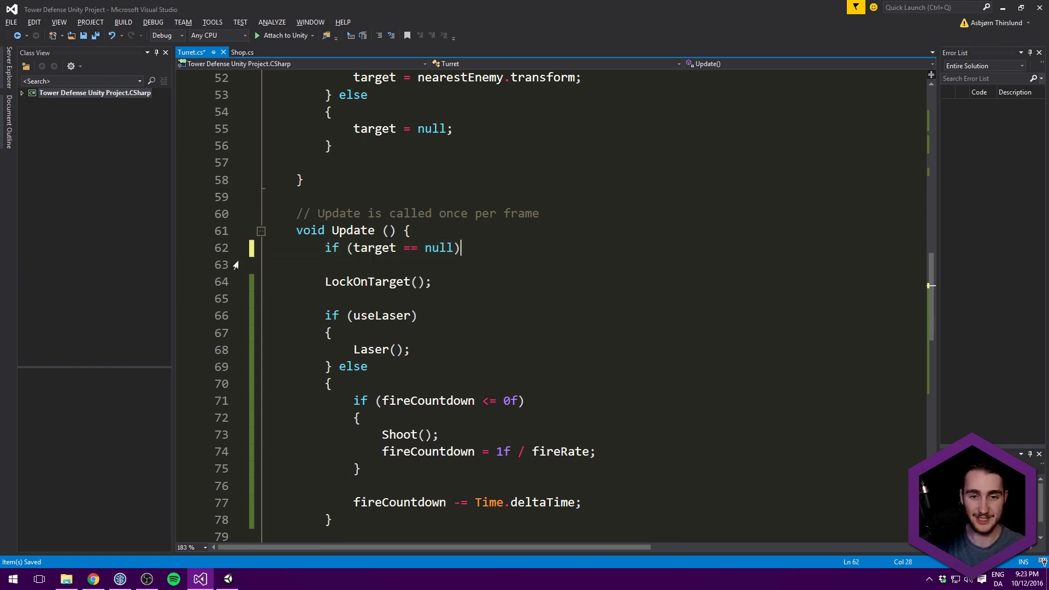
{"action": "type", "text": "{"}
{"action": "key", "text": "Return"}
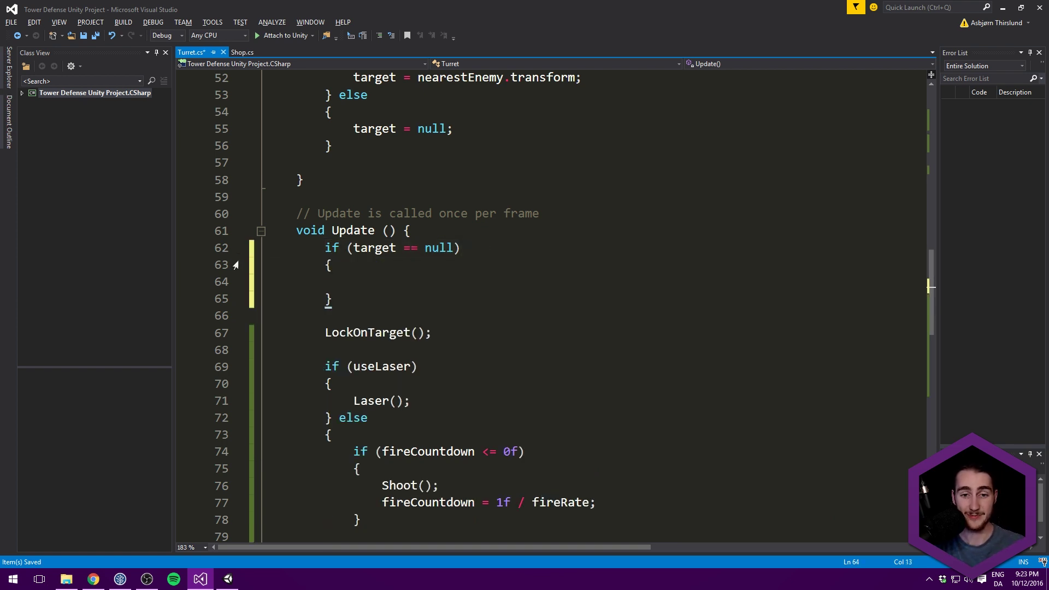
{"action": "key", "text": "Return"}
{"action": "type", "text": "return;"}
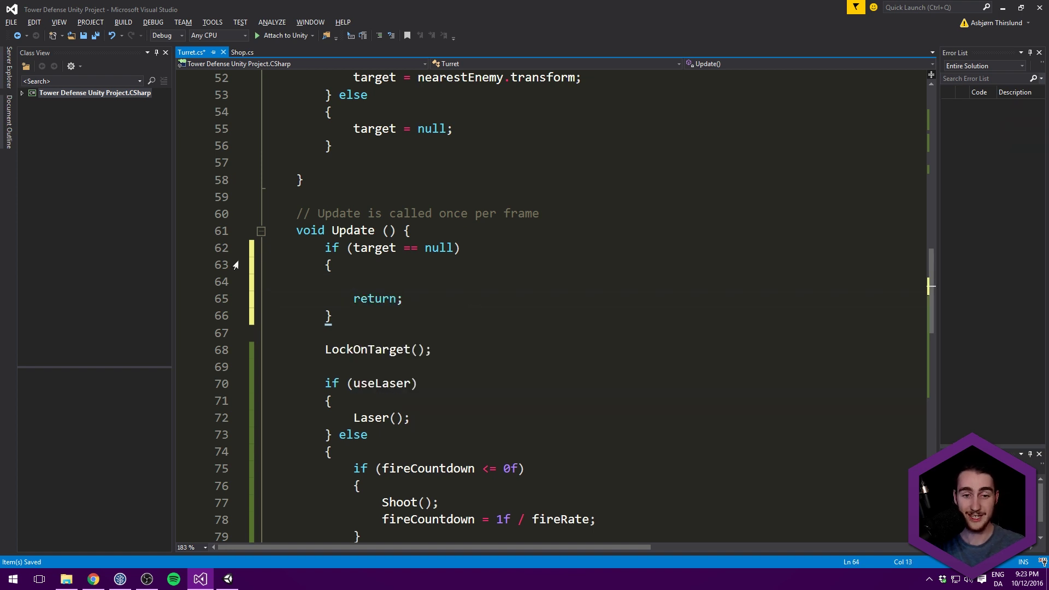
Insert an if (useLaser) condition above the return inside the null-target block, leaving a blank line between them.
{"action": "key", "text": "Return"}
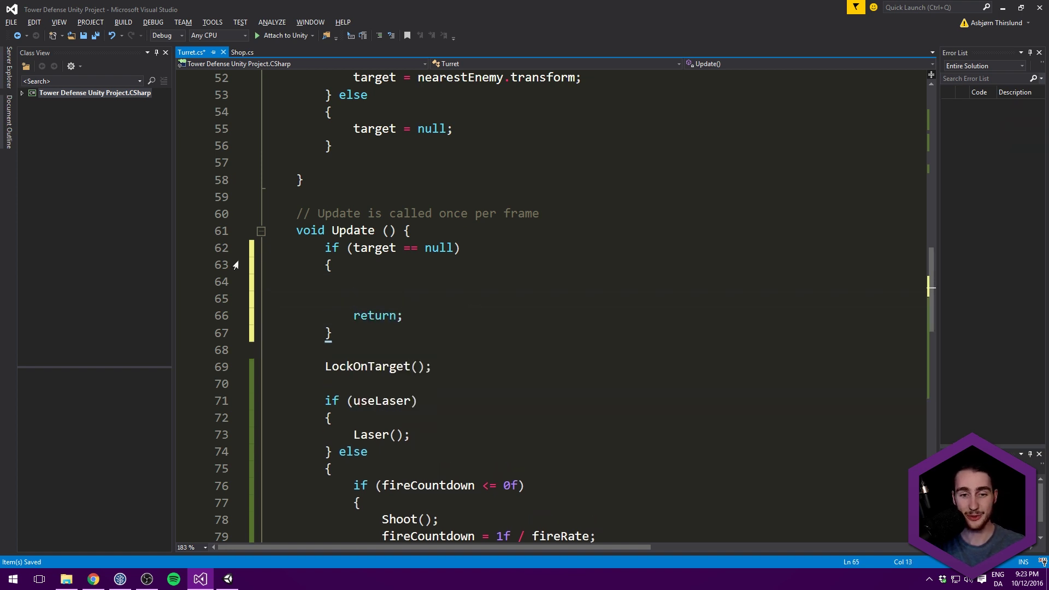
{"action": "key", "text": "Return"}
{"action": "key", "text": "Up"}
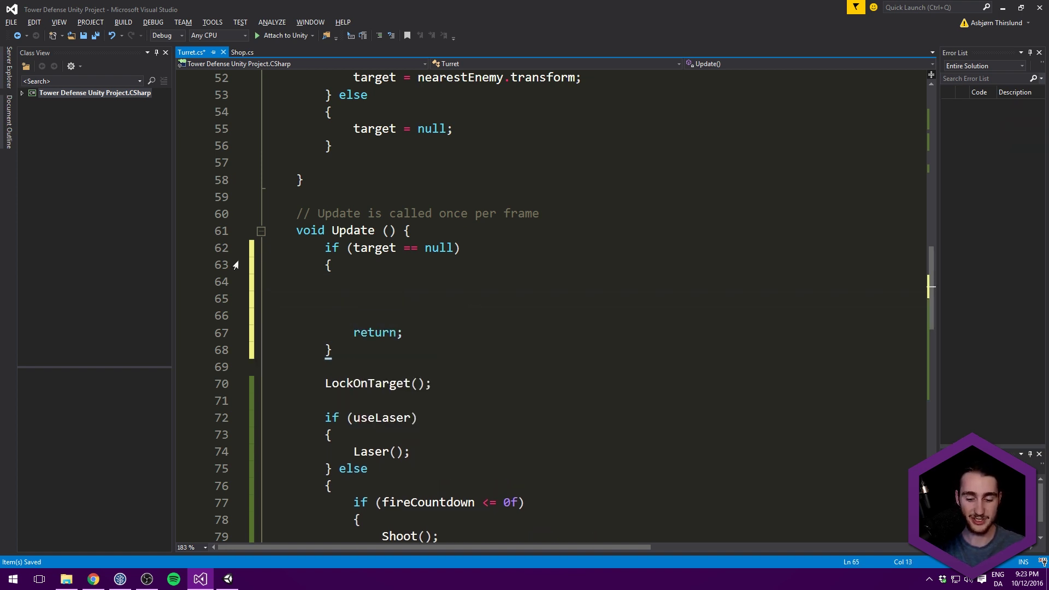
{"action": "key", "text": "BackSpace"}
{"action": "key", "text": "Tab"}
{"action": "type", "text": "if (lin"}
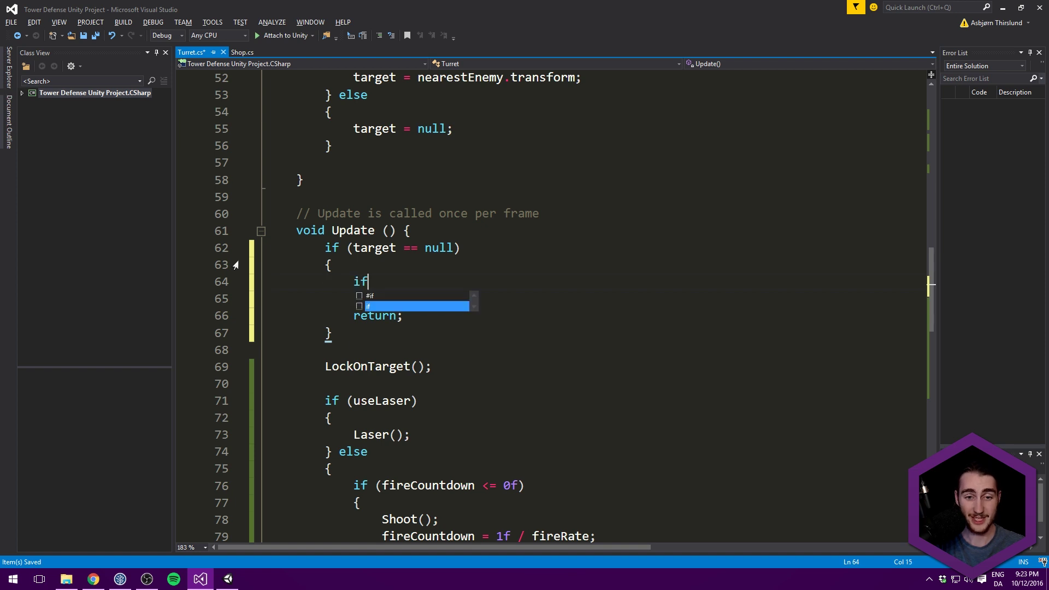
{"action": "key", "text": "BackSpace"}
{"action": "key", "text": "BackSpace"}
{"action": "key", "text": "BackSpace"}
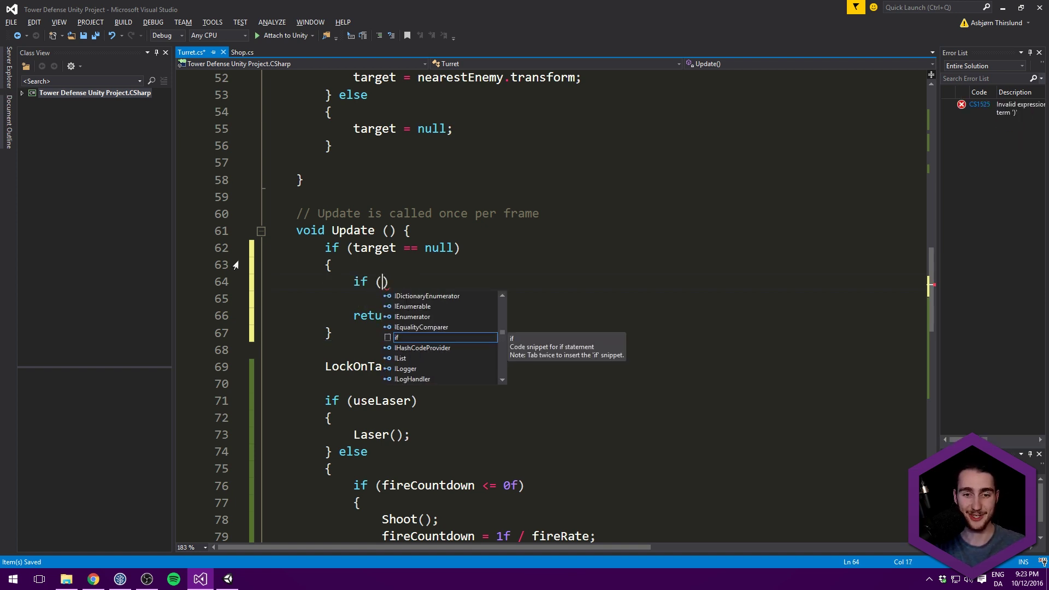
{"action": "type", "text": "useL"}
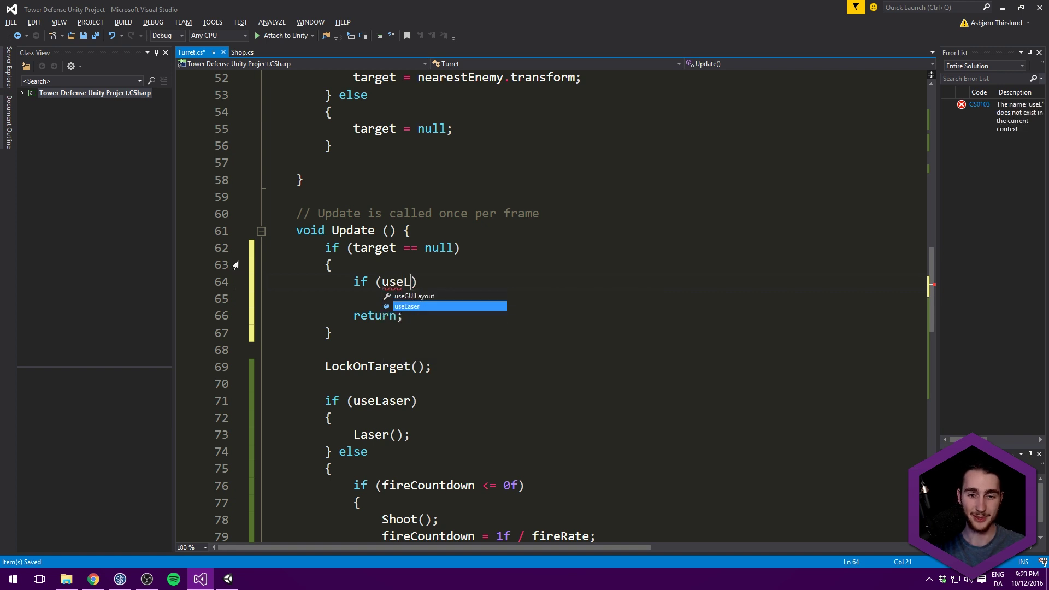
{"action": "key", "text": "Tab"}
{"action": "type", "text": ")"}
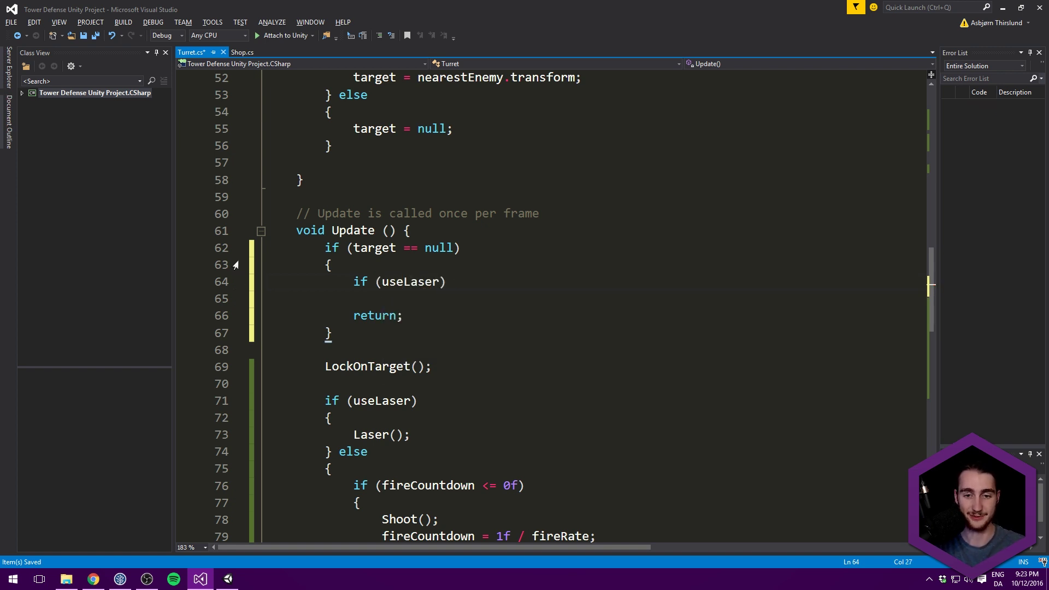
Add an empty braced block to the if (useLaser) condition inside the null-target check.
{"action": "key", "text": "Return"}
{"action": "type", "text": "{"}
{"action": "key", "text": "Return"}
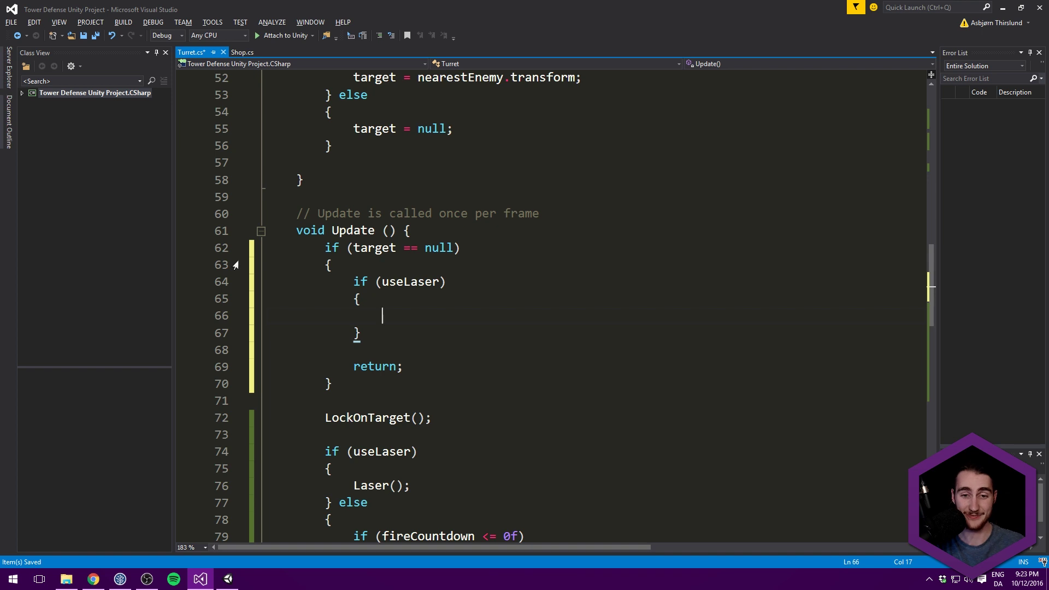
{"action": "type", "text": "if "}
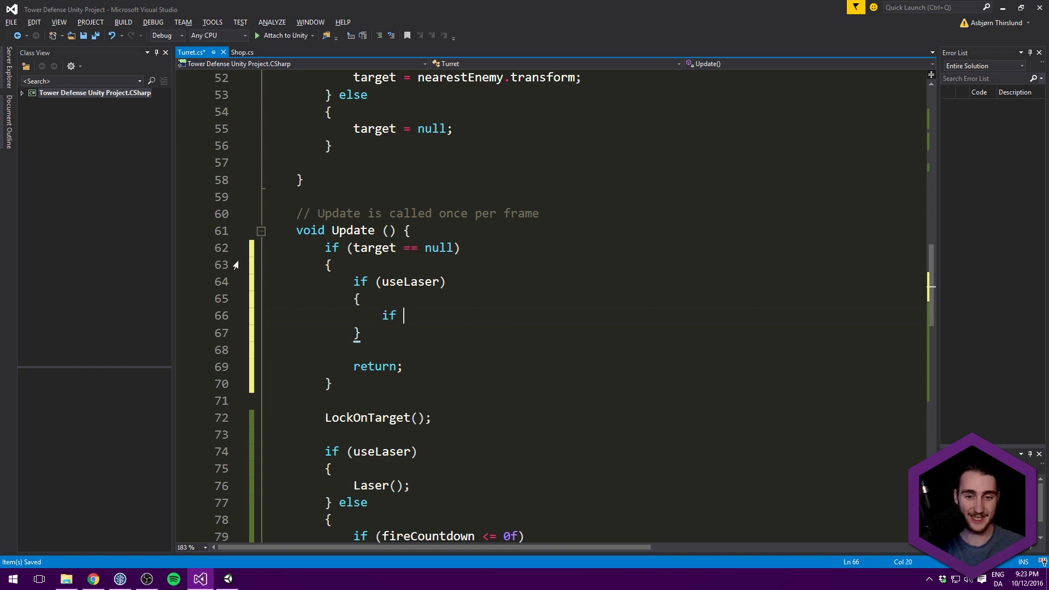
{"action": "type", "text": "(lineRenderer"}
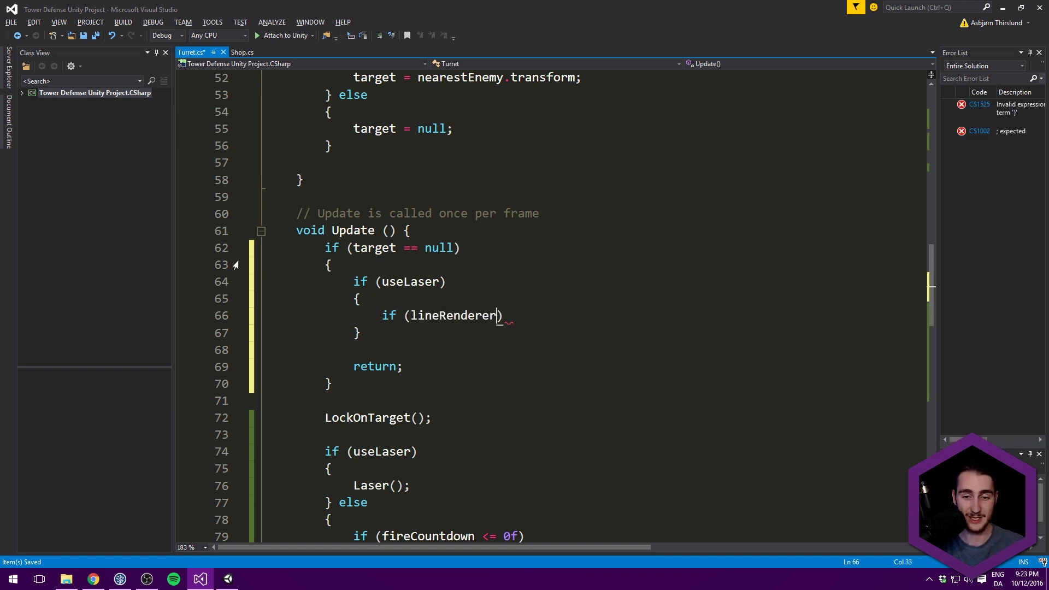
{"action": "type", "text": "."}
{"action": "key", "text": "BackSpace"}
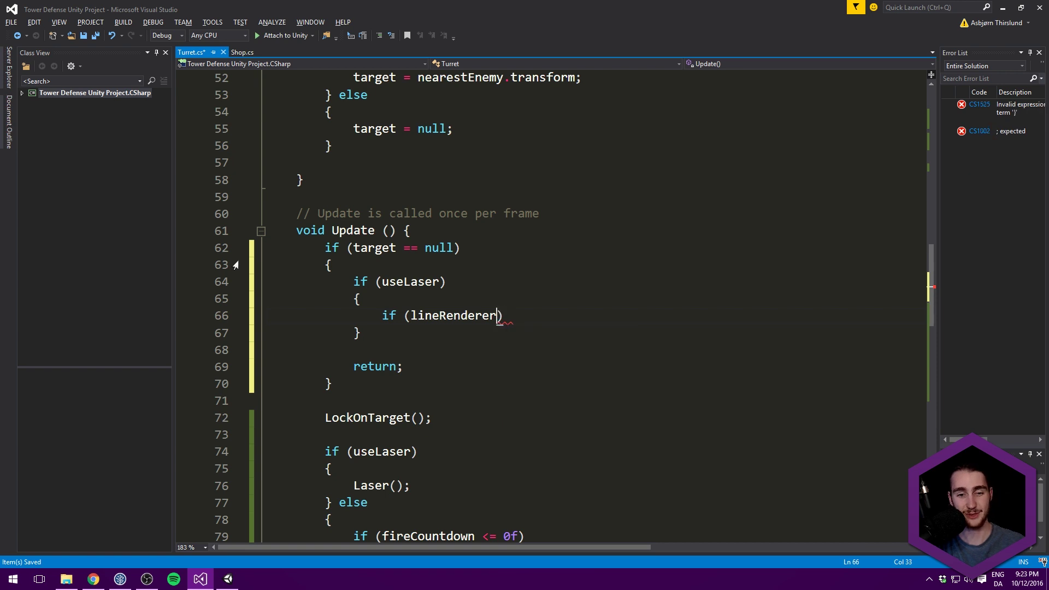
{"action": "key", "text": "BackSpace"}
{"action": "key", "text": "BackSpace"}
{"action": "key", "text": "BackSpace"}
{"action": "key", "text": "BackSpace"}
{"action": "key", "text": "BackSpace"}
{"action": "key", "text": "BackSpace"}
{"action": "key", "text": "BackSpace"}
{"action": "key", "text": "BackSpace"}
{"action": "key", "text": "BackSpace"}
{"action": "key", "text": "BackSpace"}
{"action": "key", "text": "BackSpace"}
{"action": "key", "text": "BackSpace"}
{"action": "key", "text": "BackSpace"}
{"action": "key", "text": "BackSpace"}
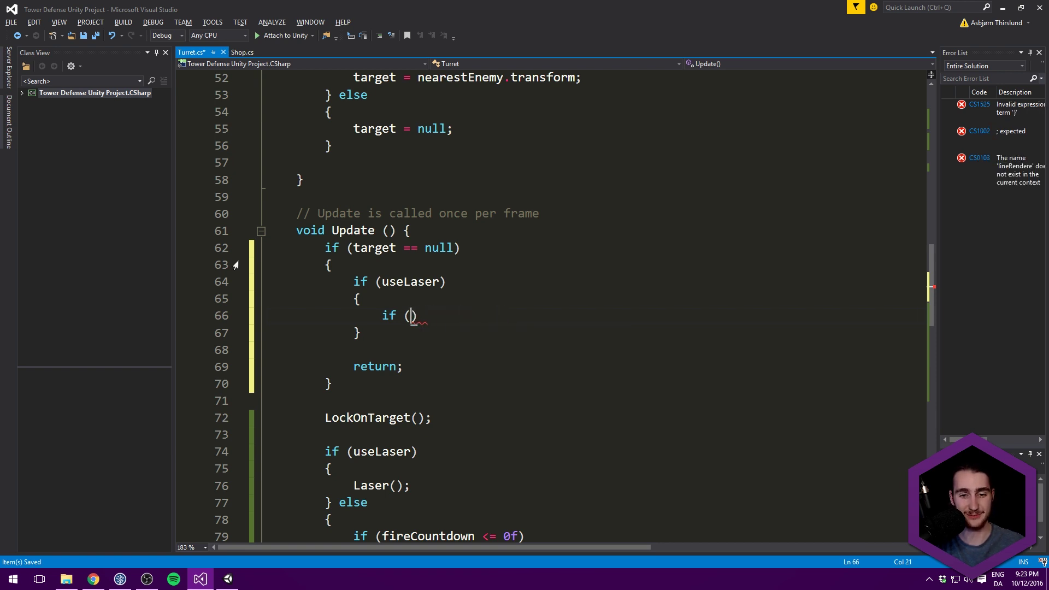
{"action": "key", "text": "BackSpace"}
{"action": "key", "text": "BackSpace"}
Write the condition if (lineRenderer.enabled) inside the braces of the nested useLaser check.
{"action": "type", "text": "if (l"}
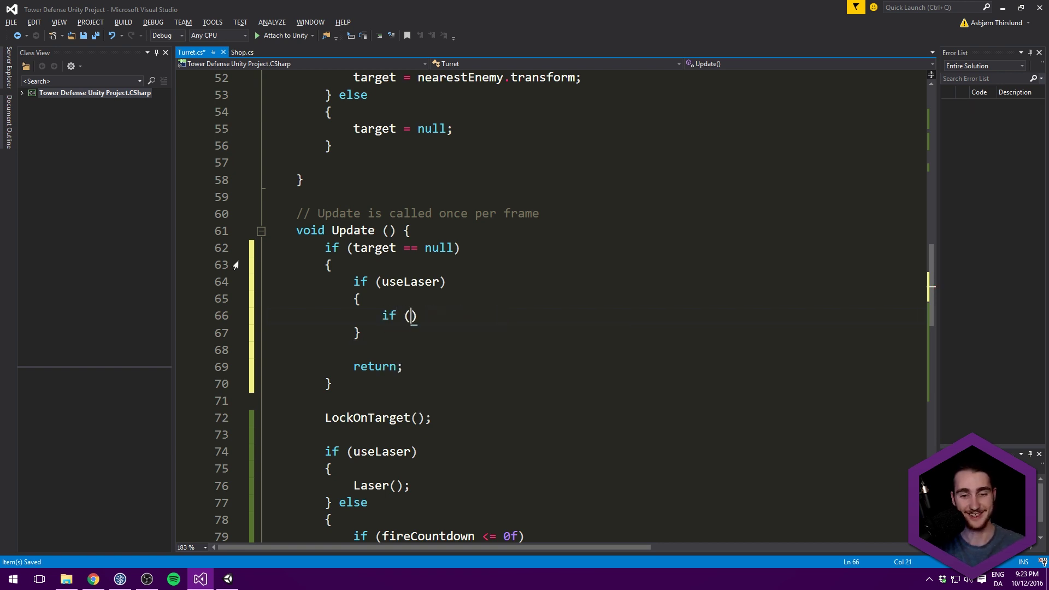
{"action": "type", "text": "ine"}
{"action": "key", "text": "Tab"}
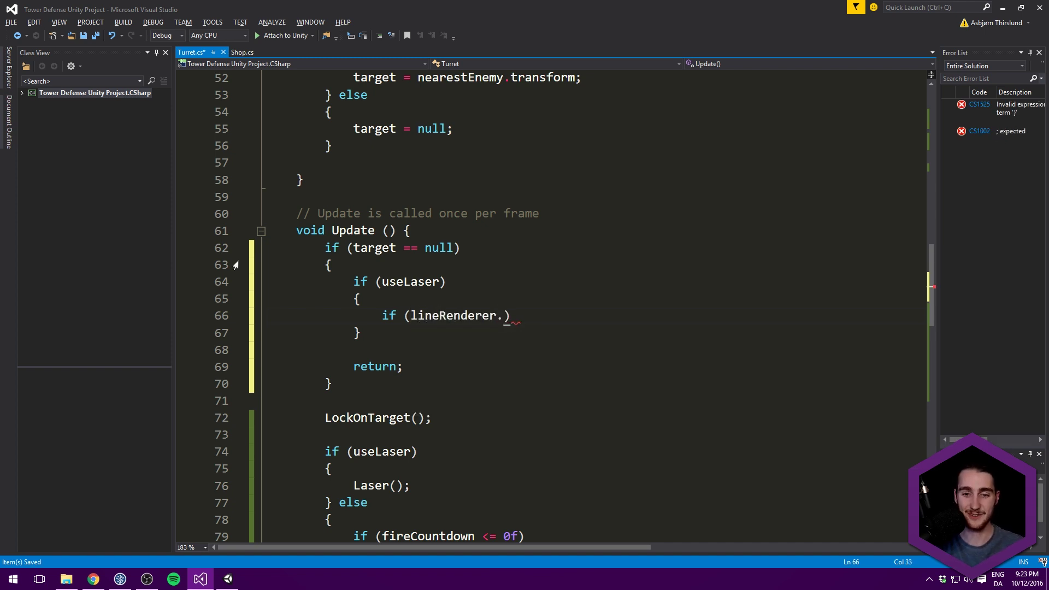
{"action": "type", "text": "."}
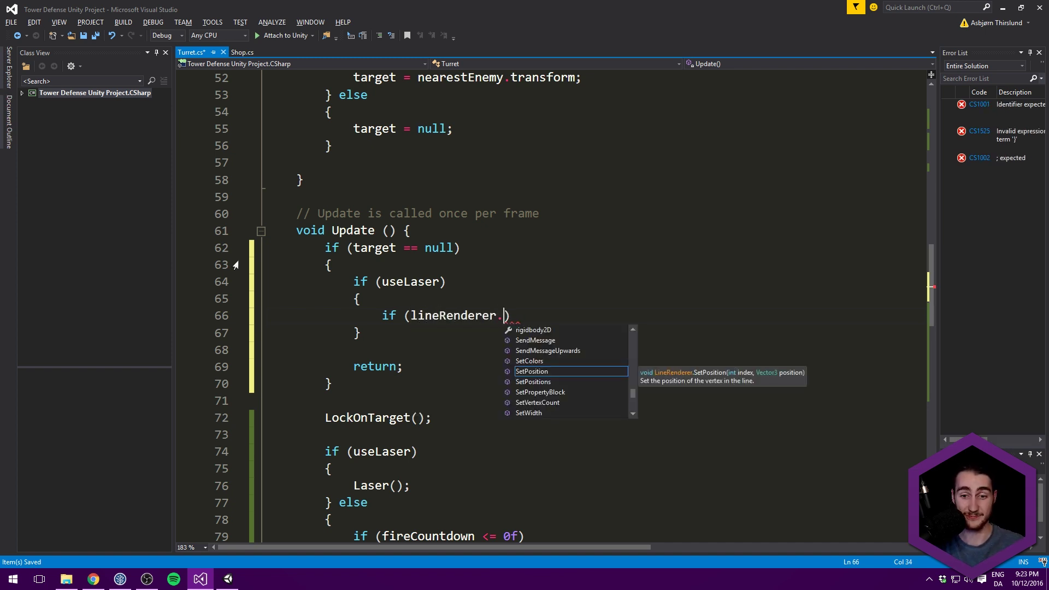
{"action": "type", "text": "ena"}
{"action": "key", "text": "Tab"}
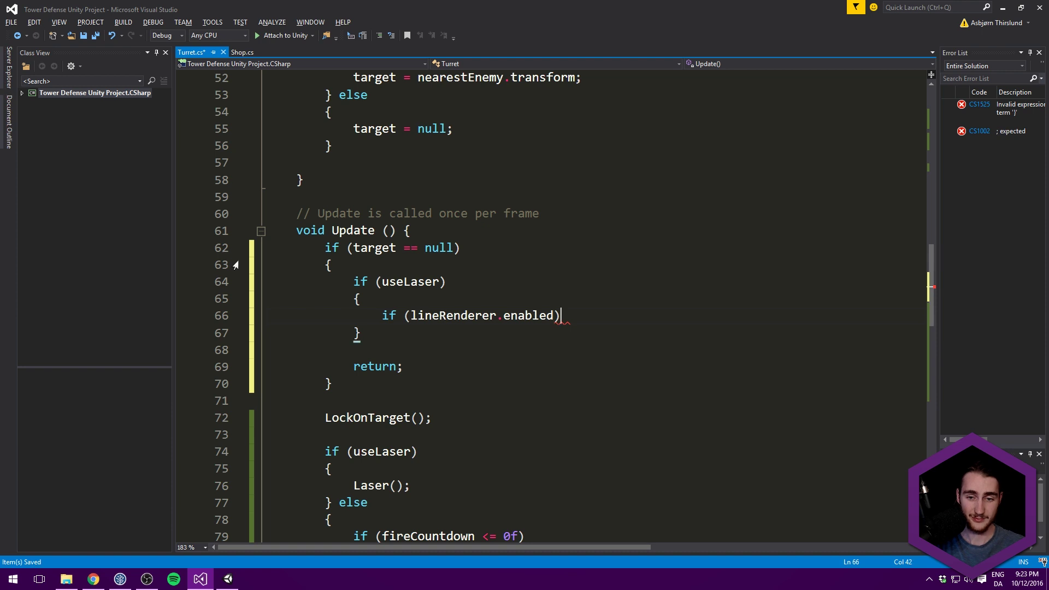
Add lineRenderer.enabled = false; as the indented body of the if (lineRenderer.enabled) condition and save the script.
{"action": "key", "text": "Return"}
{"action": "type", "text": "line"}
{"action": "key", "text": "Tab"}
{"action": "type", "text": "."}
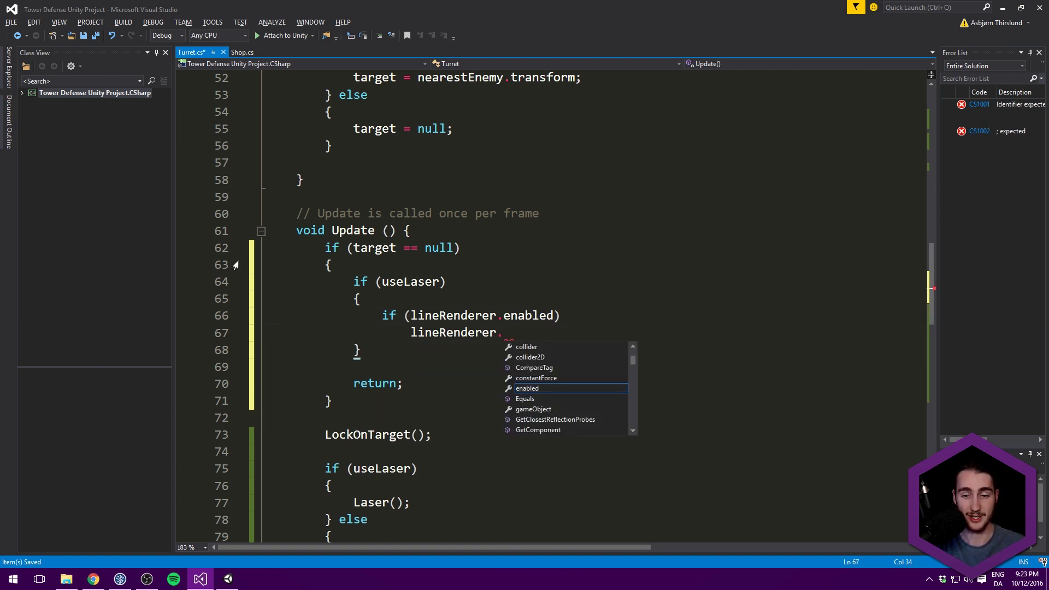
{"action": "type", "text": "en"}
{"action": "key", "text": "Tab"}
{"action": "type", "text": "= fa"}
{"action": "key", "text": "Tab"}
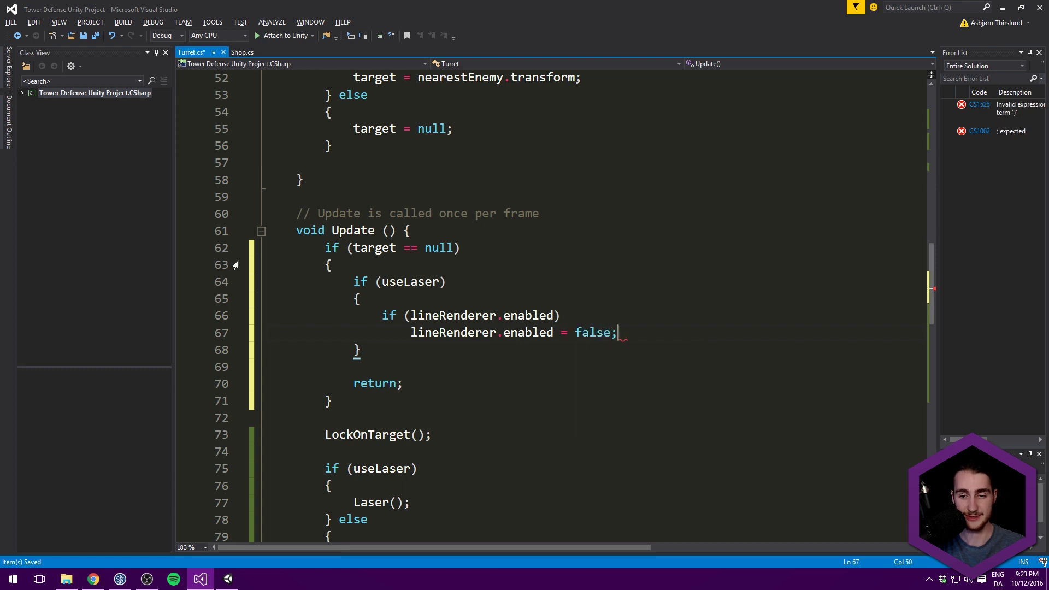
{"action": "type", "text": ";"}
{"action": "key", "text": "ctrl+s"}
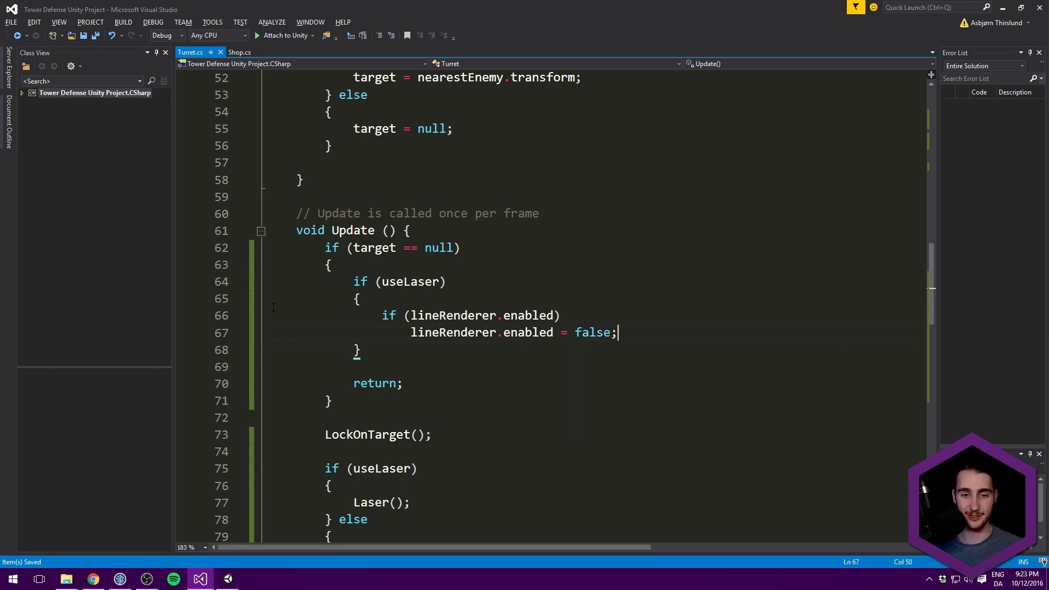
Insert an if (!lineRenderer.enabled) condition at the start of the Laser method, separated from the SetPosition calls by a blank line.
{"action": "scroll", "coordinate": [341, 164], "scroll_direction": "down", "scroll_amount": 3}
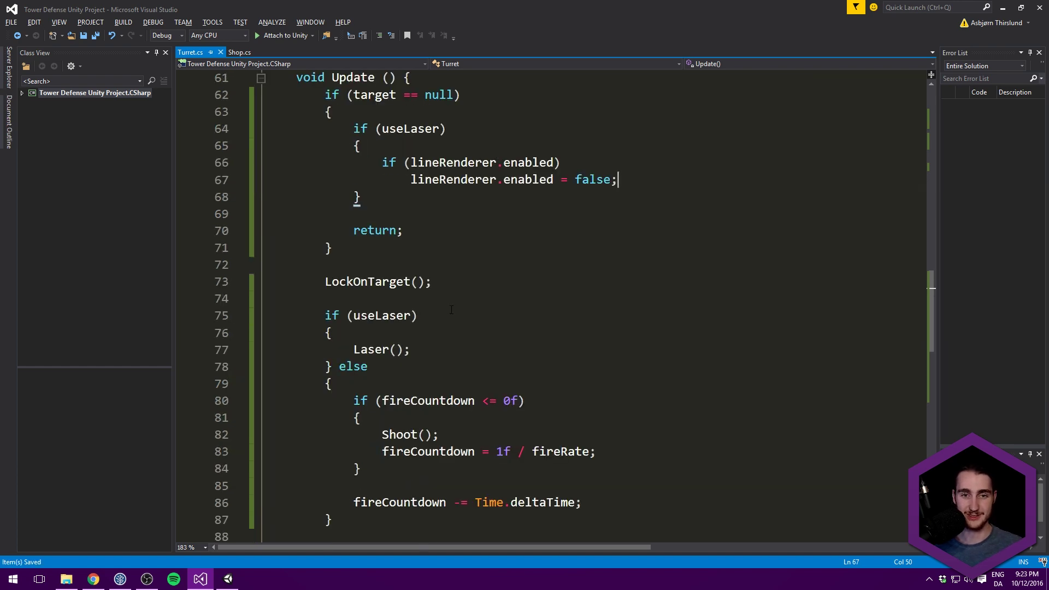
{"action": "scroll", "coordinate": [452, 309], "scroll_direction": "down", "scroll_amount": 6}
{"action": "left_click", "coordinate": [460, 366]}
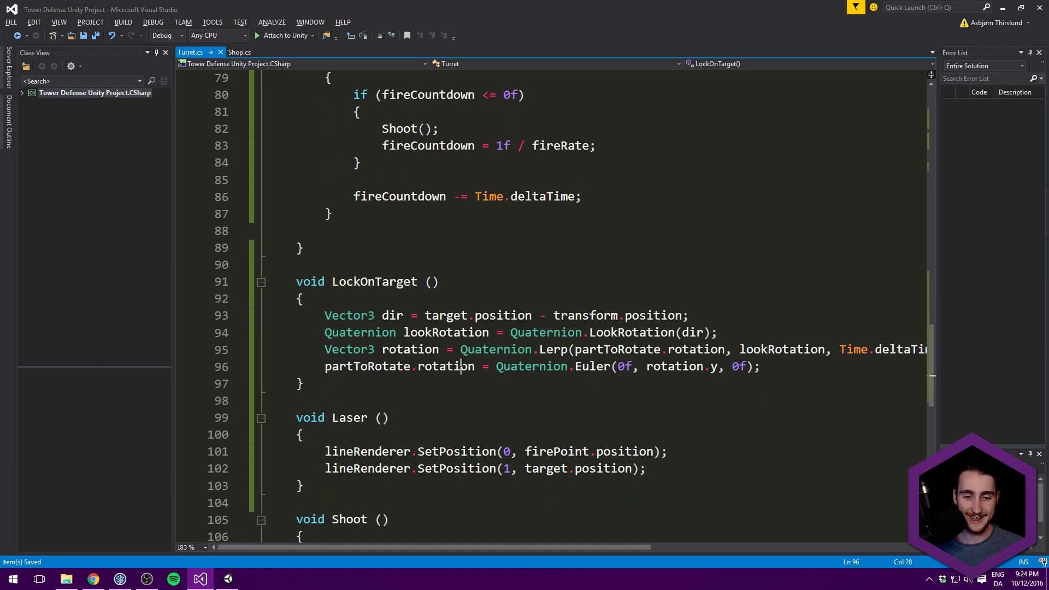
{"action": "scroll", "coordinate": [537, 377], "scroll_direction": "down", "scroll_amount": 2}
{"action": "left_click", "coordinate": [392, 323]}
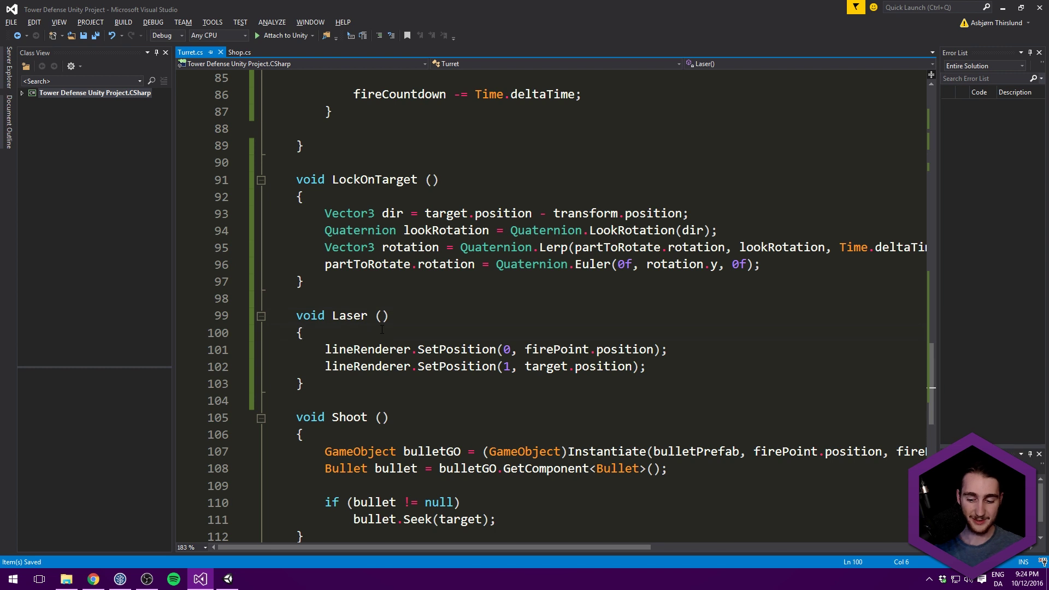
{"action": "key", "text": "Return"}
{"action": "key", "text": "Return"}
{"action": "type", "text": "if (lineRenderer"}
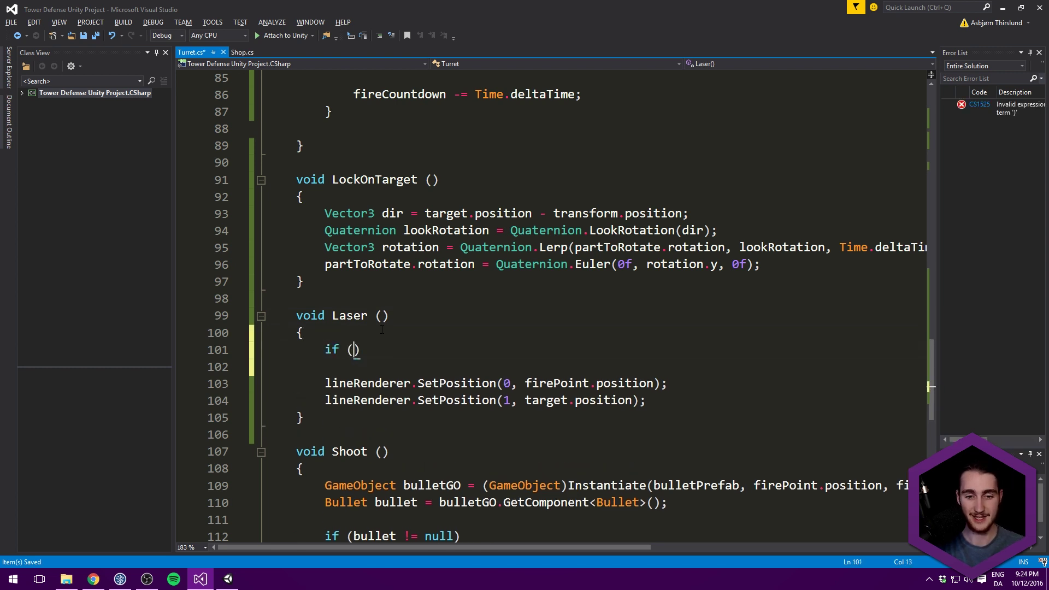
{"action": "type", "text": ".enabled"}
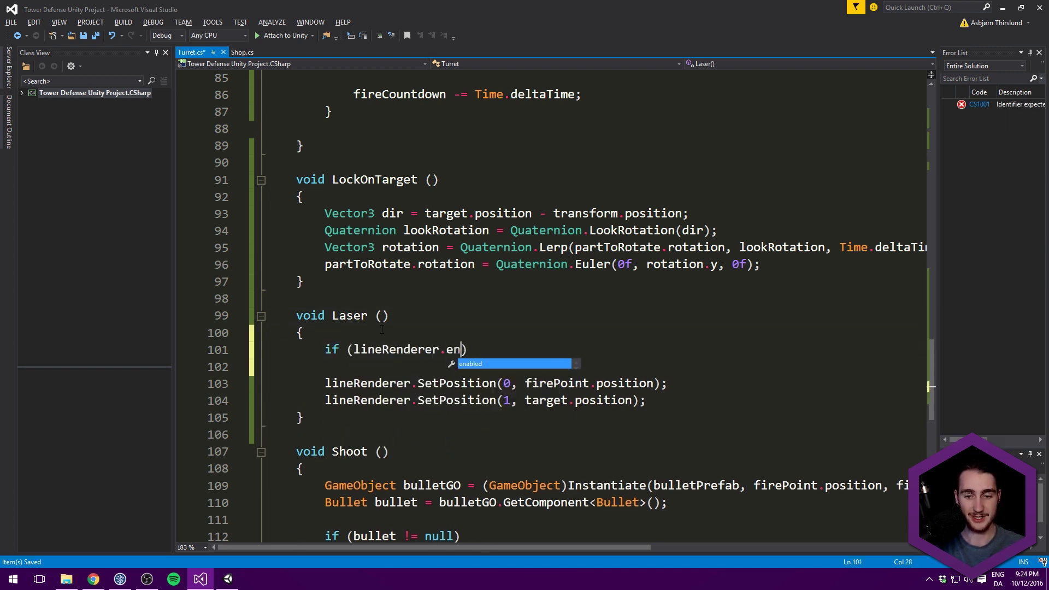
{"action": "type", "text": "!"}
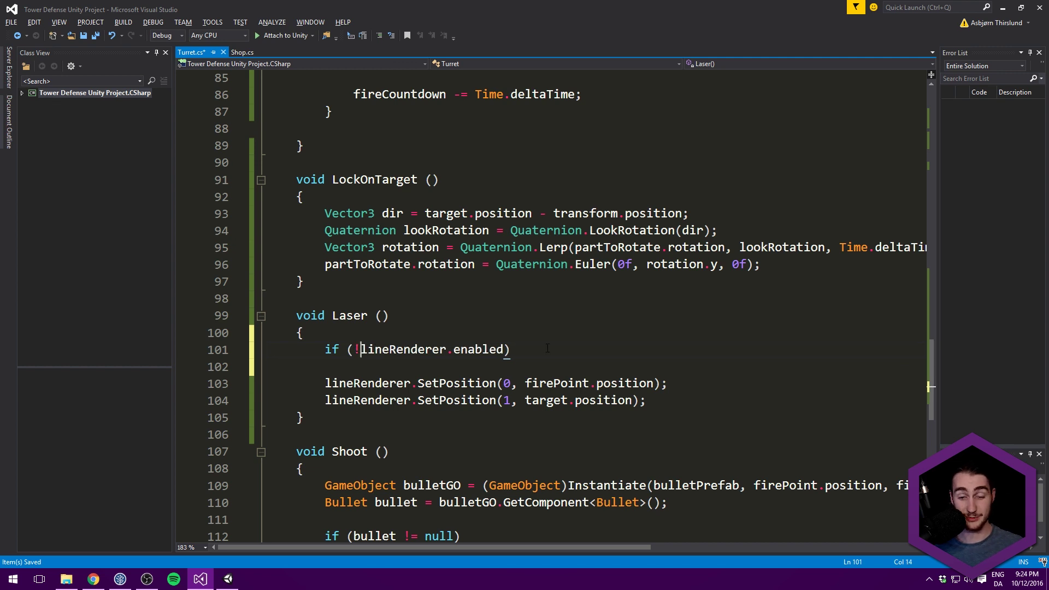
Add lineRenderer.enabled = true; as the body of the if (!lineRenderer.enabled) condition in Laser and save the script.
{"action": "key", "text": "Return"}
{"action": "type", "text": "l"}
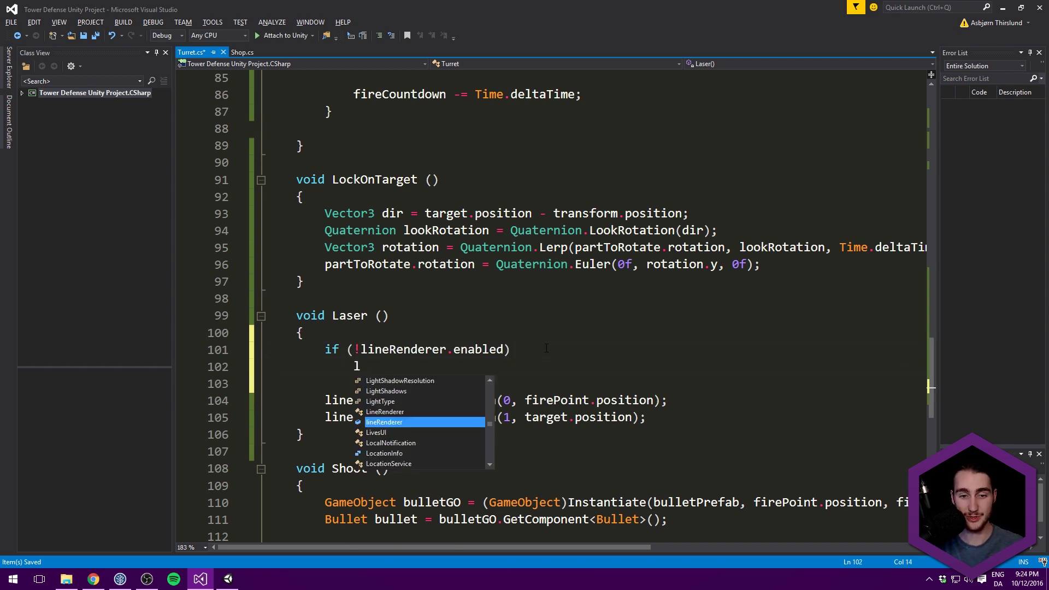
{"action": "type", "text": "ineRenderer.enabled = ture;"}
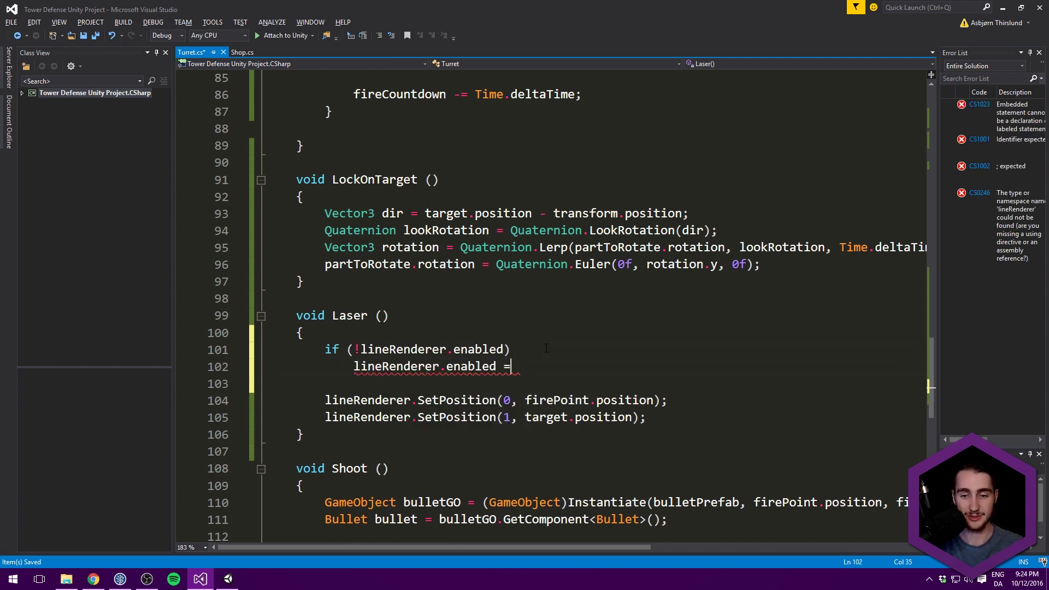
{"action": "key", "text": "BackSpace"}
{"action": "key", "text": "BackSpace"}
{"action": "key", "text": "BackSpace"}
{"action": "key", "text": "BackSpace"}
{"action": "type", "text": "rue;"}
Review the edited Update and Laser code, switch to Unity, play the scene, and build a Laser Beamer beside the path.
{"action": "scroll", "coordinate": [546, 347], "scroll_direction": "up", "scroll_amount": 11}
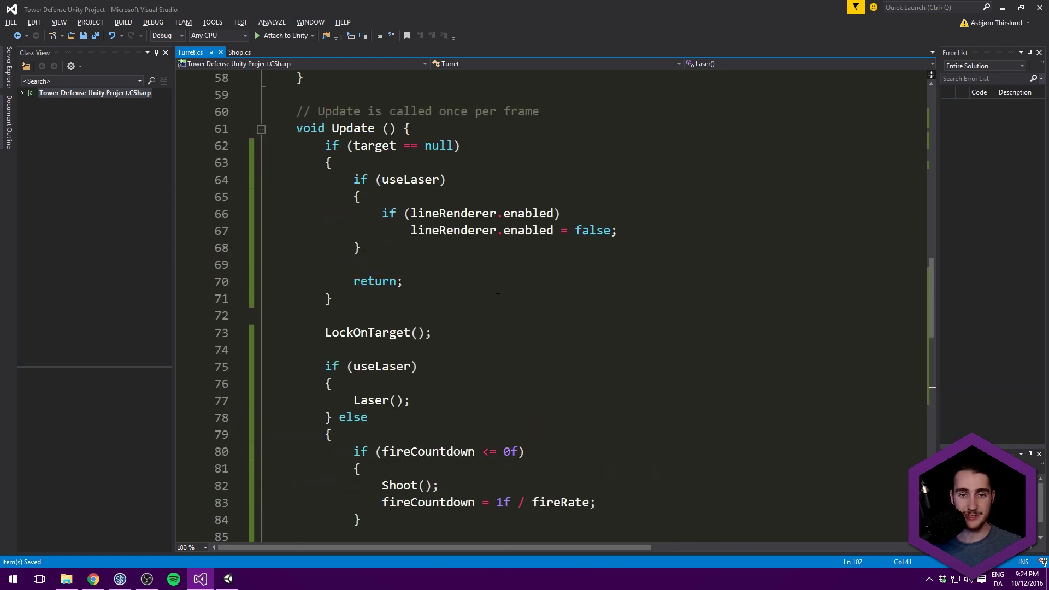
{"action": "scroll", "coordinate": [558, 269], "scroll_direction": "down", "scroll_amount": 12}
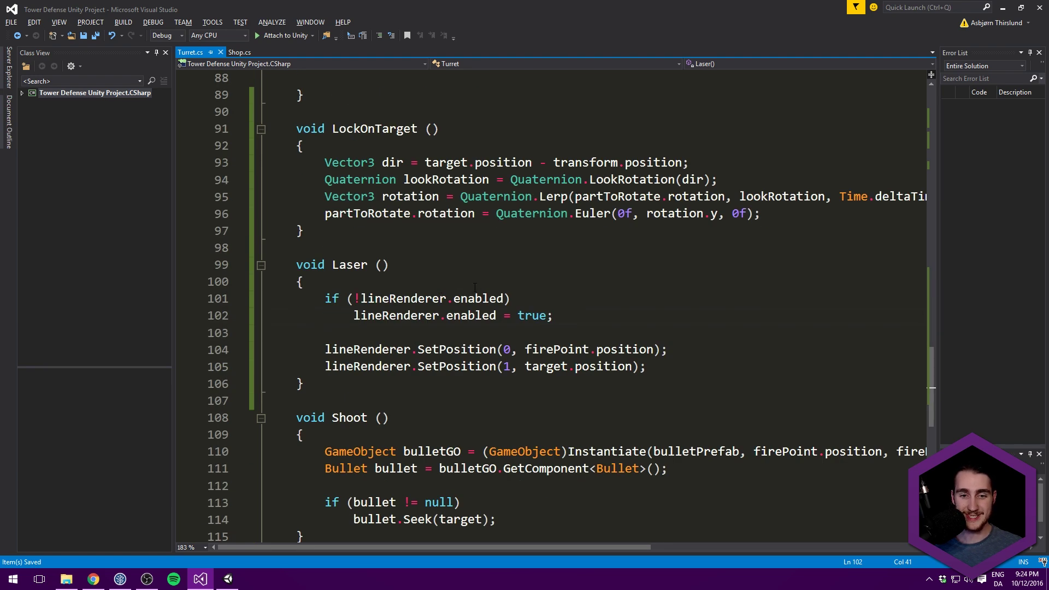
{"action": "scroll", "coordinate": [477, 286], "scroll_direction": "up", "scroll_amount": 10}
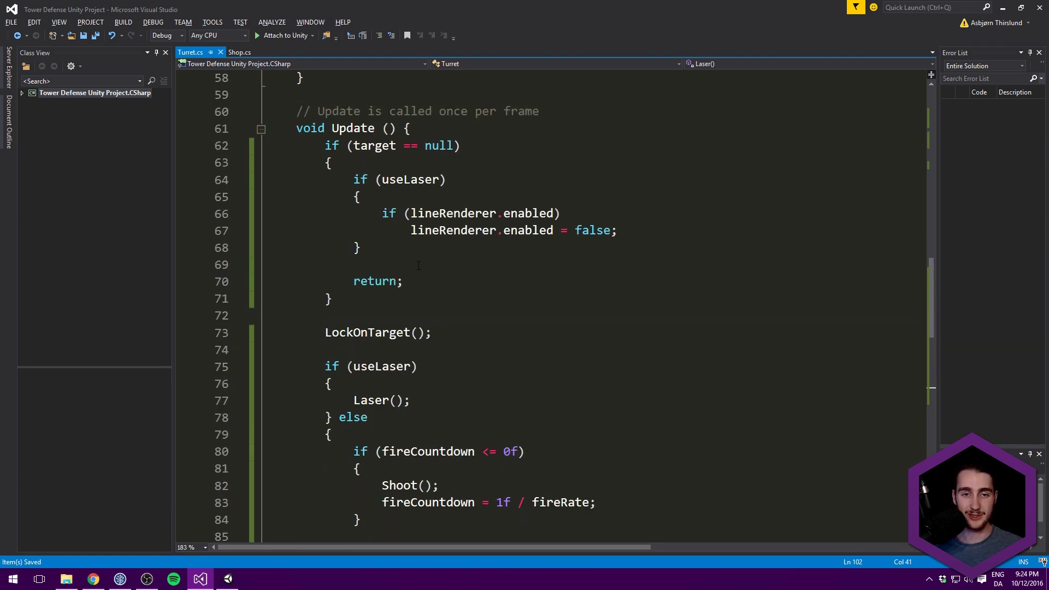
{"action": "key", "text": "alt+Tab"}
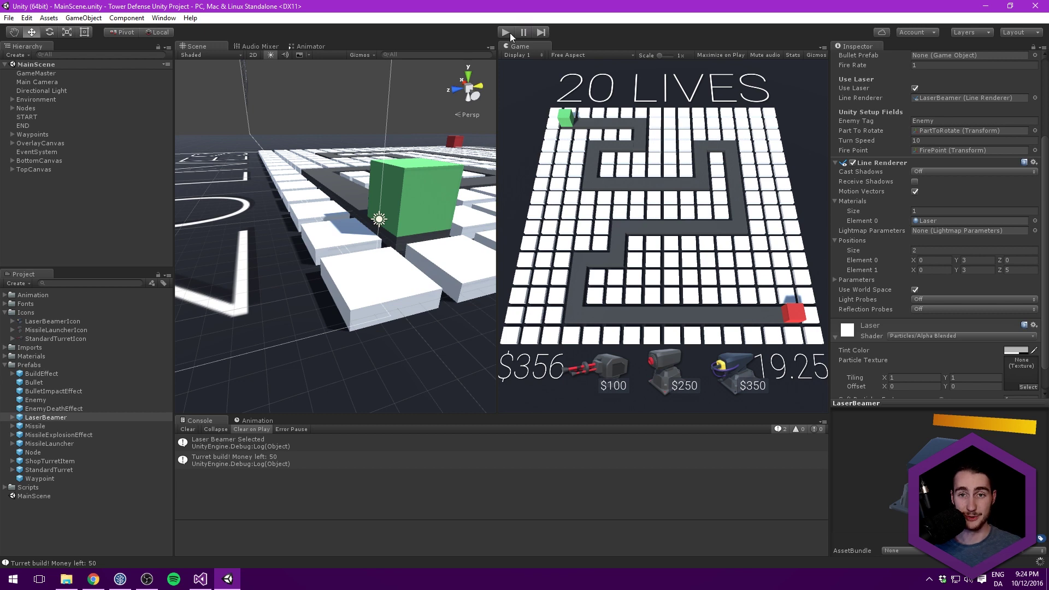
{"action": "left_click", "coordinate": [506, 32]}
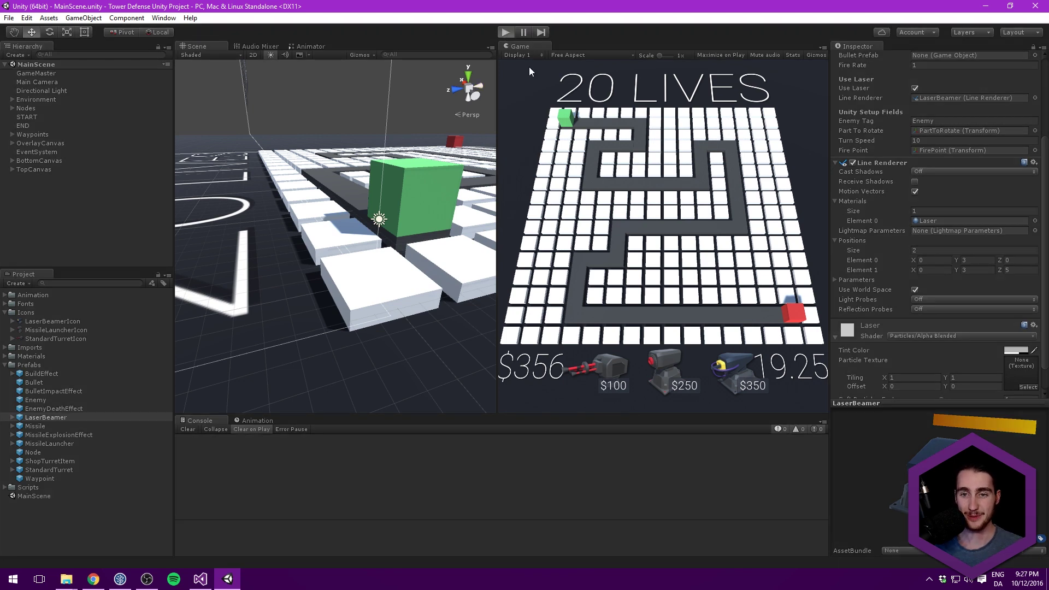
{"action": "left_click", "coordinate": [738, 369]}
{"action": "left_click", "coordinate": [655, 201]}
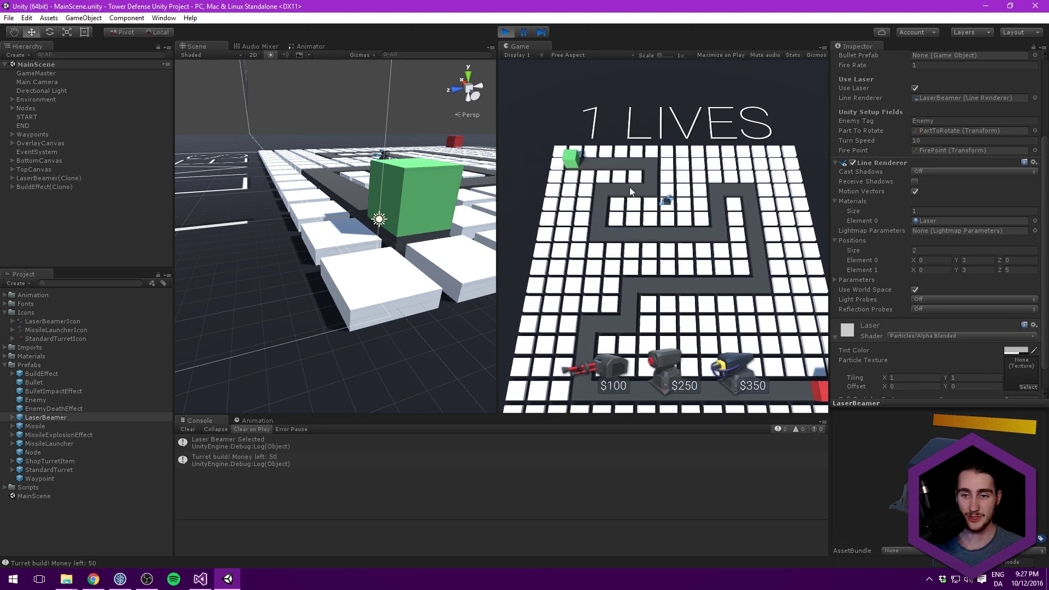
Examine in the Game view how the Laser Beamer's beam behaves as enemies enter, cross and leave its range.
{"action": "scroll", "coordinate": [683, 228], "scroll_direction": "up", "scroll_amount": 3}
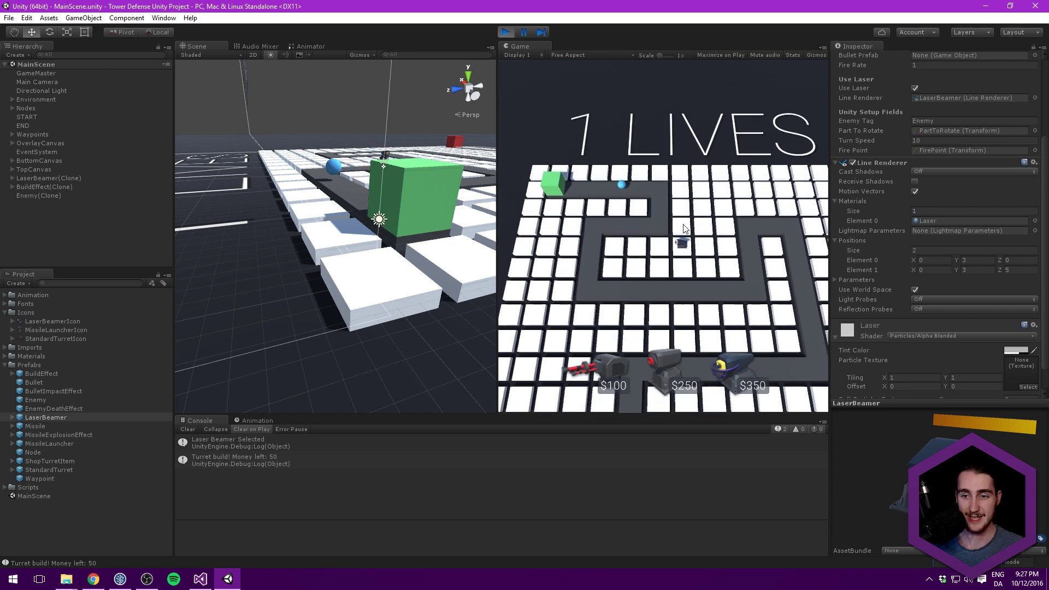
{"action": "scroll", "coordinate": [683, 229], "scroll_direction": "up", "scroll_amount": 2}
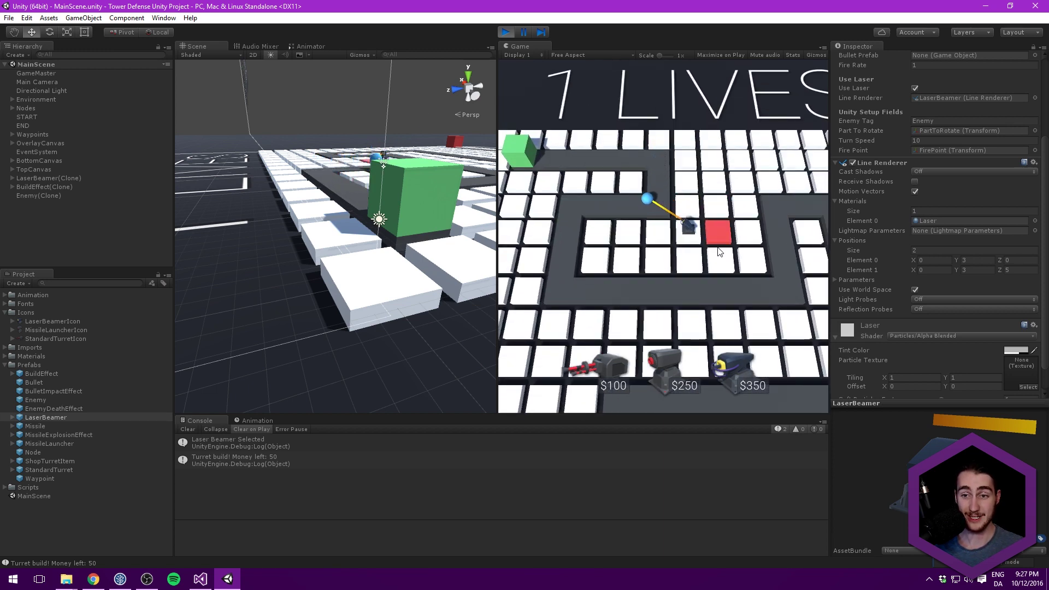
{"action": "key", "text": "s"}
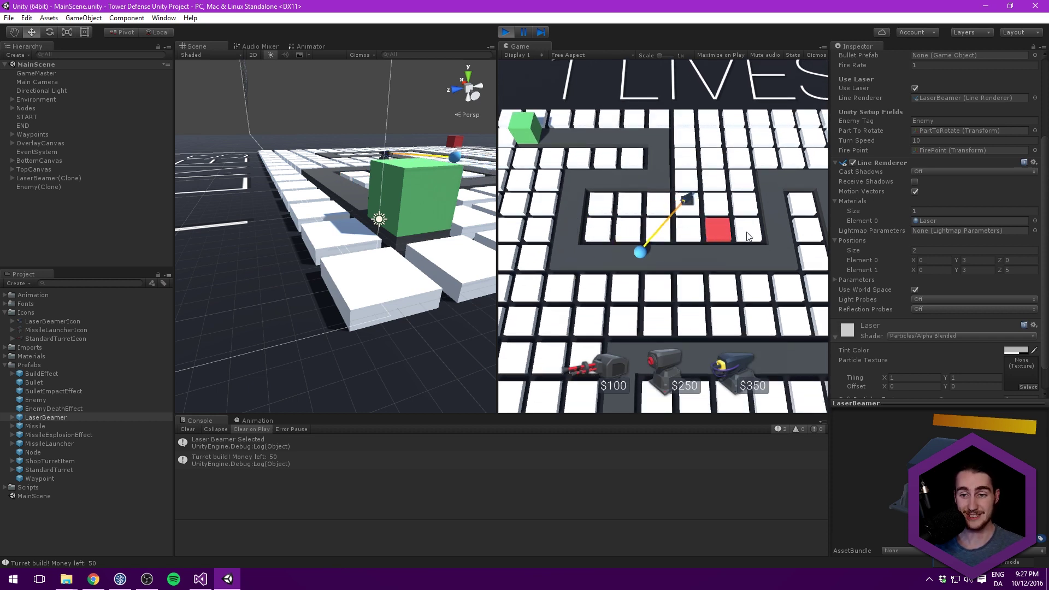
{"action": "key", "text": "w"}
{"action": "key", "text": "d"}
{"action": "scroll", "coordinate": [599, 221], "scroll_direction": "up", "scroll_amount": 2}
{"action": "key", "text": "s"}
{"action": "key", "text": "a"}
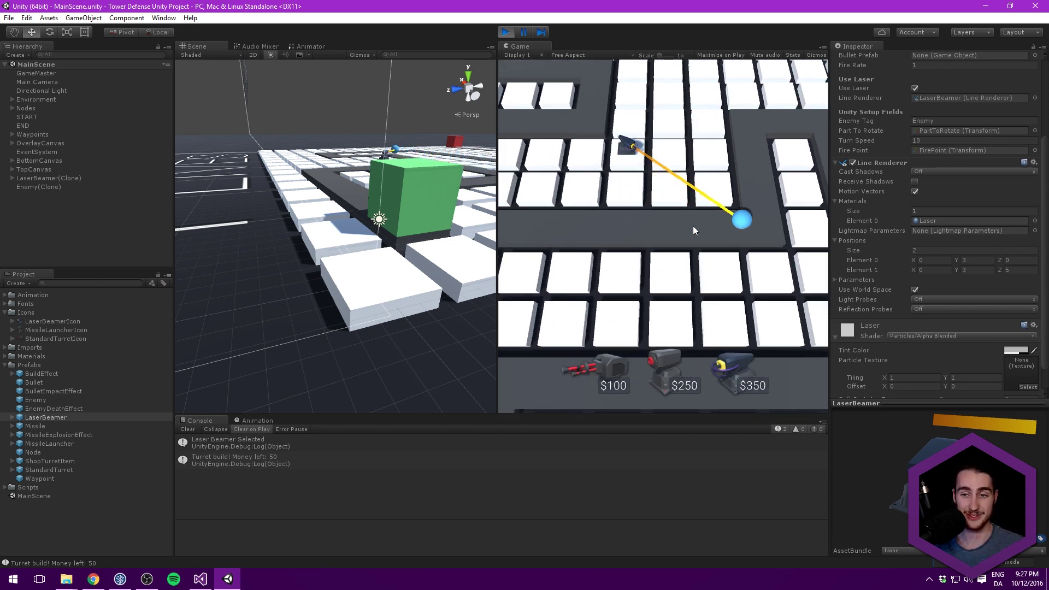
{"action": "scroll", "coordinate": [656, 165], "scroll_direction": "down", "scroll_amount": 5}
{"action": "scroll", "coordinate": [667, 260], "scroll_direction": "up", "scroll_amount": 5}
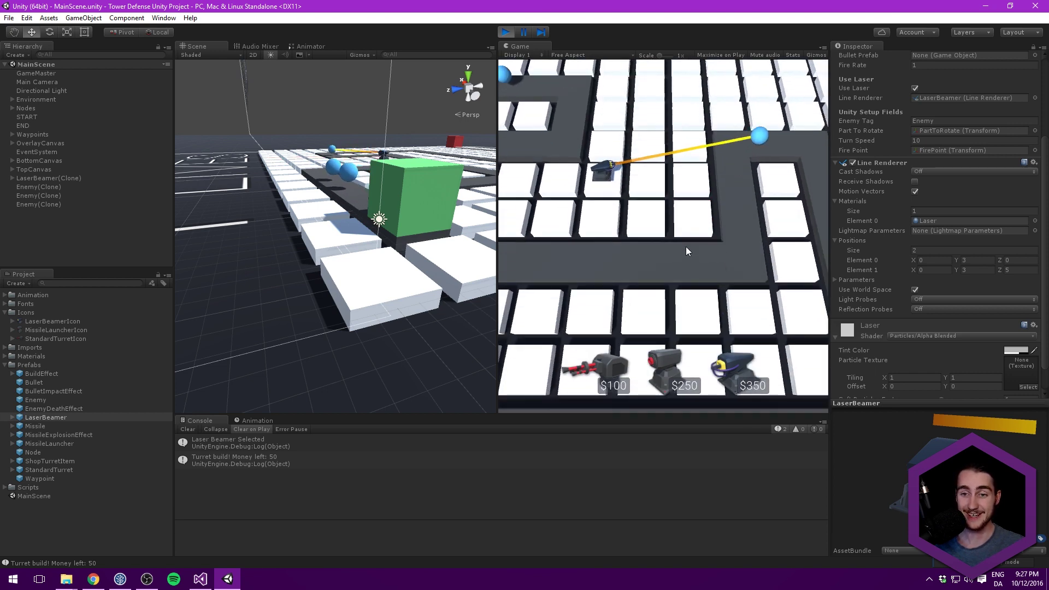
{"action": "scroll", "coordinate": [657, 214], "scroll_direction": "down", "scroll_amount": 5}
{"action": "scroll", "coordinate": [651, 191], "scroll_direction": "up", "scroll_amount": 4}
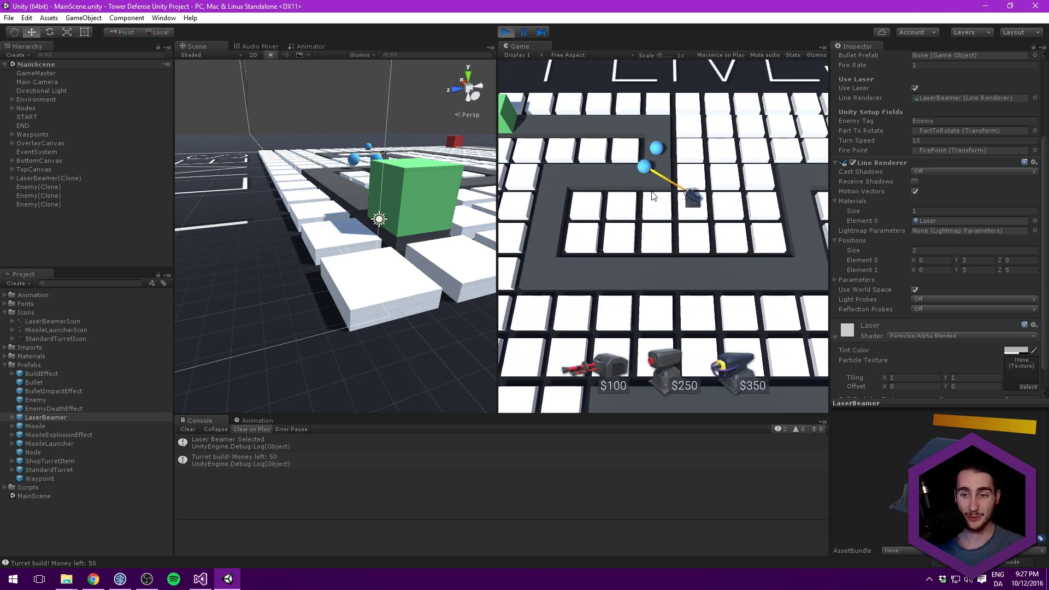